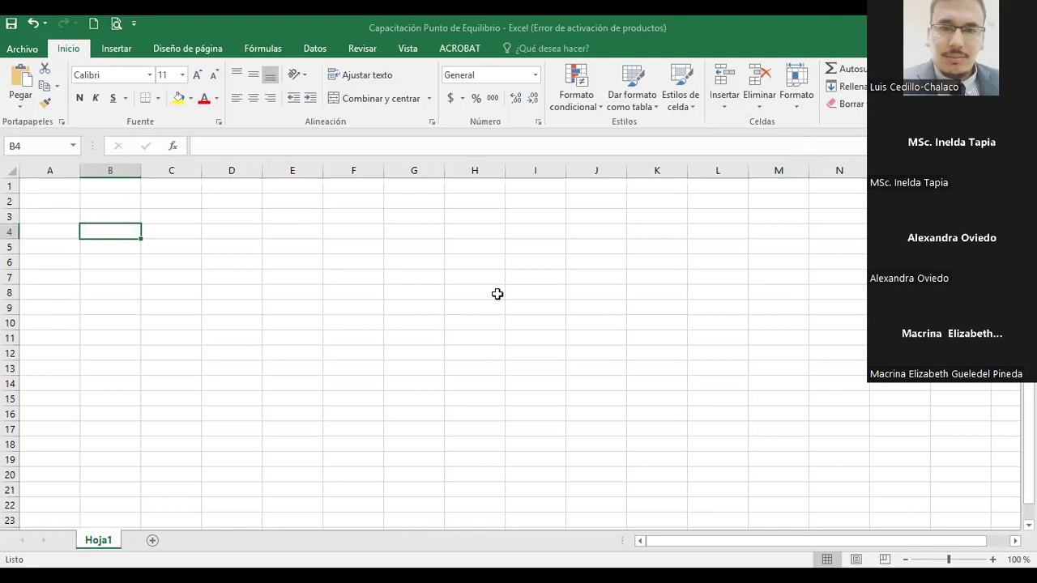
pyautogui.click(169, 233)
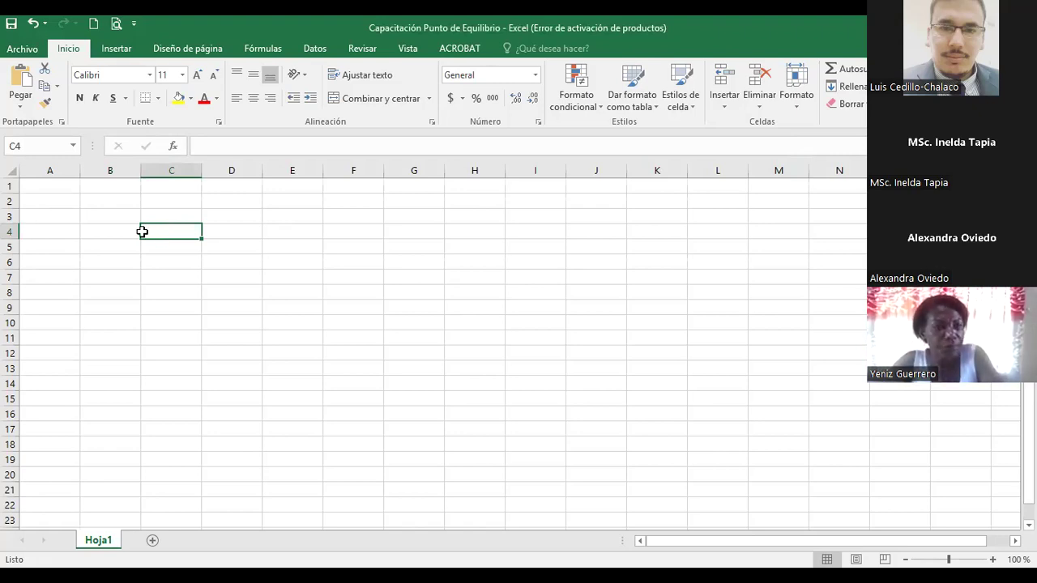
pyautogui.click(94, 228)
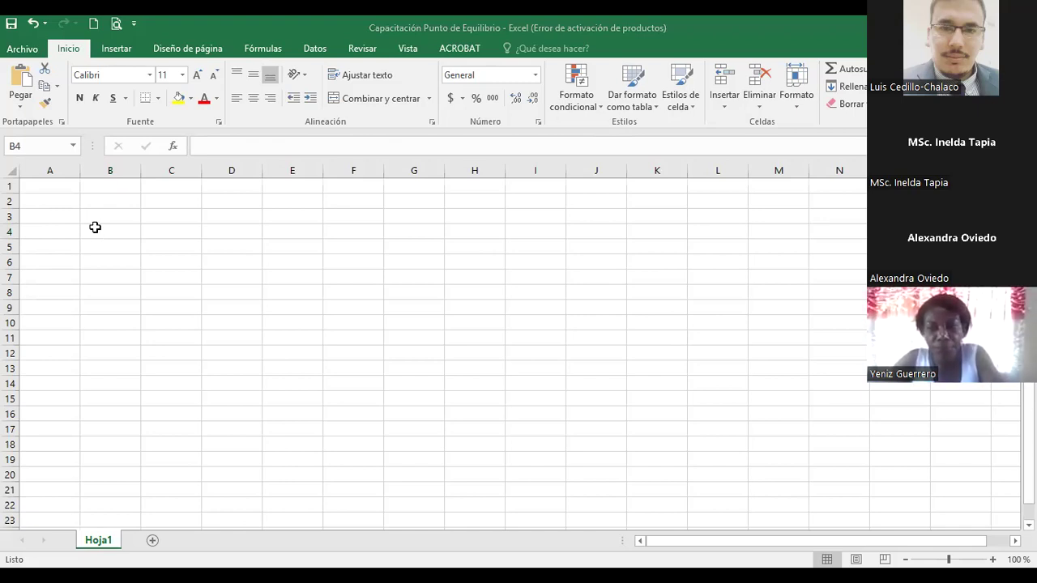
pyautogui.click(95, 228)
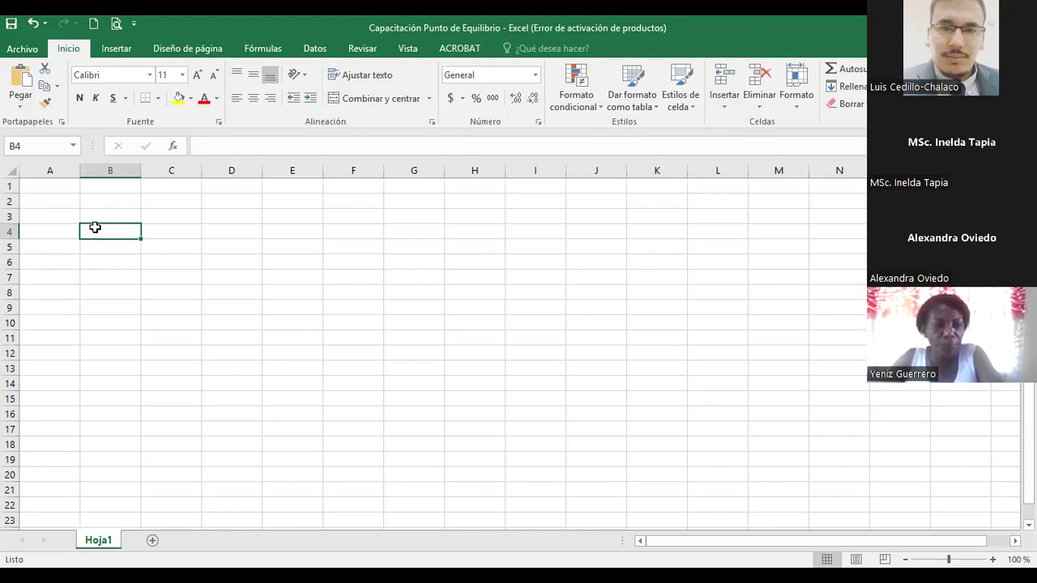
# Enter the title PUNTO EQUILIBRIO "EMPRESA X" in cell D2 and make it bold.
pyautogui.press('Up')
pyautogui.press('Right')
pyautogui.press('Right')
pyautogui.press('Up')
pyautogui.write('PUNTO EQUILIBRI')
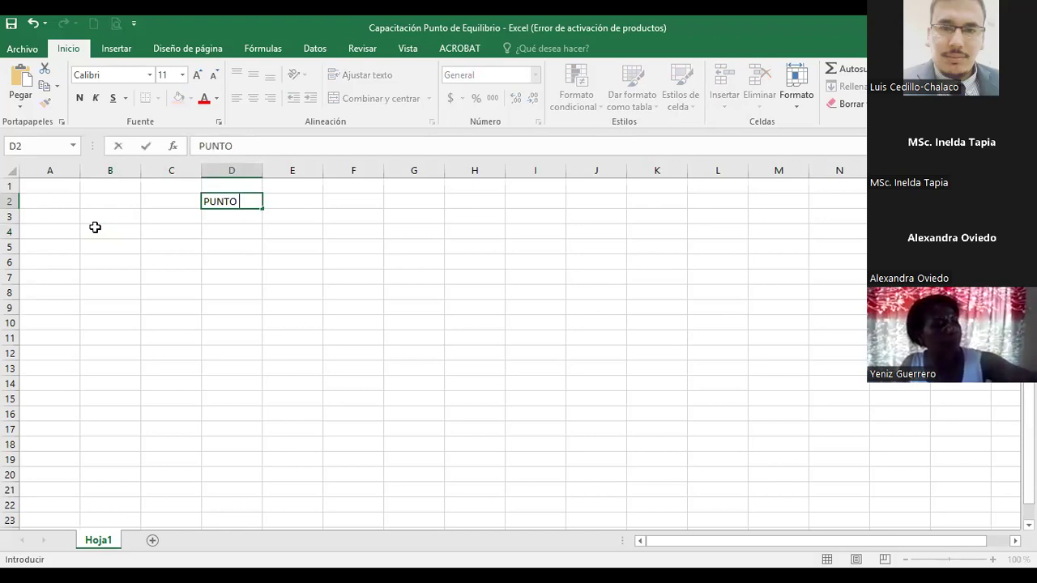
pyautogui.write('O')
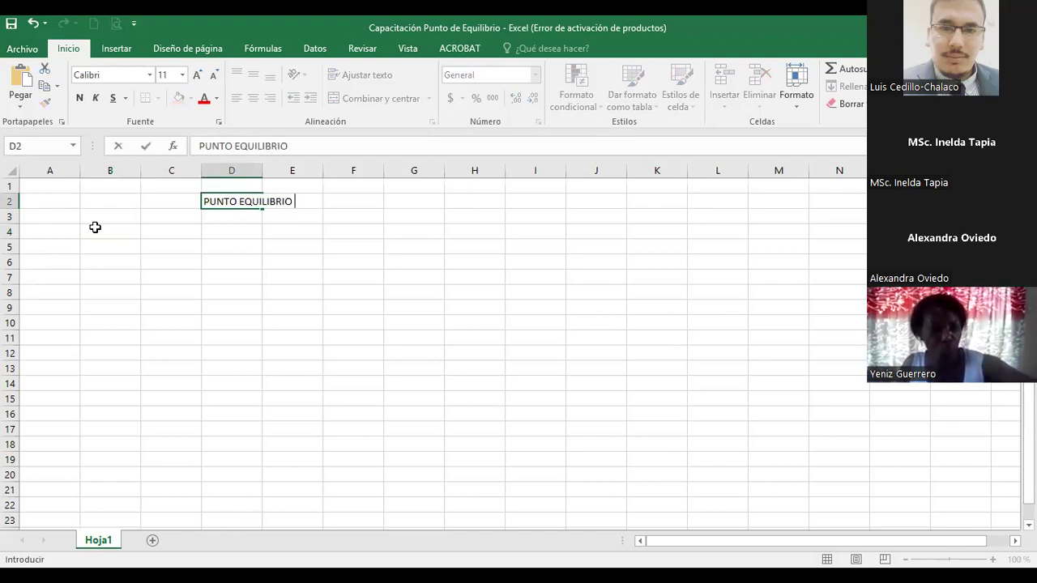
pyautogui.write(' "E')
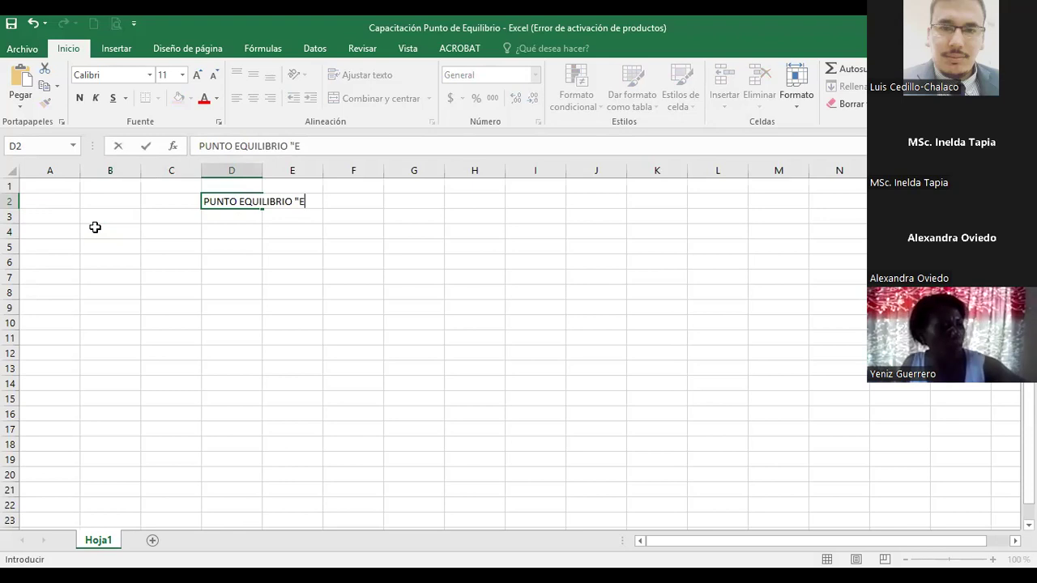
pyautogui.write('MPRESA X"')
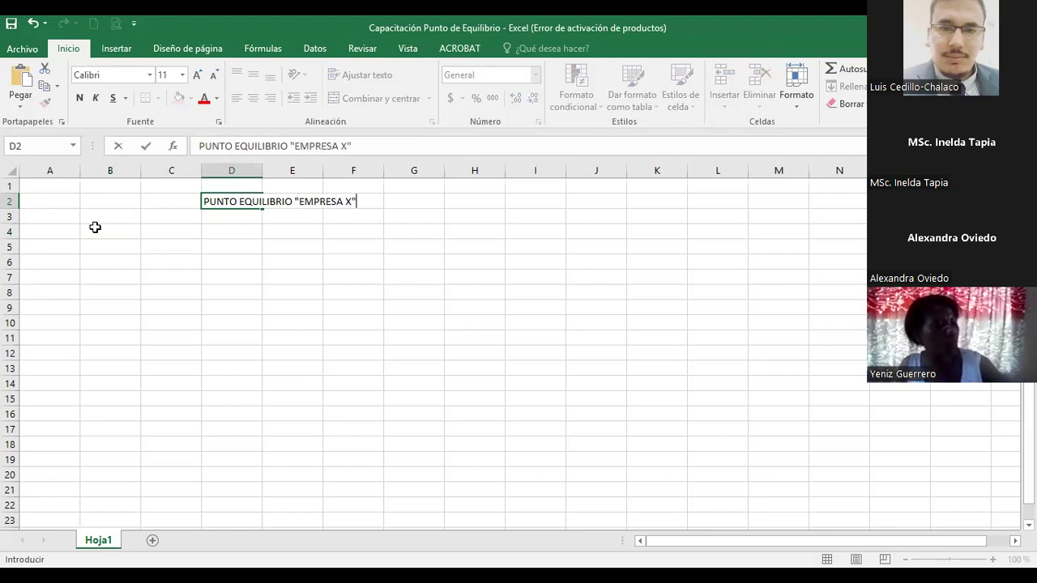
pyautogui.press('Return')
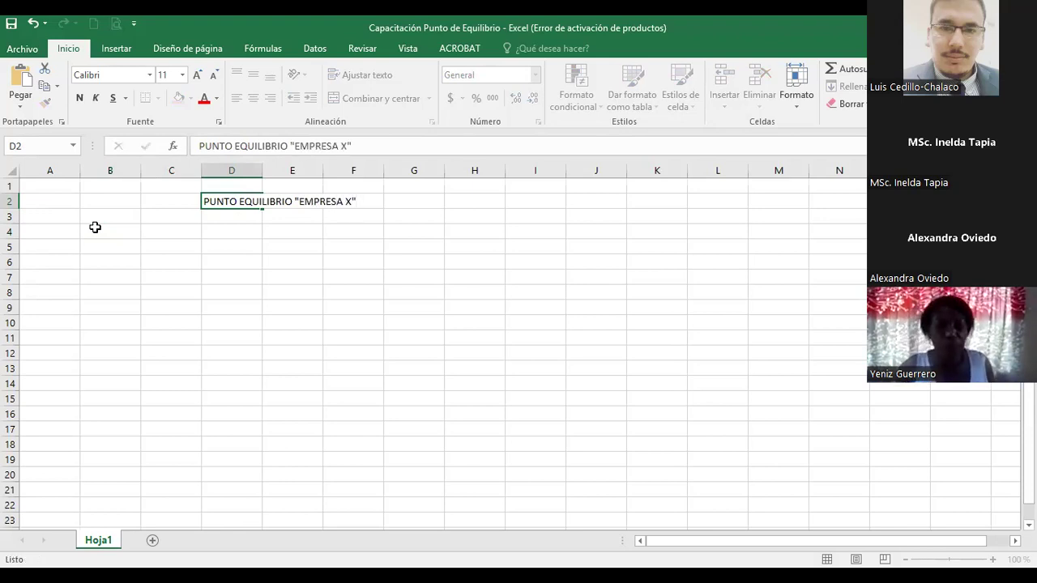
pyautogui.press('Up')
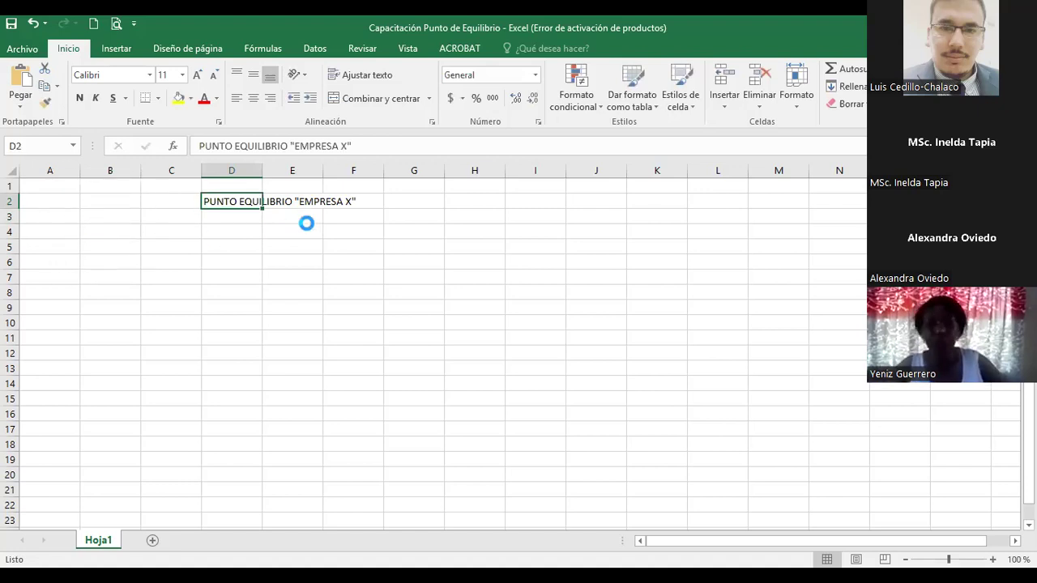
pyautogui.hotkey('ctrl', 'n')
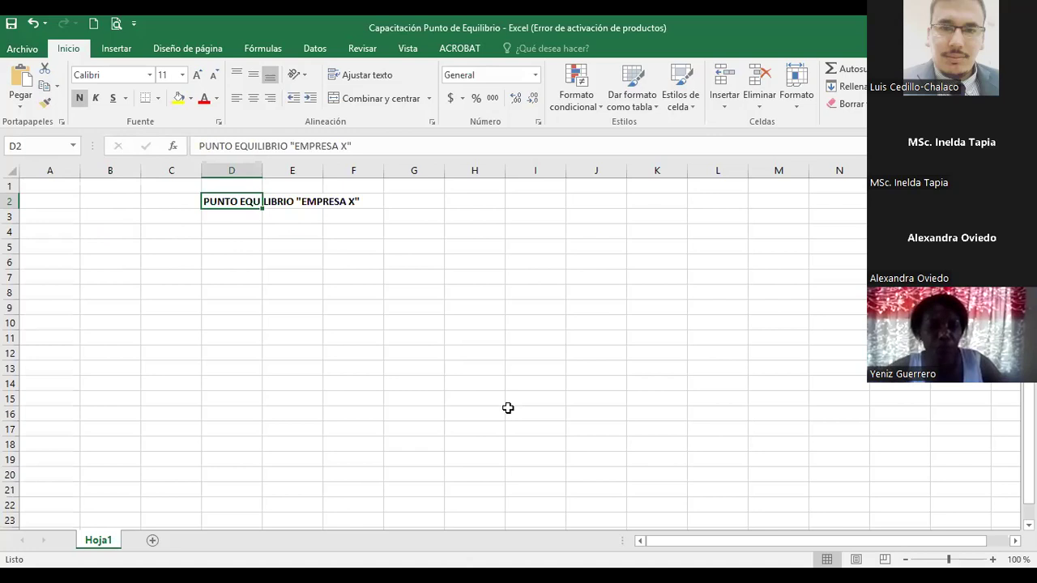
# Paste the copied x and y equilibrium formula boxes at H4 and move them up so the x formula starts at row 2.
pyautogui.click(116, 233)
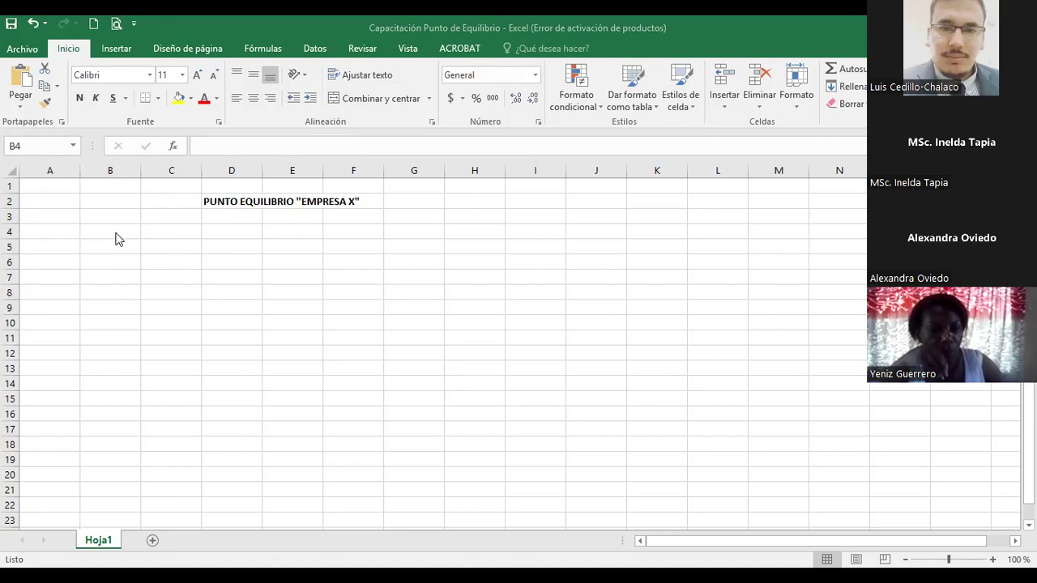
pyautogui.click(487, 256)
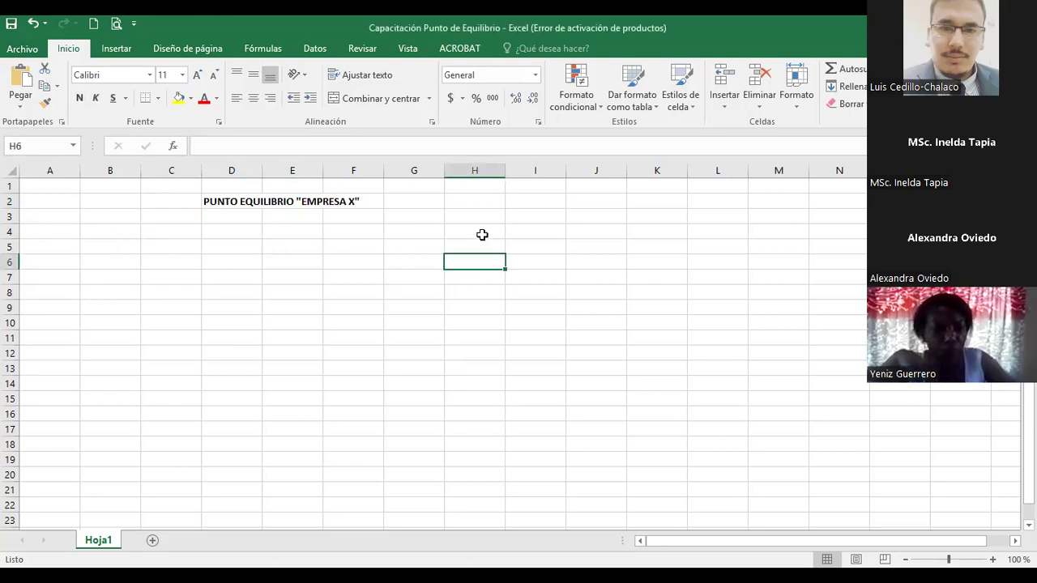
pyautogui.click(481, 232)
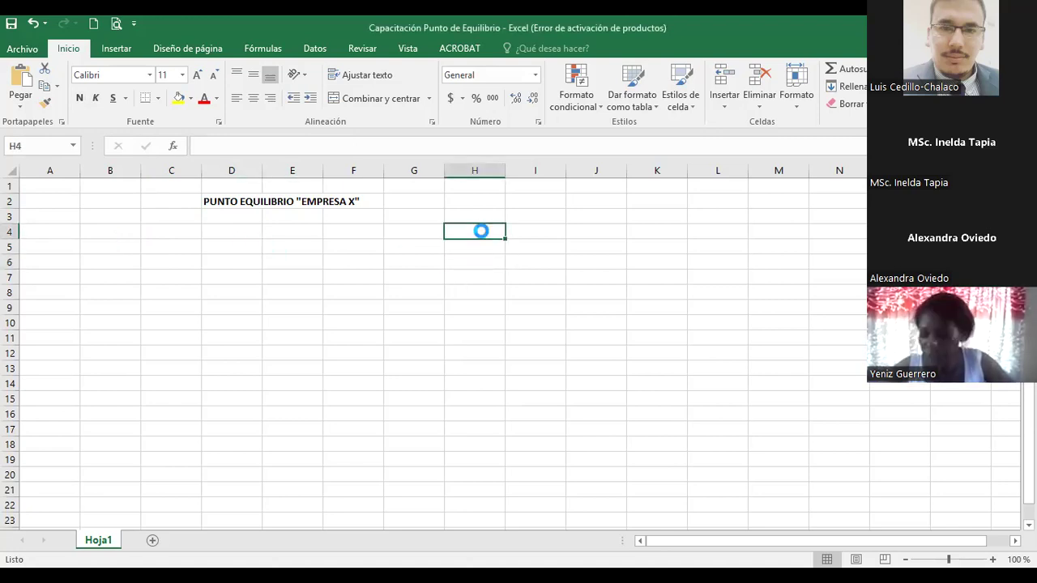
pyautogui.hotkey('ctrl', 'v')
pyautogui.moveTo(459, 227); pyautogui.dragTo(464, 201)
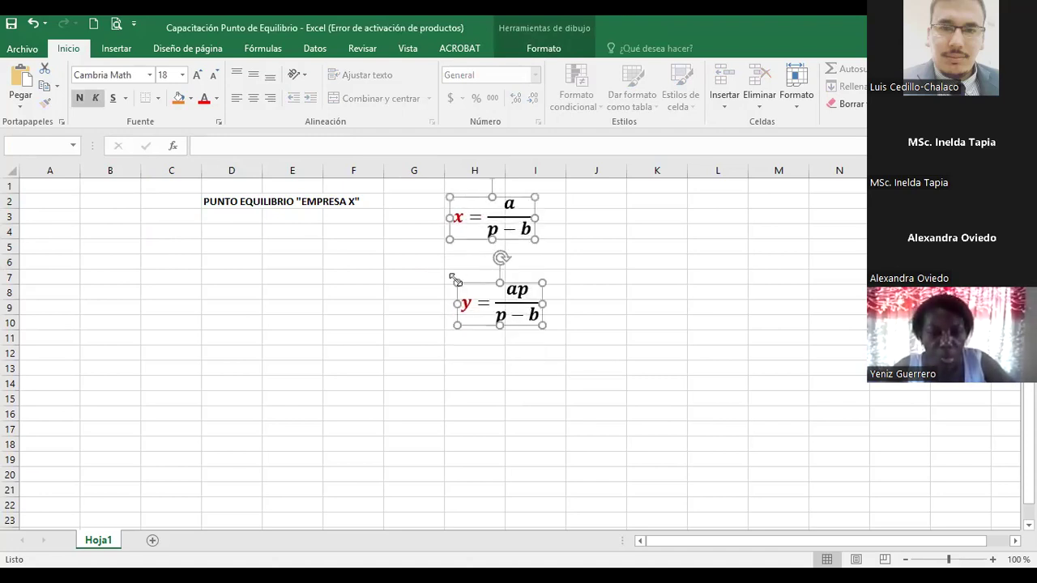
# Move the y formula box beside the x formula, over columns J and K in rows 2 to 5.
pyautogui.click(466, 262)
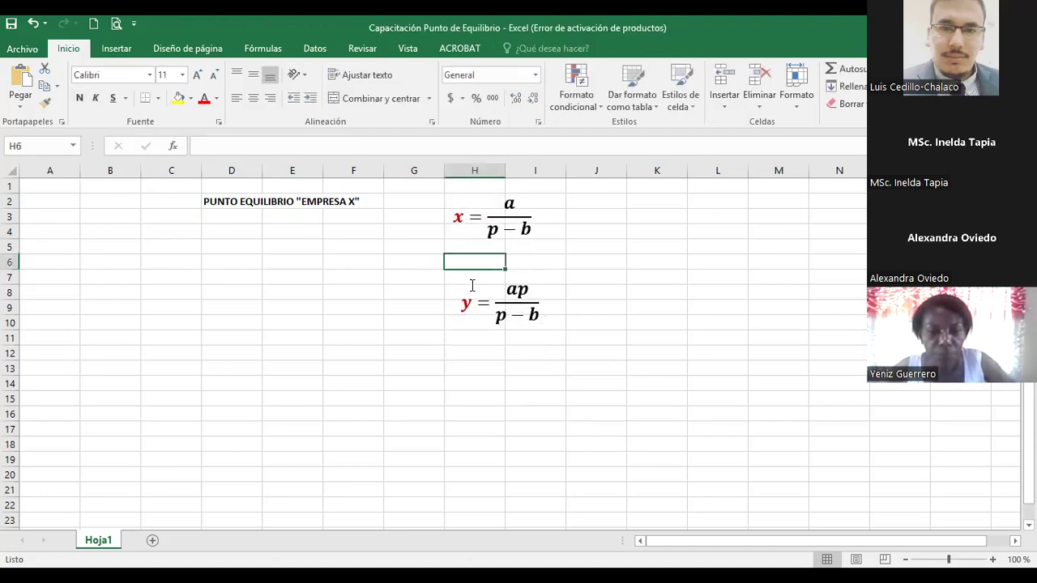
pyautogui.click(472, 293)
pyautogui.moveTo(475, 293); pyautogui.dragTo(593, 199)
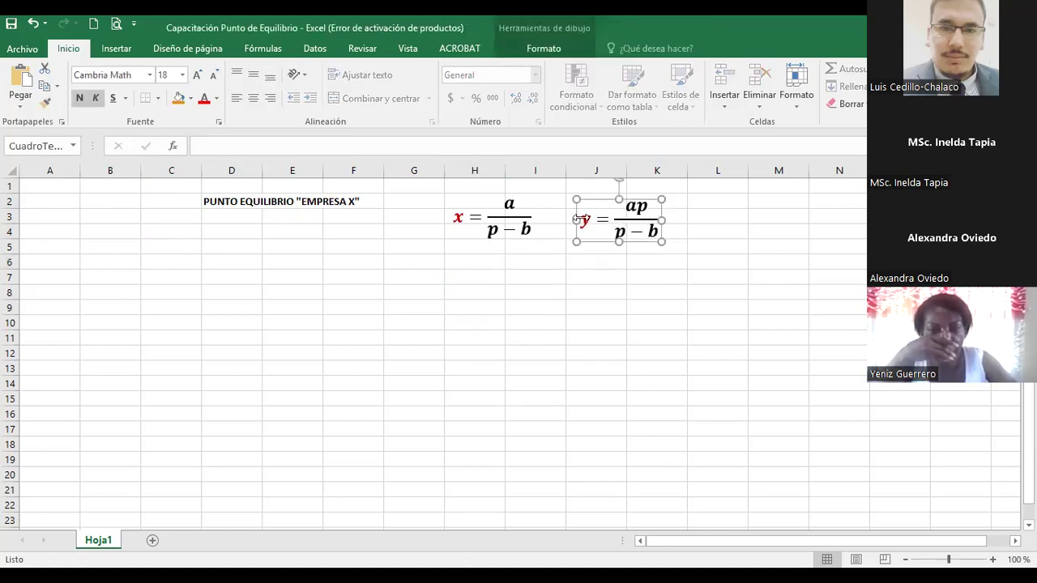
pyautogui.click(449, 297)
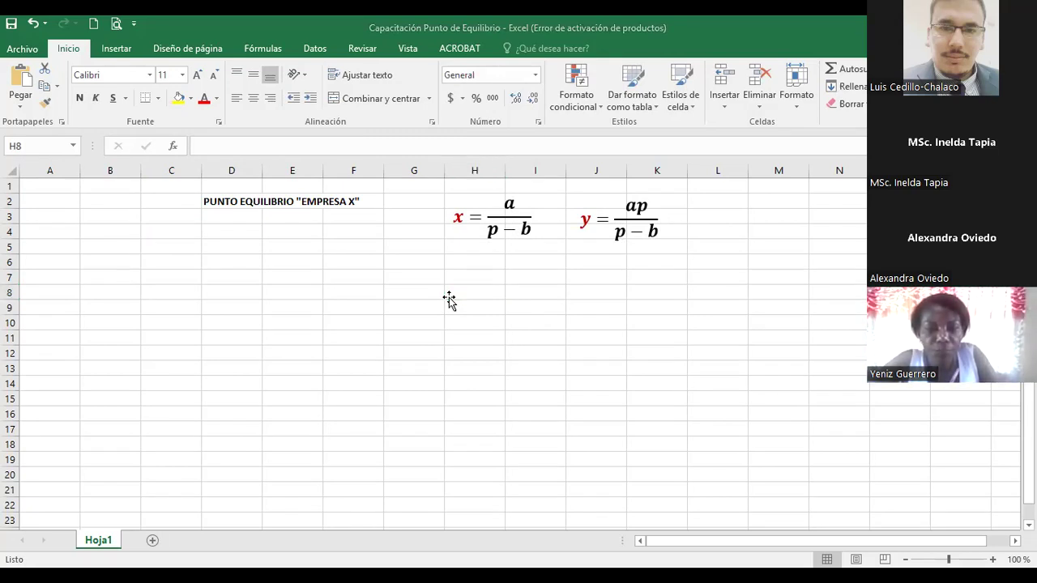
# Paste the copied "Donde:" text box defining the variables and place it just below the two formulas, starting in row 5.
pyautogui.click(470, 272)
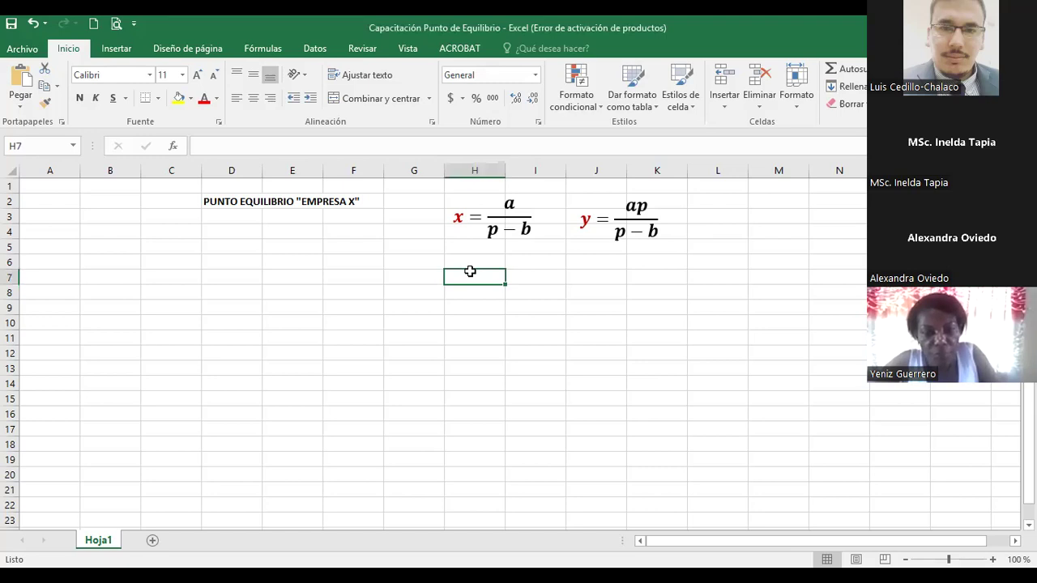
pyautogui.hotkey('ctrl', 'v')
pyautogui.moveTo(494, 269); pyautogui.dragTo(493, 247)
pyautogui.click(369, 303)
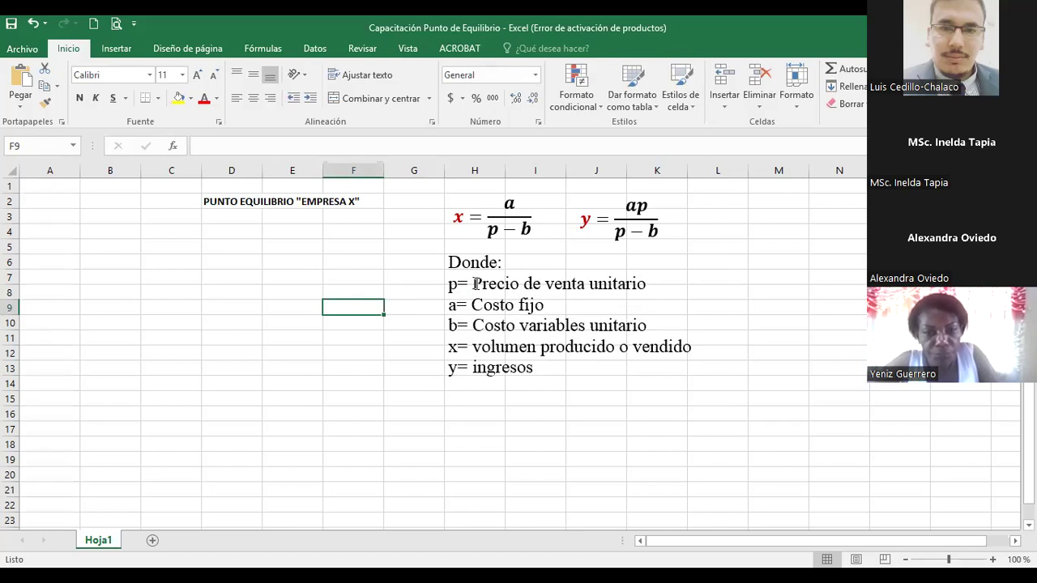
# Highlight the definitions of p, a, b, x and y one after another in the "Donde:" text box.
pyautogui.moveTo(474, 283); pyautogui.dragTo(643, 290)
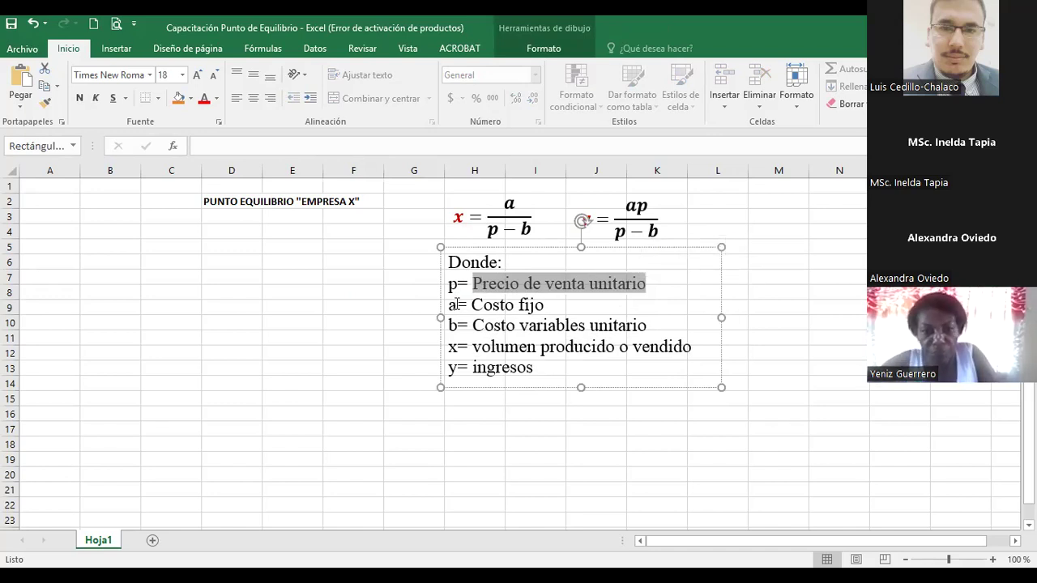
pyautogui.moveTo(471, 306); pyautogui.dragTo(551, 308)
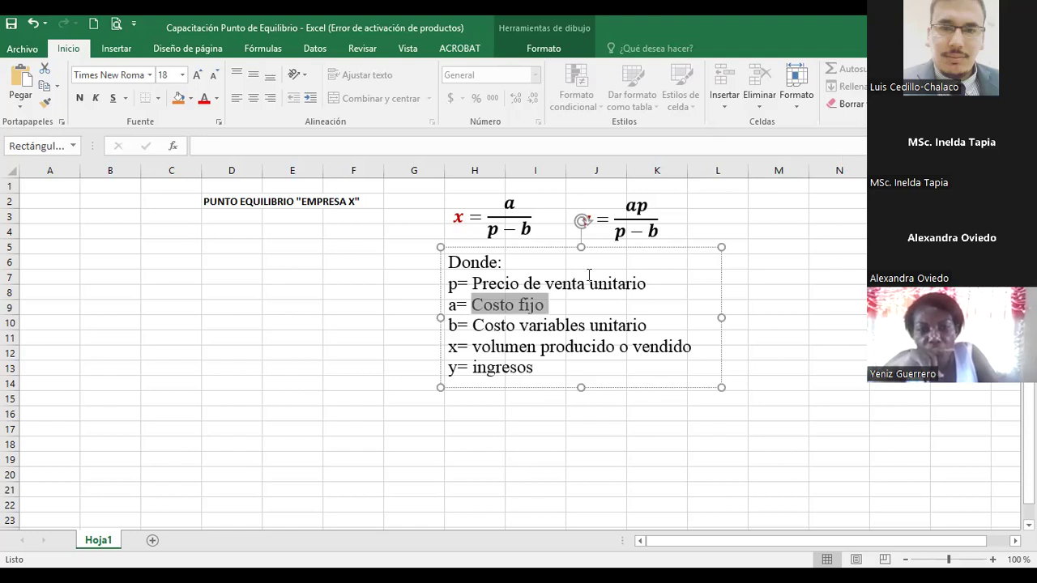
pyautogui.moveTo(473, 325); pyautogui.dragTo(628, 325)
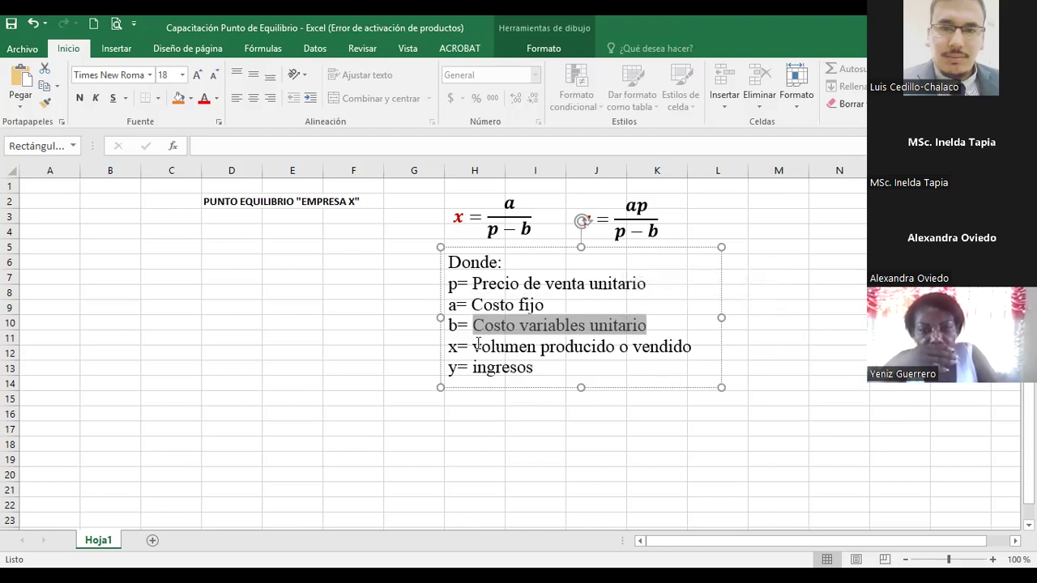
pyautogui.moveTo(473, 347); pyautogui.dragTo(653, 350)
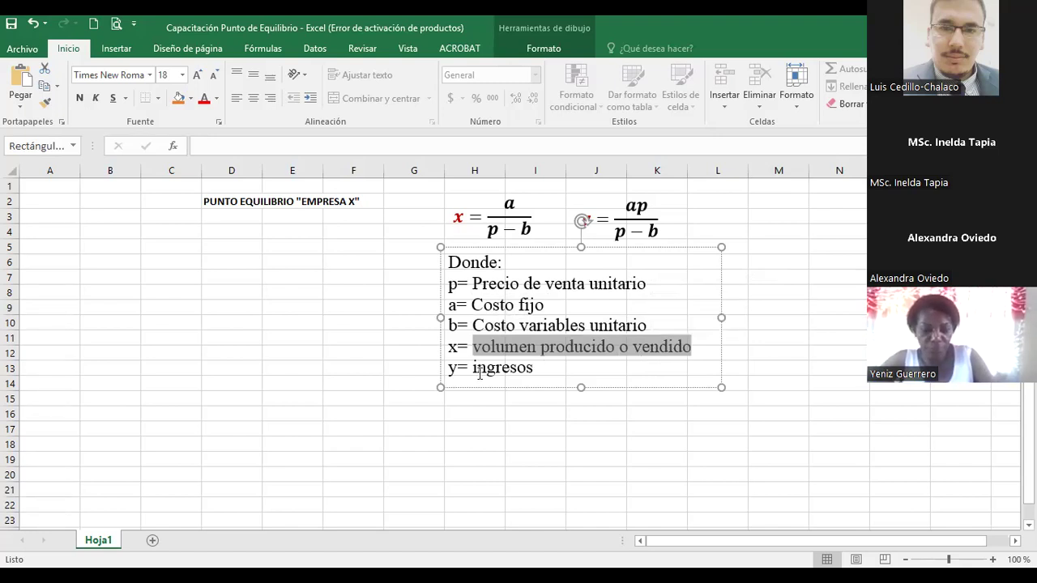
pyautogui.moveTo(474, 369); pyautogui.dragTo(539, 369)
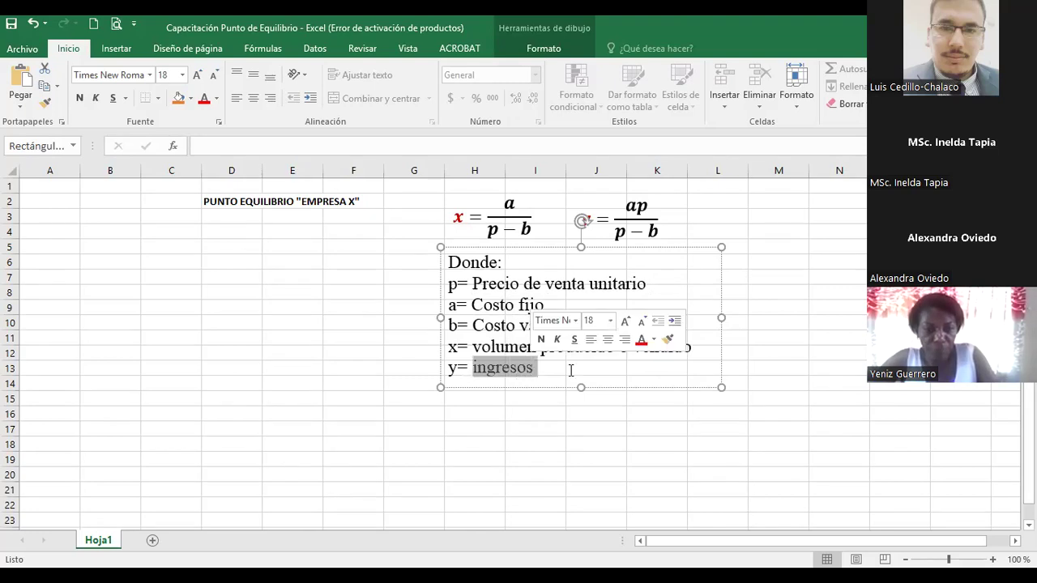
pyautogui.click(779, 410)
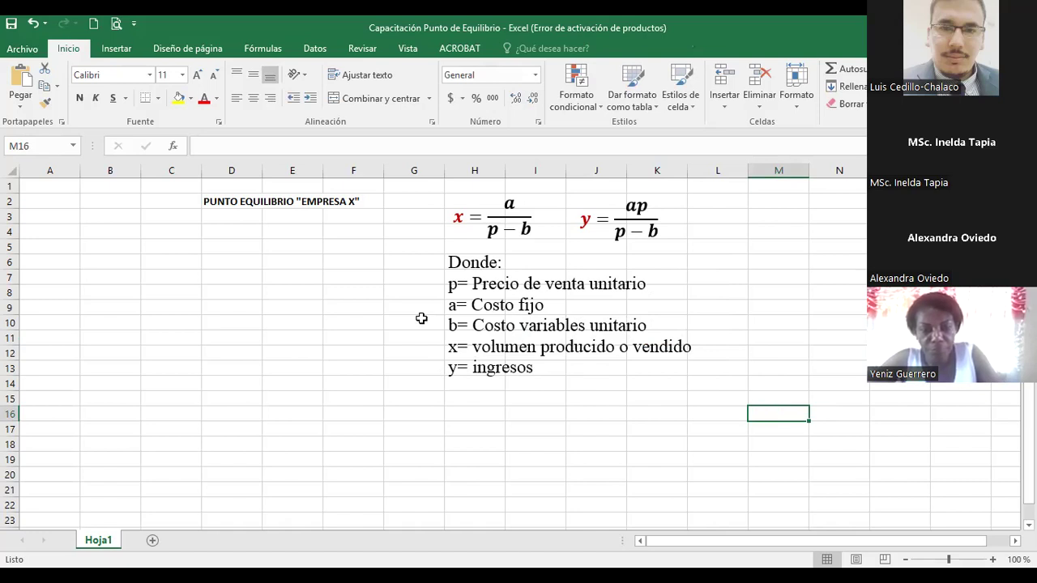
# Enter the label "Costos fijos" in cell A5.
pyautogui.click(64, 244)
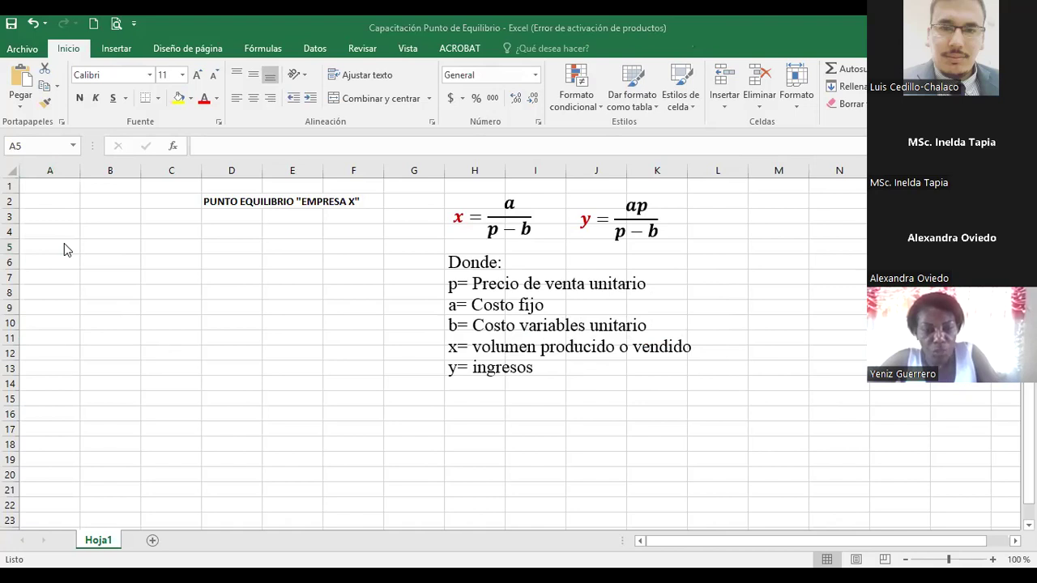
pyautogui.click(64, 244)
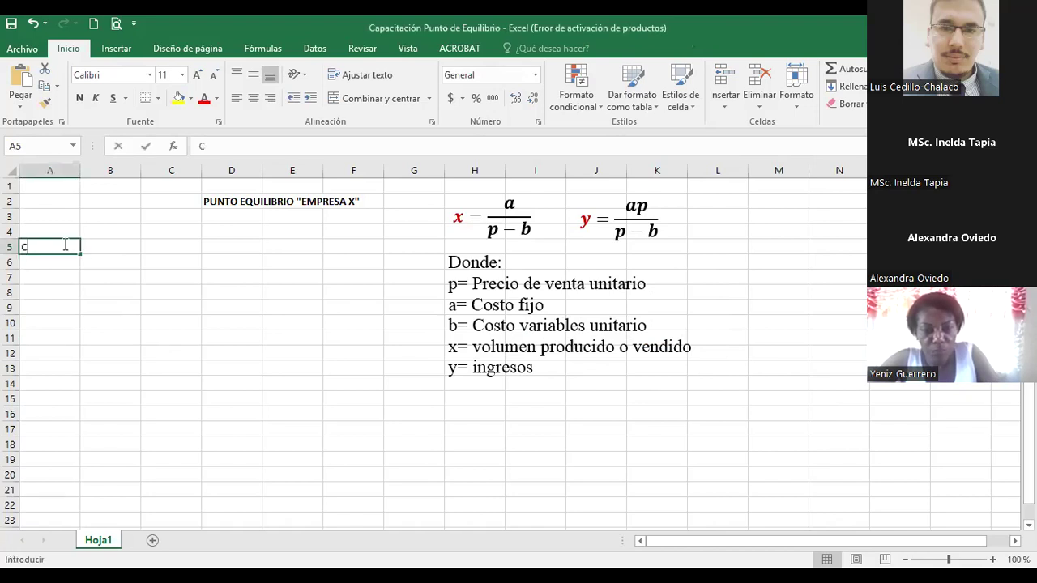
pyautogui.write('Costos fijos')
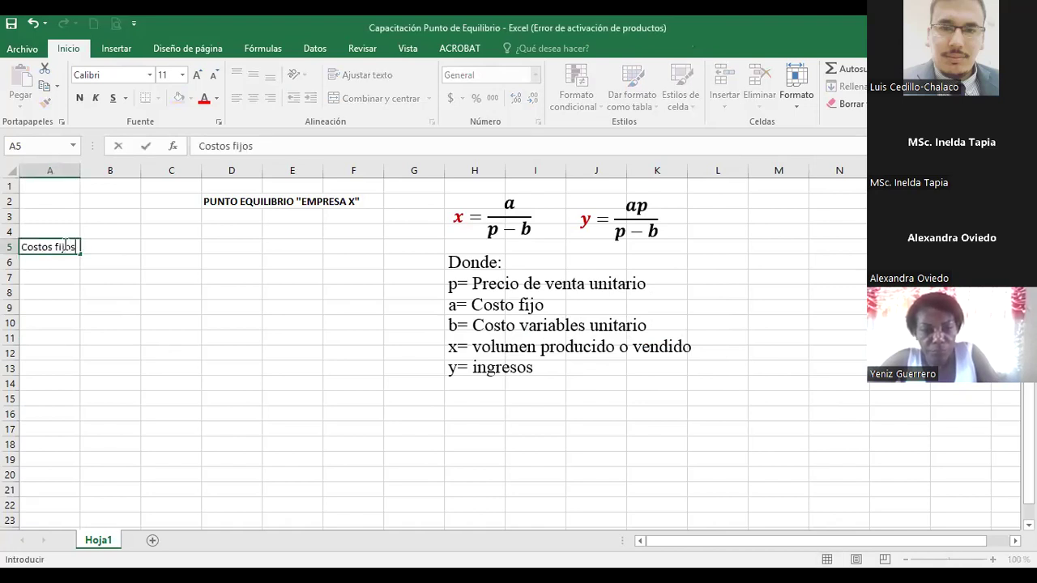
pyautogui.press('Return')
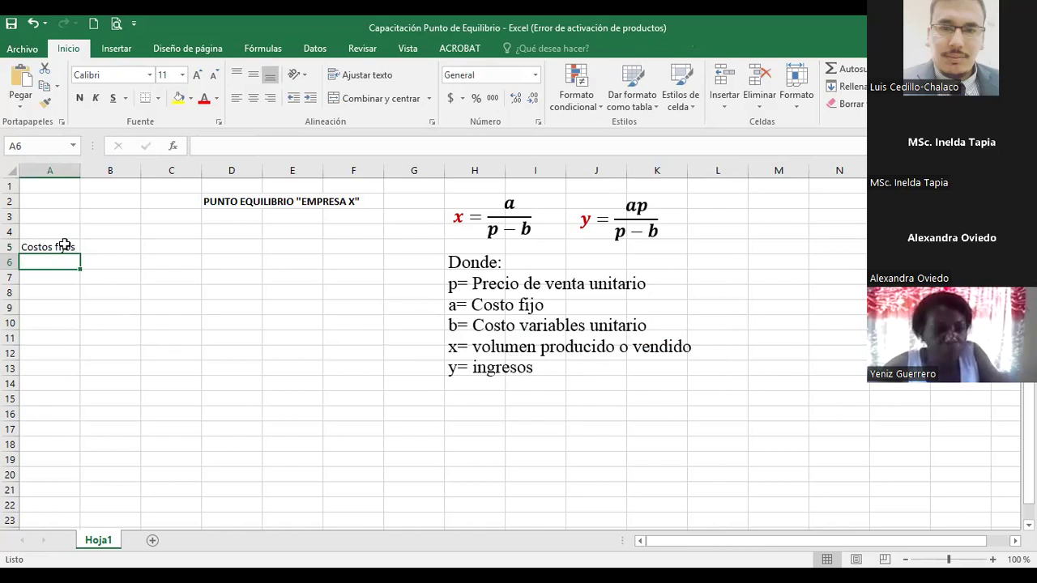
# Enter the label "Precio de venta unitario" in cell A6 and autofit the width of column A.
pyautogui.write('Precio')
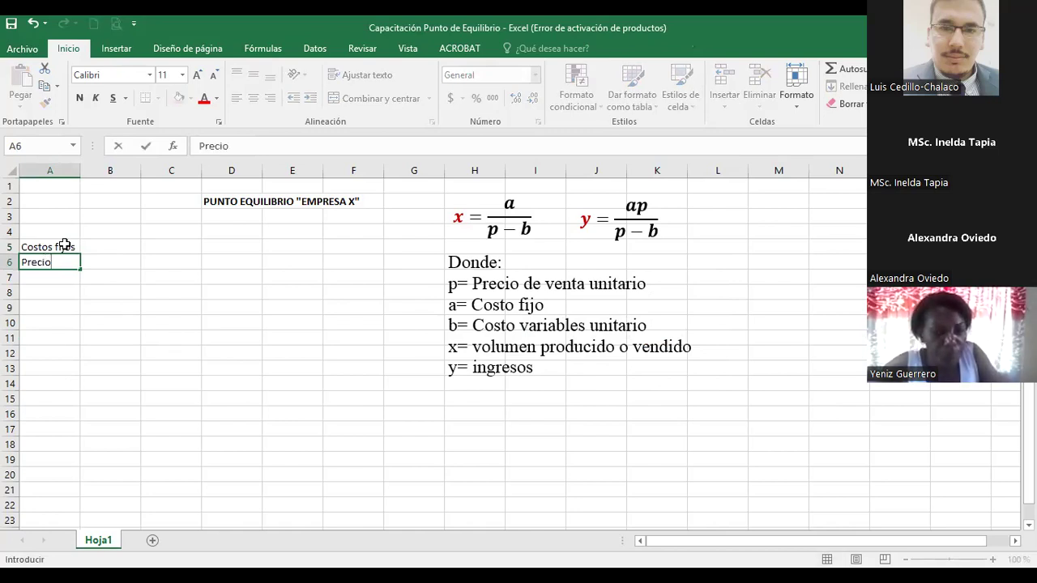
pyautogui.press('Return')
pyautogui.press('Up')
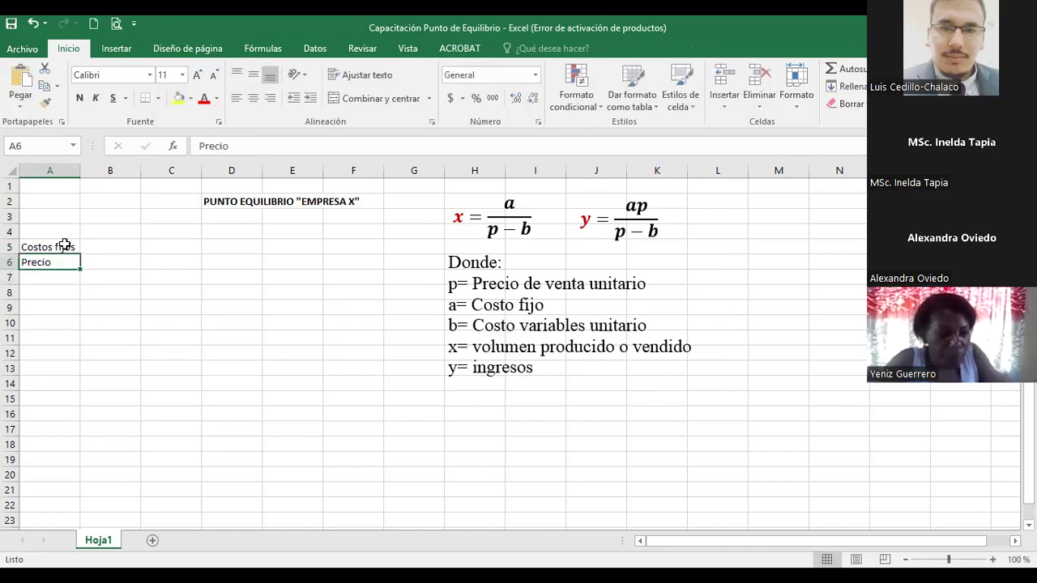
pyautogui.doubleClick(62, 260)
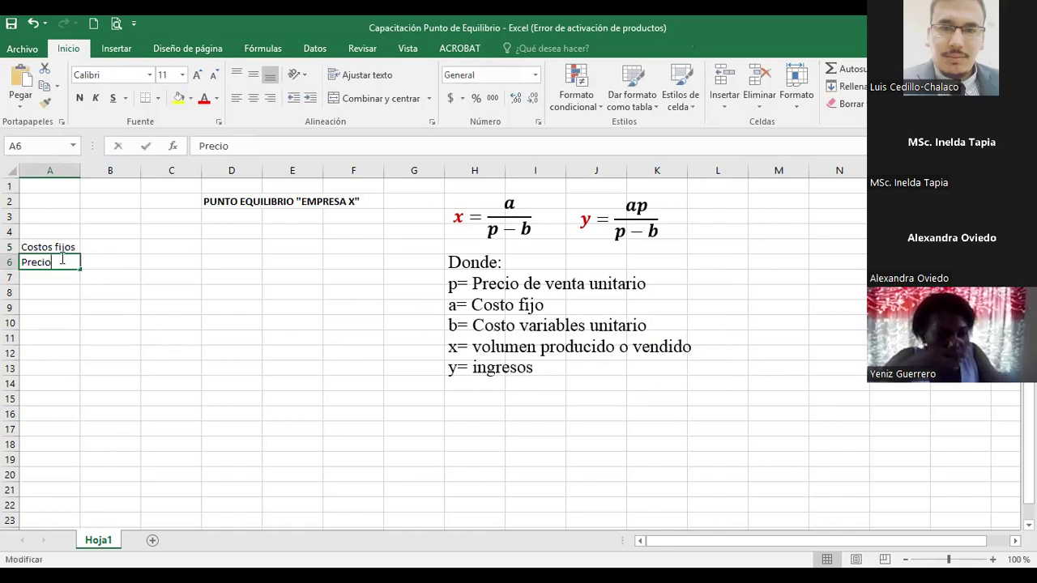
pyautogui.write('de venta u')
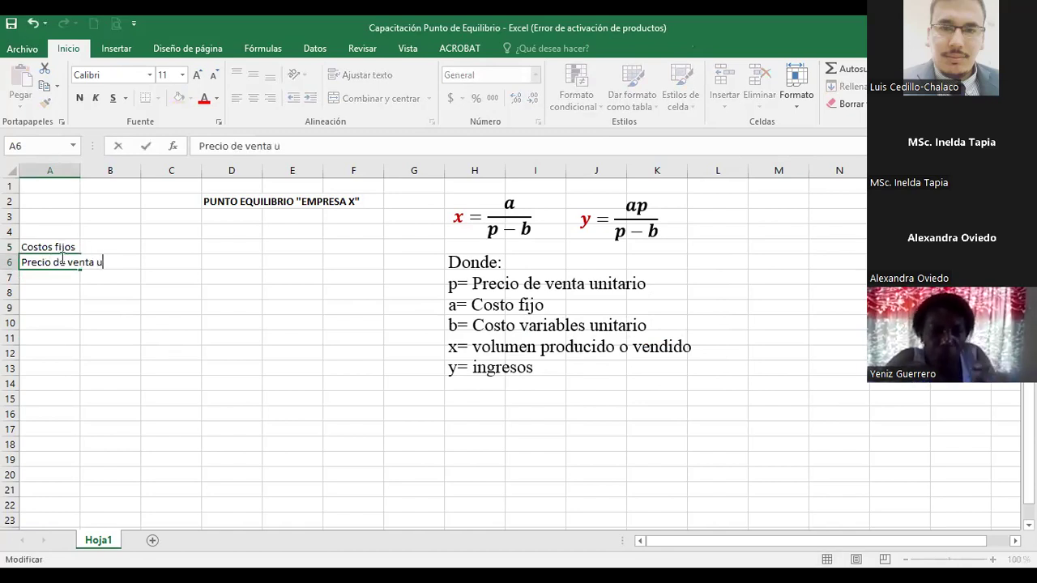
pyautogui.write('nitario')
pyautogui.press('Return')
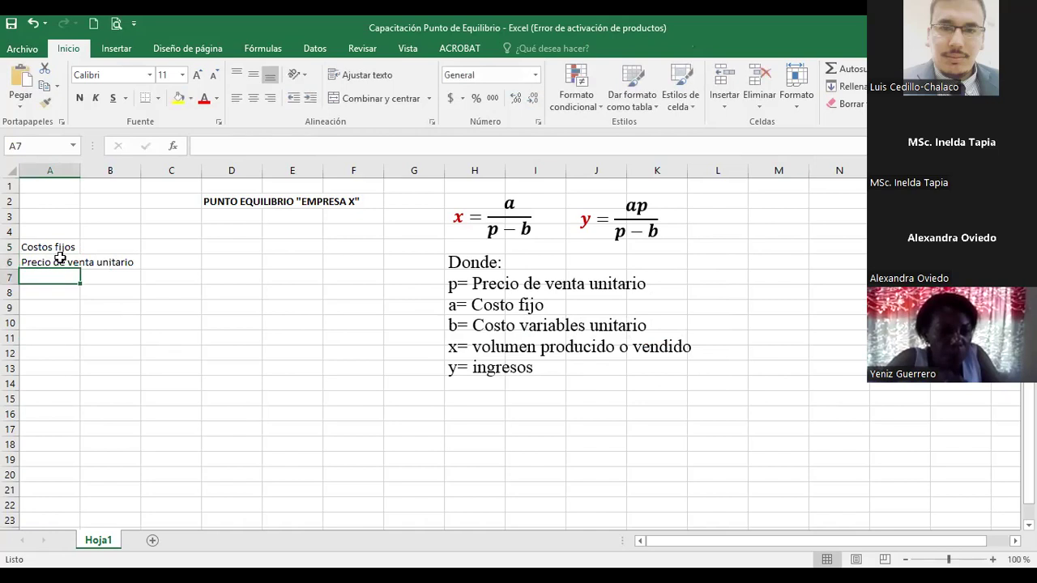
pyautogui.doubleClick(80, 172)
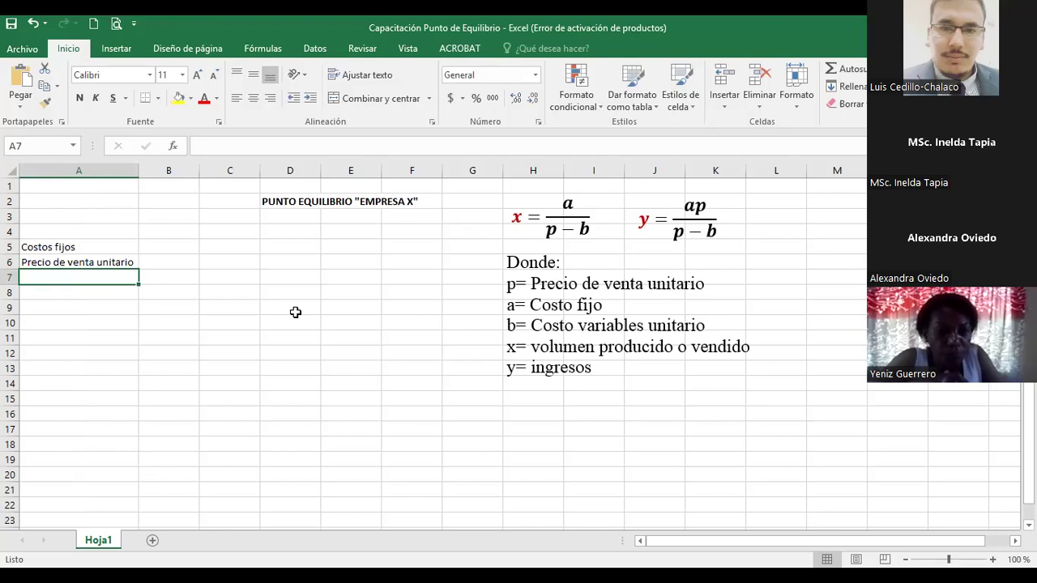
# Enter the label "Costo variable unitaria" in cell A7.
pyautogui.write('Costo va')
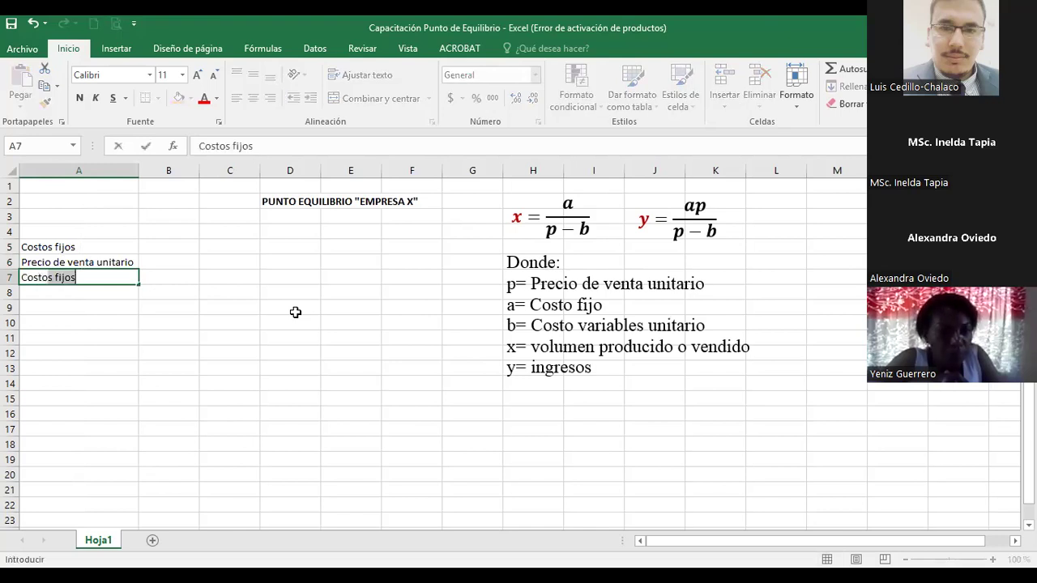
pyautogui.write('riable u')
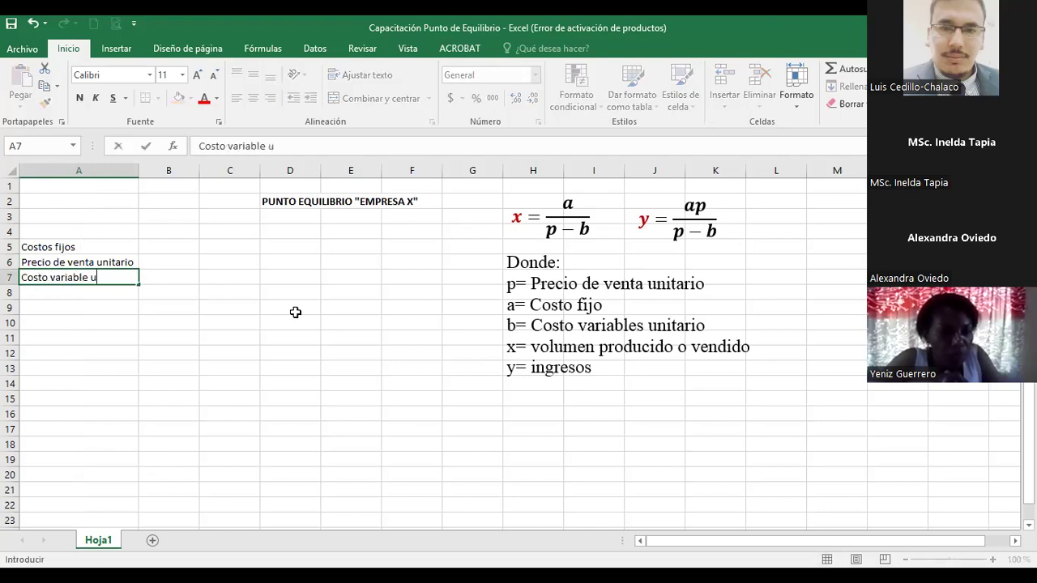
pyautogui.write('nitaria')
pyautogui.press('Return')
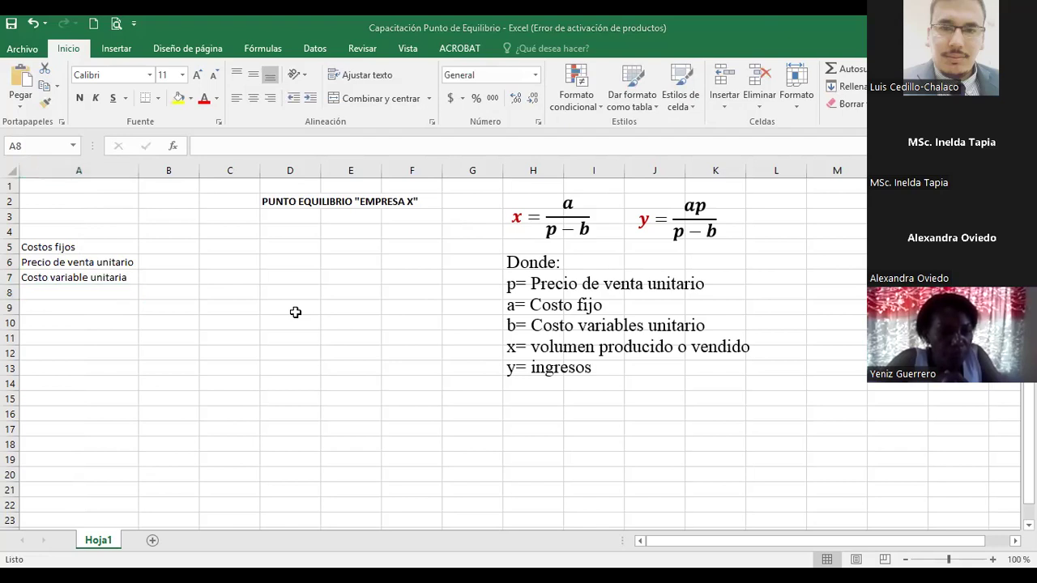
# Enter a two-line label in cell A8 reading "Punto de equilibrio" and, on the second line, "unidades producidas (X)".
pyautogui.write('Punto de equilibrio')
pyautogui.press('Return')
pyautogui.press('Up')
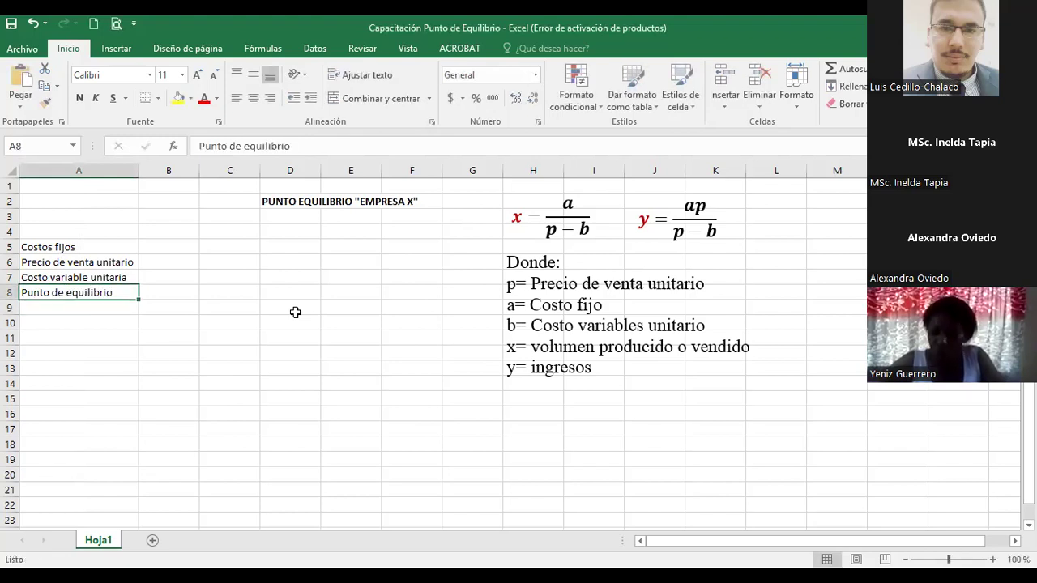
pyautogui.doubleClick(118, 291)
pyautogui.hotkey('alt', 'Return')
pyautogui.write('unidades producidas')
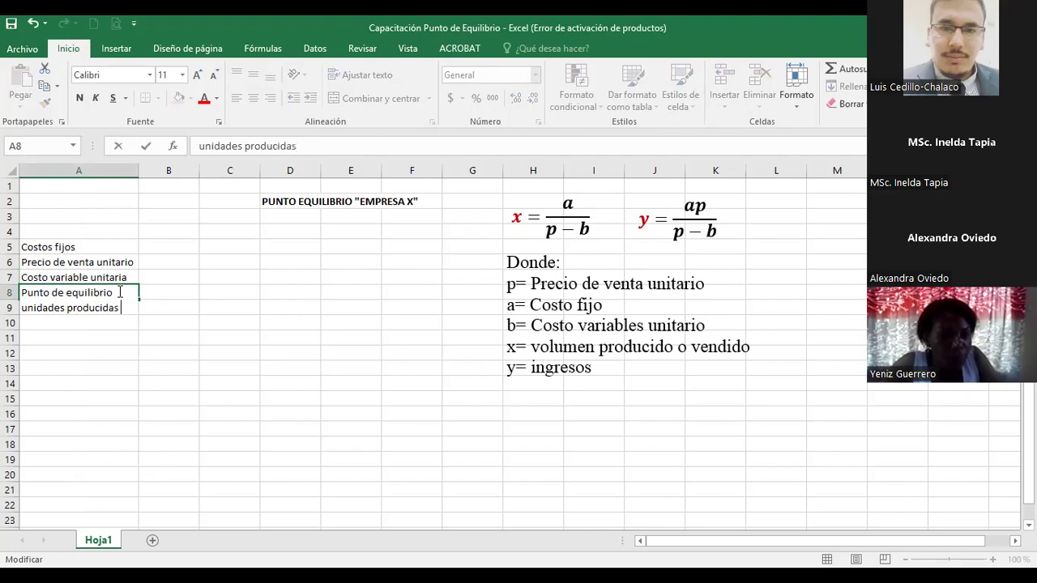
pyautogui.write(' ()')
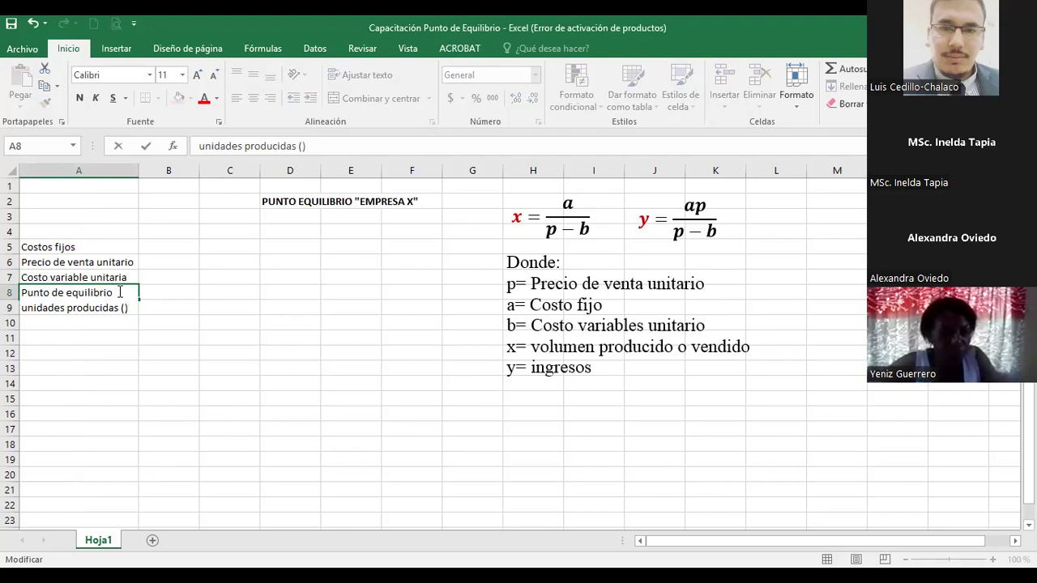
pyautogui.write('X')
pyautogui.press('Return')
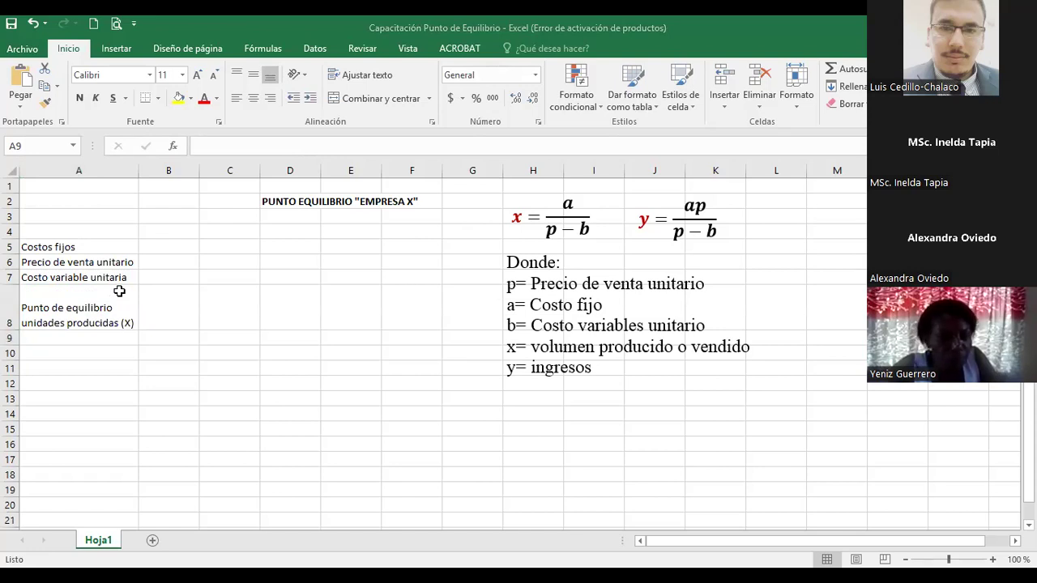
# Enter a two-line label in cell A9 reading "Punto de equilibrio" and, on the second line, "unidades monetarias (Y)".
pyautogui.write('Punto')
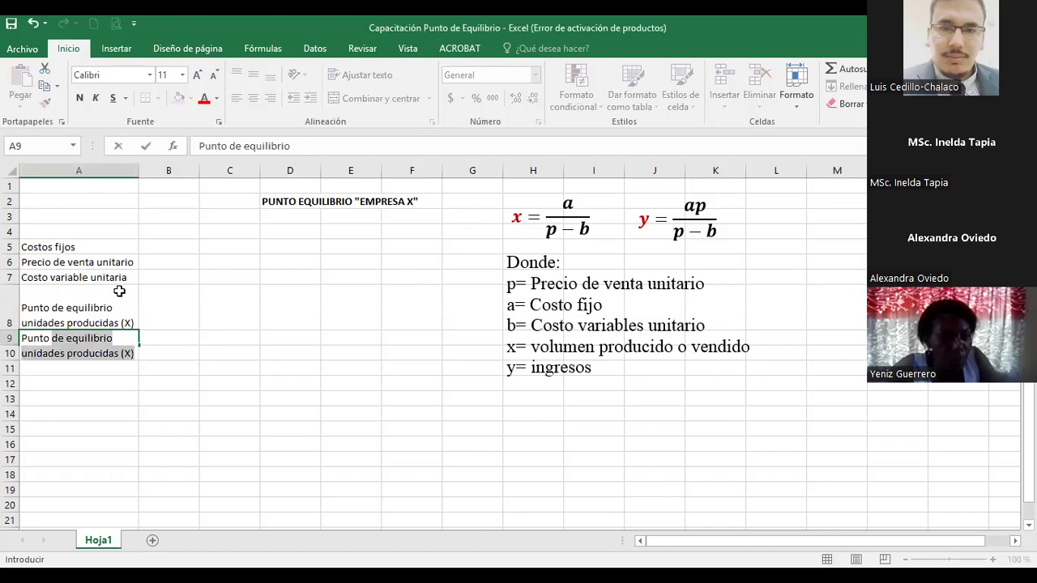
pyautogui.doubleClick(82, 355)
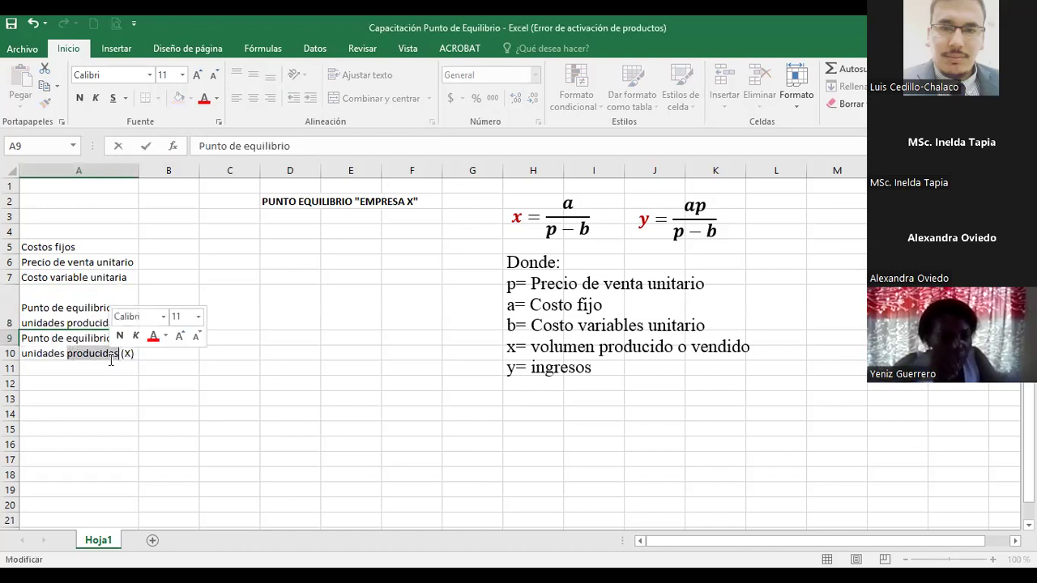
pyautogui.write('monetarias')
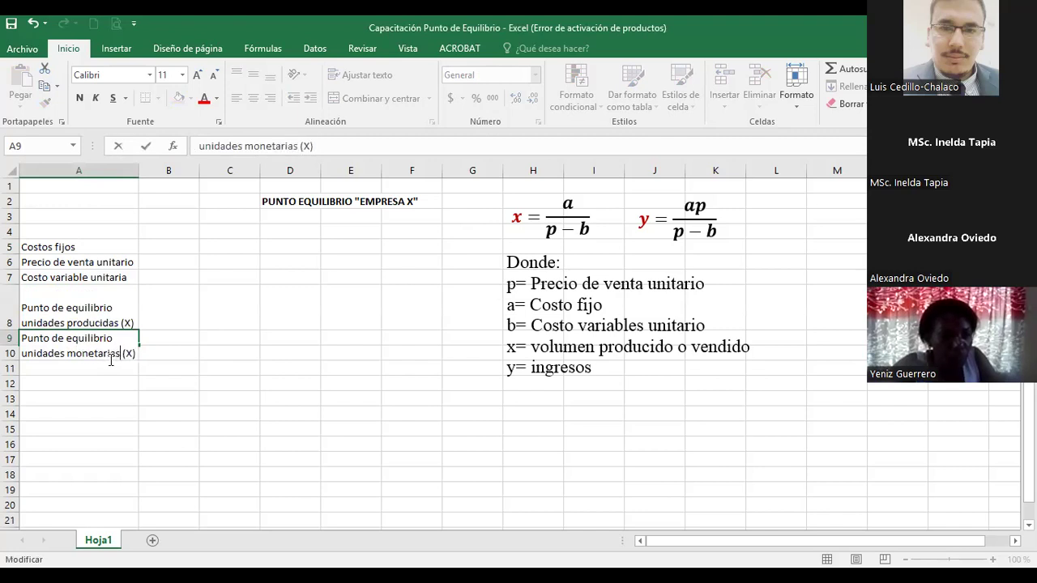
pyautogui.press('Right')
pyautogui.press('Right')
pyautogui.press('Delete')
pyautogui.write('Y')
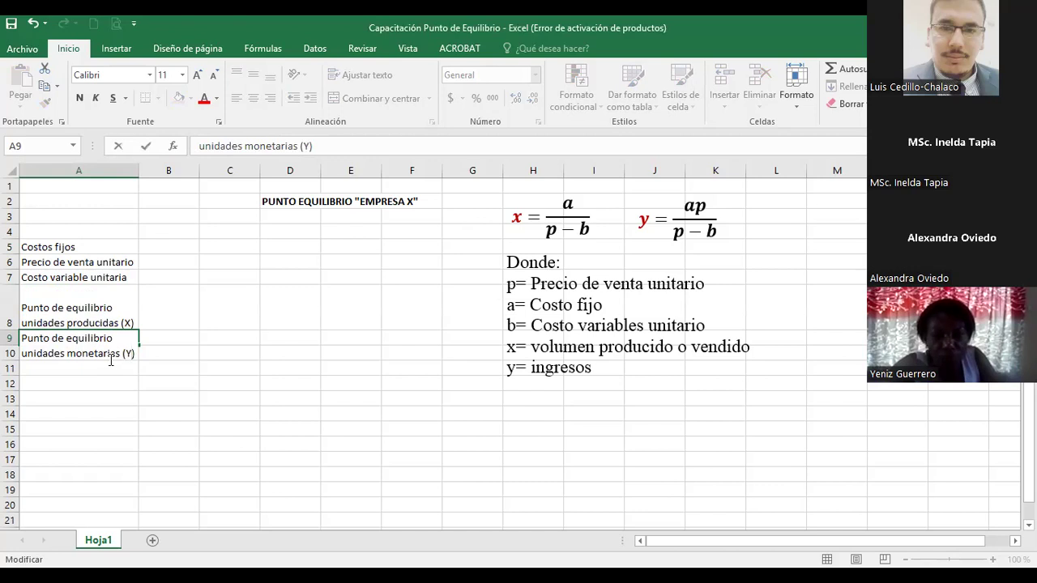
pyautogui.press('Return')
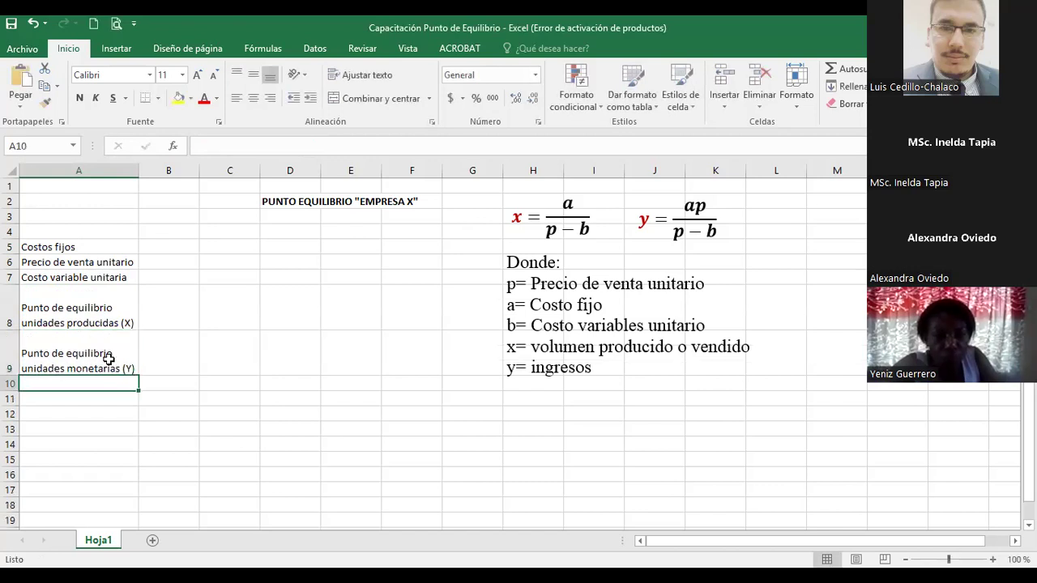
pyautogui.click(84, 315)
pyautogui.moveTo(100, 248); pyautogui.dragTo(95, 371)
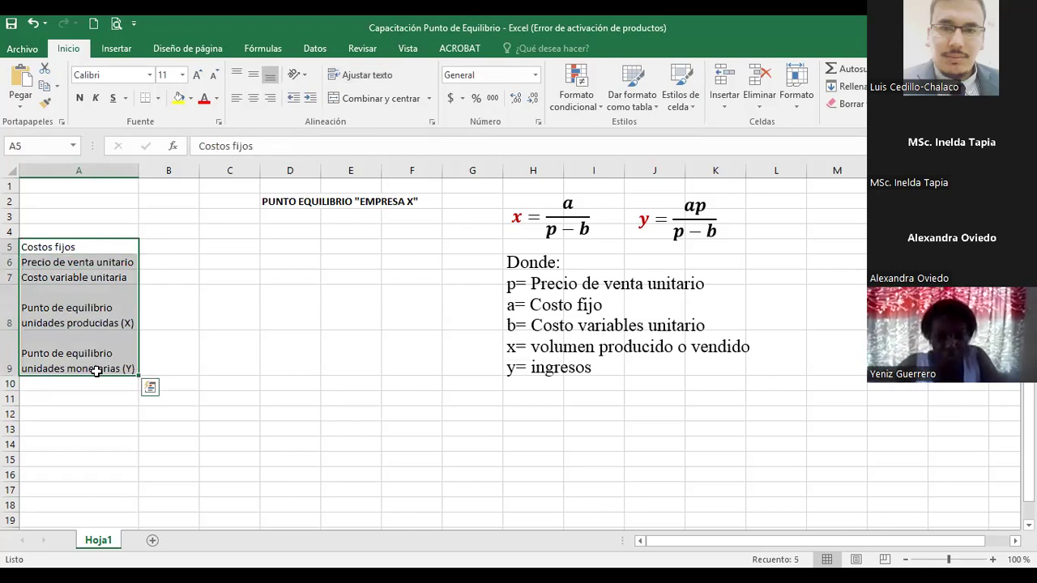
pyautogui.click(98, 248)
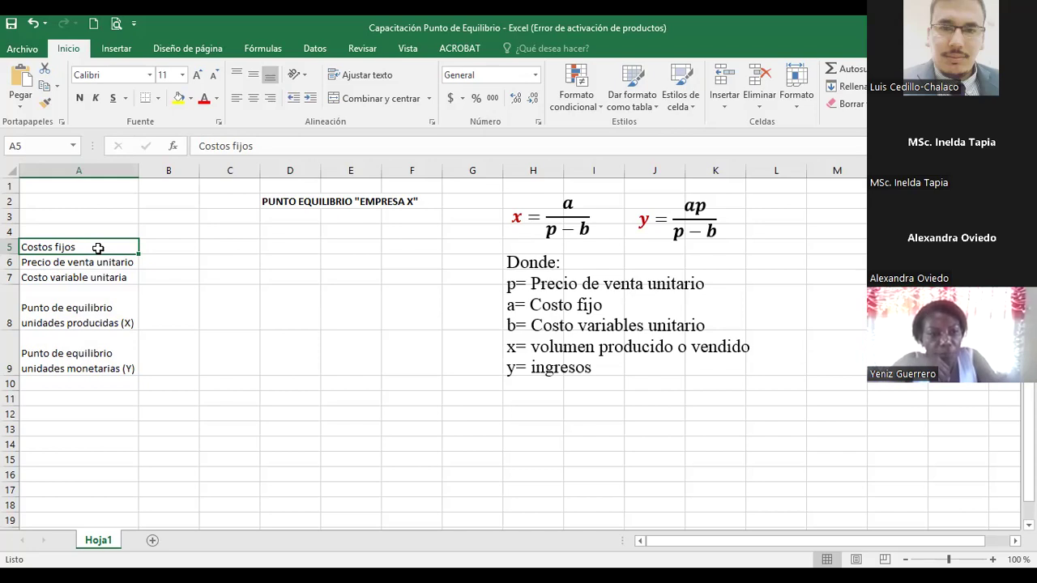
pyautogui.press('Down')
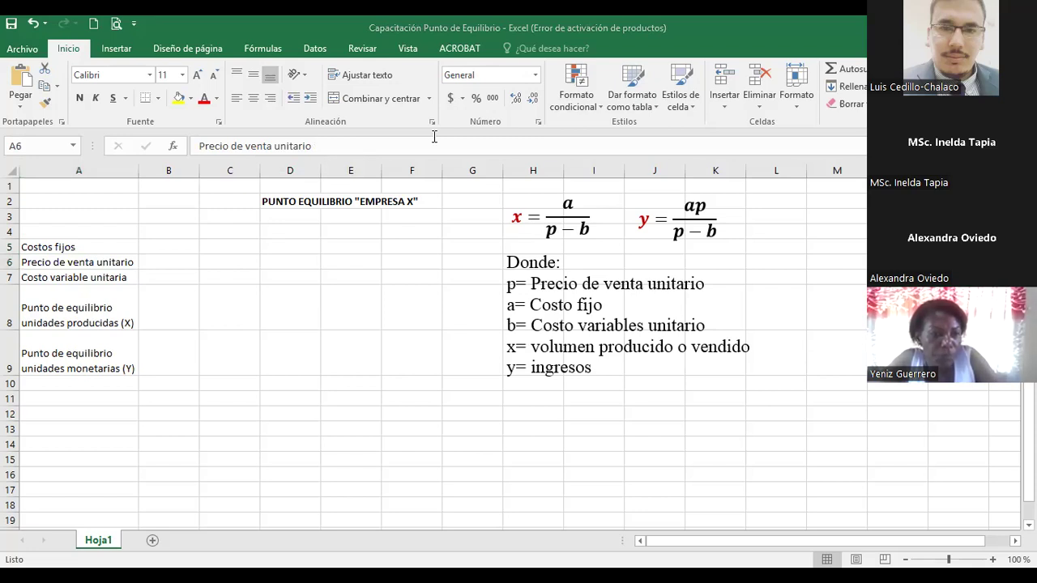
pyautogui.click(104, 280)
pyautogui.click(186, 279)
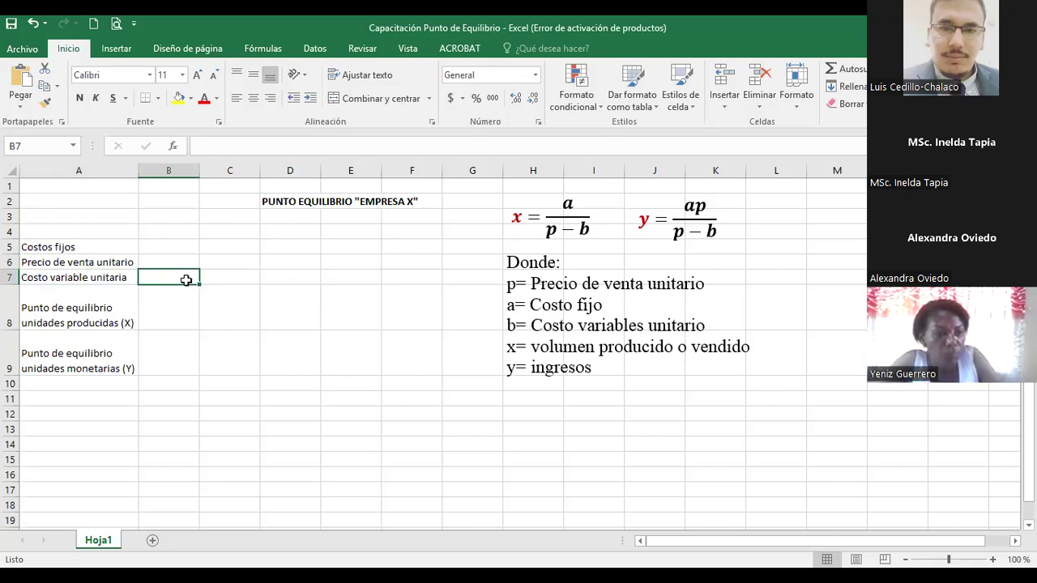
# Make the two "Punto de equilibrio" labels in cells A8 and A9 bold.
pyautogui.press('Down')
pyautogui.press('Left')
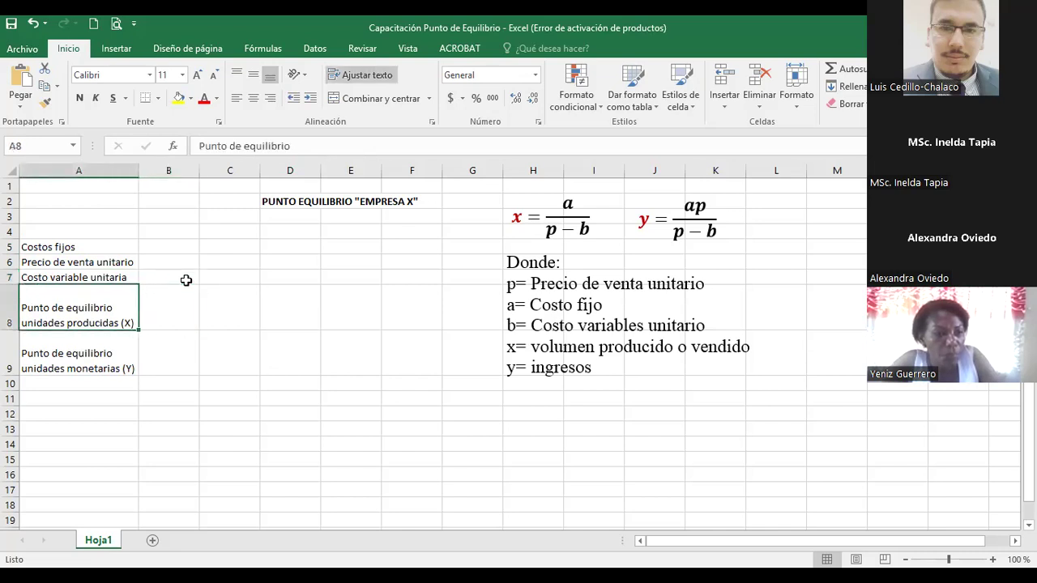
pyautogui.hotkey('shift', 'Down')
pyautogui.hotkey('ctrl', 'n')
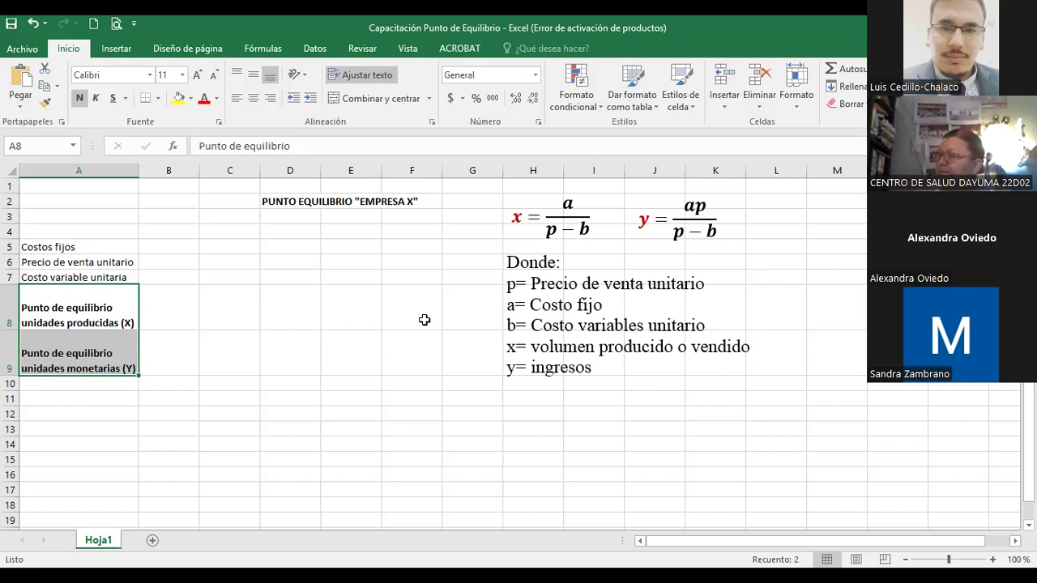
# Enter 350 for the fixed costs, 4 for the unit sale price and 2,6 for the unit variable cost in cells B5 to B7.
pyautogui.click(187, 249)
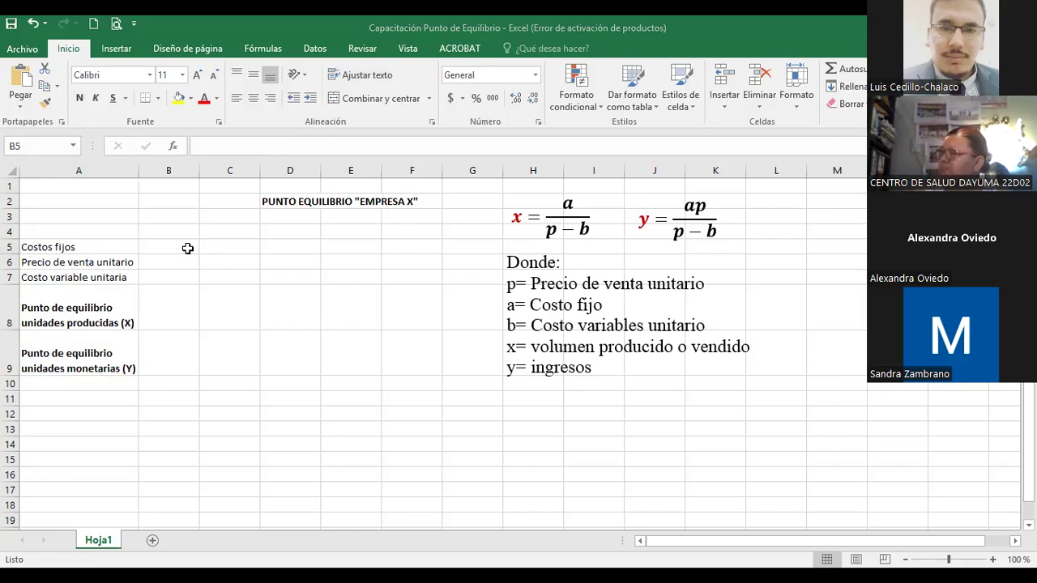
pyautogui.click(188, 249)
pyautogui.write('350')
pyautogui.press('Return')
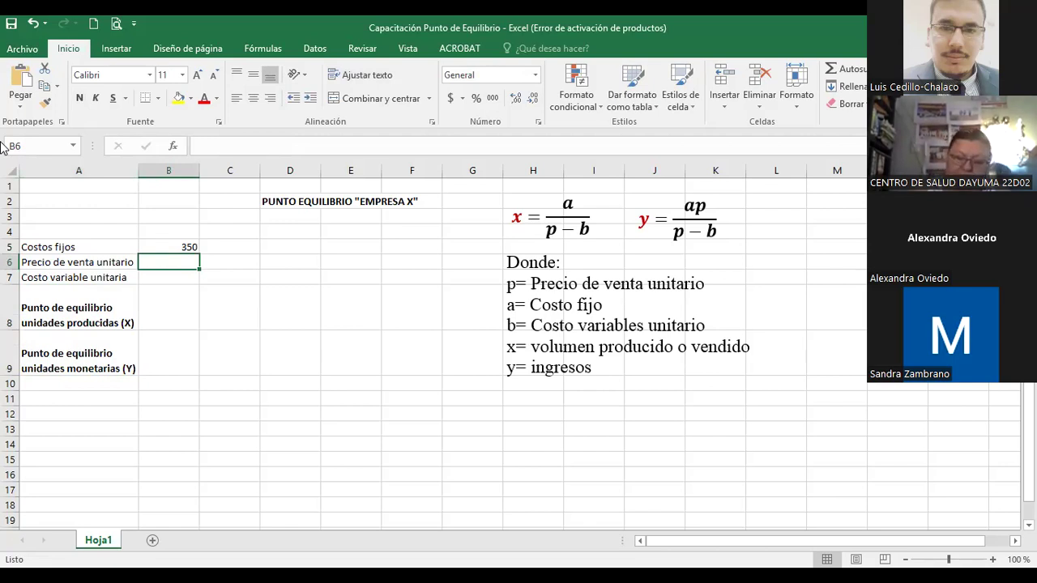
pyautogui.write('4')
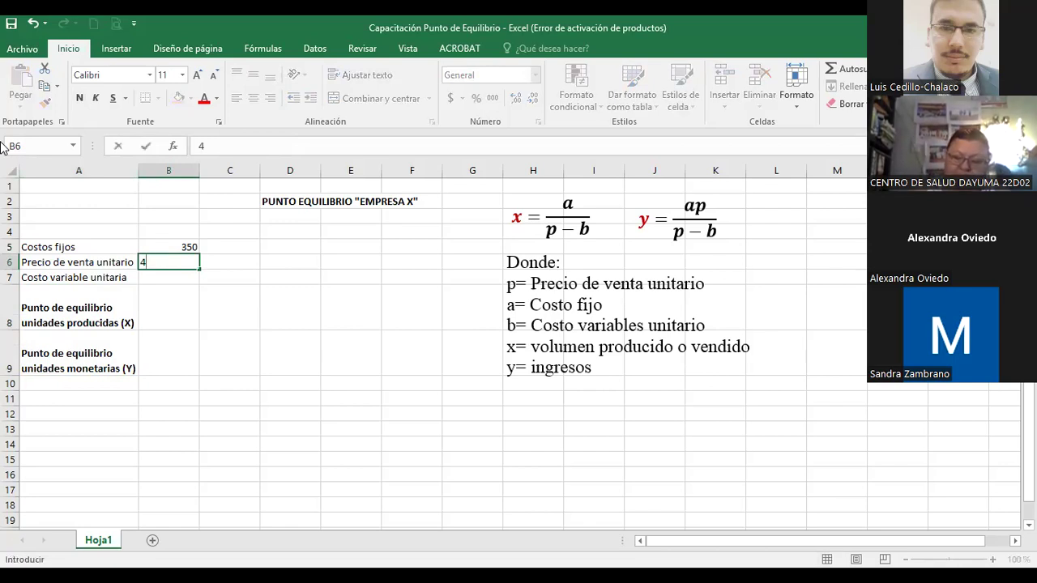
pyautogui.press('Return')
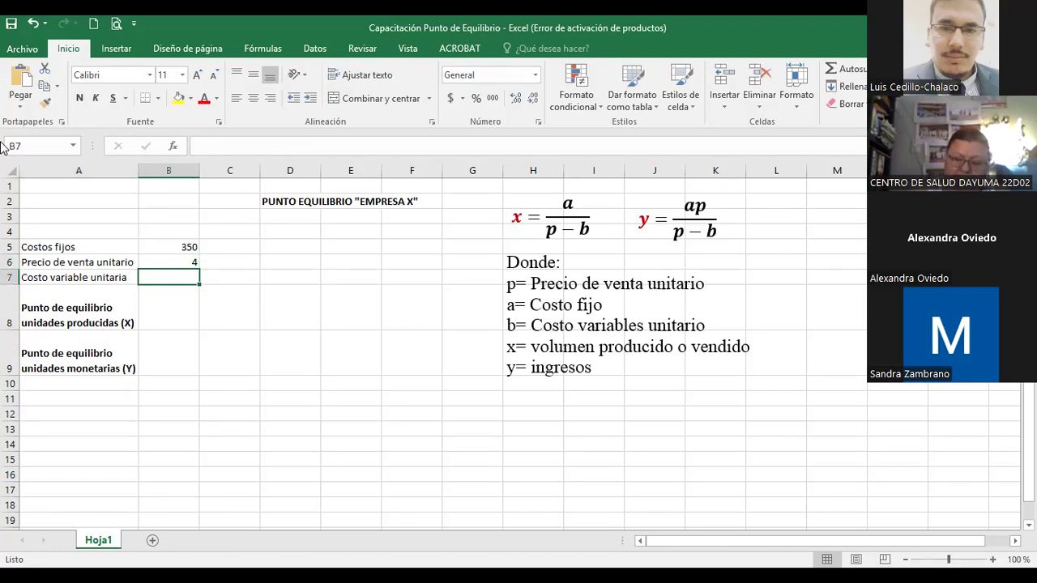
pyautogui.write('2')
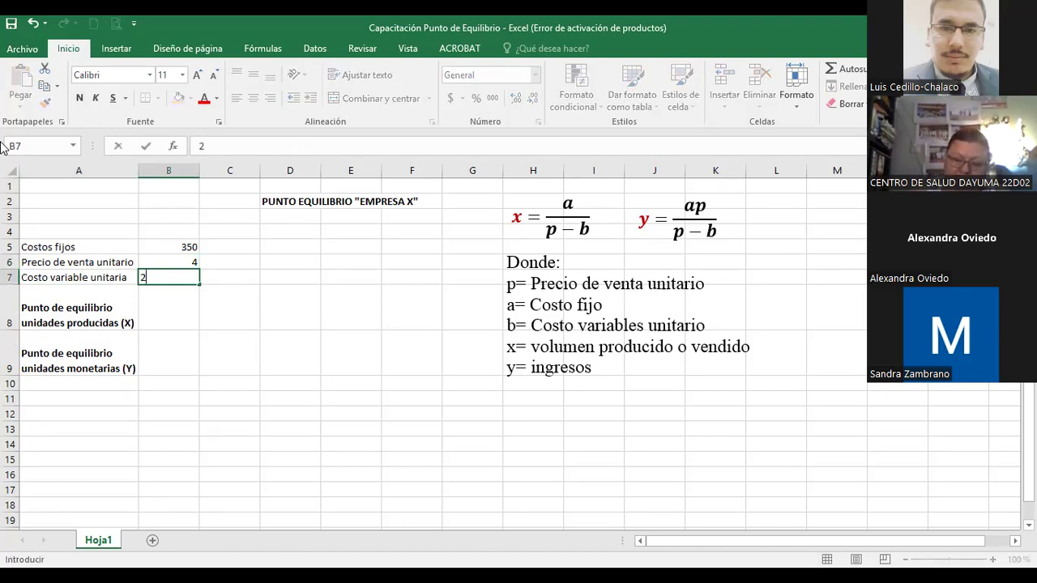
pyautogui.write(',6')
pyautogui.press('Return')
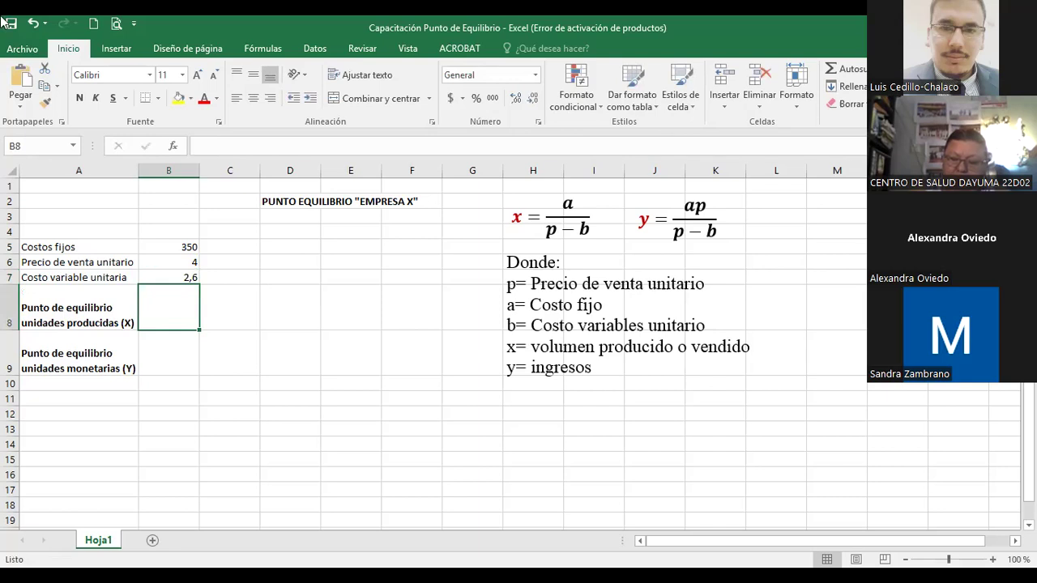
# Format cells B5 to B7 with the Moneda number format and reduce them to one decimal place.
pyautogui.moveTo(162, 249); pyautogui.dragTo(160, 275)
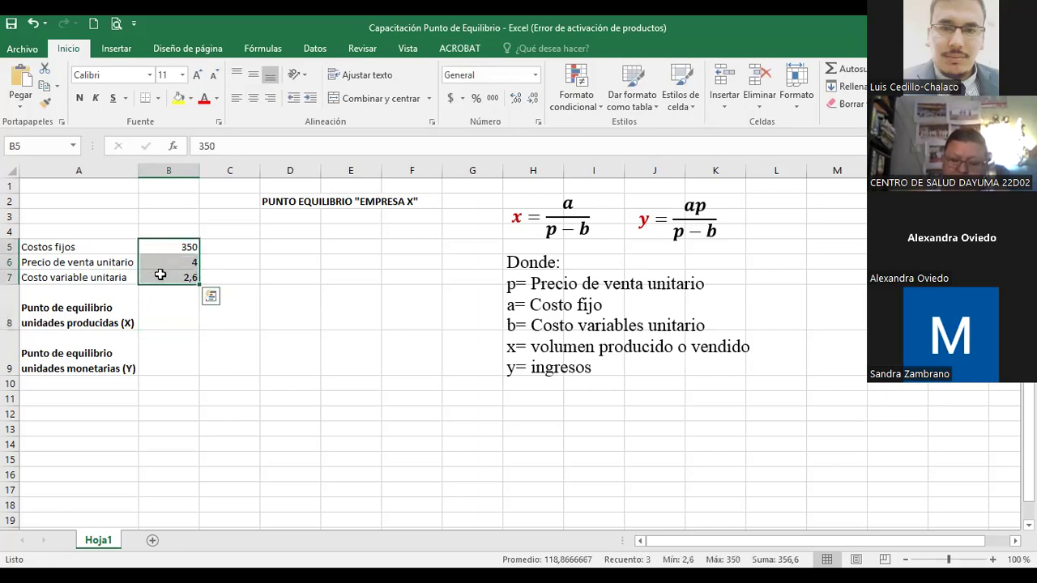
pyautogui.click(486, 77)
pyautogui.write('Moneda')
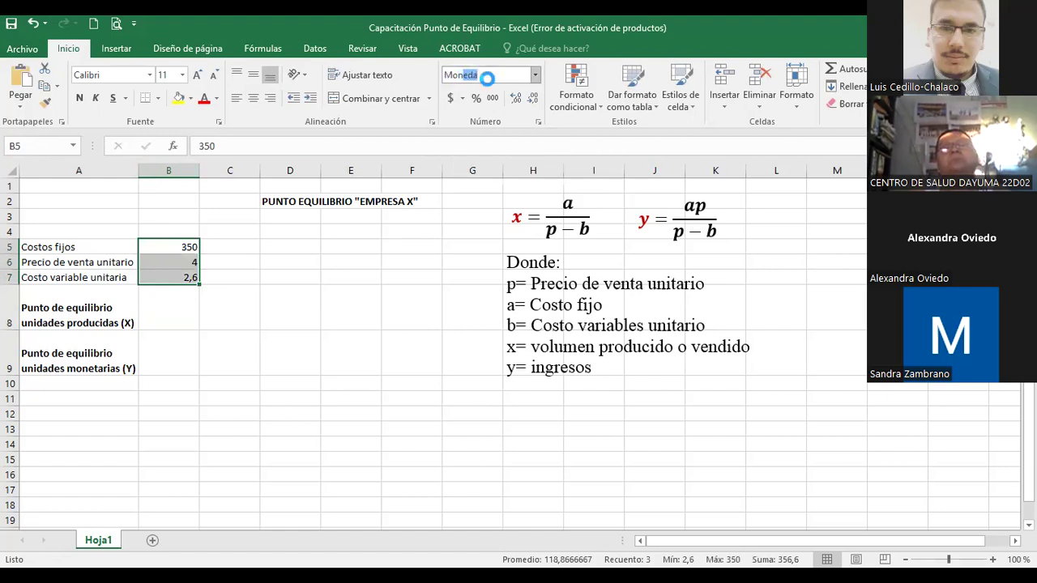
pyautogui.press('Return')
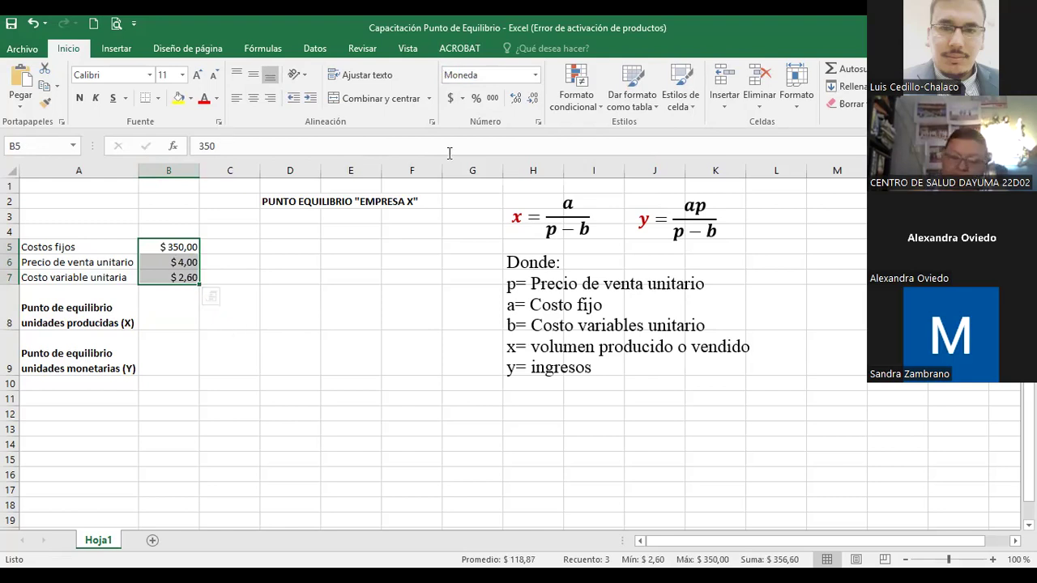
pyautogui.click(528, 102)
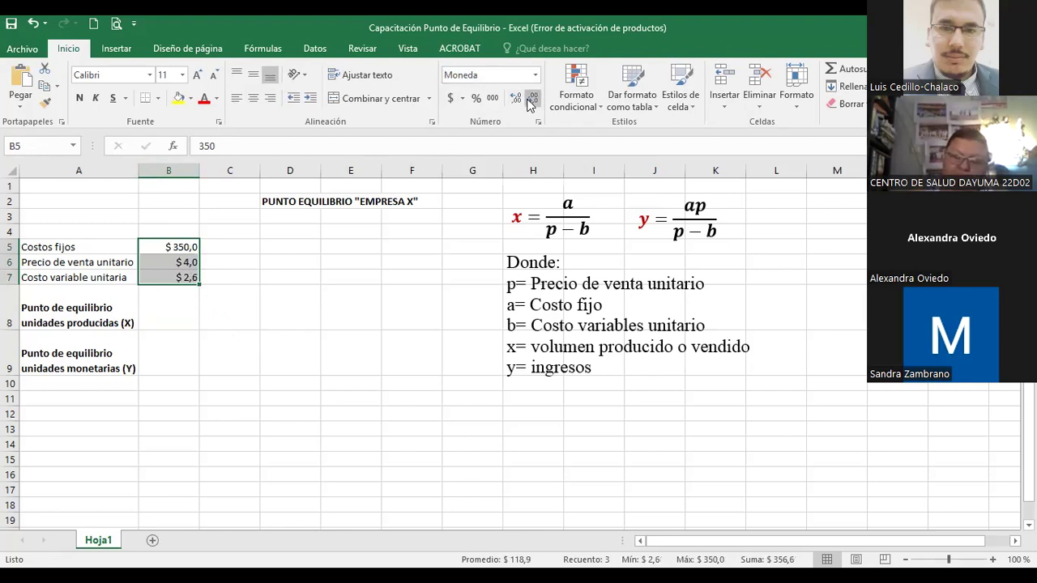
# Review the input values in cells B5 to B7, the empty break-even result cells and the terms of the x formula.
pyautogui.click(186, 310)
pyautogui.moveTo(180, 246); pyautogui.dragTo(175, 275)
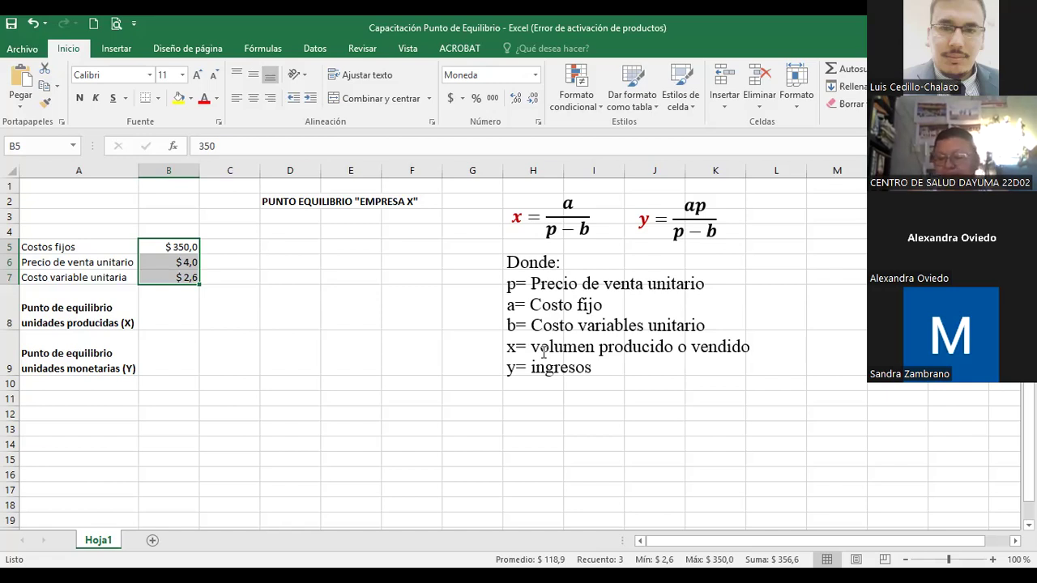
pyautogui.press('Down')
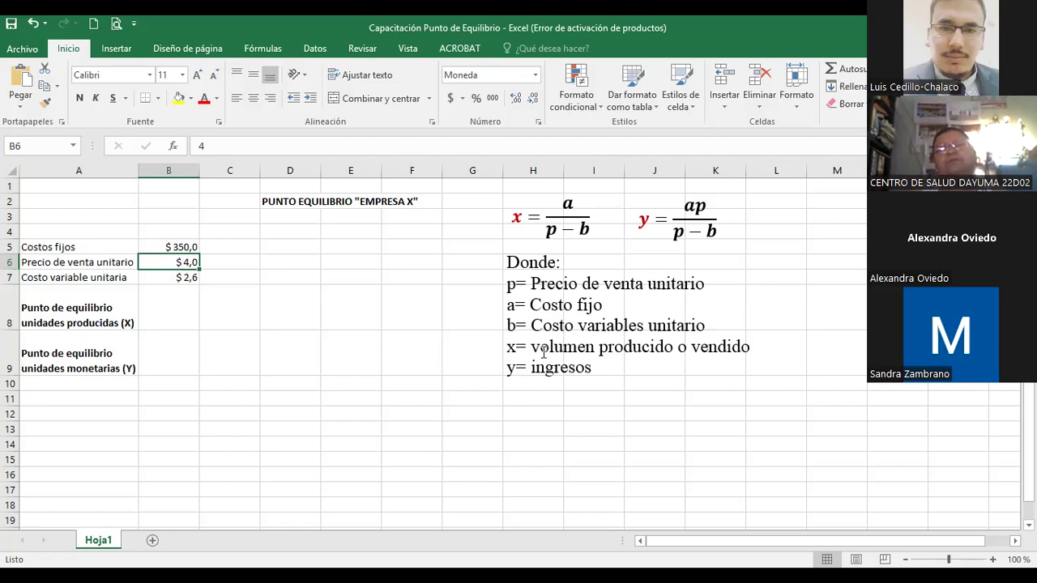
pyautogui.press('Down')
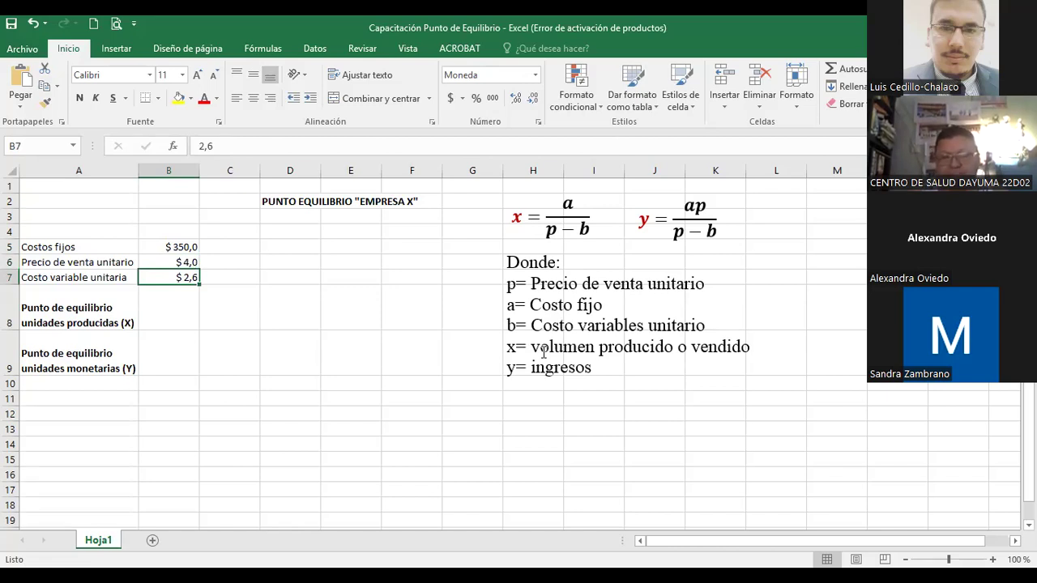
pyautogui.press('Down')
pyautogui.press('Up')
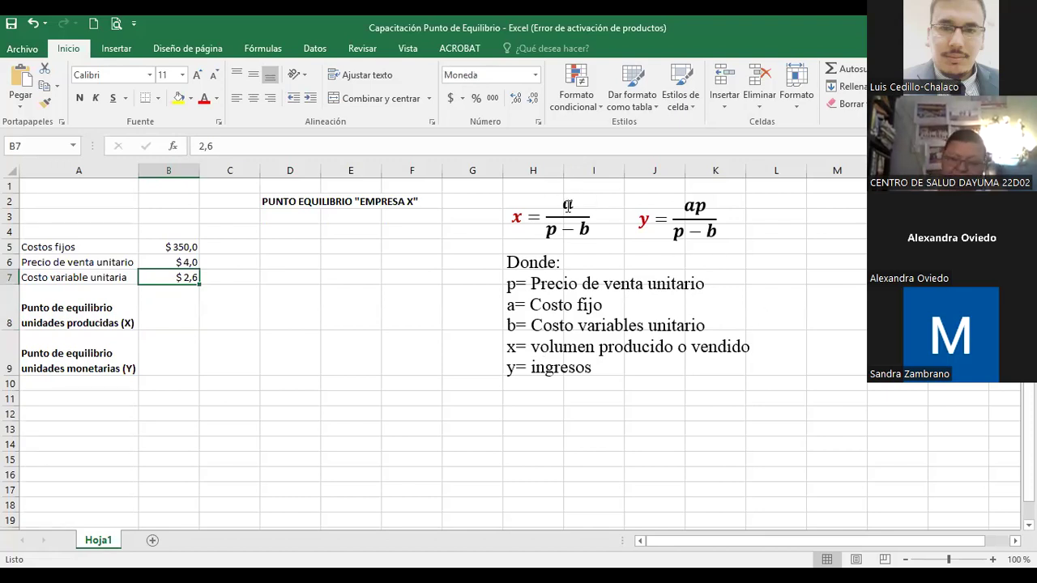
pyautogui.click(159, 321)
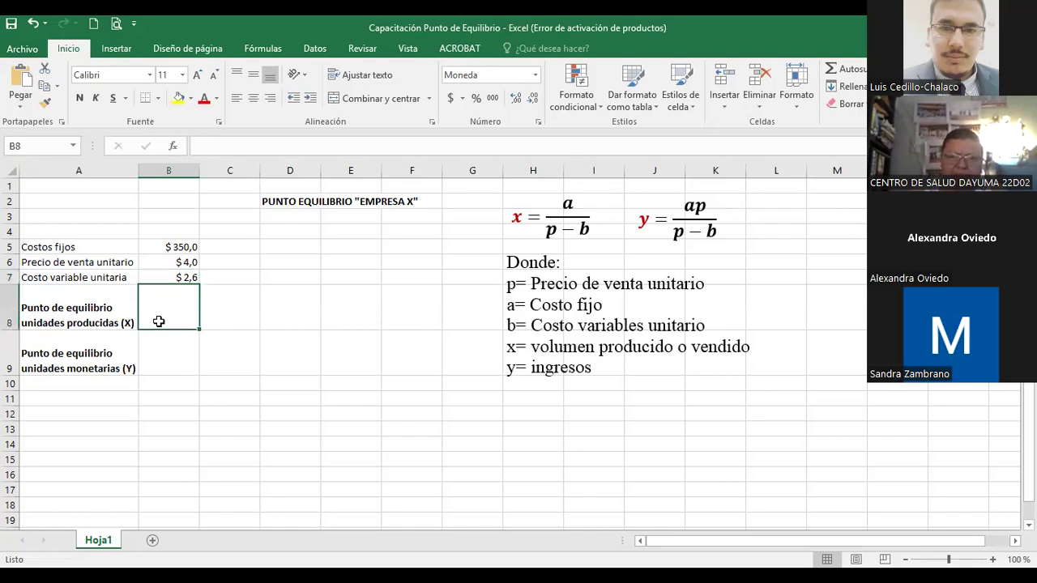
pyautogui.click(155, 366)
pyautogui.click(554, 219)
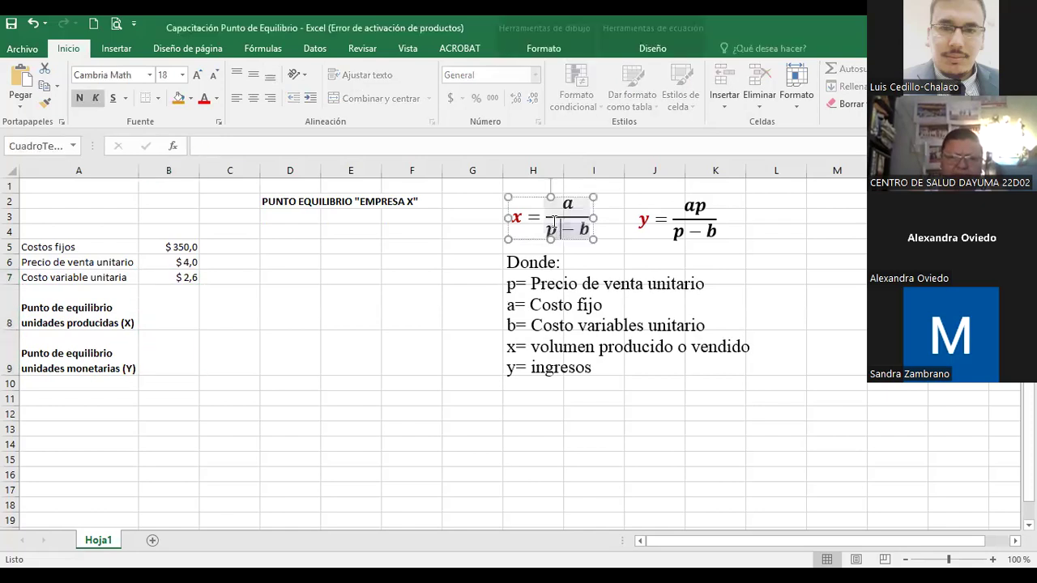
pyautogui.click(565, 201)
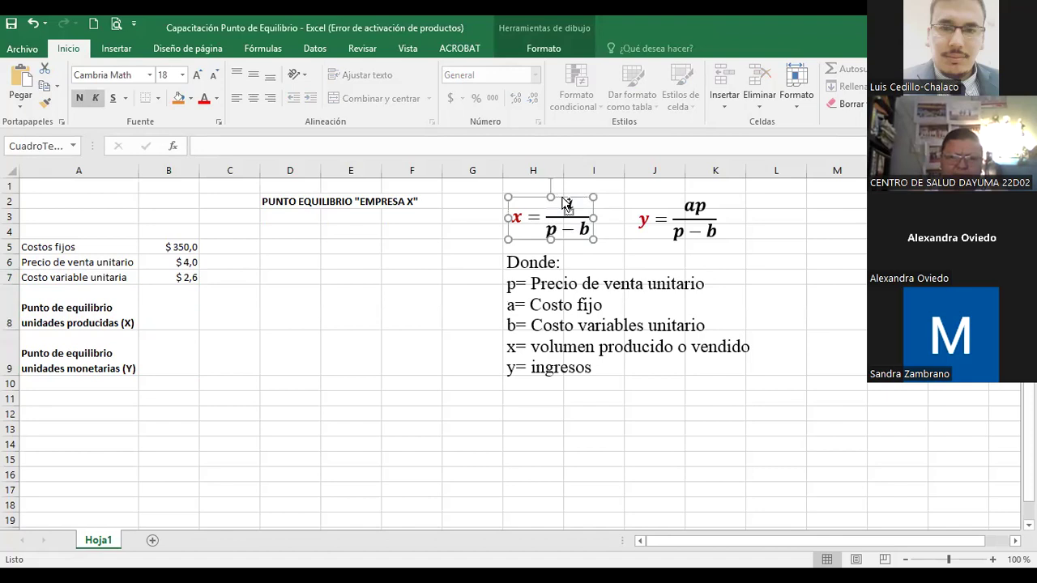
# Duplicate the x formula below the variable definitions at rows 11 to 13 and widen the copy's text box across columns F to K.
pyautogui.moveTo(565, 201); pyautogui.dragTo(482, 395)
pyautogui.scroll(-1, 482, 395)
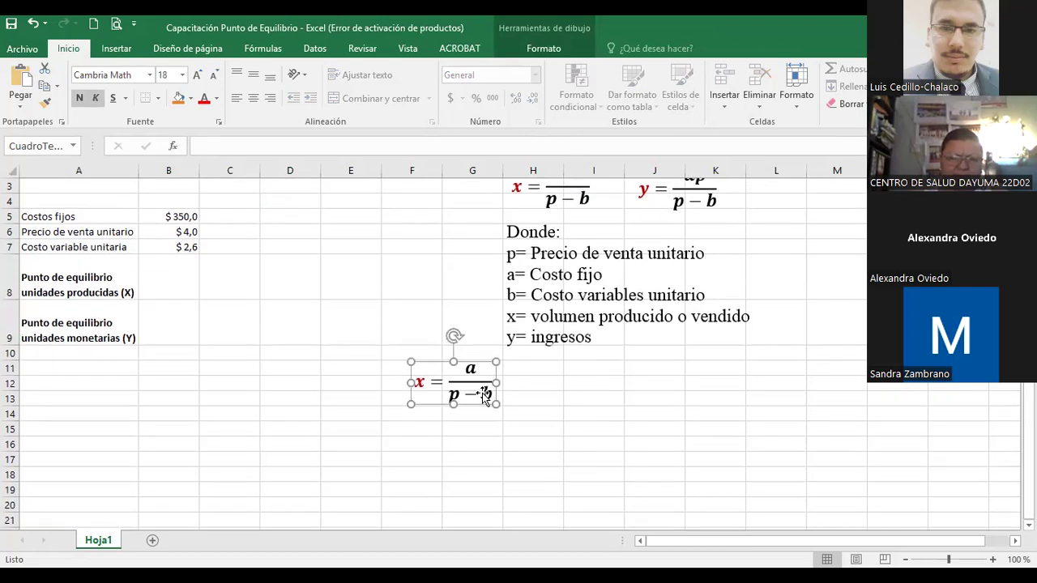
pyautogui.click(484, 368)
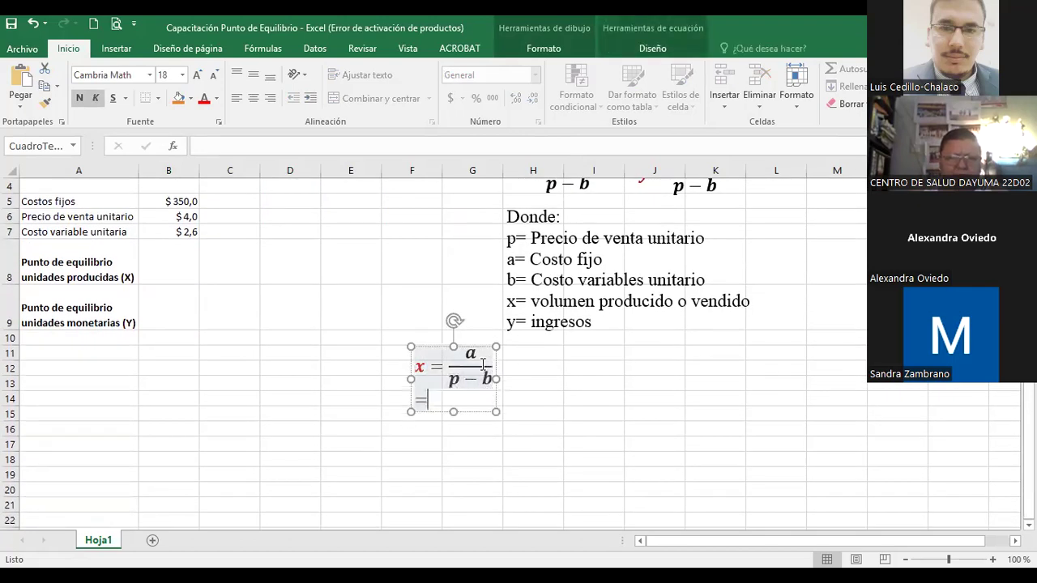
pyautogui.moveTo(496, 368); pyautogui.dragTo(747, 368)
# Append an equals sign and an empty stacked fraction to the end of the copied x formula.
pyautogui.click(633, 360)
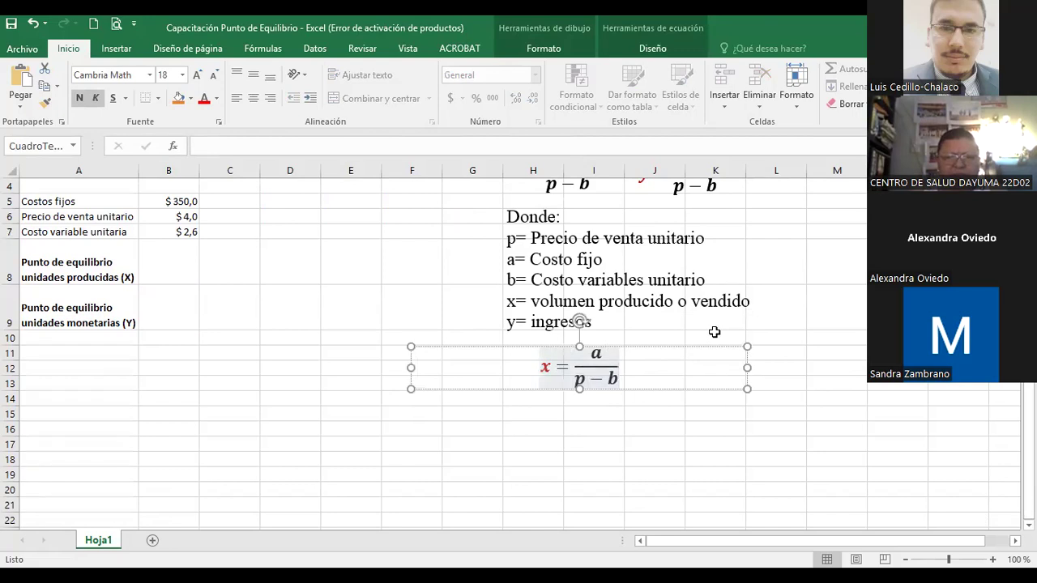
pyautogui.write('0')
pyautogui.press('BackSpace')
pyautogui.write('=')
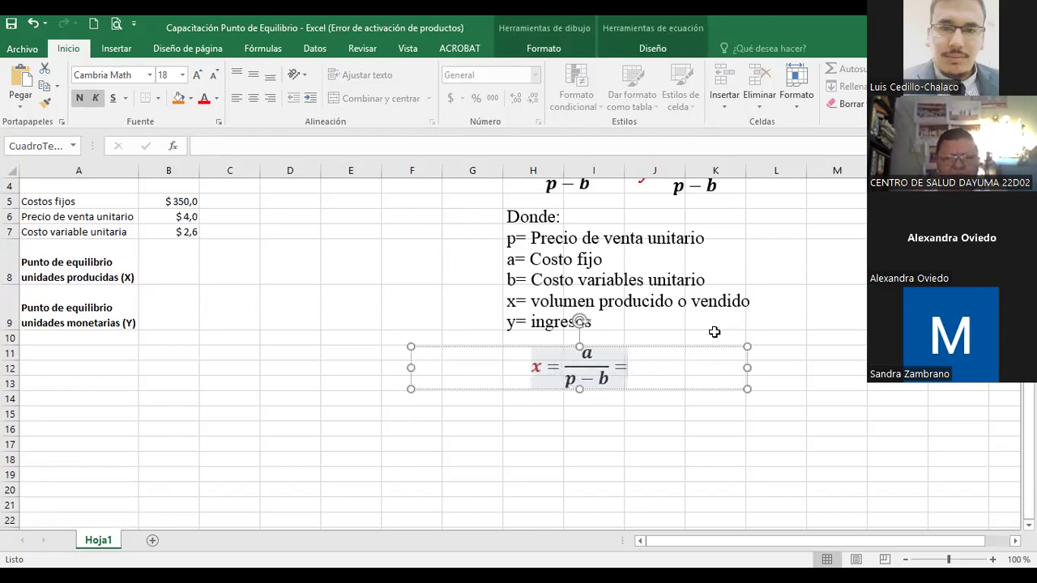
pyautogui.click(660, 415)
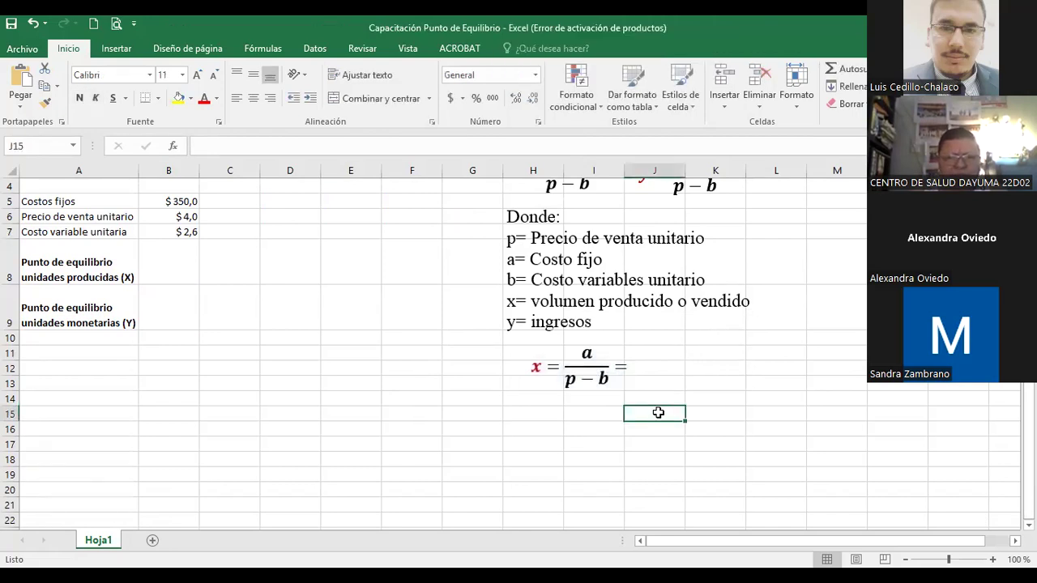
pyautogui.click(625, 369)
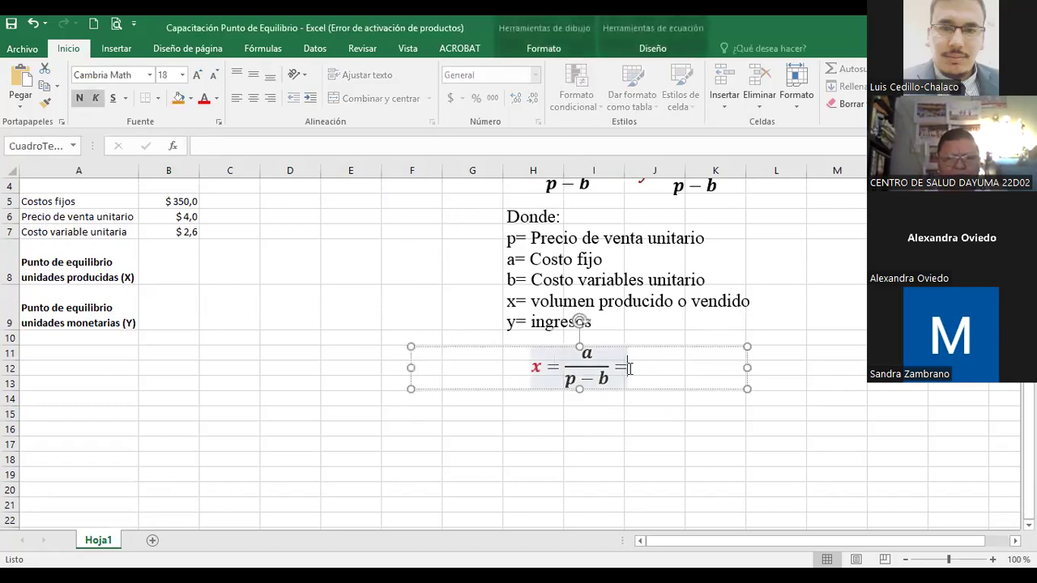
pyautogui.click(663, 55)
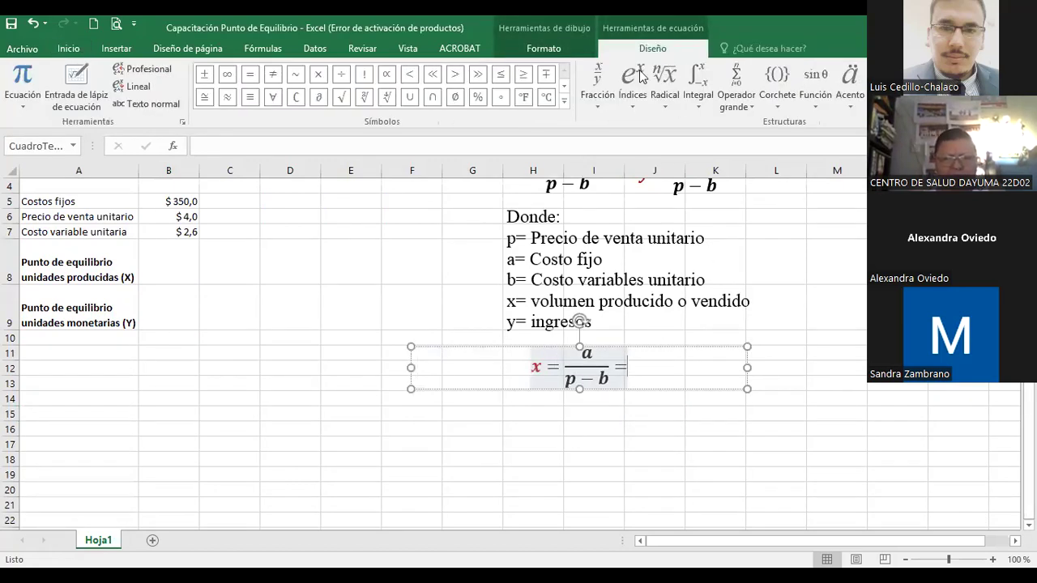
pyautogui.click(599, 84)
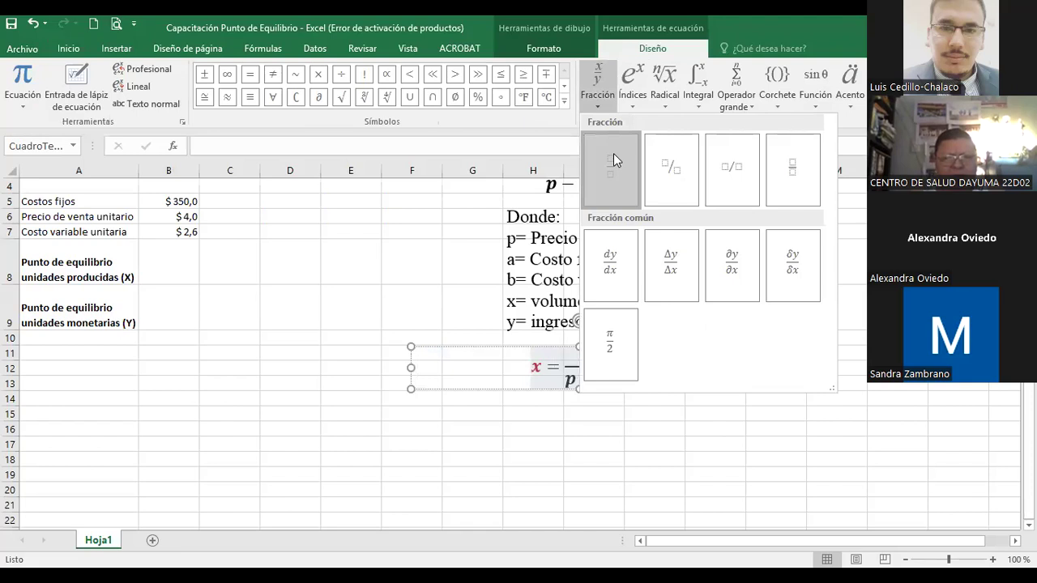
pyautogui.click(614, 153)
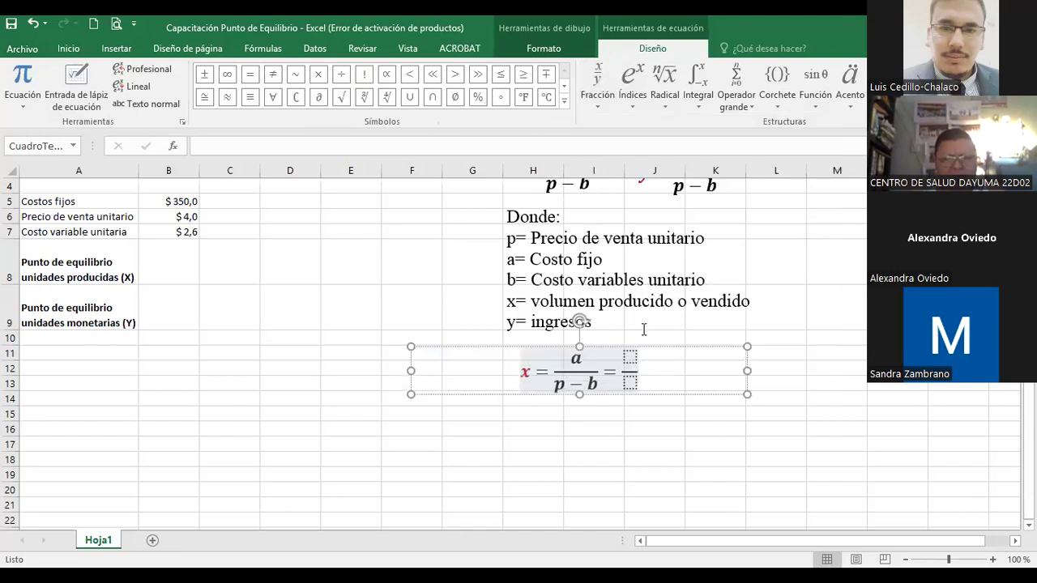
pyautogui.click(643, 329)
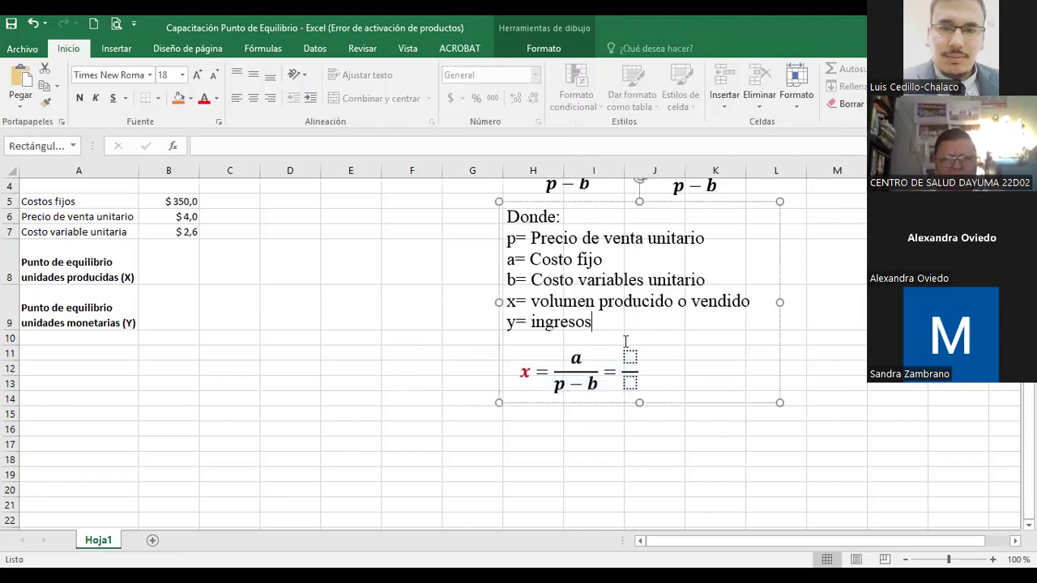
# Substitute the fixed cost a in the new fraction by entering 350 as its numerator.
pyautogui.click(572, 358)
pyautogui.moveTo(531, 259); pyautogui.dragTo(601, 260)
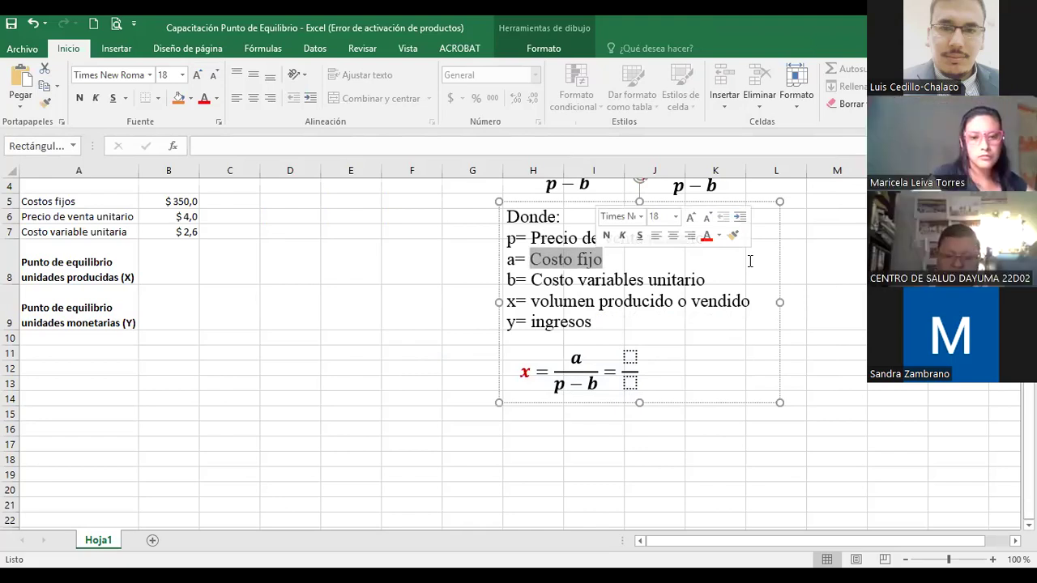
pyautogui.click(574, 359)
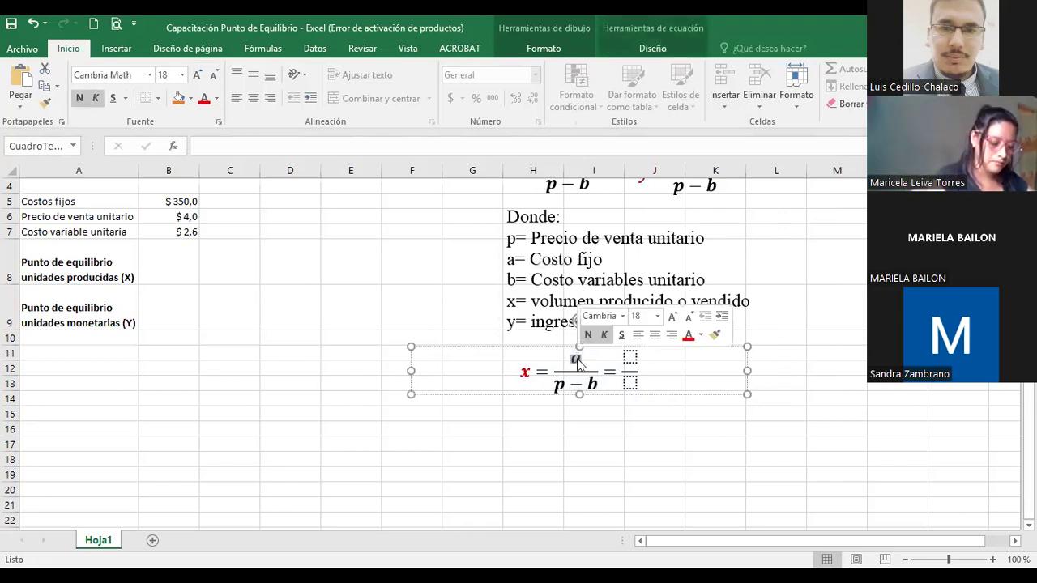
pyautogui.click(193, 201)
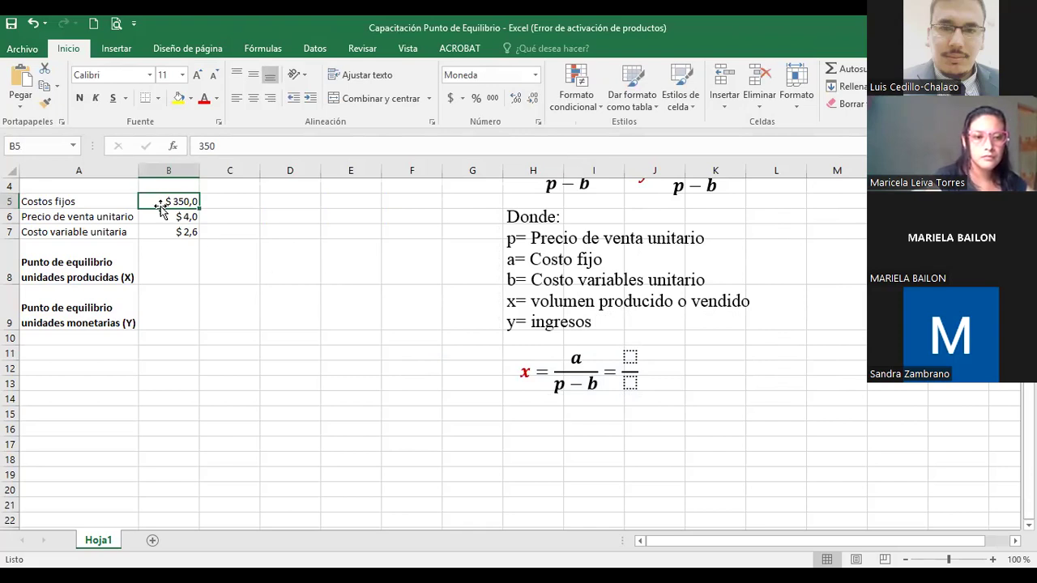
pyautogui.click(632, 359)
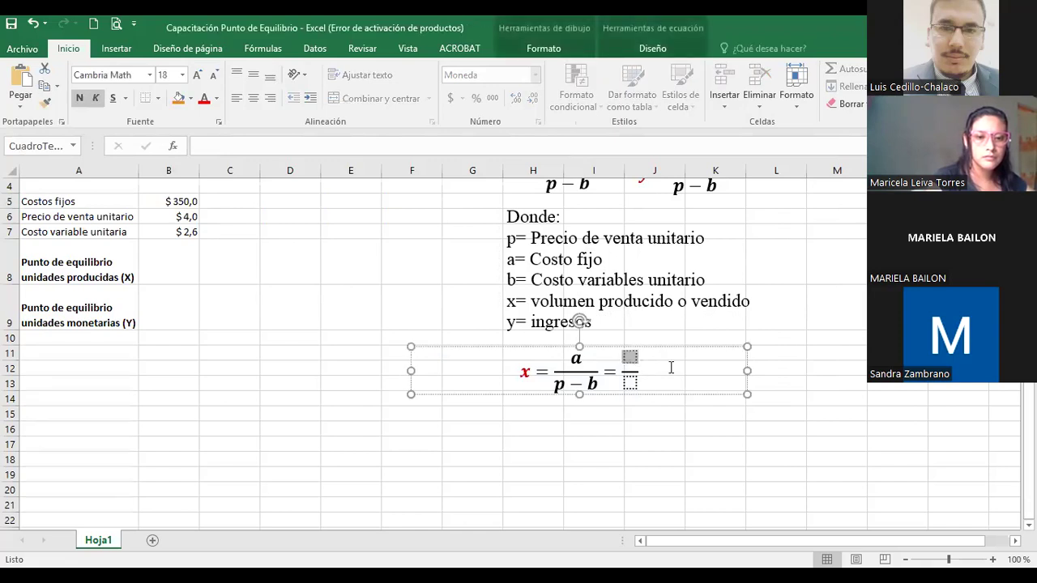
pyautogui.write('350')
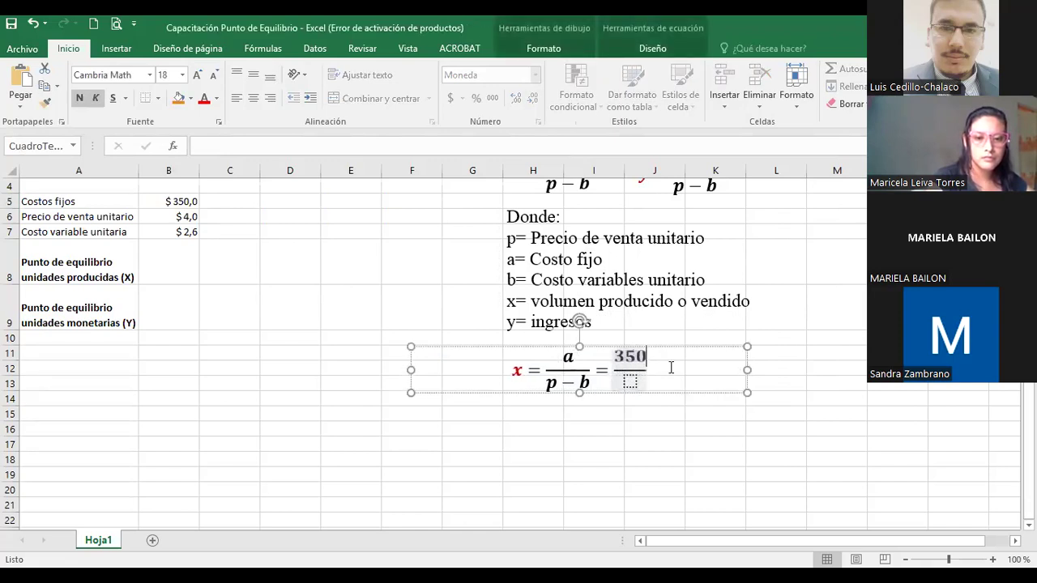
pyautogui.click(630, 411)
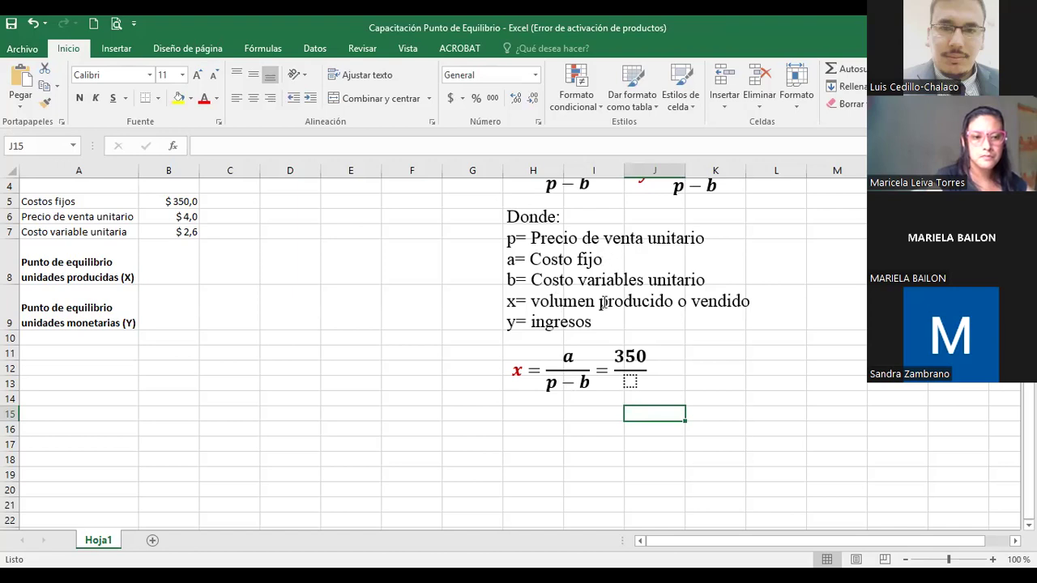
# Substitute the unit sale price p by entering 4 as the first term of the new fraction's denominator.
pyautogui.click(179, 200)
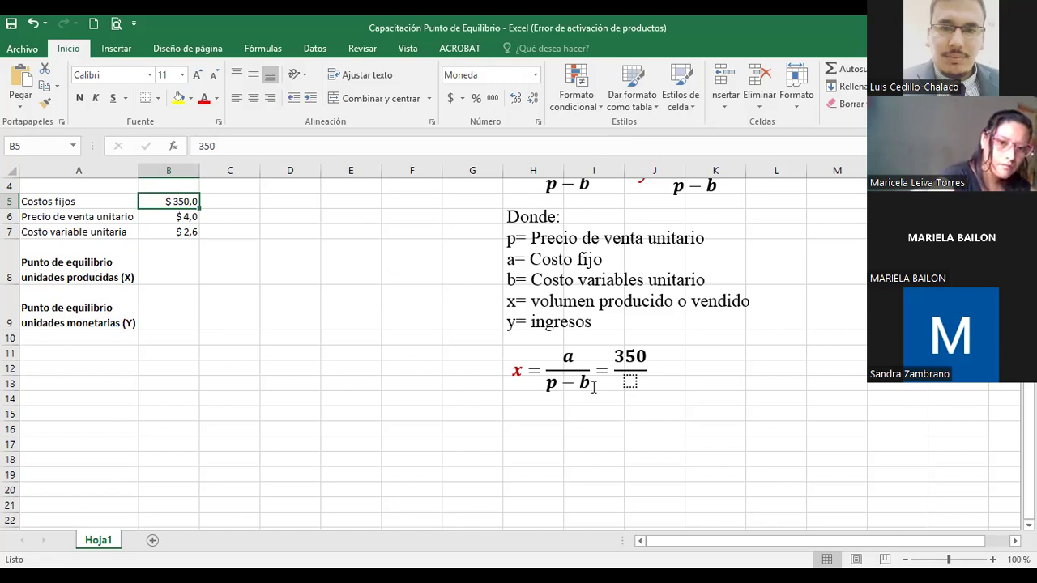
pyautogui.doubleClick(551, 386)
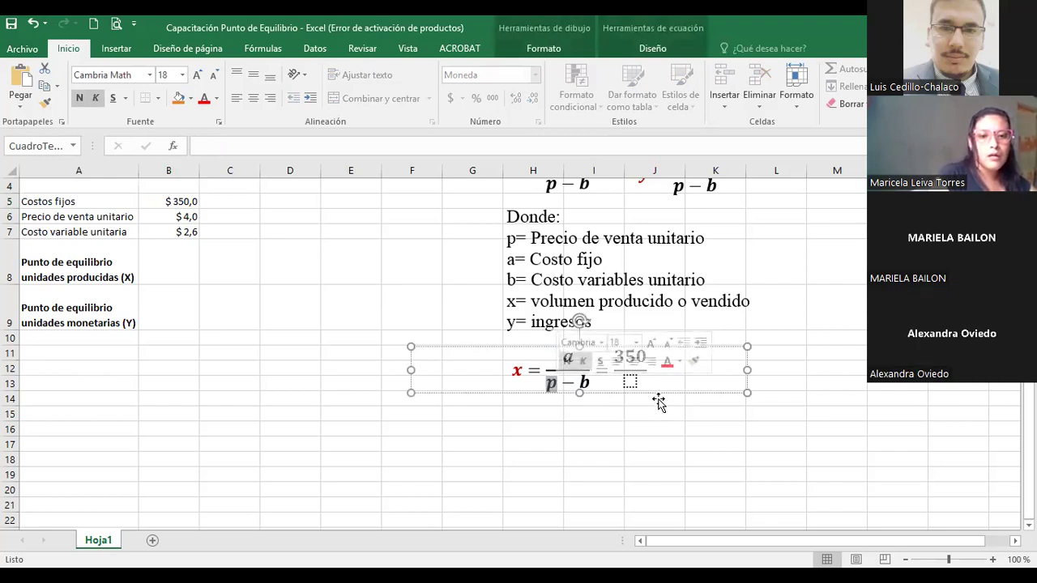
pyautogui.moveTo(534, 241); pyautogui.dragTo(702, 238)
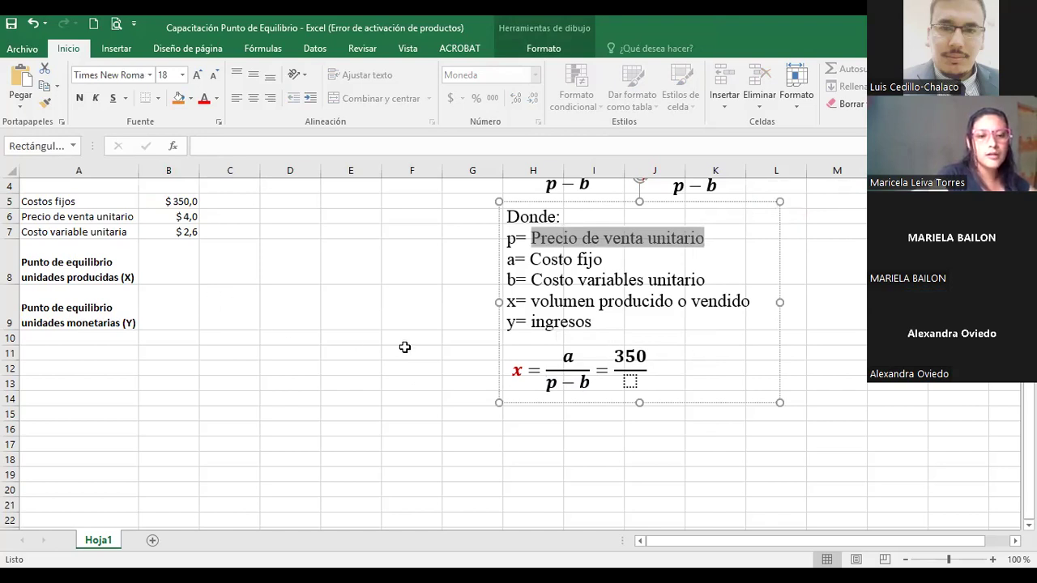
pyautogui.click(630, 380)
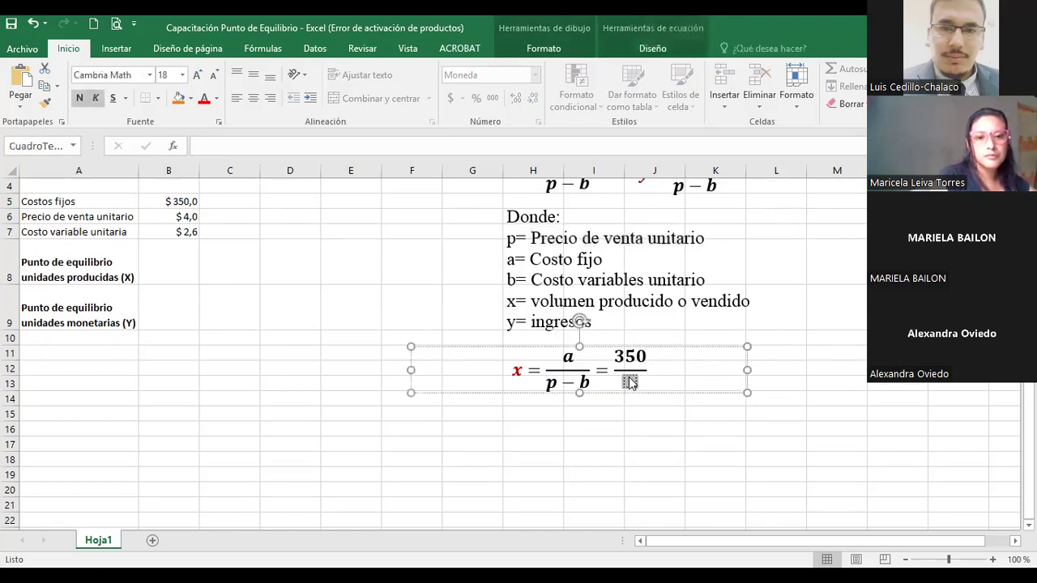
pyautogui.write('4')
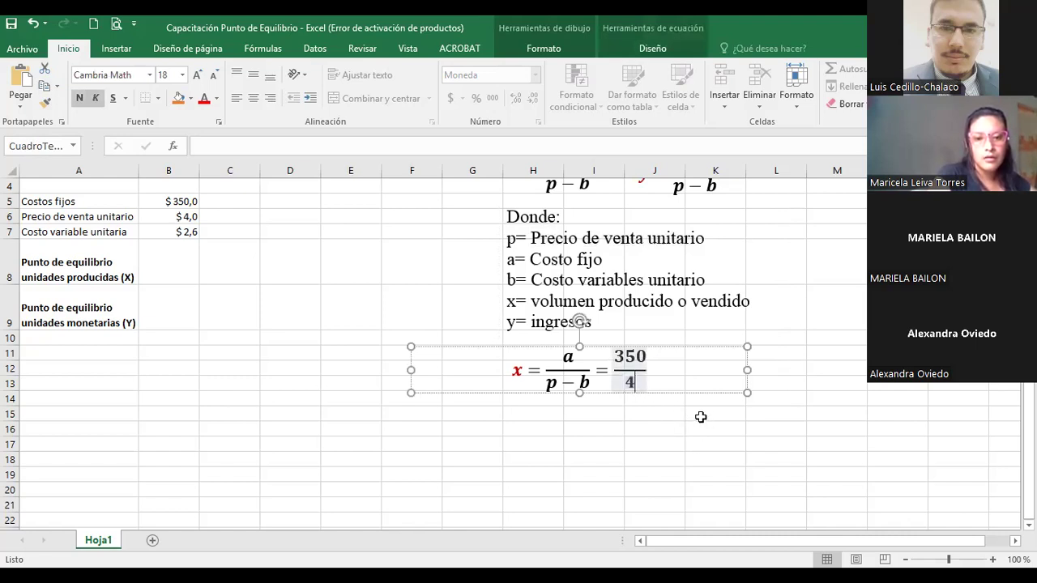
# Complete the denominator under 350 by subtracting the unit variable cost b, entered as 2,6.
pyautogui.doubleClick(585, 382)
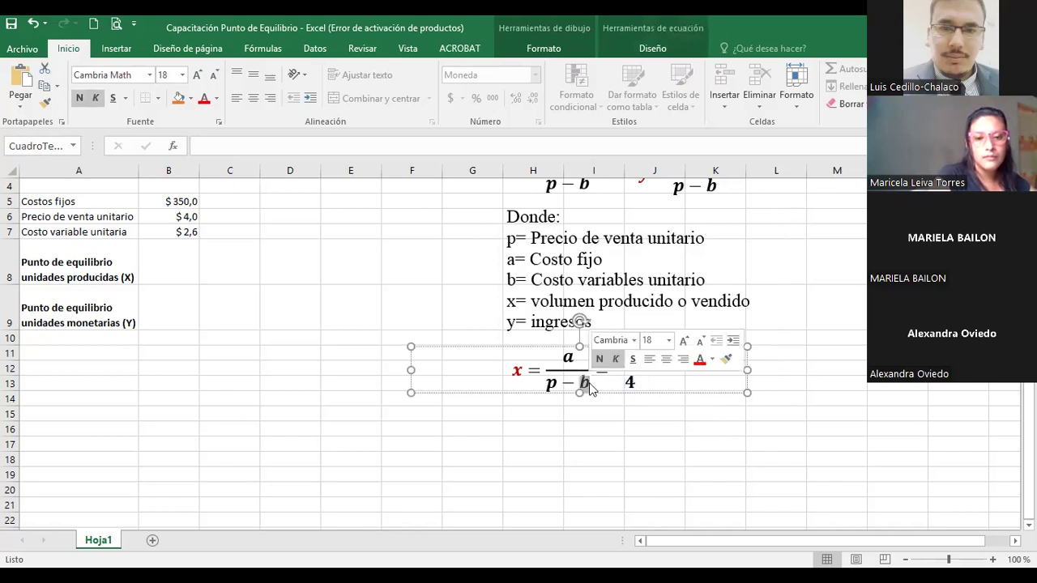
pyautogui.doubleClick(568, 385)
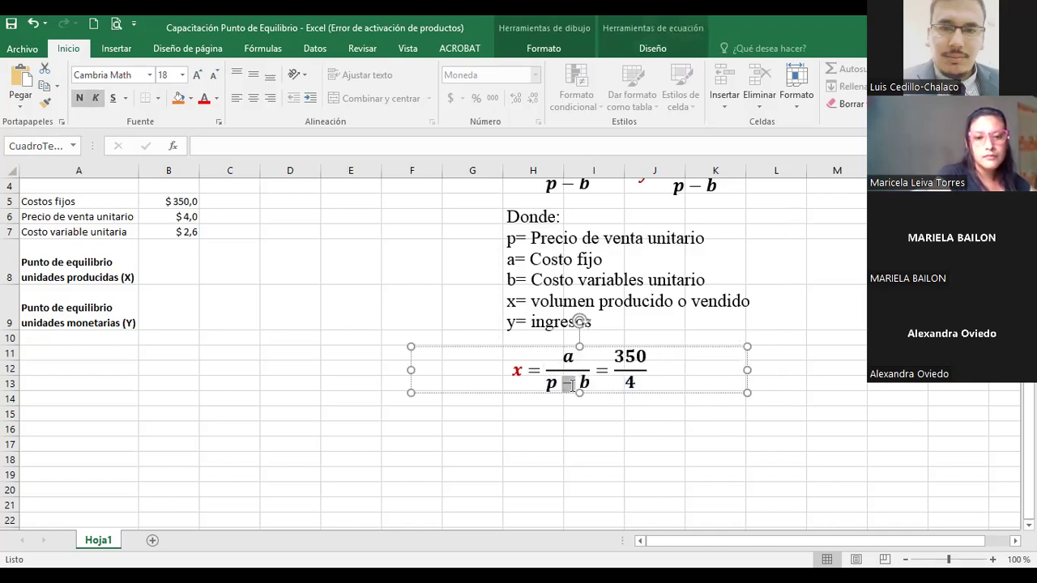
pyautogui.click(634, 383)
pyautogui.write('-')
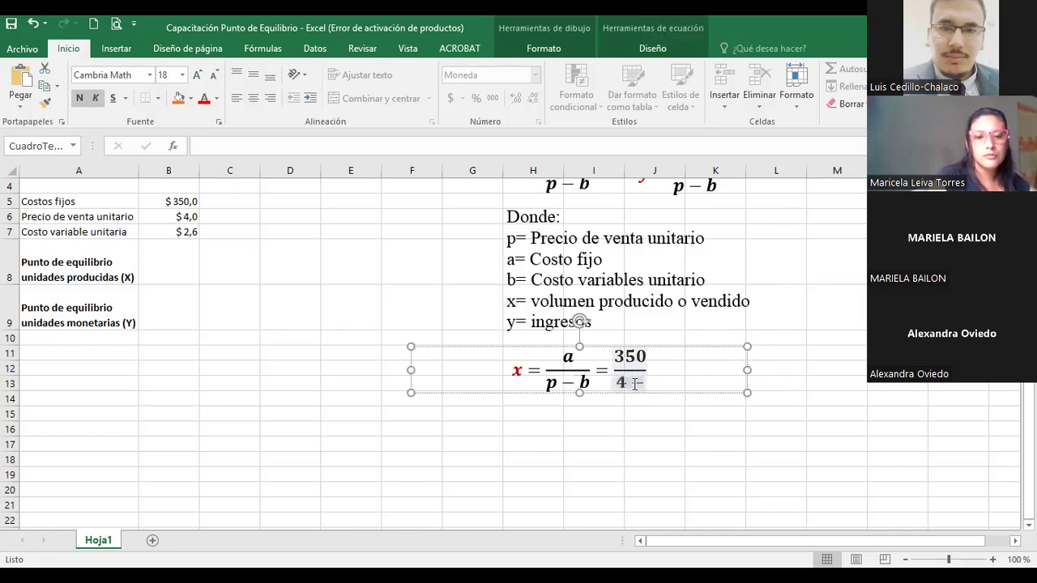
pyautogui.click(583, 382)
pyautogui.doubleClick(584, 383)
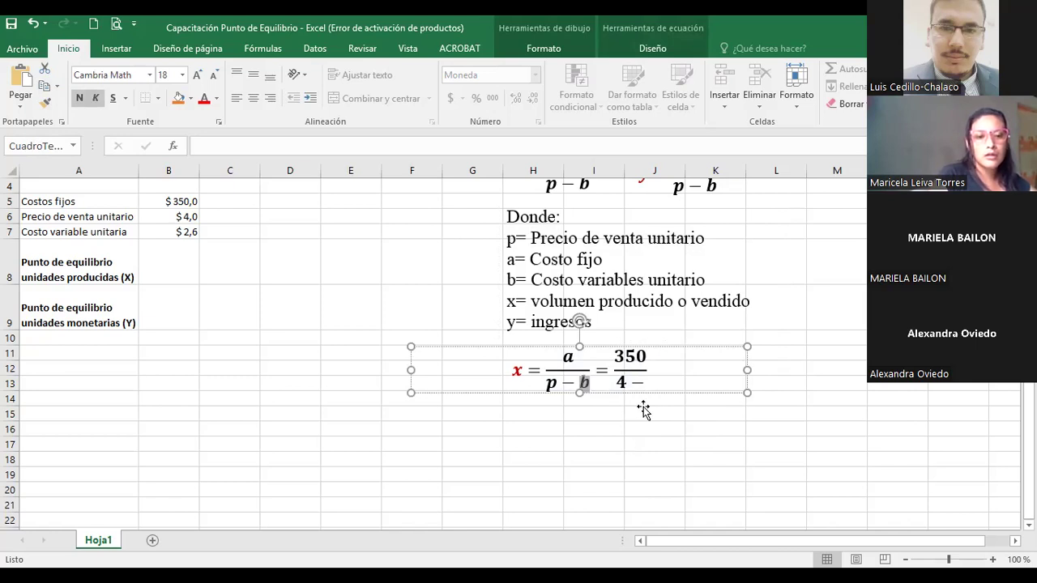
pyautogui.click(643, 386)
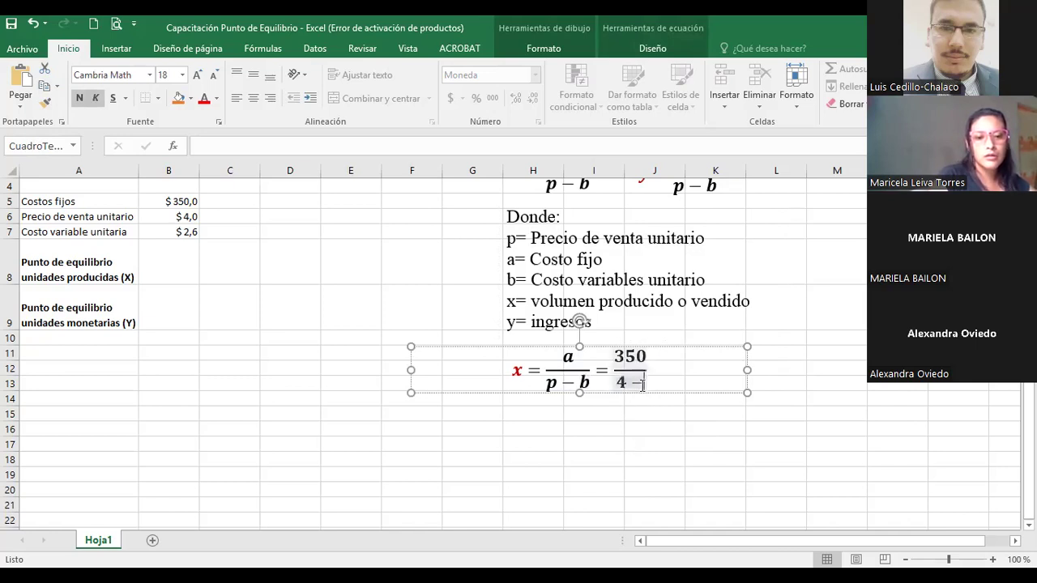
pyautogui.write('2,6')
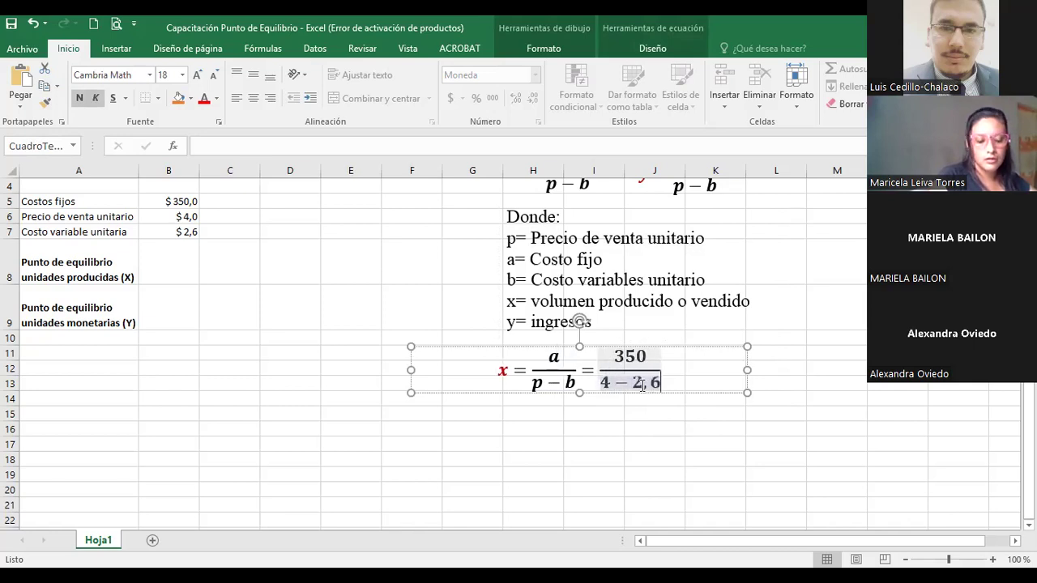
# Append another equals sign to the x formula, followed by a stacked fraction with 350 over 1,4.
pyautogui.press('Right')
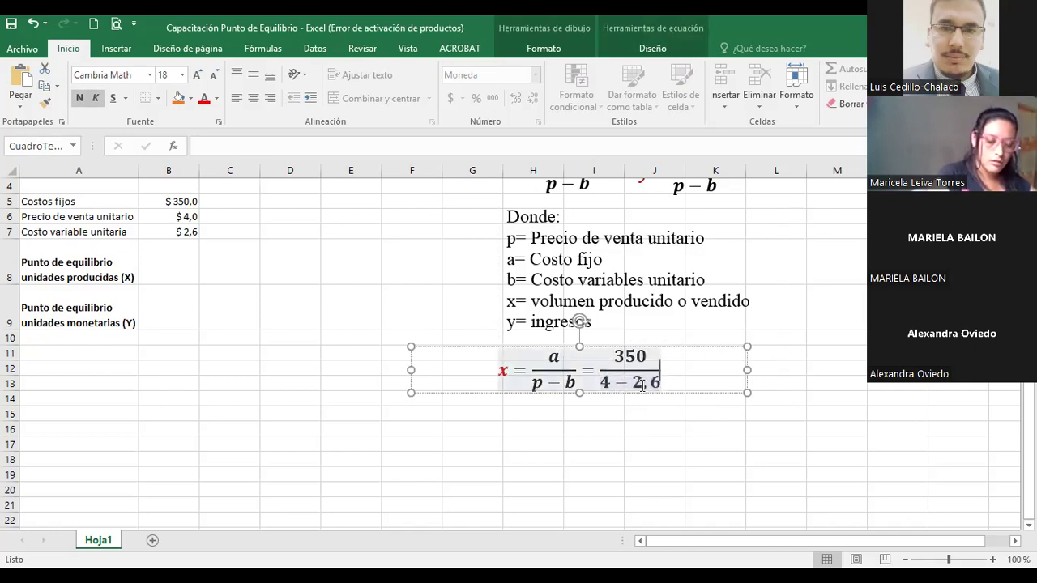
pyautogui.write('=')
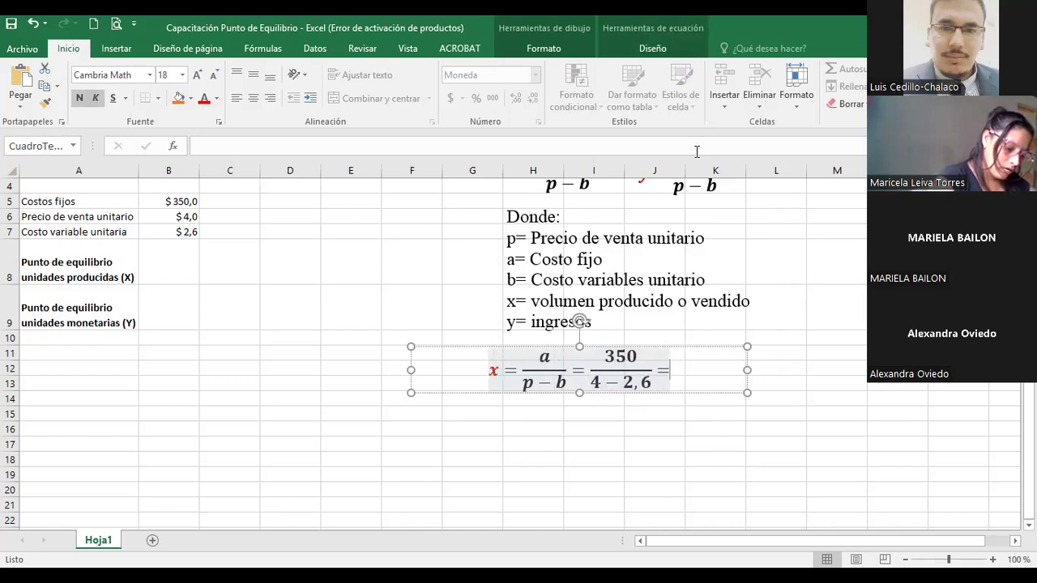
pyautogui.click(658, 47)
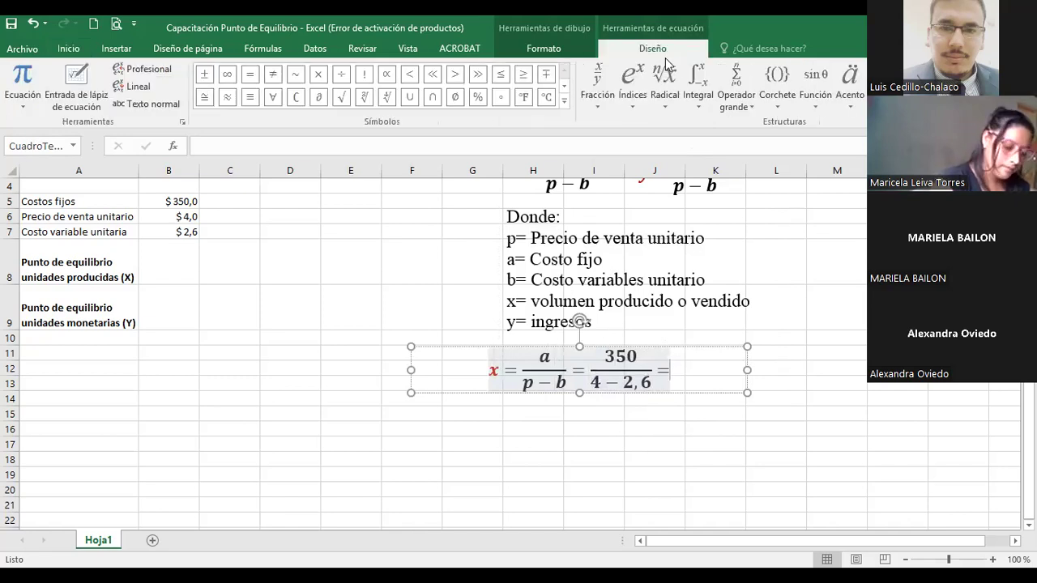
pyautogui.click(606, 103)
pyautogui.click(618, 165)
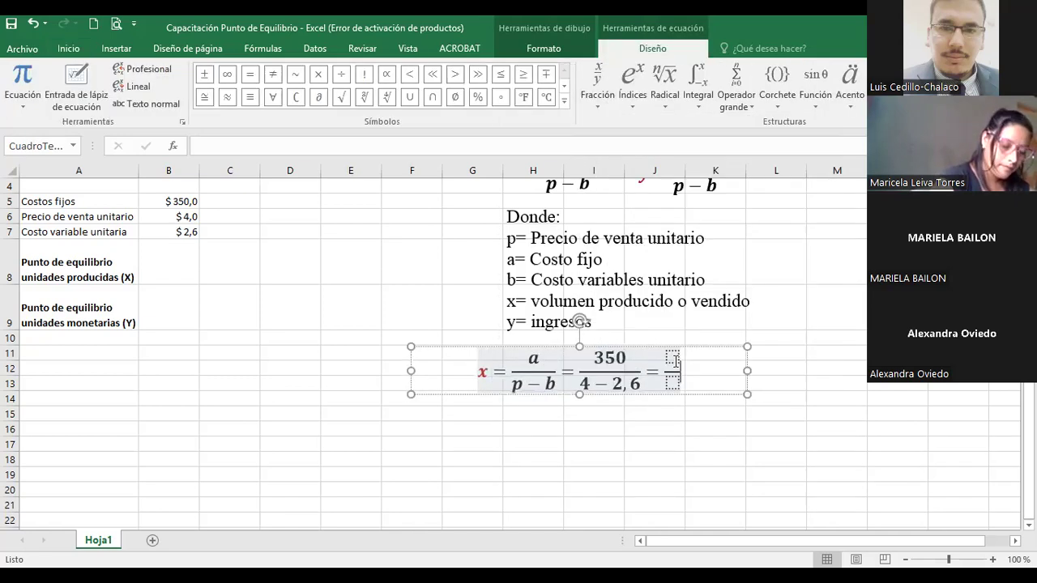
pyautogui.click(674, 358)
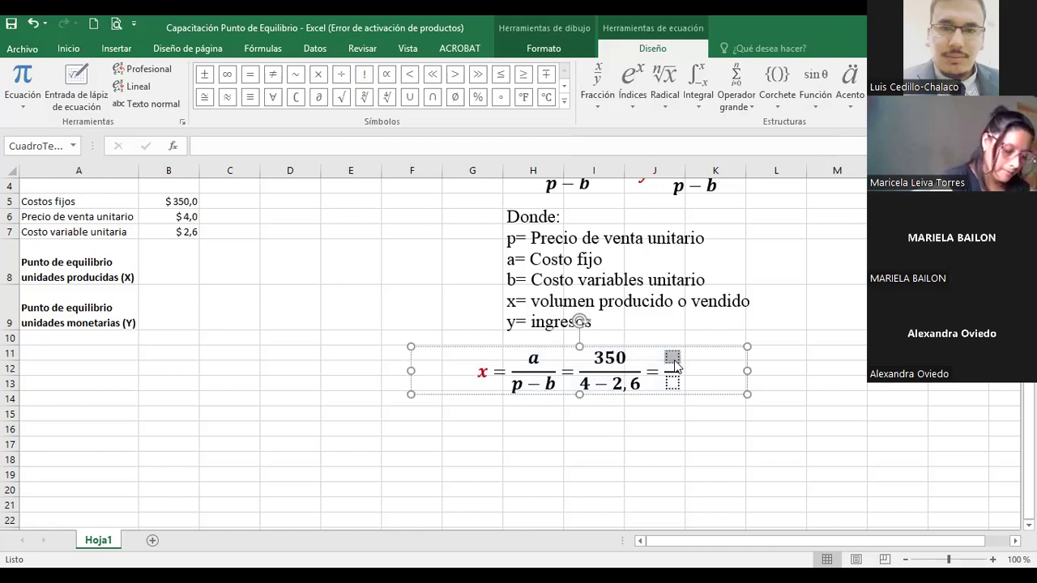
pyautogui.write('350')
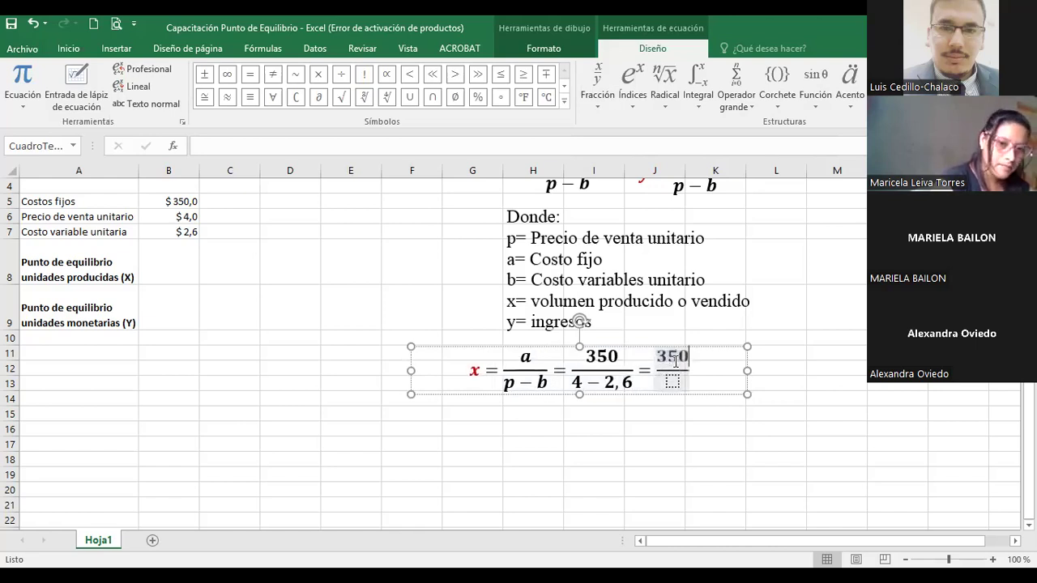
pyautogui.press('Down')
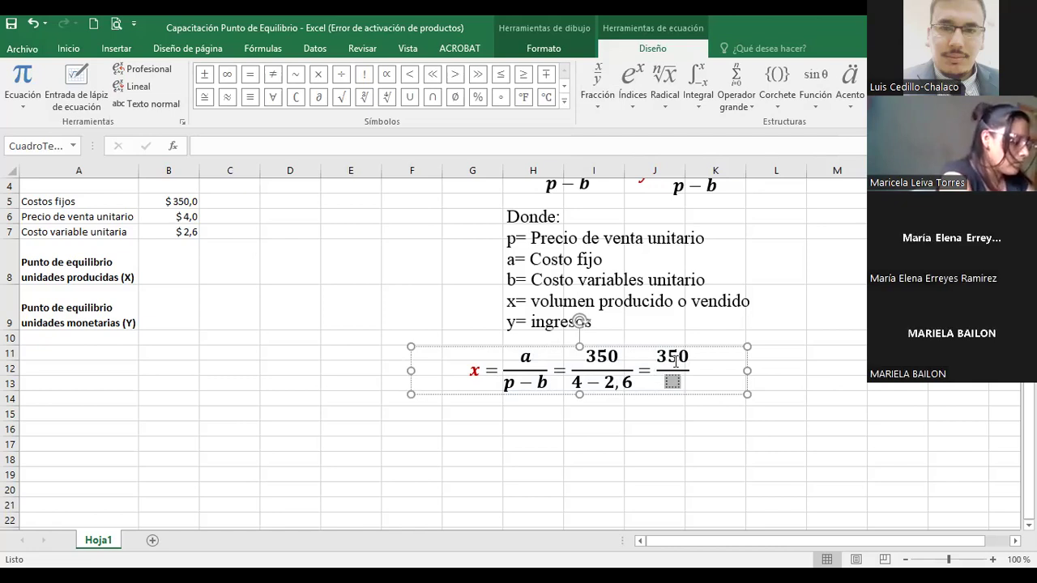
pyautogui.write('1, 4')
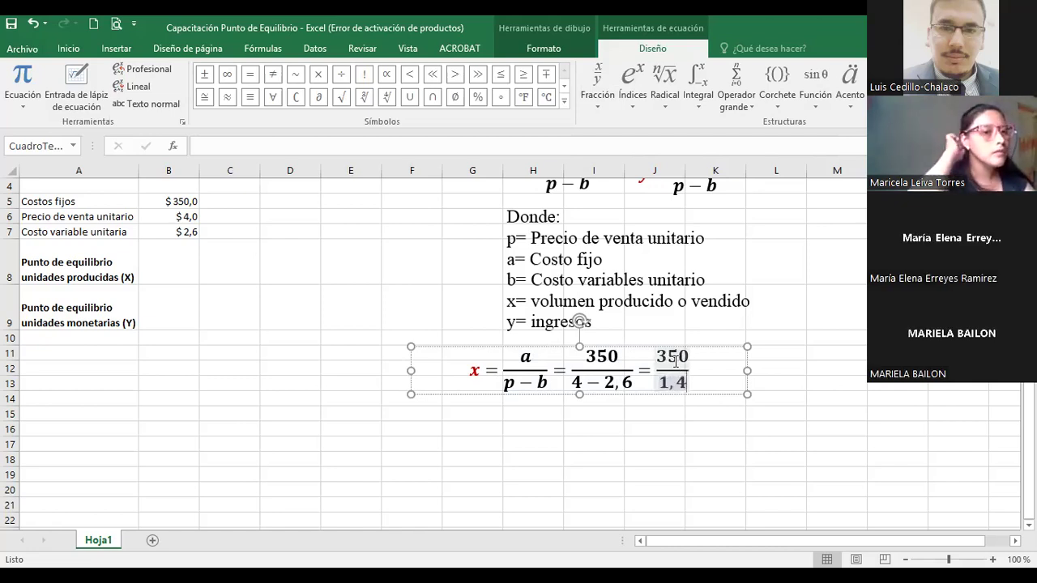
# Extend the last x fraction's denominator to 1,40 and show the unit variable cost in B7 with two decimals.
pyautogui.write('0')
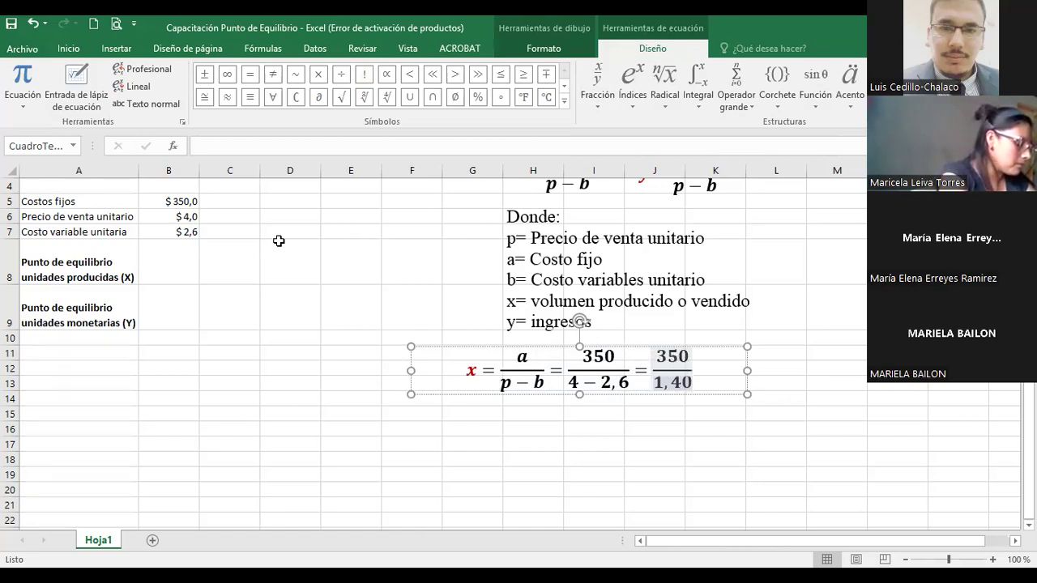
pyautogui.click(179, 232)
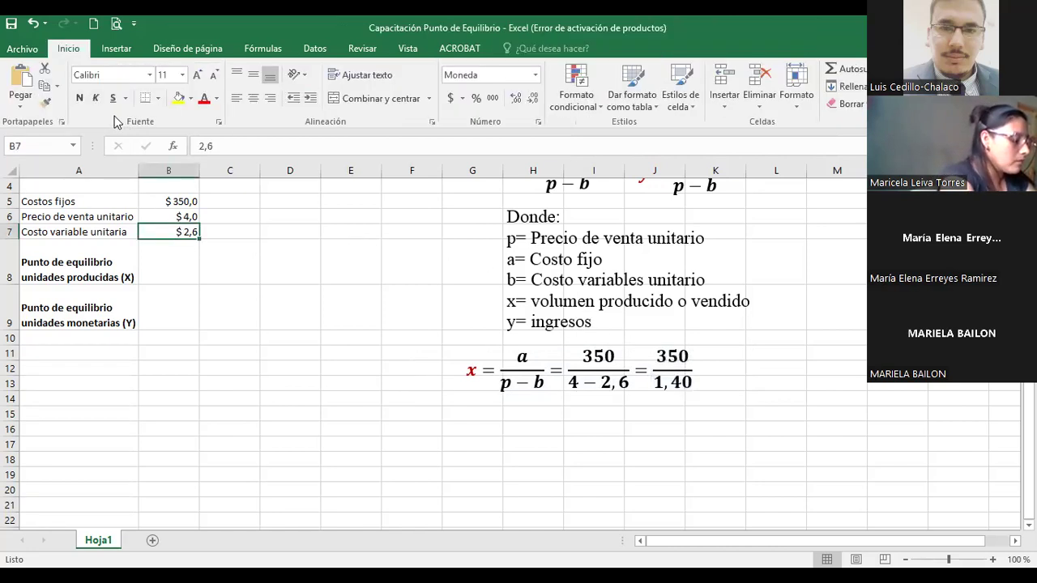
pyautogui.click(516, 98)
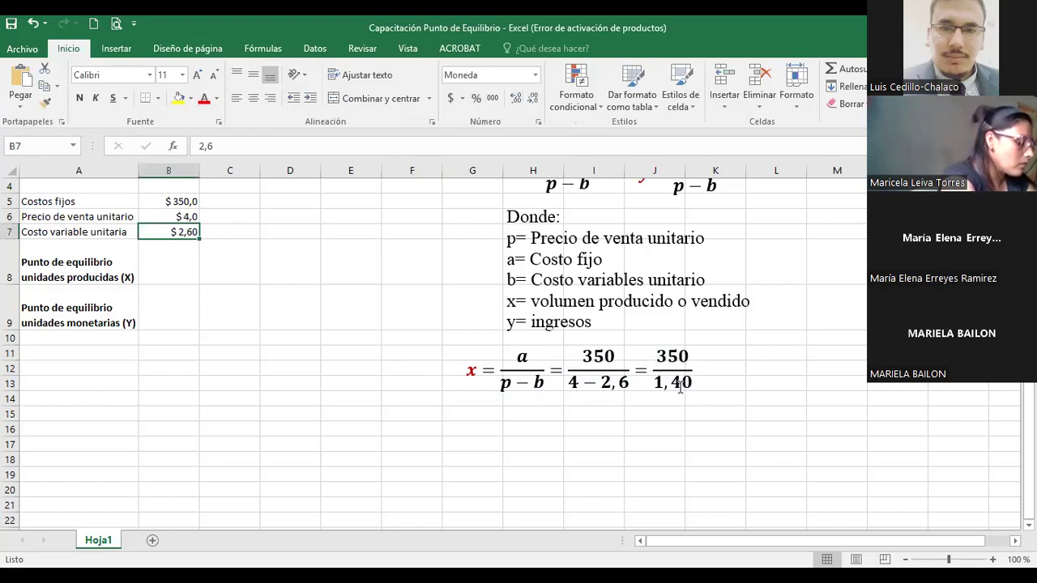
# Extend the unit variable cost in the x formula's substituted denominator to 2,60.
pyautogui.click(625, 383)
pyautogui.write('0')
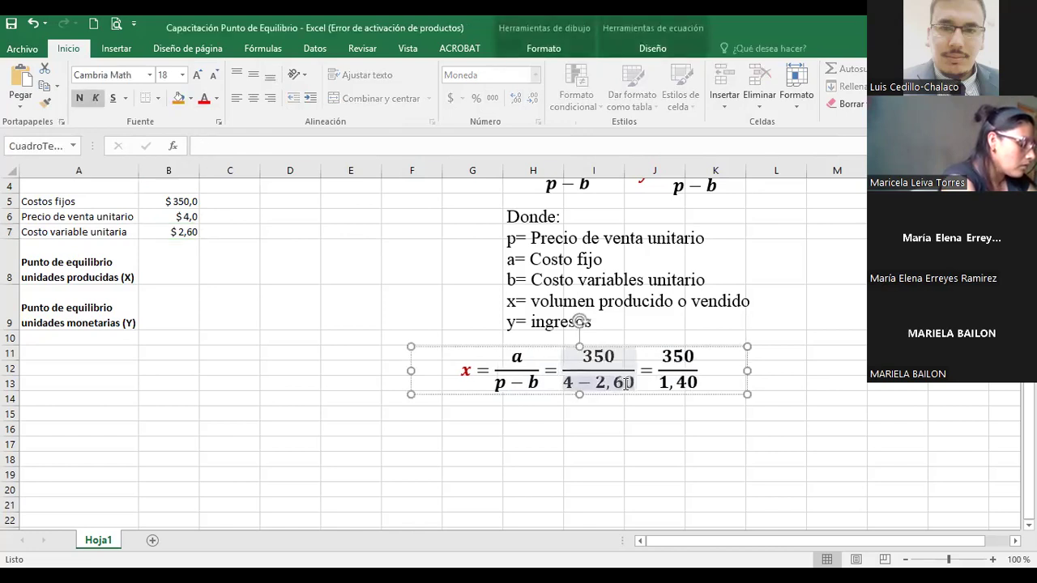
pyautogui.click(728, 409)
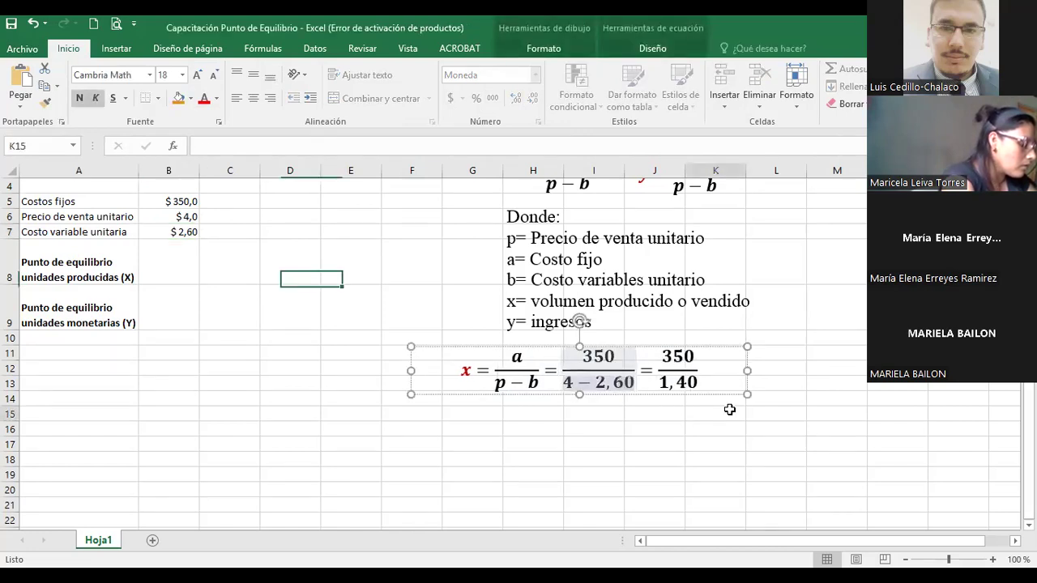
# Finish the x formula by appending an equals sign and the result 250 after the 350 over 1,40 fraction.
pyautogui.click(701, 372)
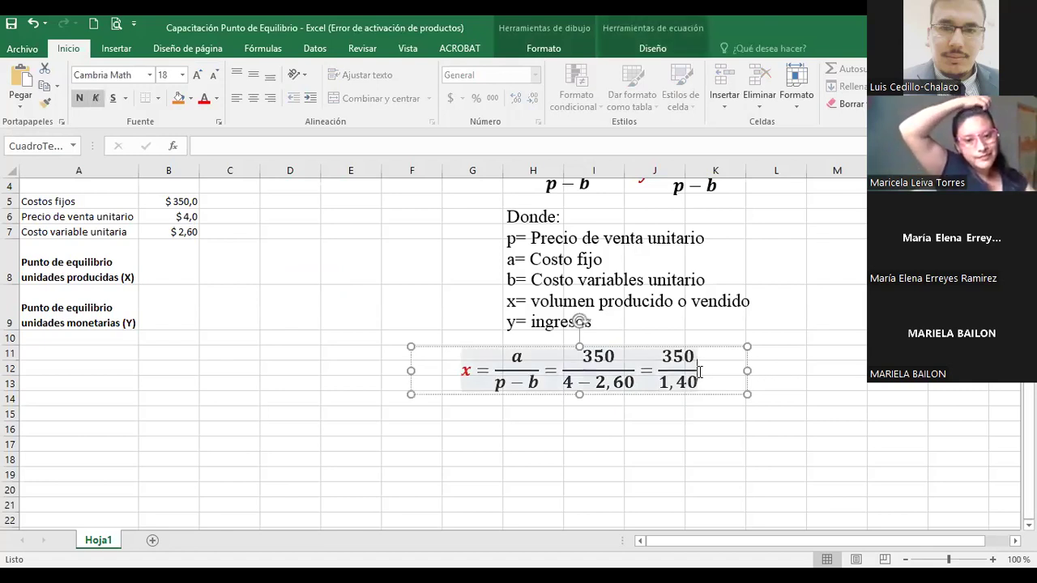
pyautogui.write('=')
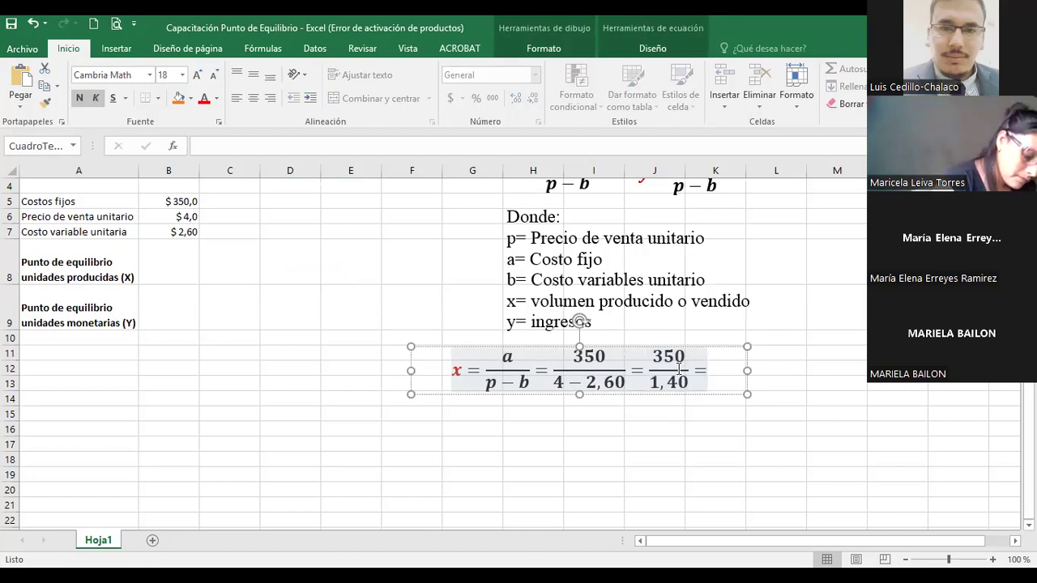
pyautogui.click(740, 321)
pyautogui.click(705, 370)
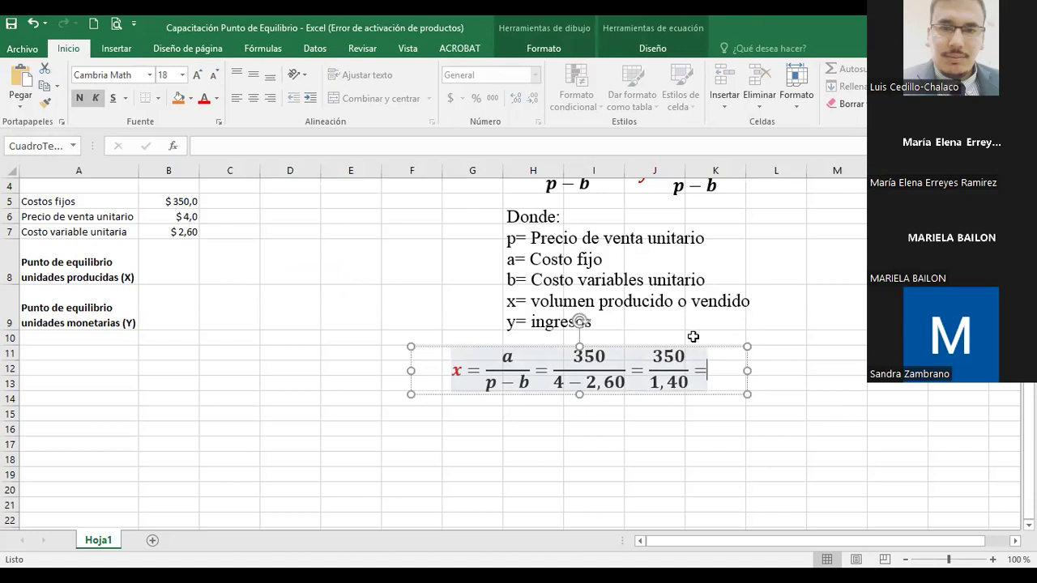
pyautogui.click(696, 337)
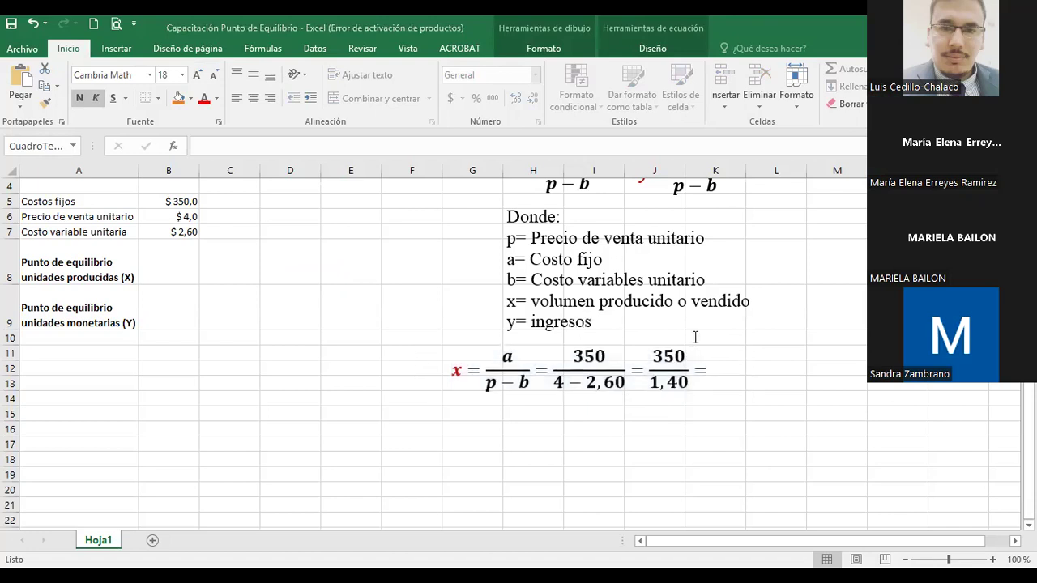
pyautogui.click(695, 338)
pyautogui.write('250')
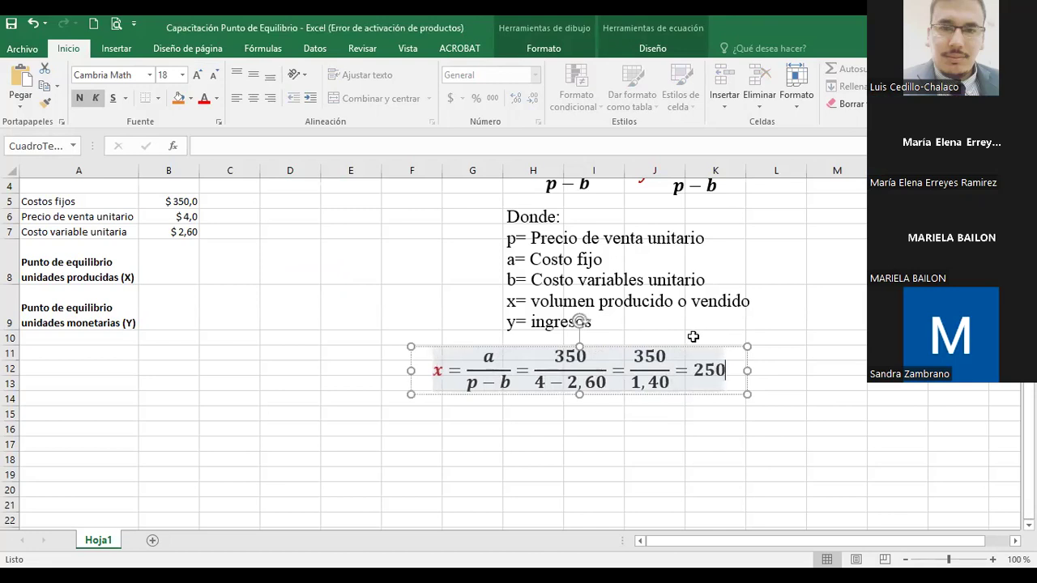
# Colour the result 250 at the end of the x formula red.
pyautogui.hotkey('shift', 'Left')
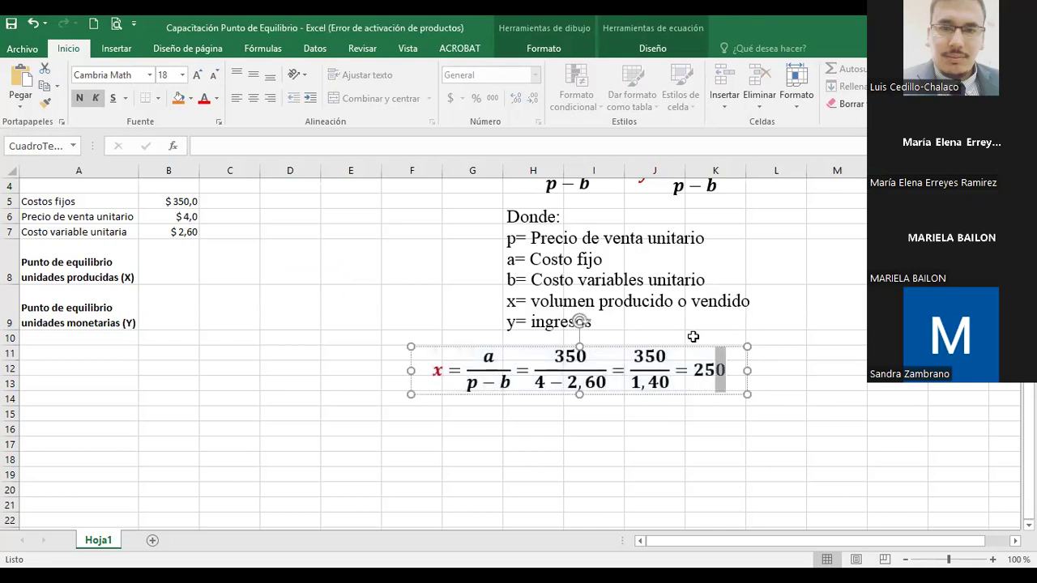
pyautogui.hotkey('shift', 'Left')
pyautogui.hotkey('shift', 'Left')
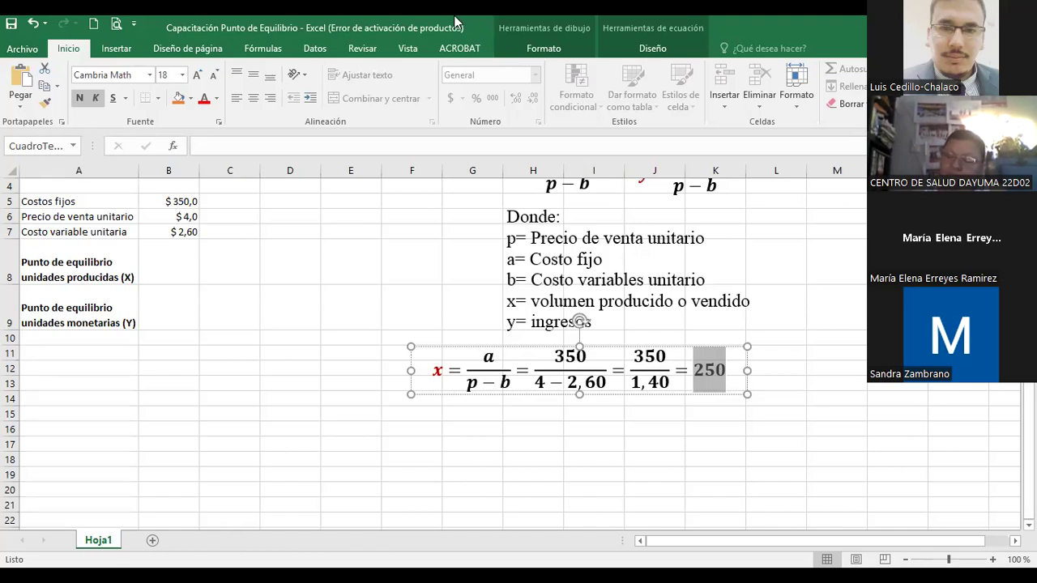
pyautogui.click(203, 98)
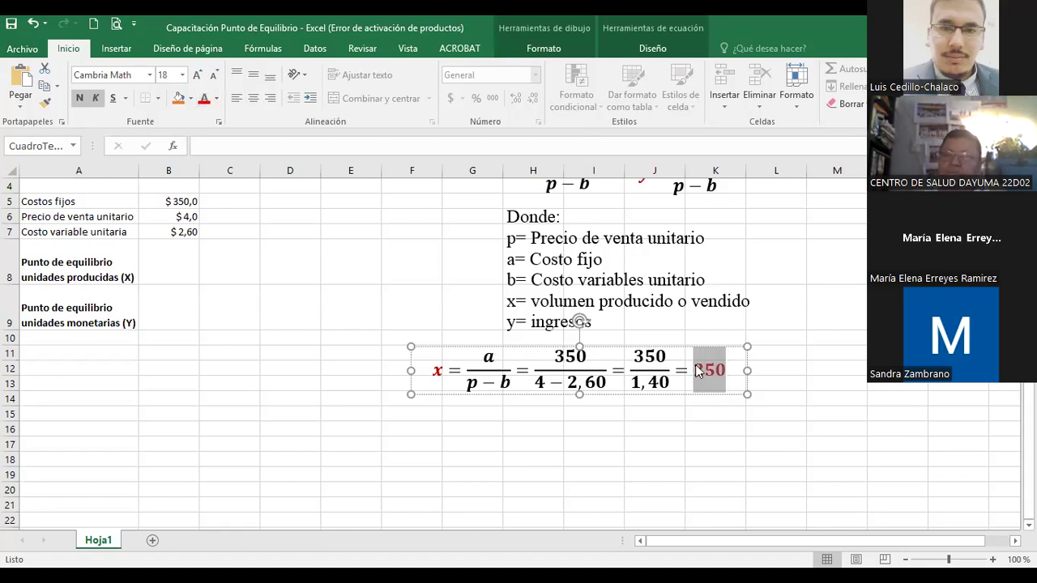
pyautogui.click(436, 371)
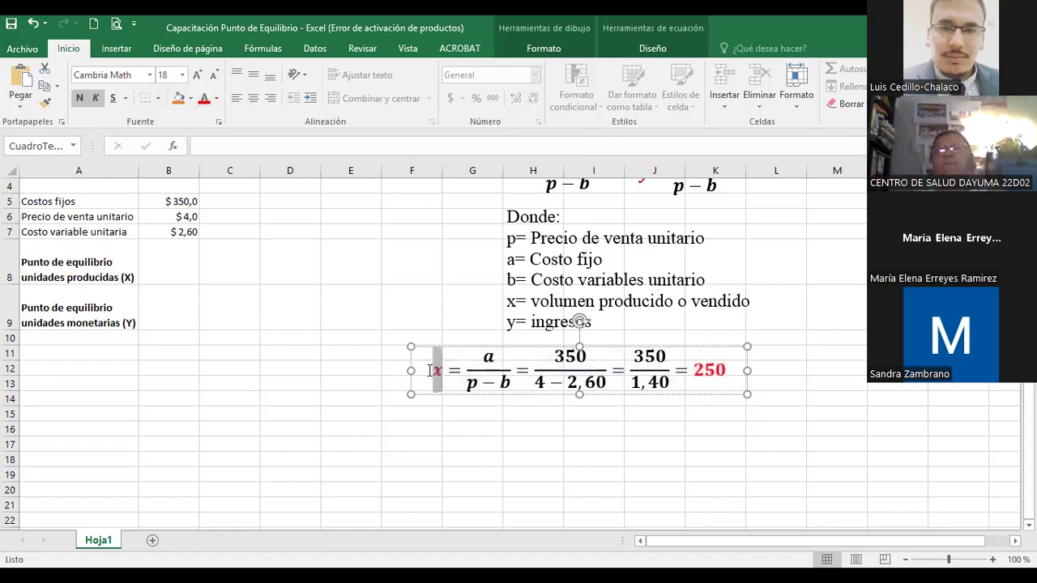
pyautogui.doubleClick(437, 370)
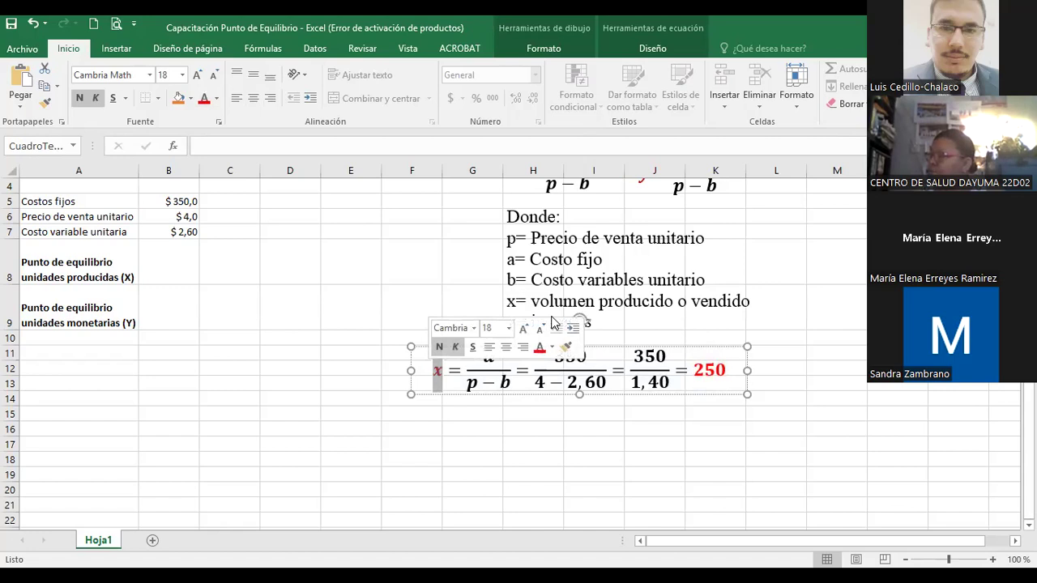
# Enter 250 in B8 as the break-even point in units produced (X).
pyautogui.click(77, 269)
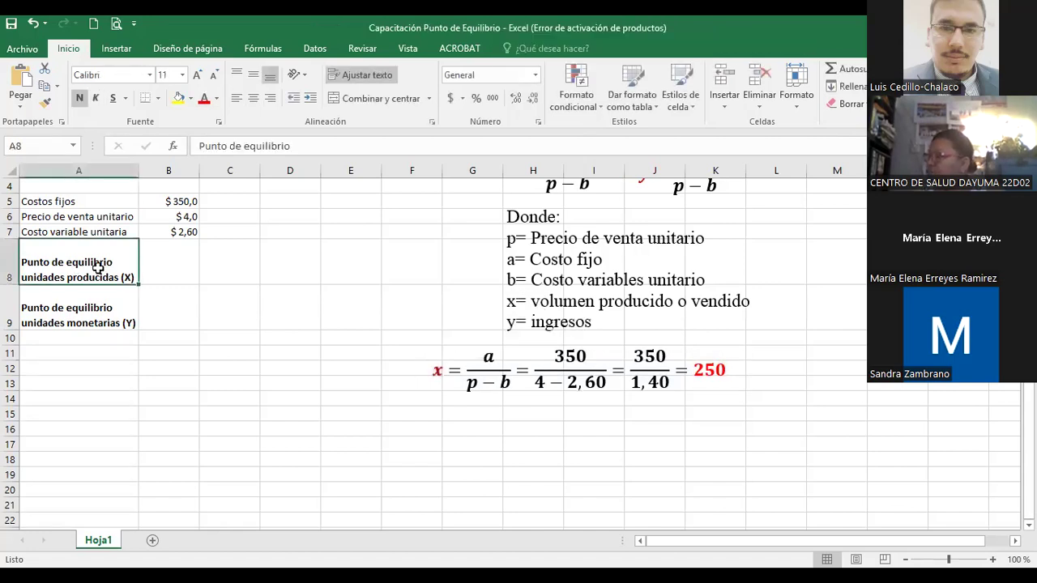
pyautogui.click(160, 277)
pyautogui.write('250')
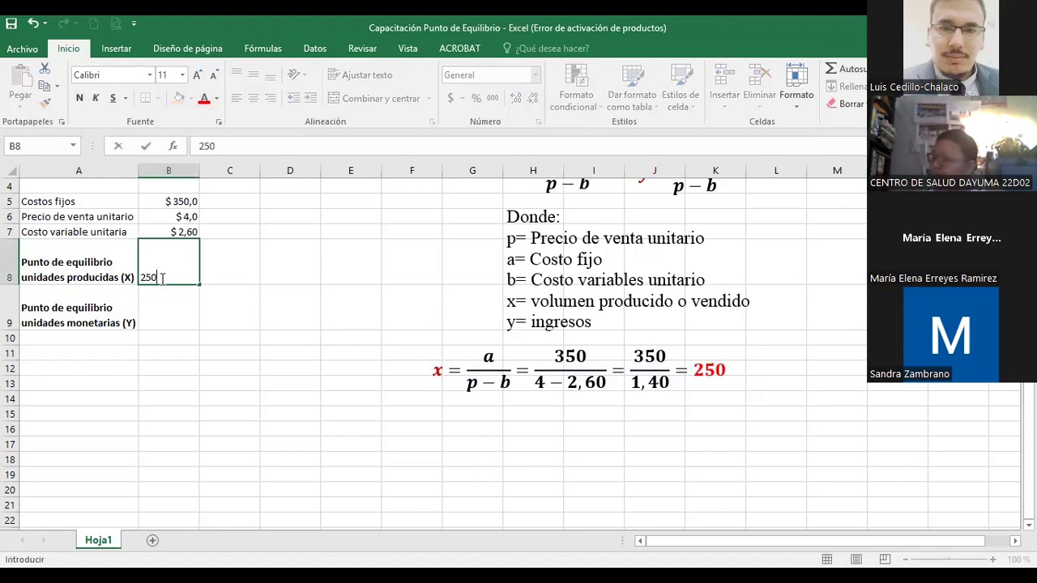
pyautogui.press('Return')
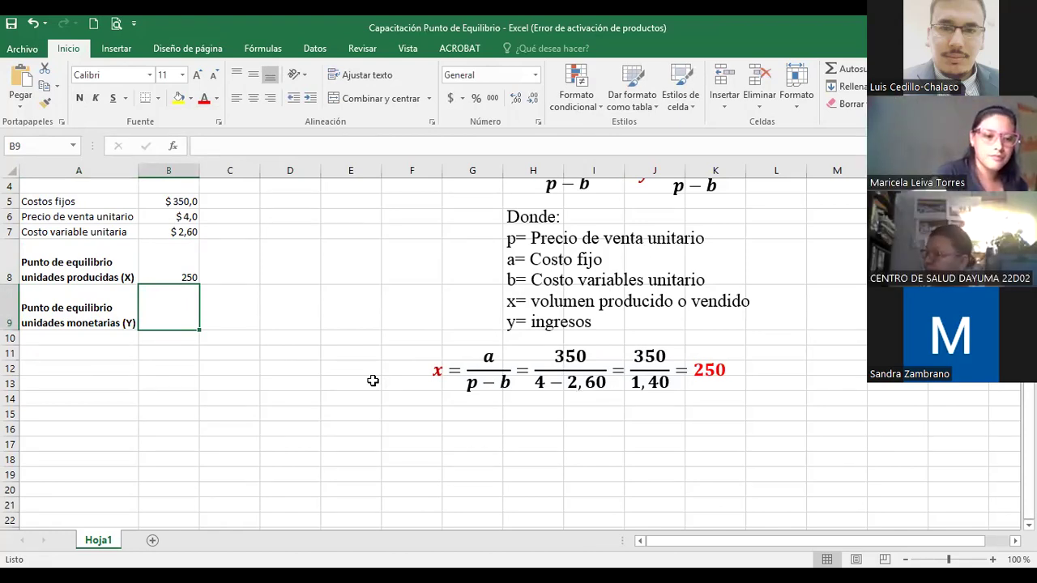
# Place a copy of the y formula directly below the worked x formula, around rows 15 to 17.
pyautogui.scroll(1, 373, 381)
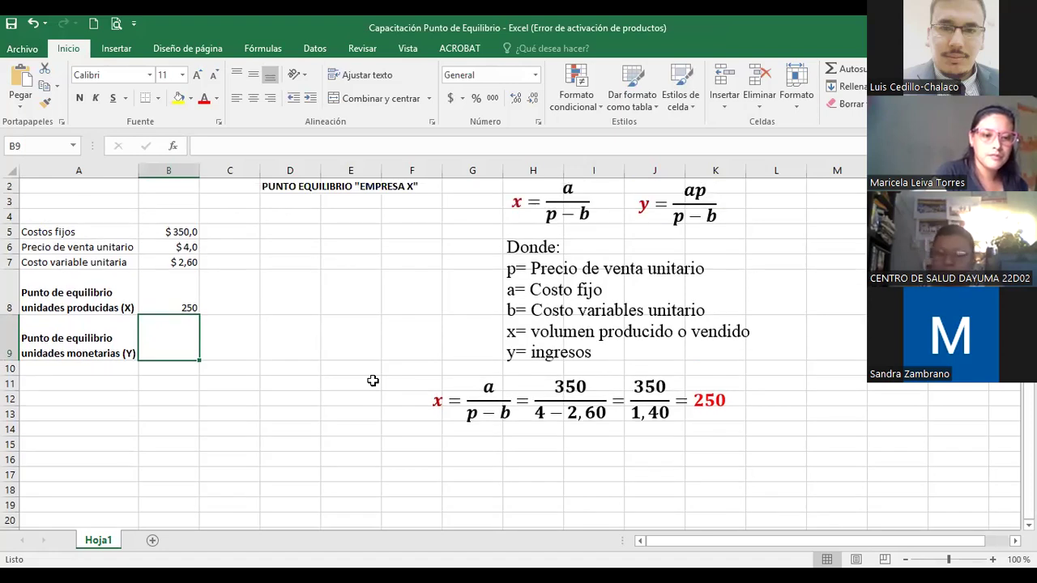
pyautogui.click(665, 231)
pyautogui.click(670, 206)
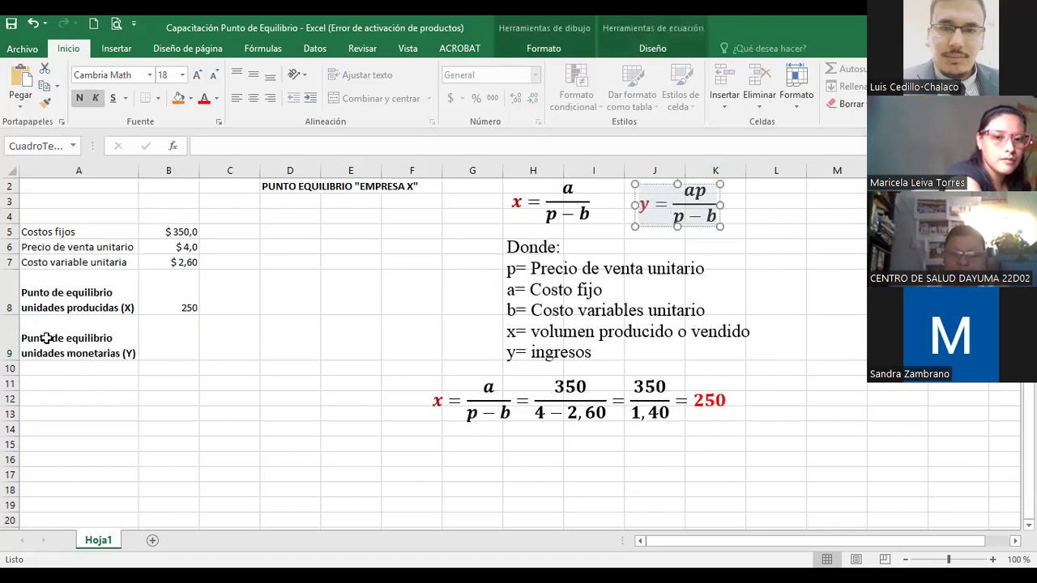
pyautogui.click(663, 228)
pyautogui.moveTo(663, 228); pyautogui.dragTo(531, 441)
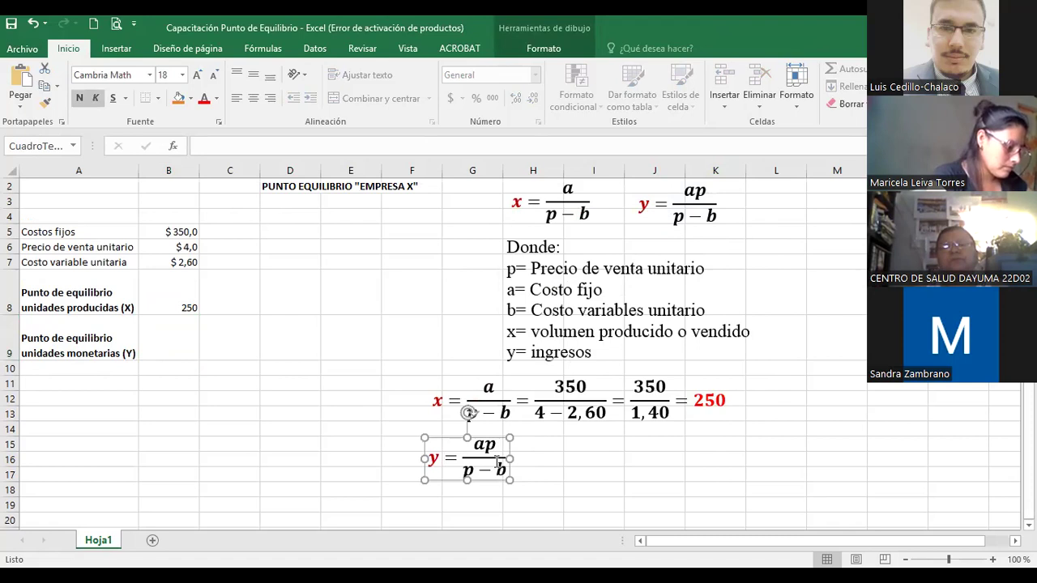
# Append an equals sign to the copied y formula and widen its box to about column K so everything fits on one line.
pyautogui.click(498, 460)
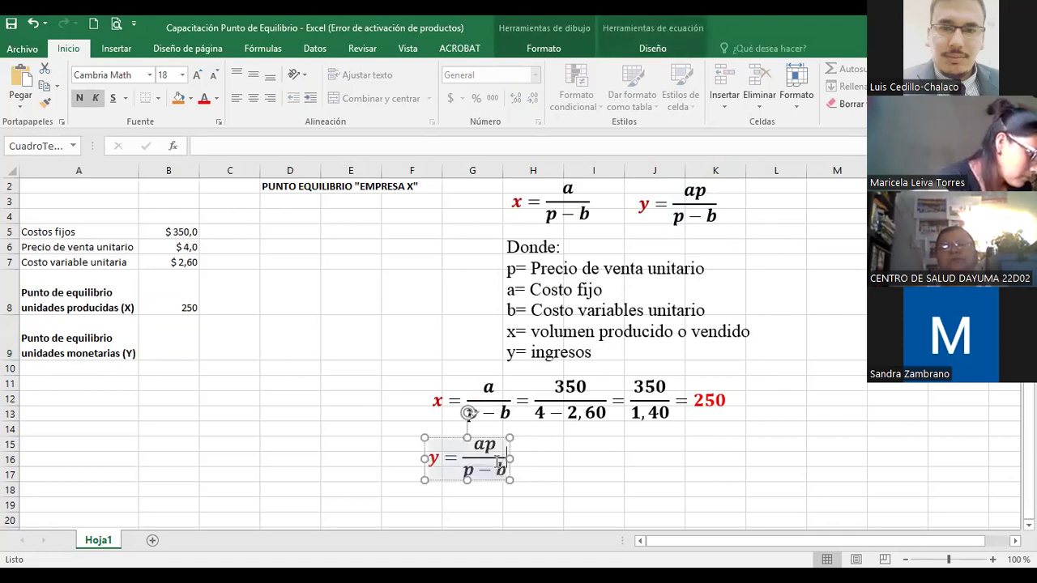
pyautogui.press('Return')
pyautogui.write('= ap/(p − b) =')
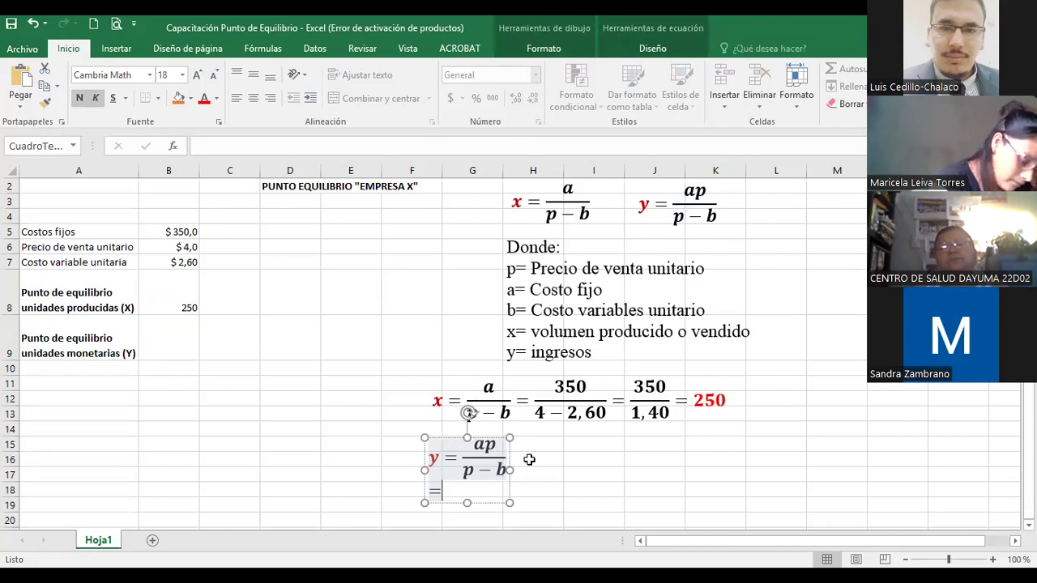
pyautogui.click(528, 459)
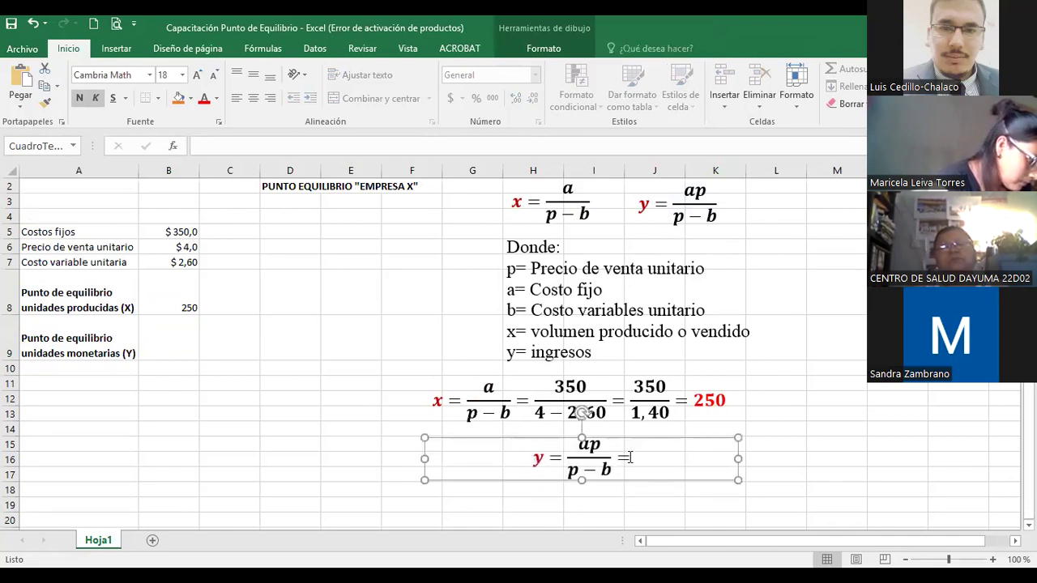
# Add a stacked fraction after the copied y formula's last equals sign and enter the fixed cost 350 in its numerator.
pyautogui.click(630, 459)
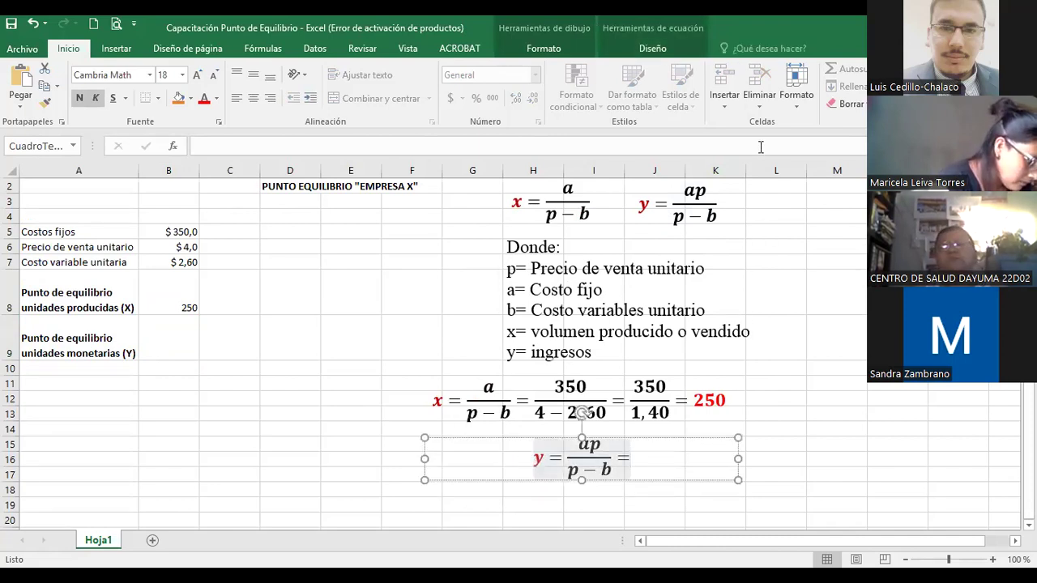
pyautogui.click(649, 55)
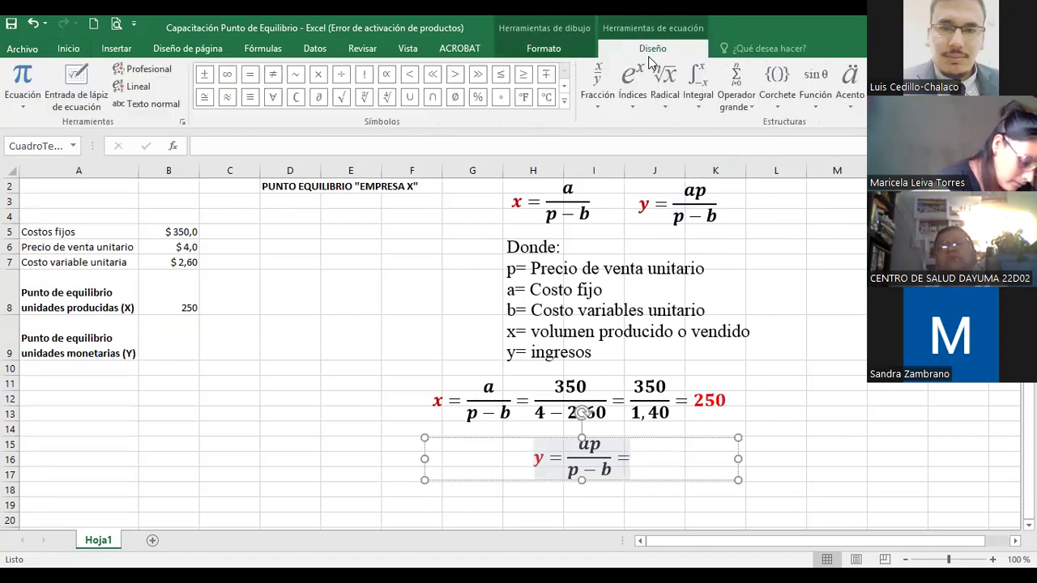
pyautogui.click(603, 90)
pyautogui.click(605, 157)
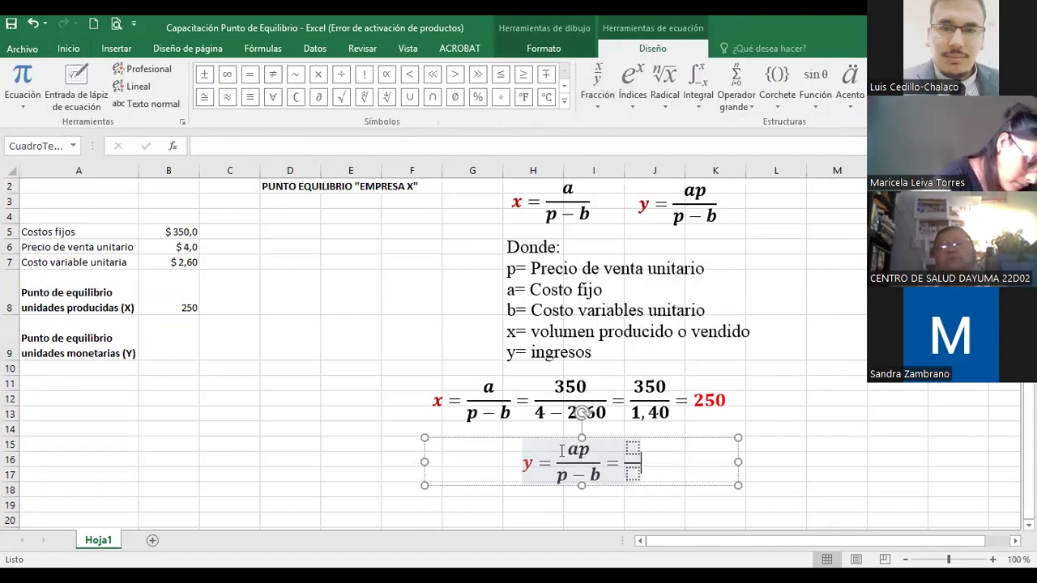
pyautogui.click(568, 452)
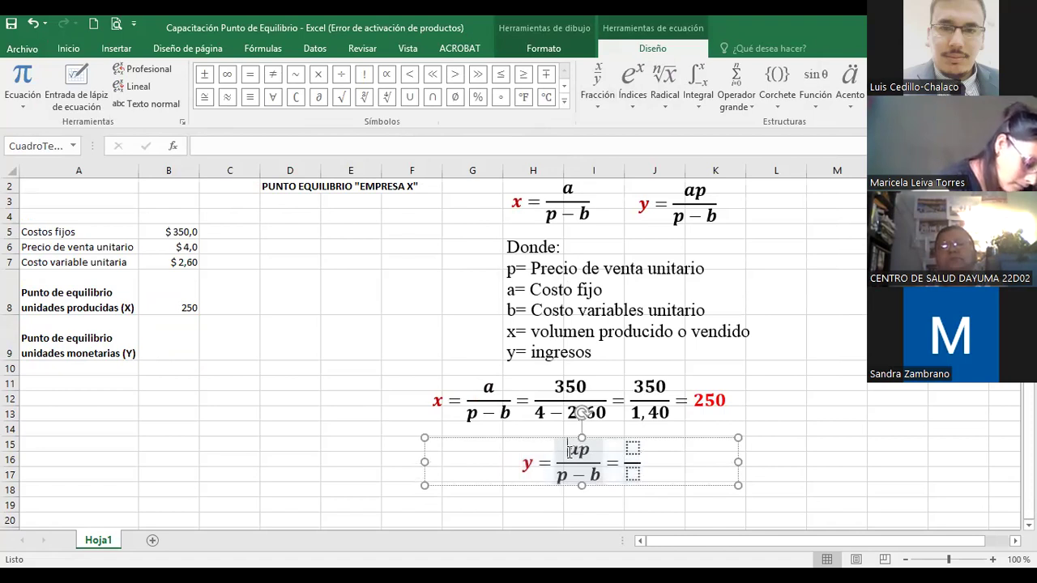
pyautogui.moveTo(569, 452); pyautogui.dragTo(585, 451)
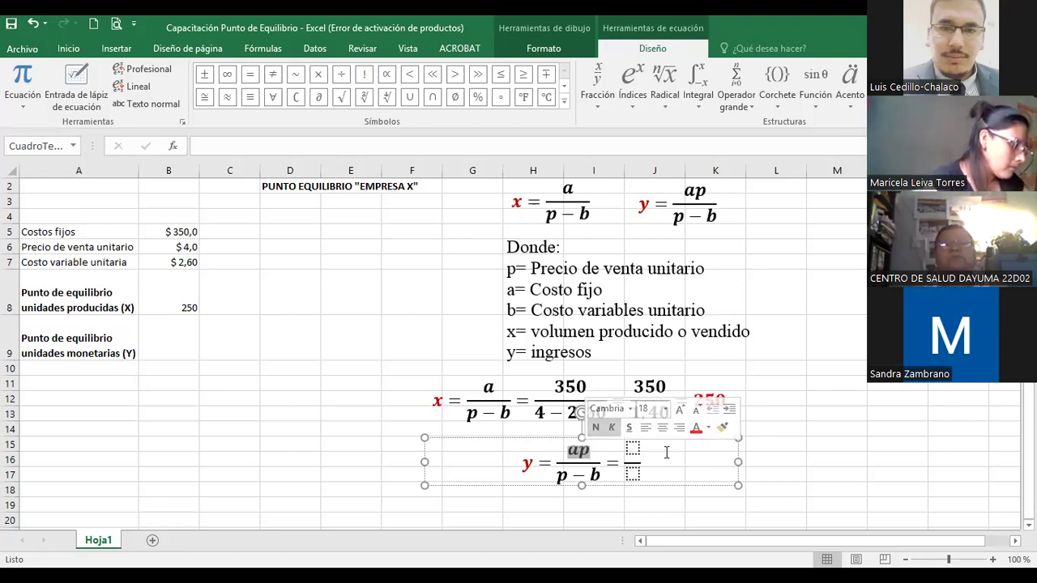
pyautogui.click(633, 448)
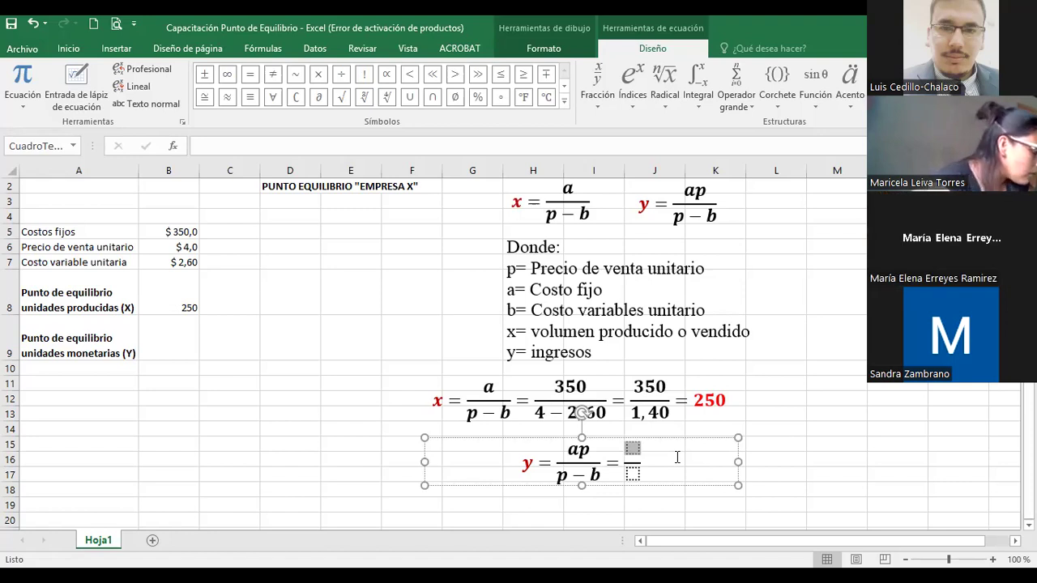
pyautogui.write('350')
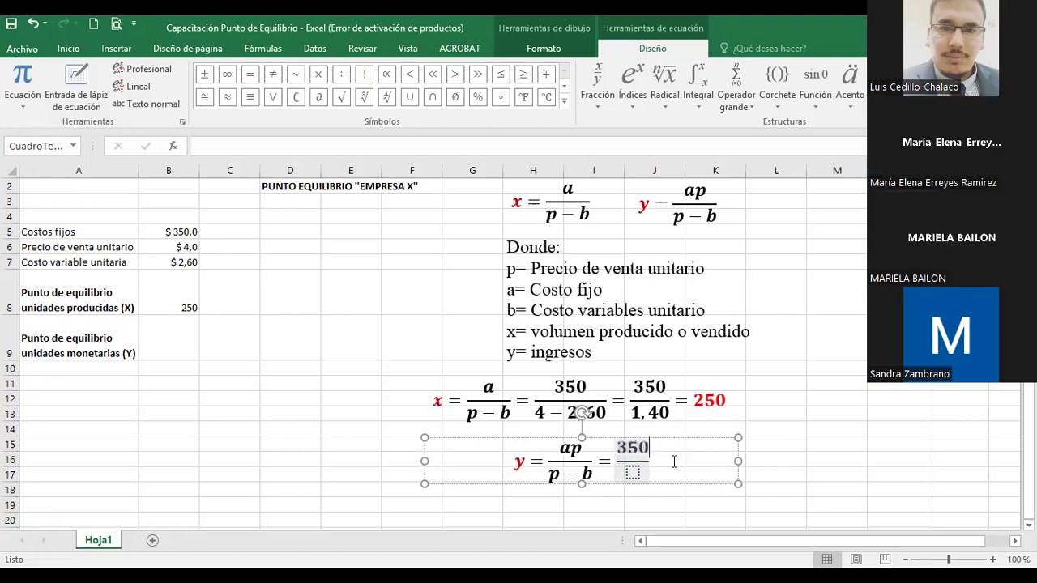
# Insert a multiplication sign between a and p in the numerators of both the copied and the original y formula.
pyautogui.click(572, 447)
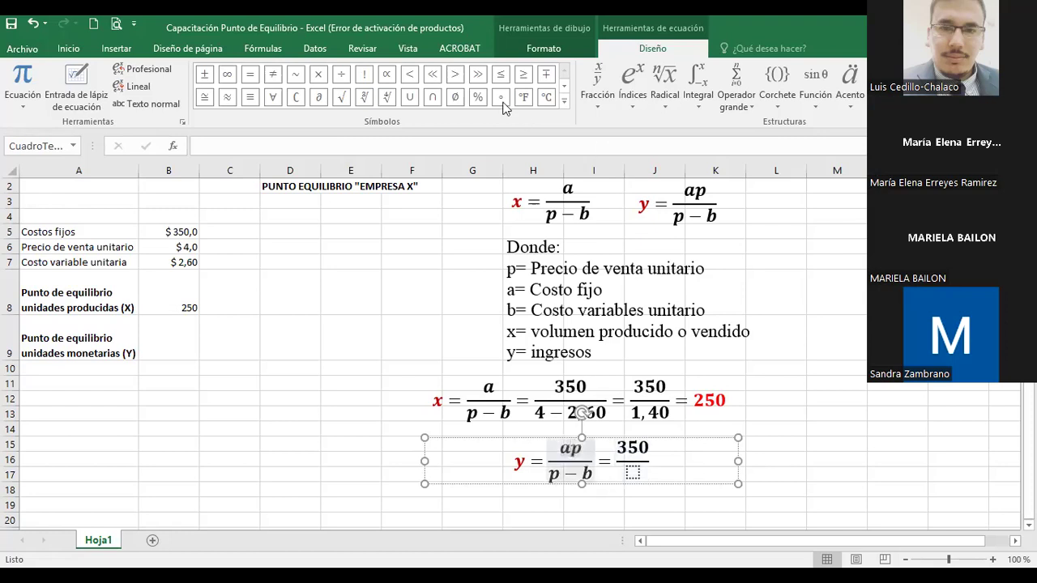
pyautogui.click(318, 73)
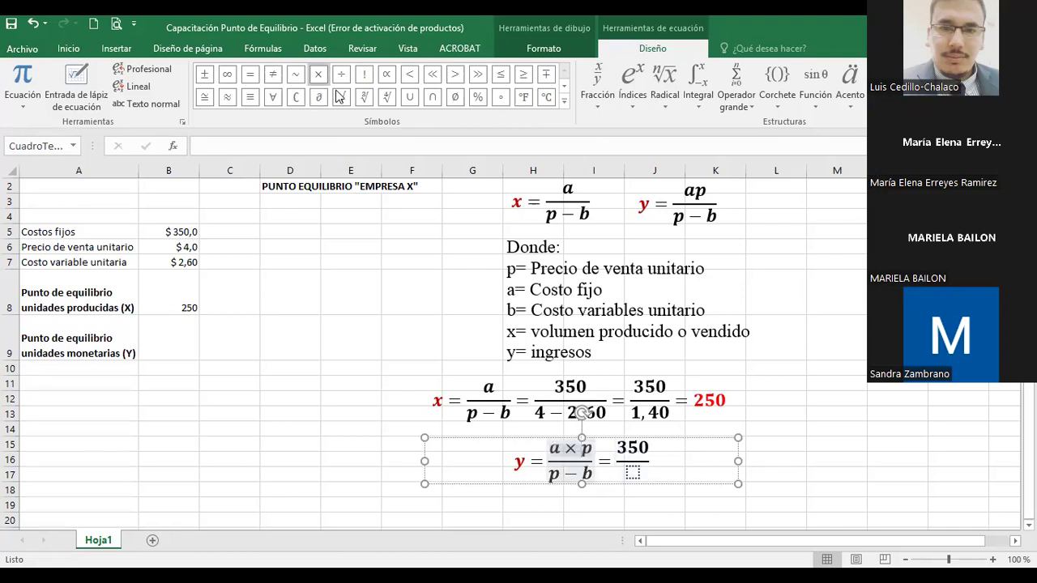
pyautogui.click(695, 198)
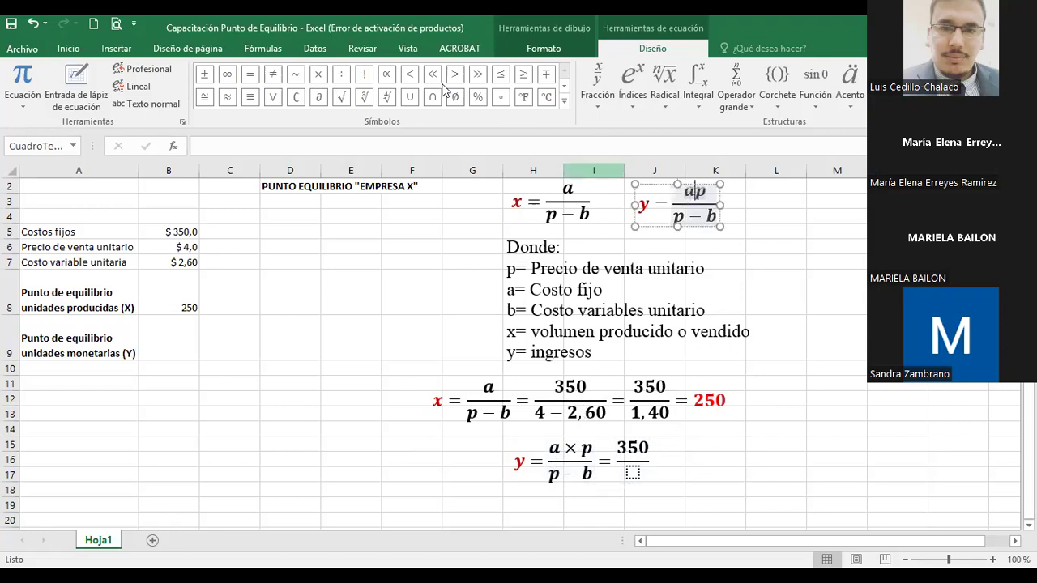
pyautogui.click(317, 74)
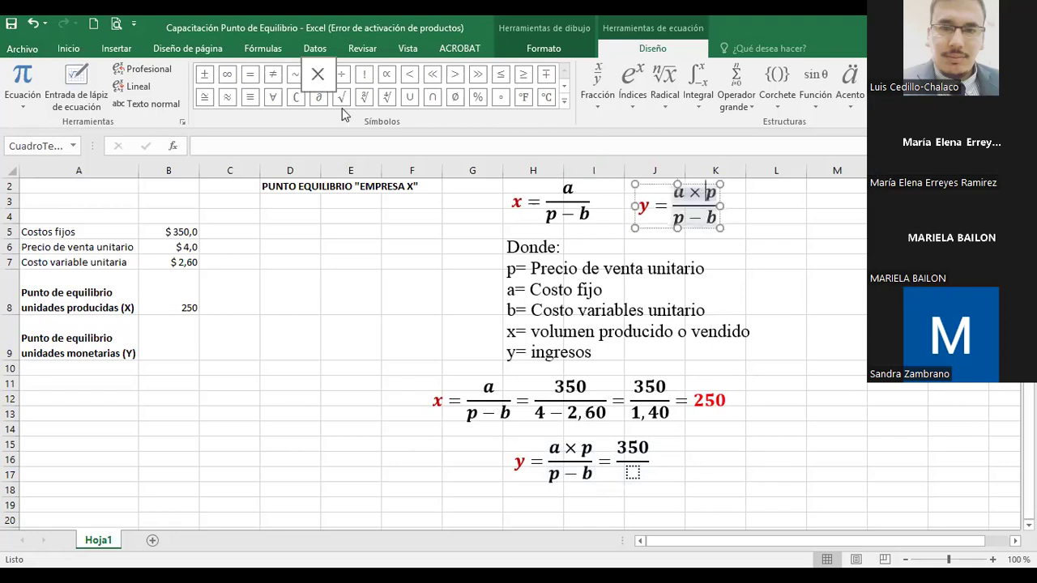
# Complete the y formula's numeric fraction with 350 × 4 in the numerator and 4 − 2,60 in the denominator.
pyautogui.click(642, 447)
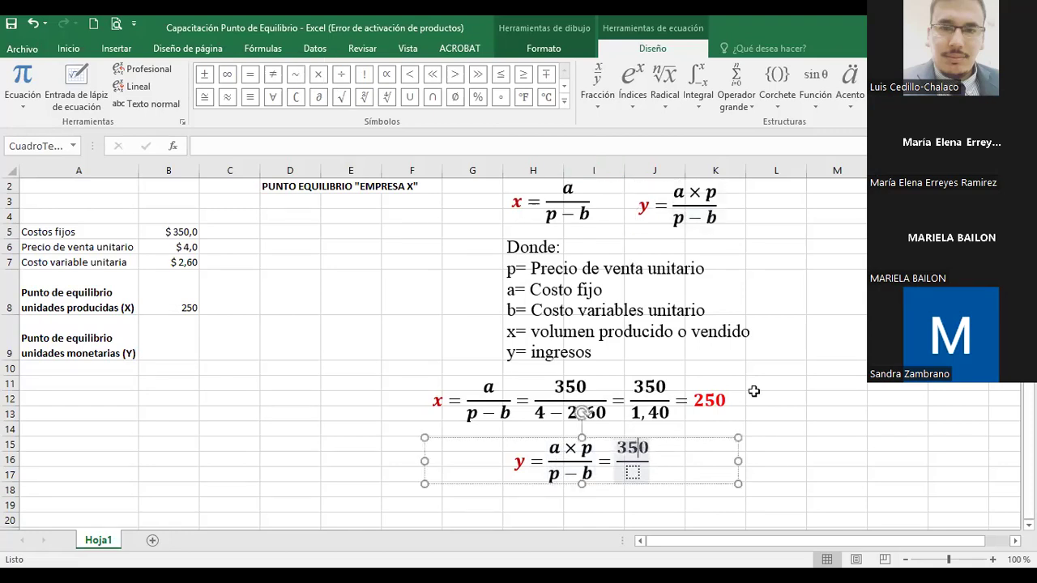
pyautogui.press('Right')
pyautogui.click(318, 74)
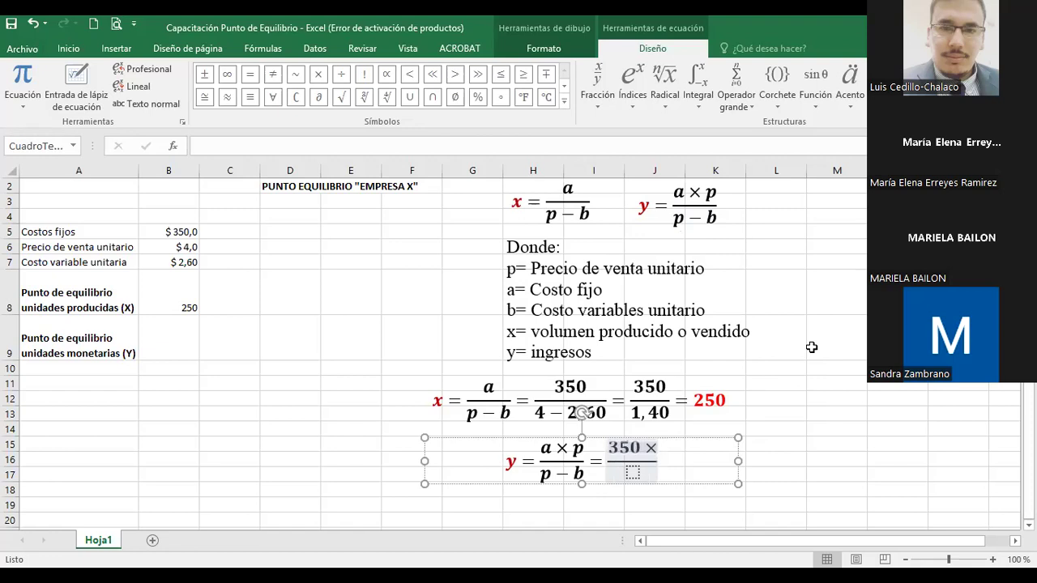
pyautogui.write('4')
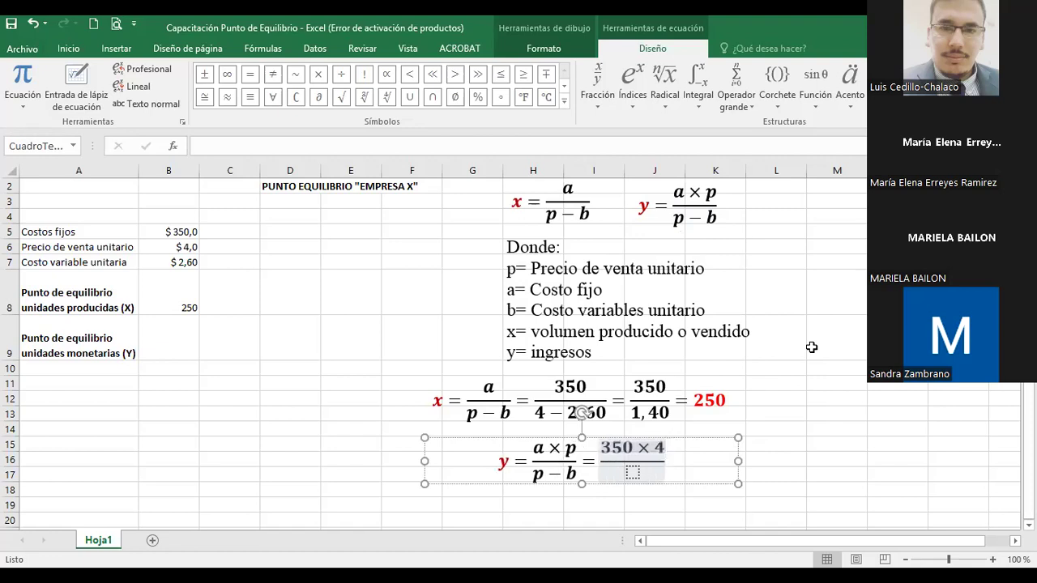
pyautogui.press('Down')
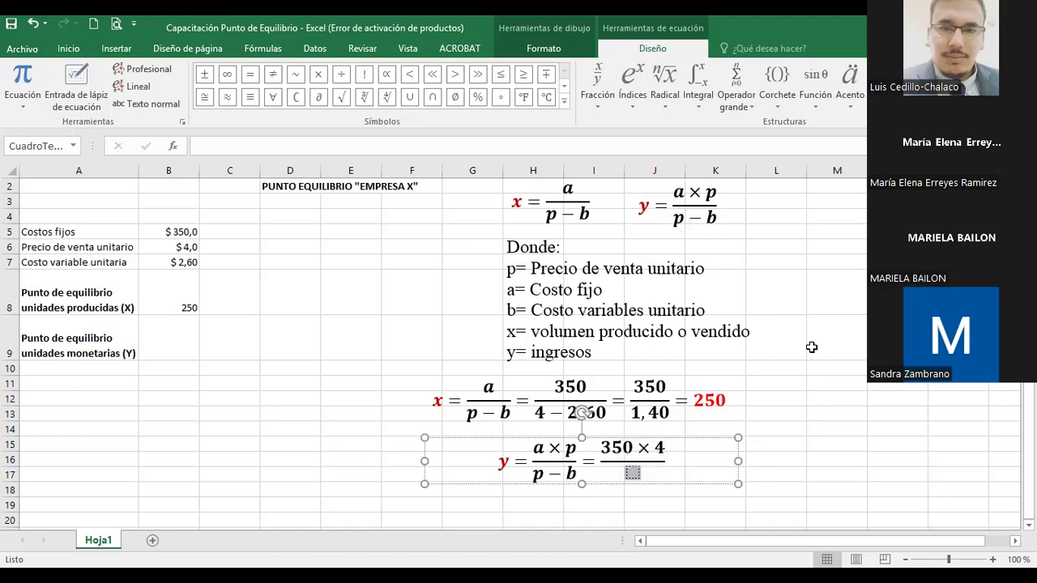
pyautogui.write('4')
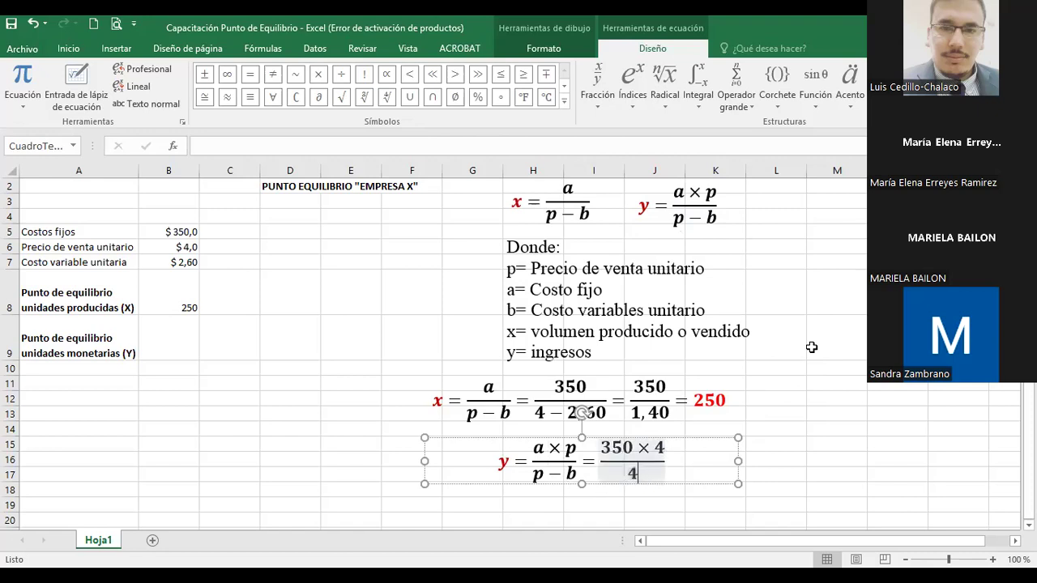
pyautogui.write('-')
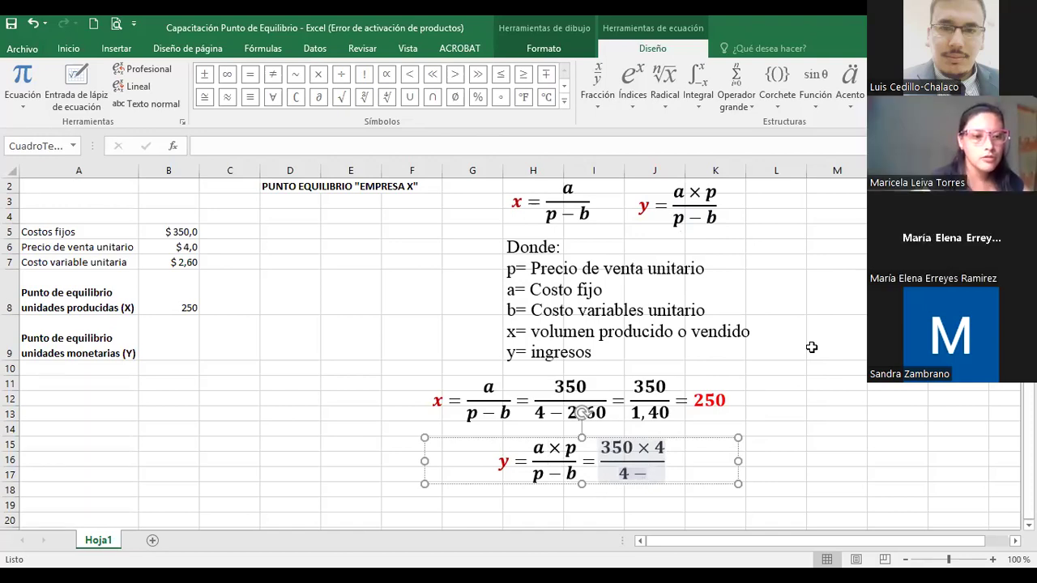
pyautogui.write('2,60')
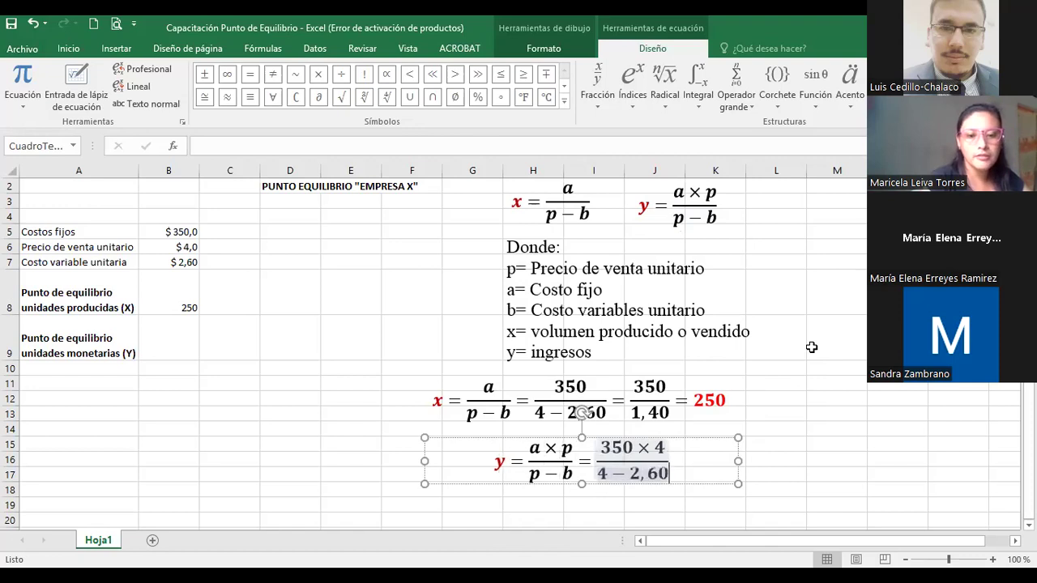
# Append an equals sign and a stacked fraction of 1400 over 1,40 to the worked y formula.
pyautogui.press('Right')
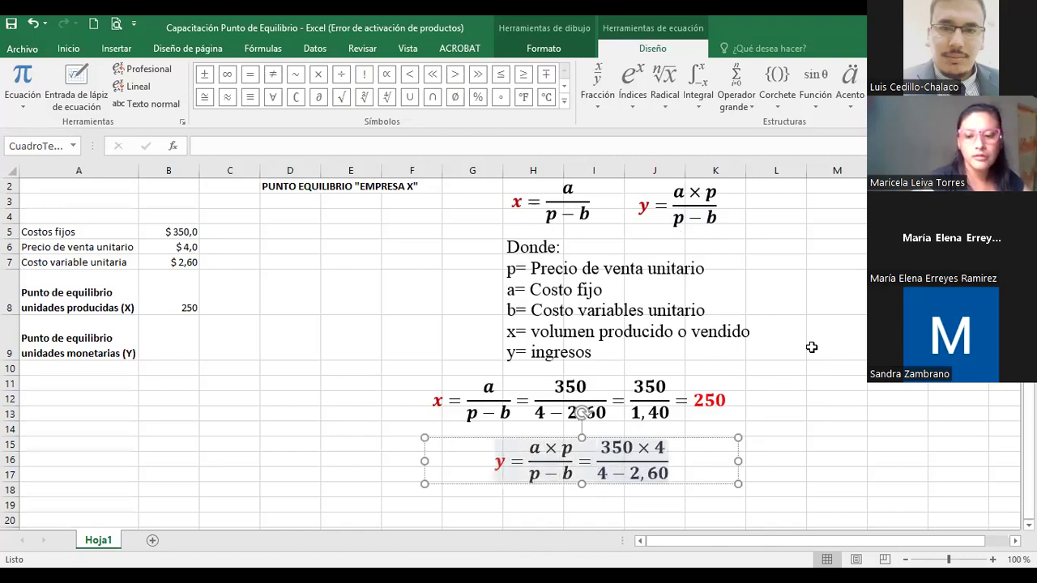
pyautogui.write('=')
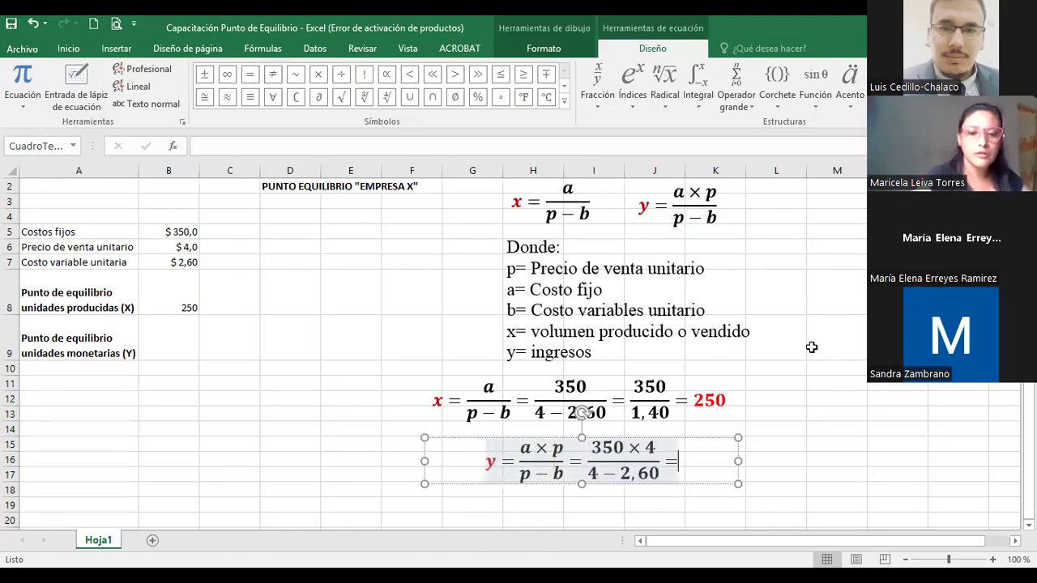
pyautogui.click(601, 79)
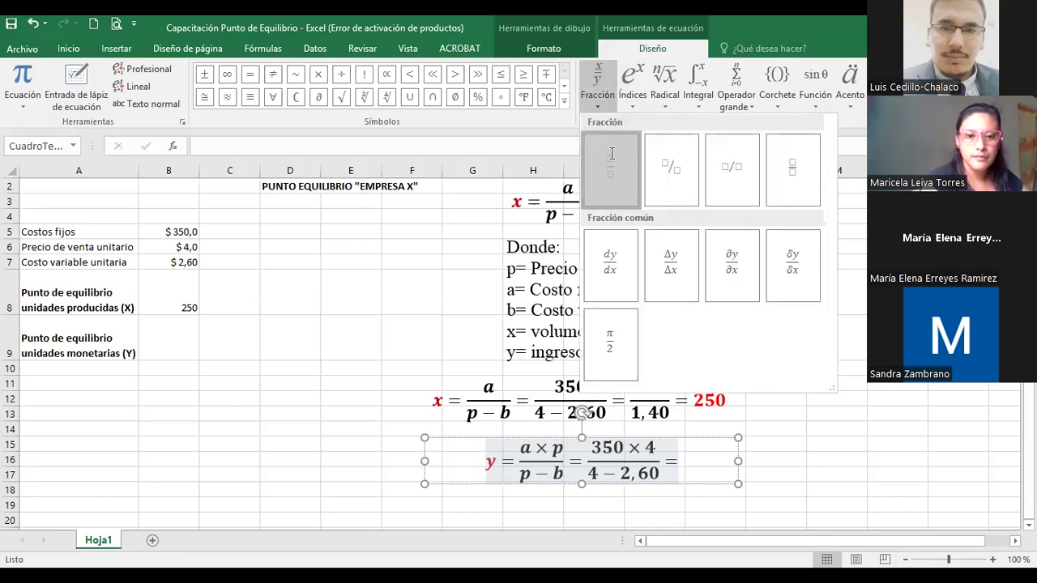
pyautogui.click(612, 154)
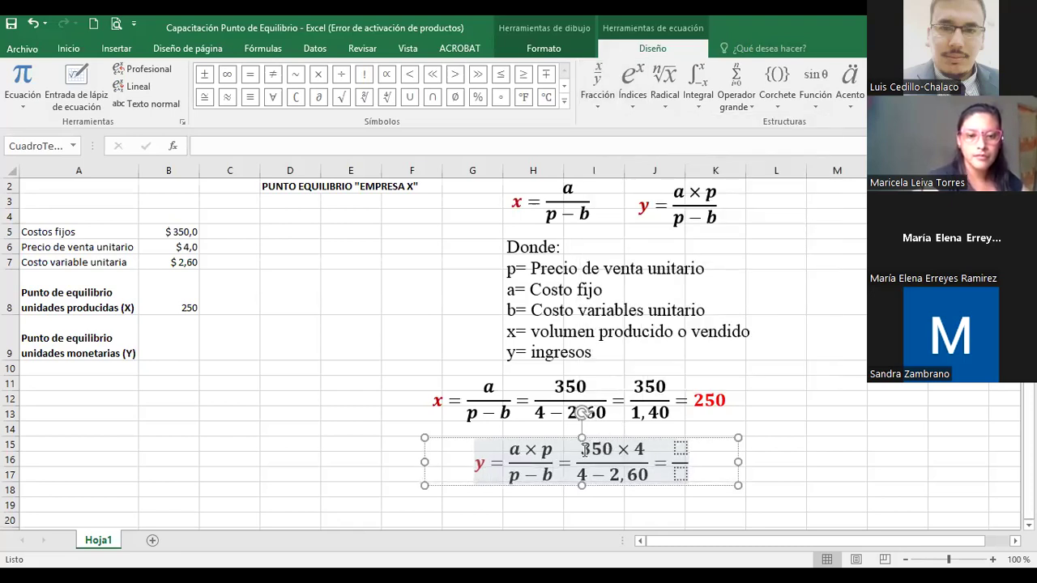
pyautogui.click(679, 450)
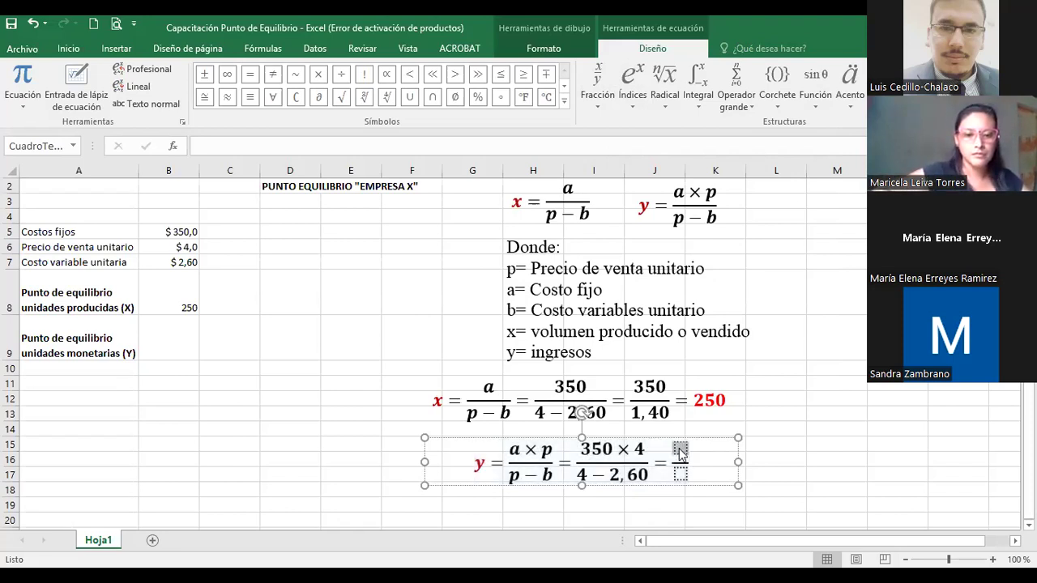
pyautogui.press('Escape')
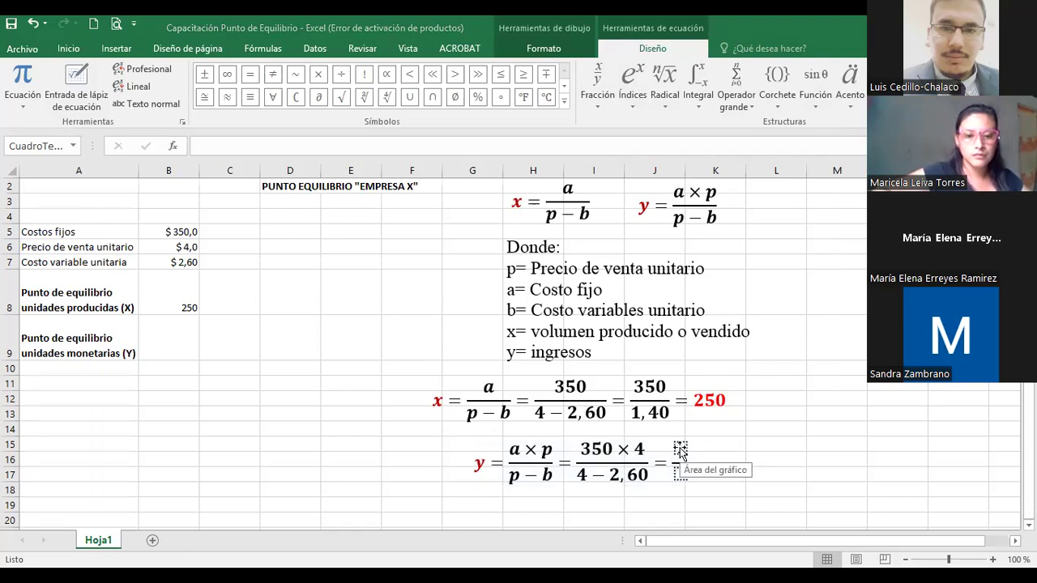
pyautogui.click(680, 451)
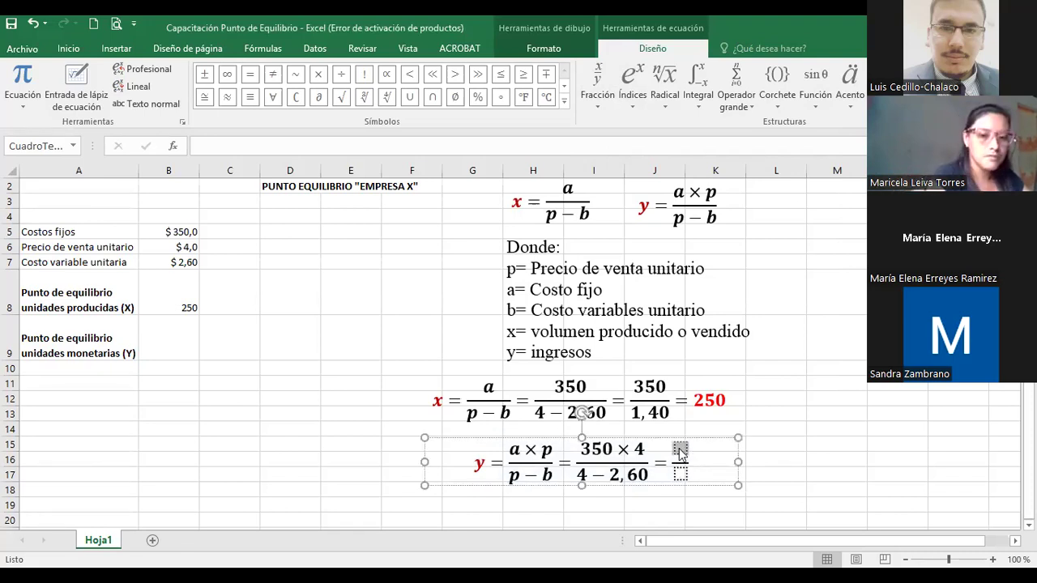
pyautogui.write('1400')
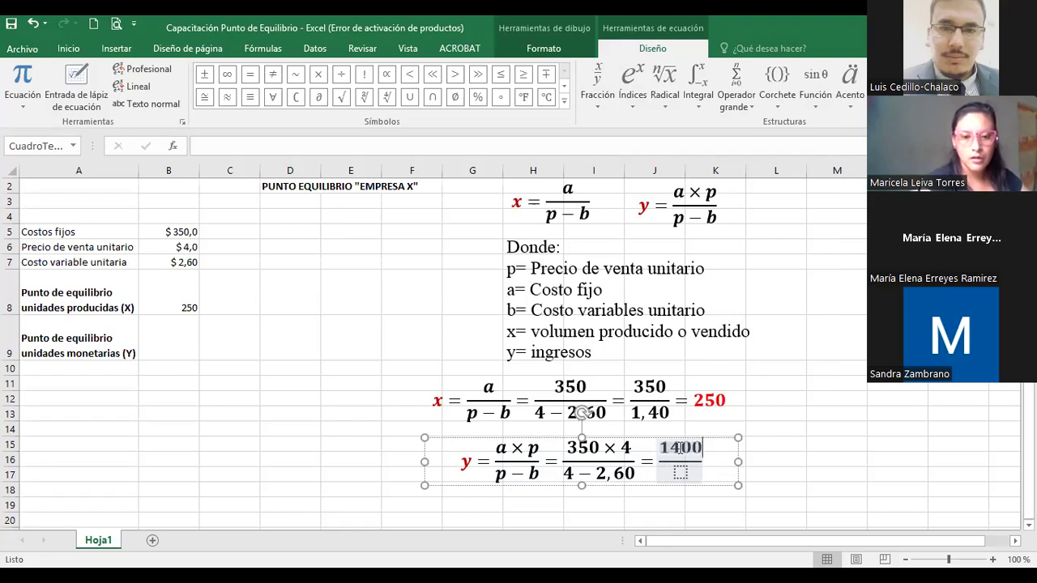
pyautogui.press('Down')
pyautogui.write('1,40')
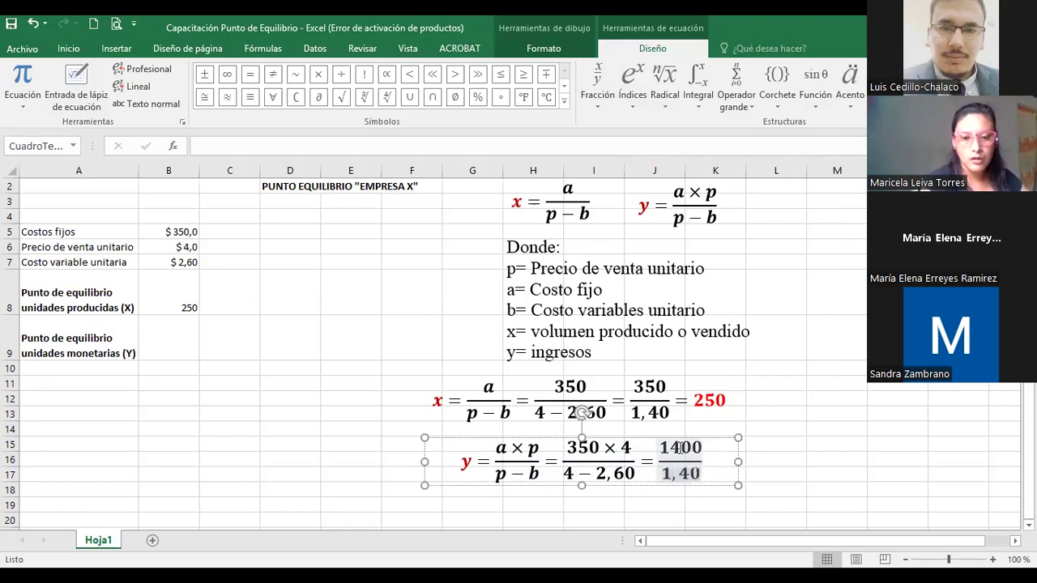
# Append the result = 1.000 to the worked y formula and widen its box so it stays on one line.
pyautogui.press('Right')
pyautogui.write('=')
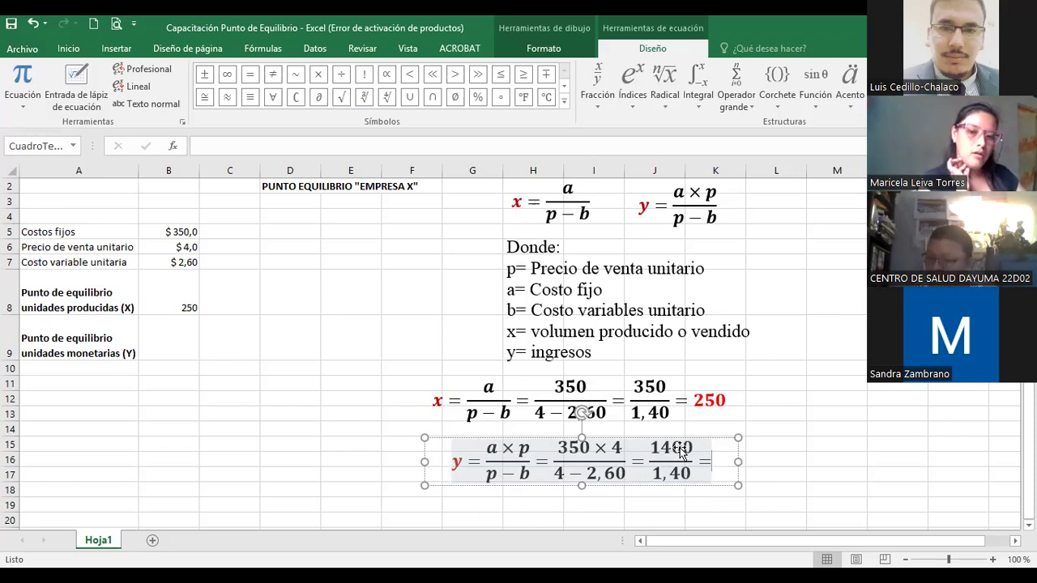
pyautogui.press('Escape')
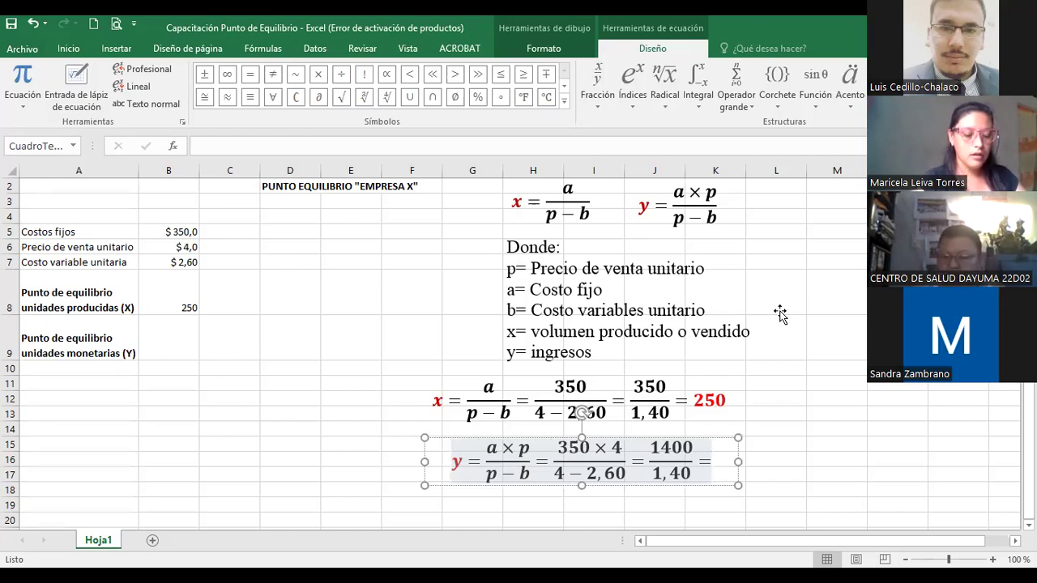
pyautogui.write('1000')
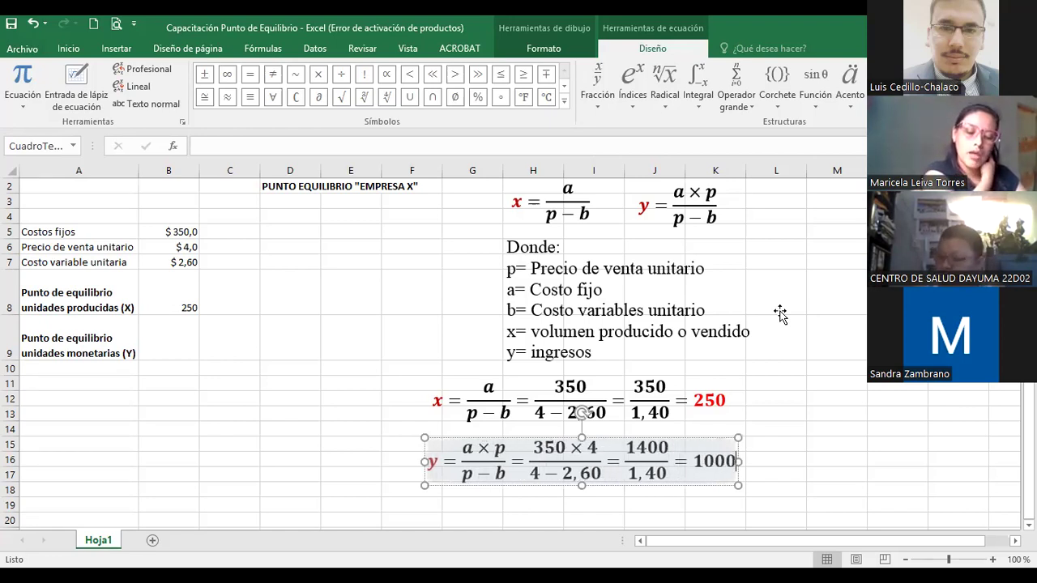
pyautogui.press('Left')
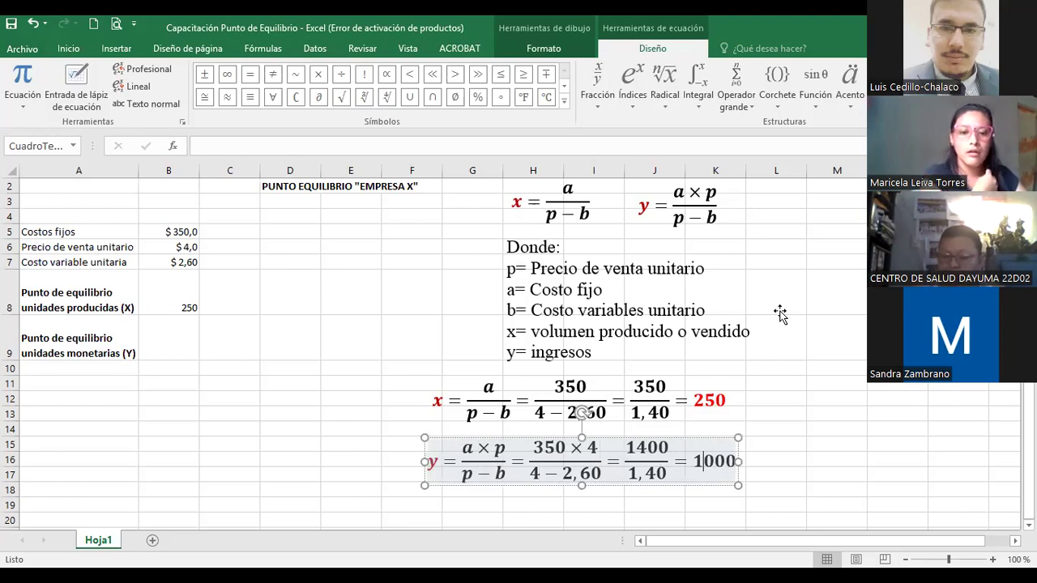
pyautogui.write('.')
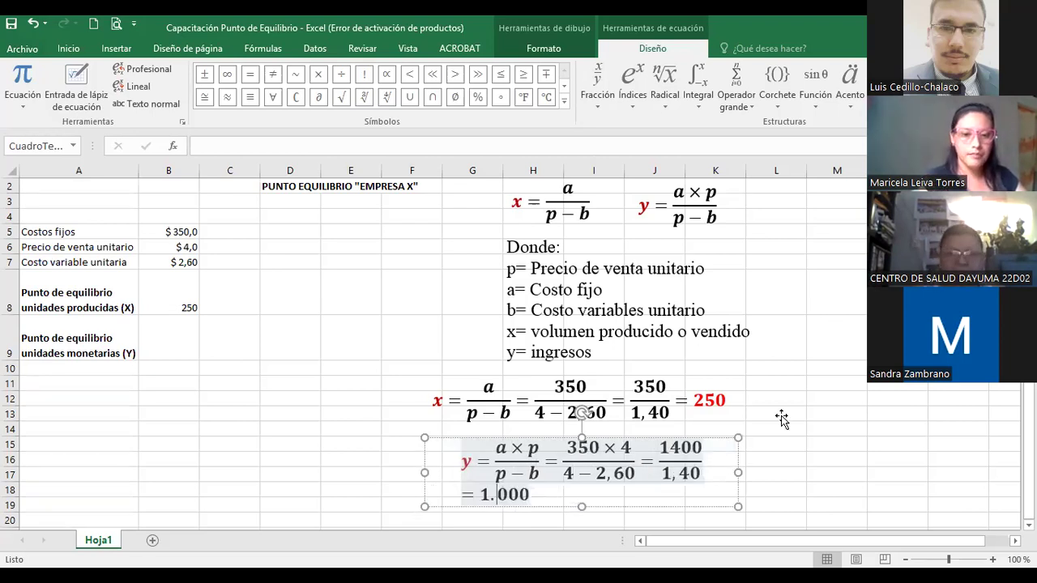
pyautogui.press('Escape')
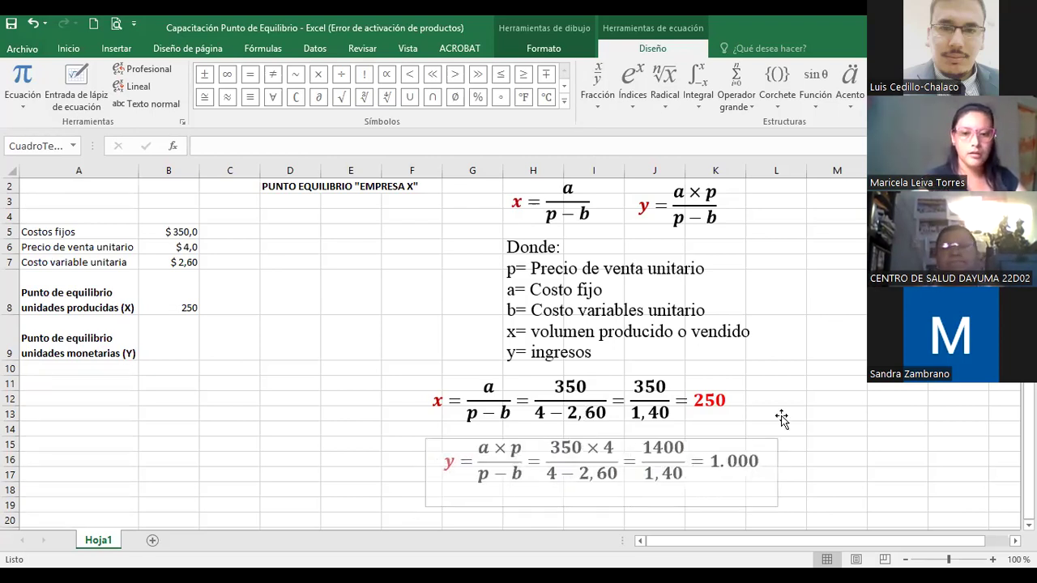
# Align the worked y formula under the worked x formula and colour its result 1.000 red.
pyautogui.moveTo(743, 439); pyautogui.dragTo(732, 436)
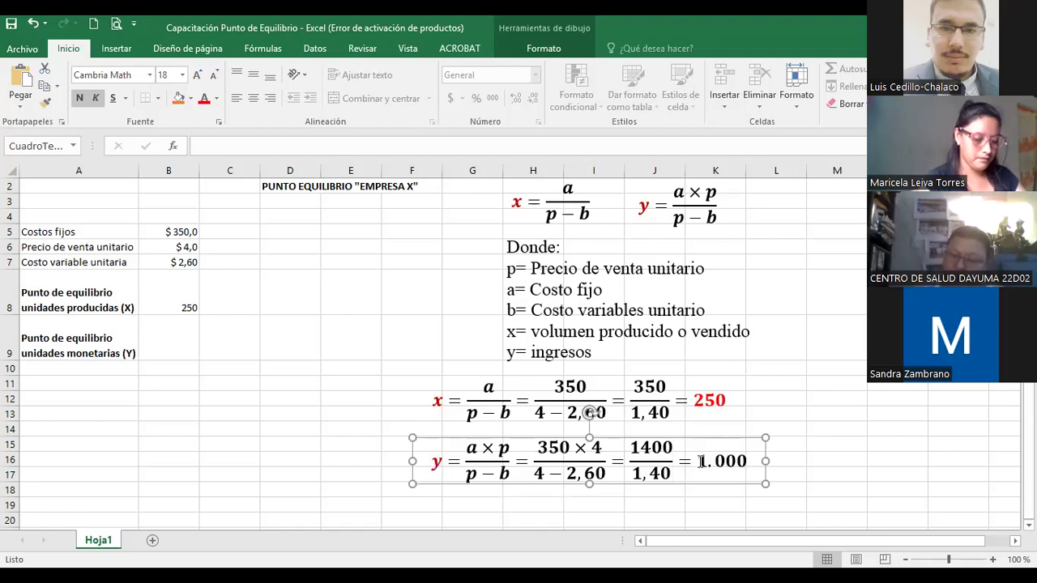
pyautogui.moveTo(698, 461); pyautogui.dragTo(747, 461)
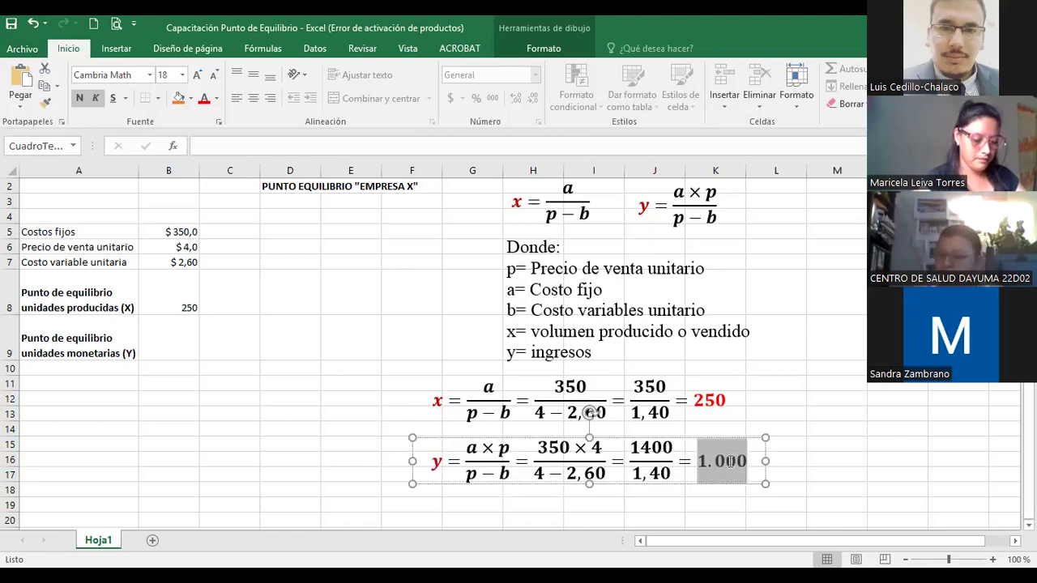
pyautogui.click(204, 97)
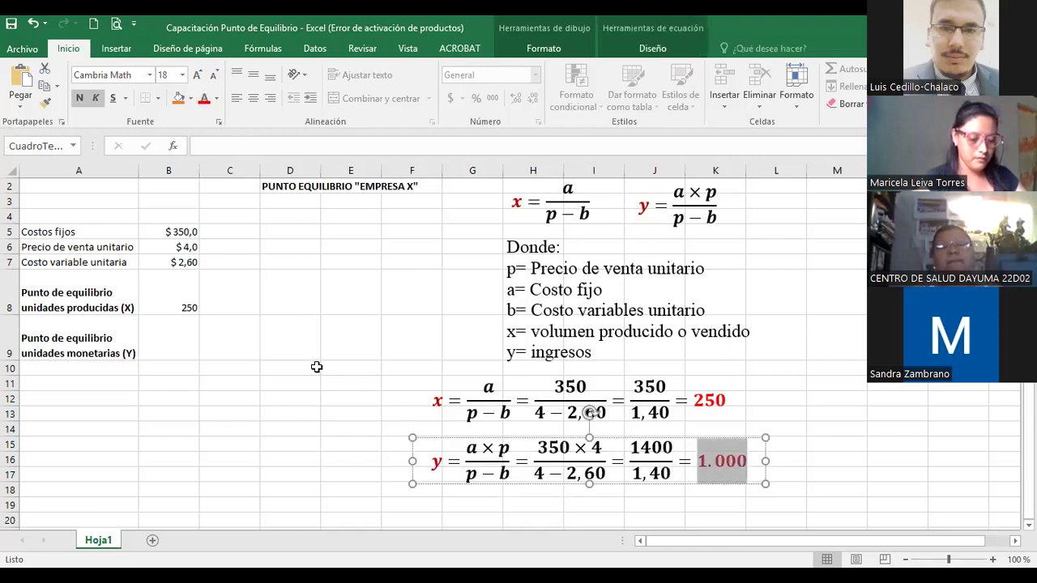
# Enter 1000 in B9 as the monetary break-even point and format both results in B8:B9 bold and red.
pyautogui.click(188, 337)
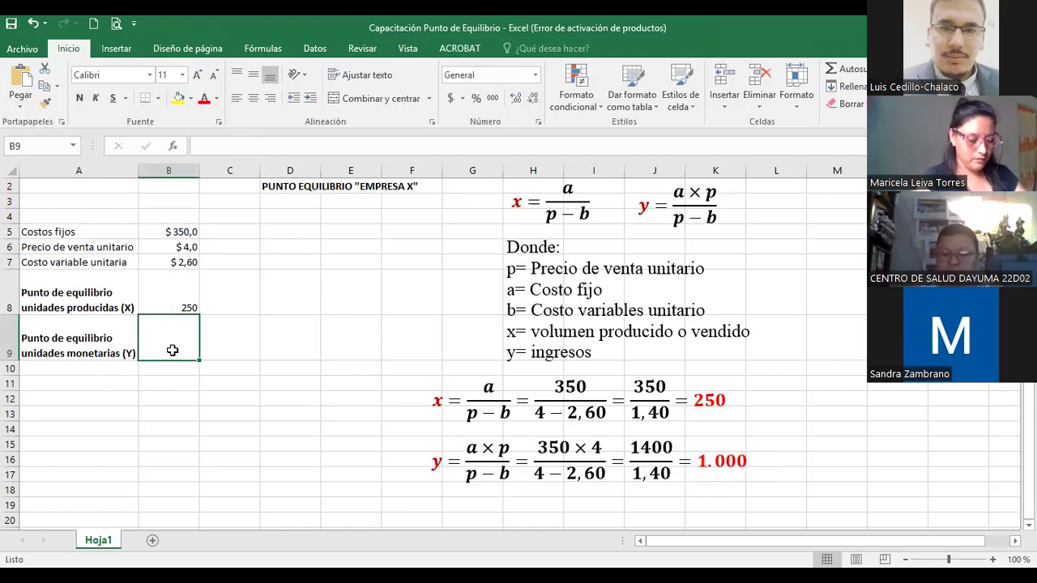
pyautogui.write('1000')
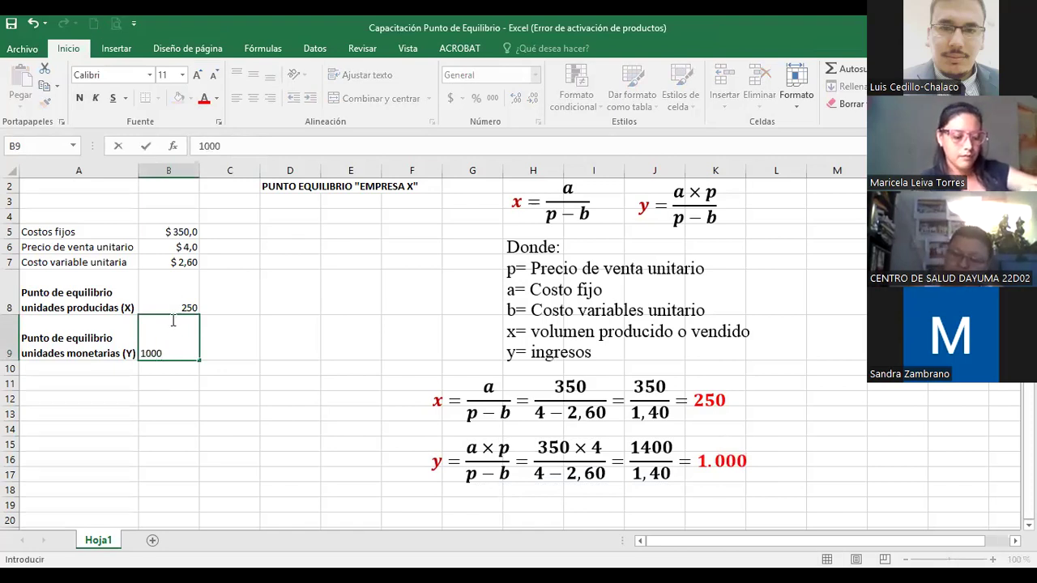
pyautogui.moveTo(172, 291); pyautogui.dragTo(172, 328)
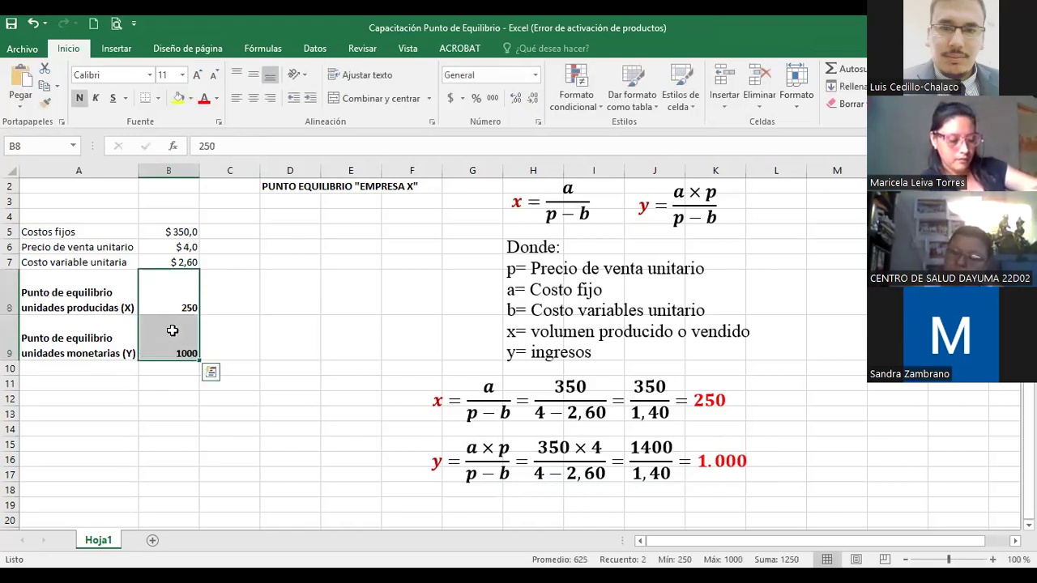
pyautogui.click(204, 98)
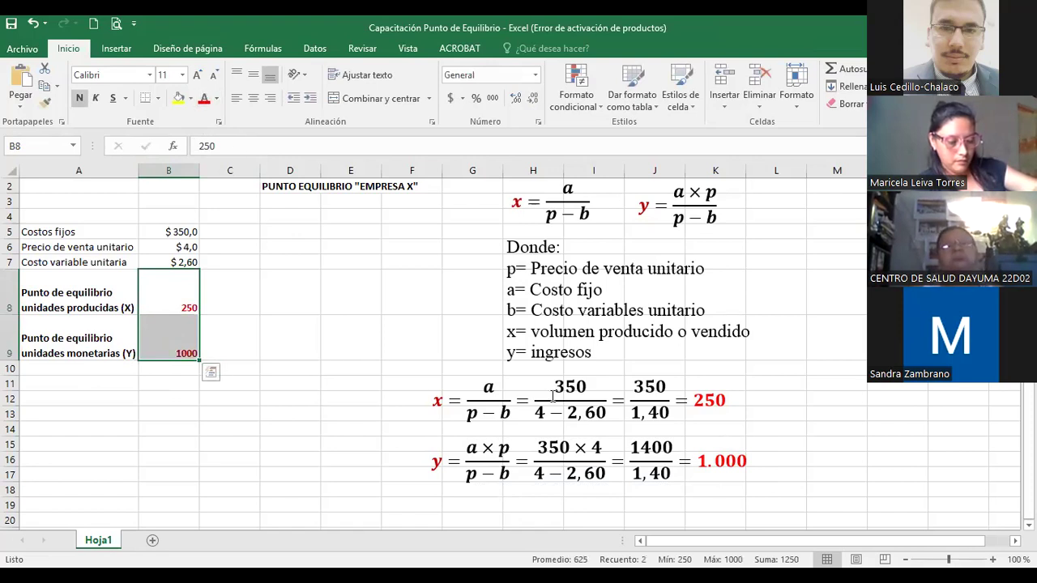
pyautogui.click(192, 423)
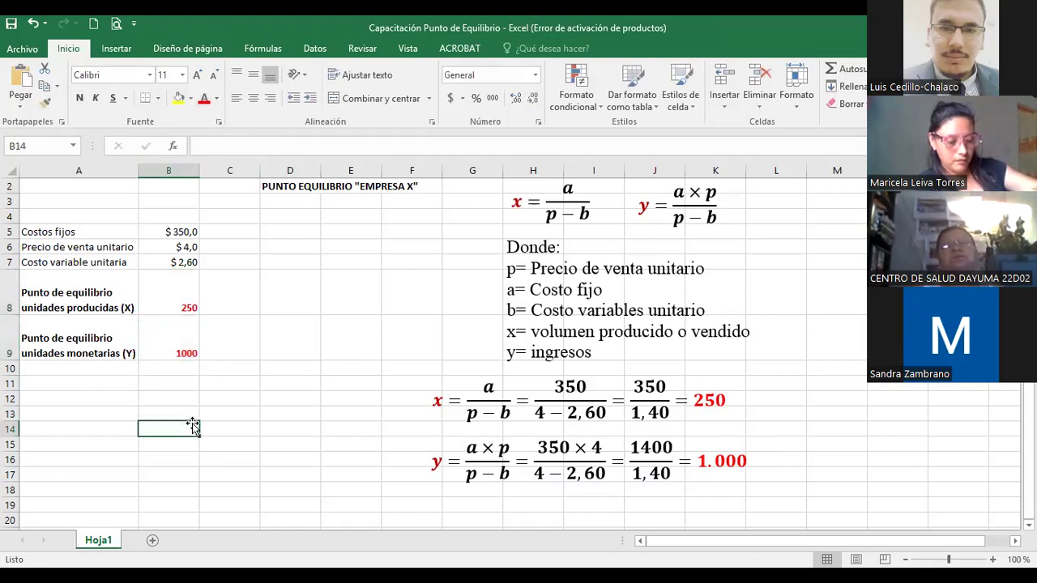
pyautogui.click(117, 49)
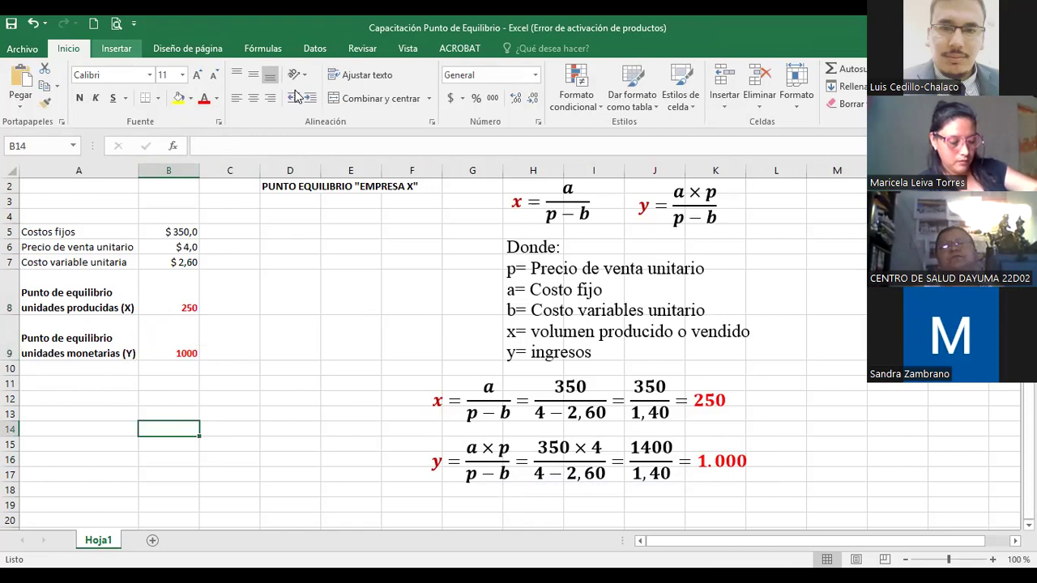
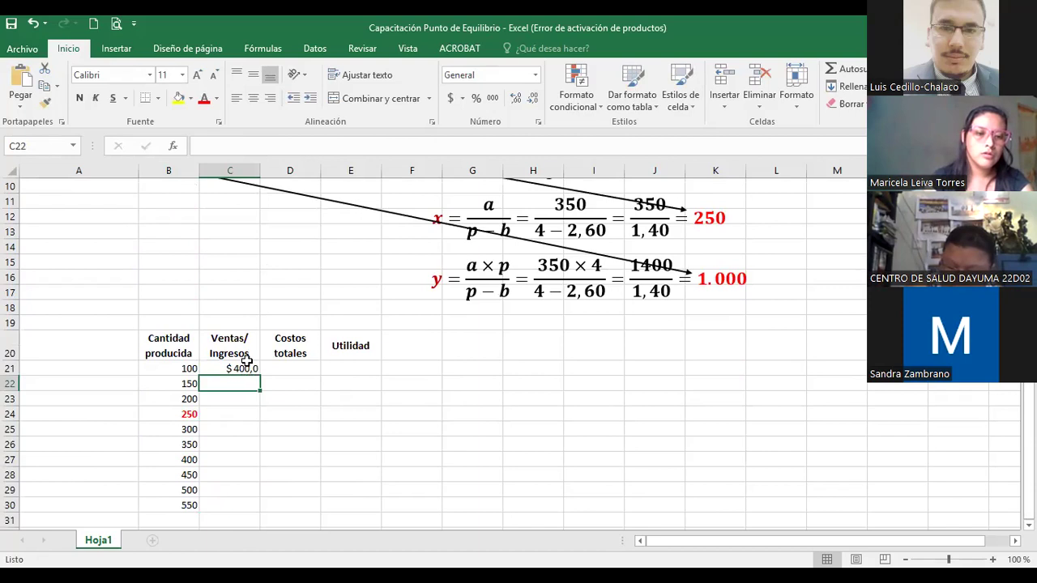
# Clear the sales formula in C21 and re-enter it as =B21*B6, multiplying the quantity by the unit sale price.
pyautogui.click(244, 367)
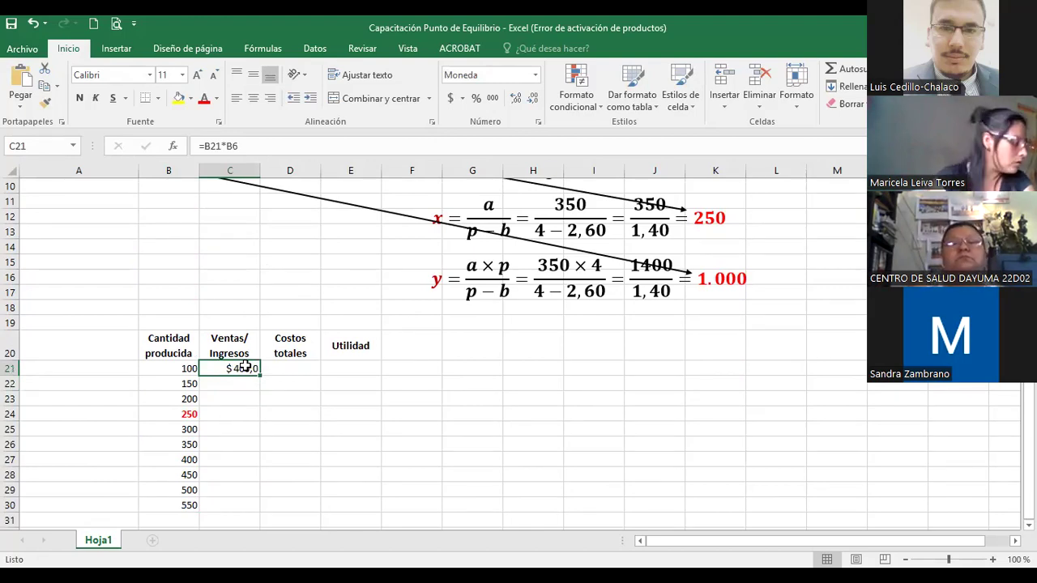
pyautogui.scroll(-1, 244, 366)
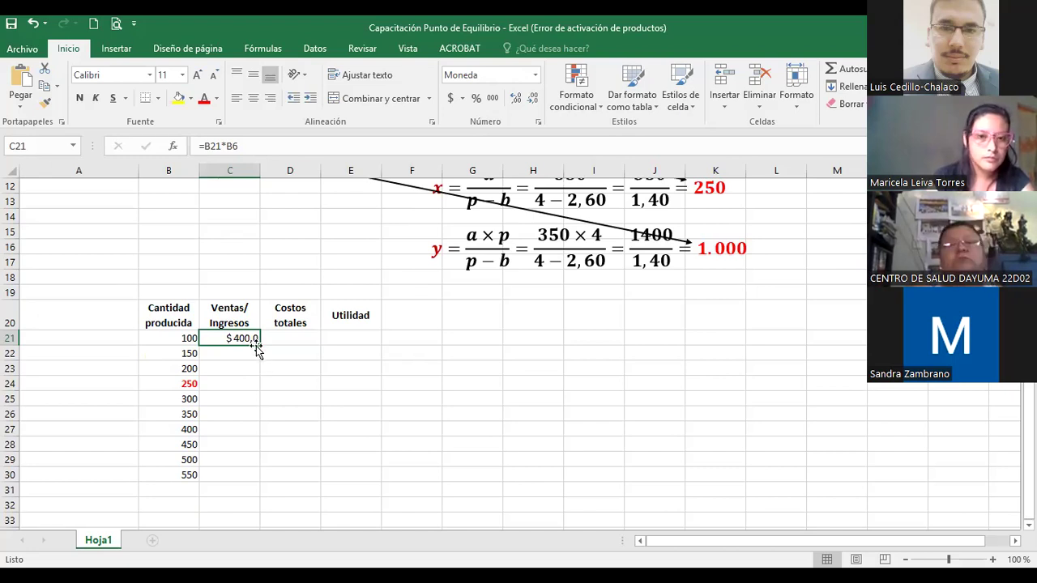
pyautogui.scroll(2, 256, 349)
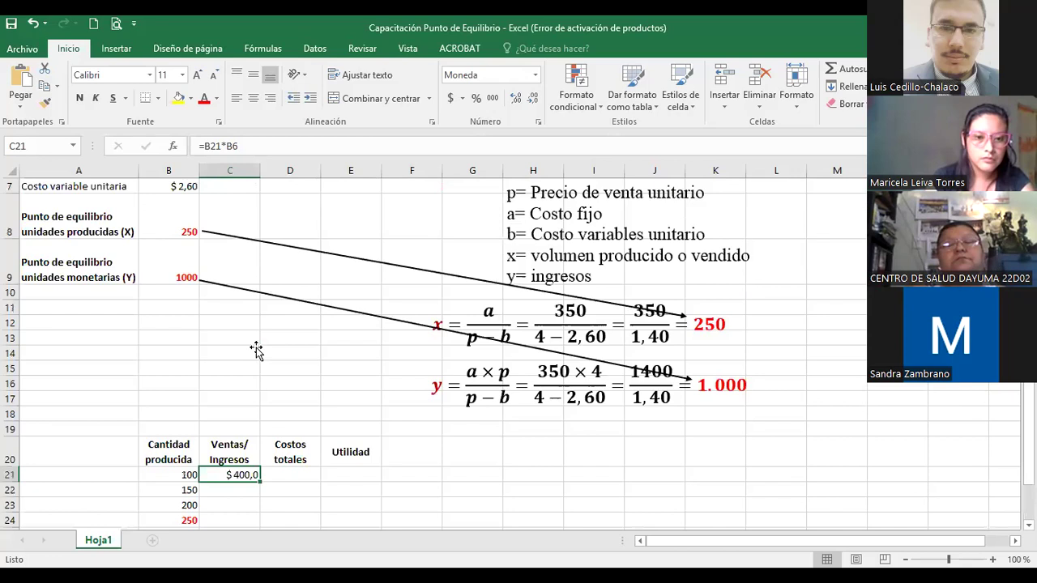
pyautogui.press('Delete')
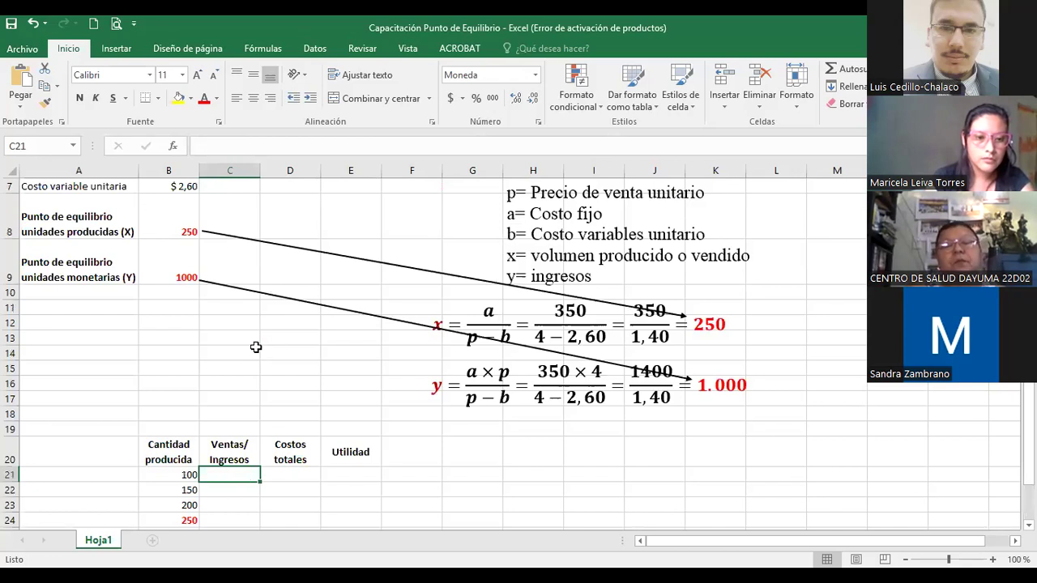
pyautogui.write('=')
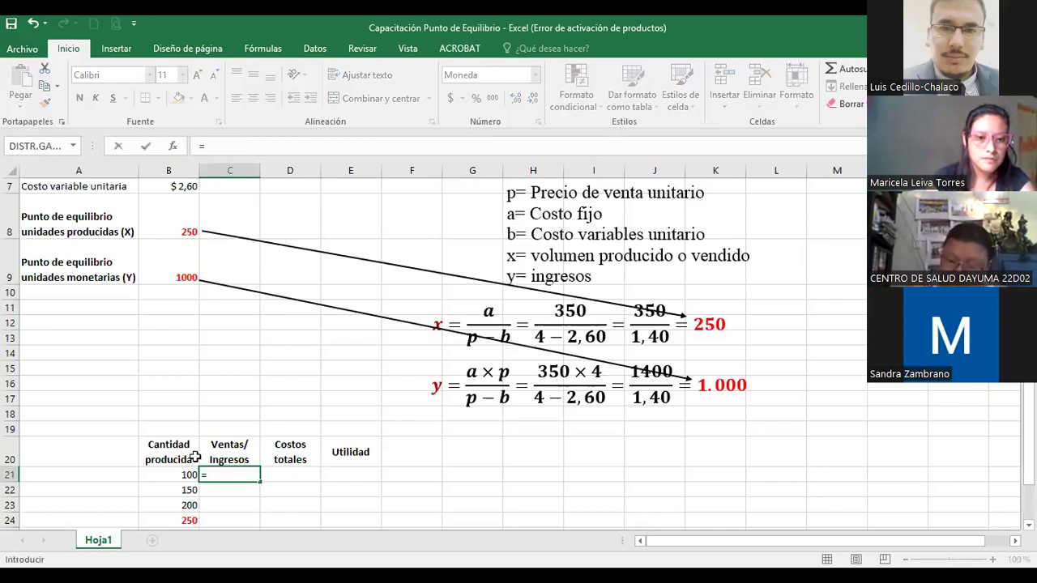
pyautogui.click(170, 475)
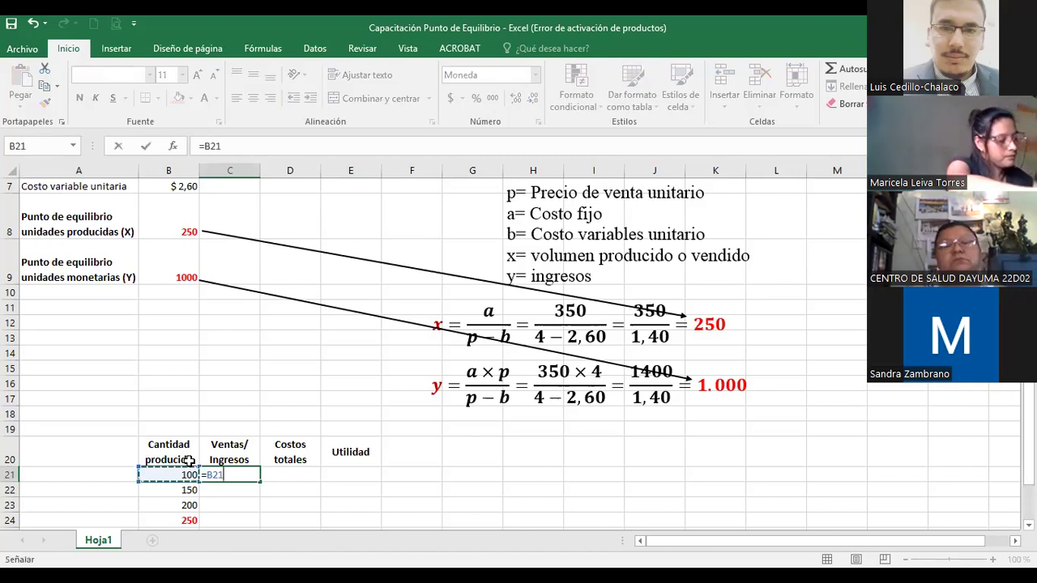
pyautogui.write('*')
pyautogui.scroll(2, 172, 451)
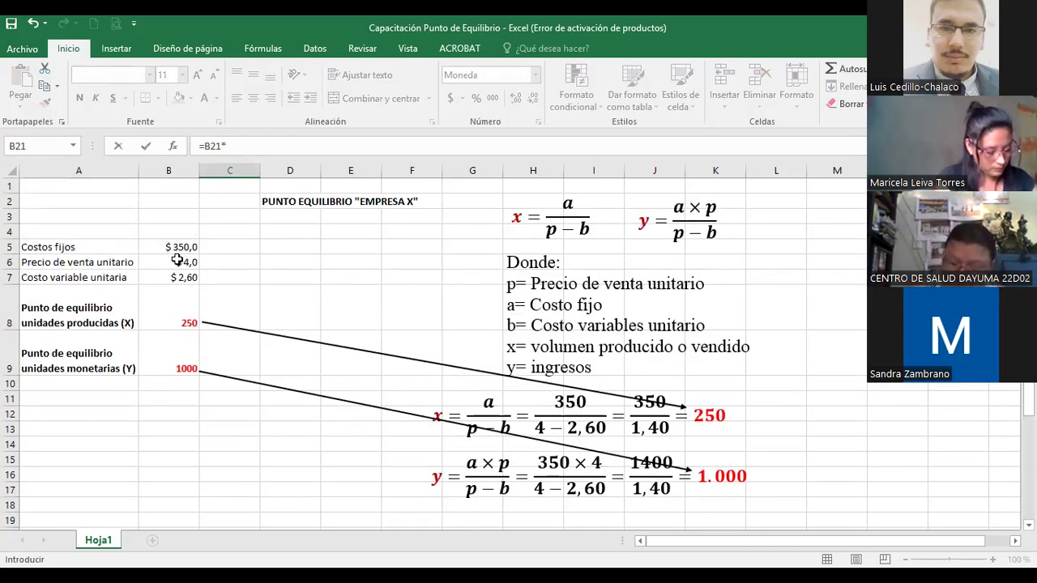
pyautogui.click(177, 263)
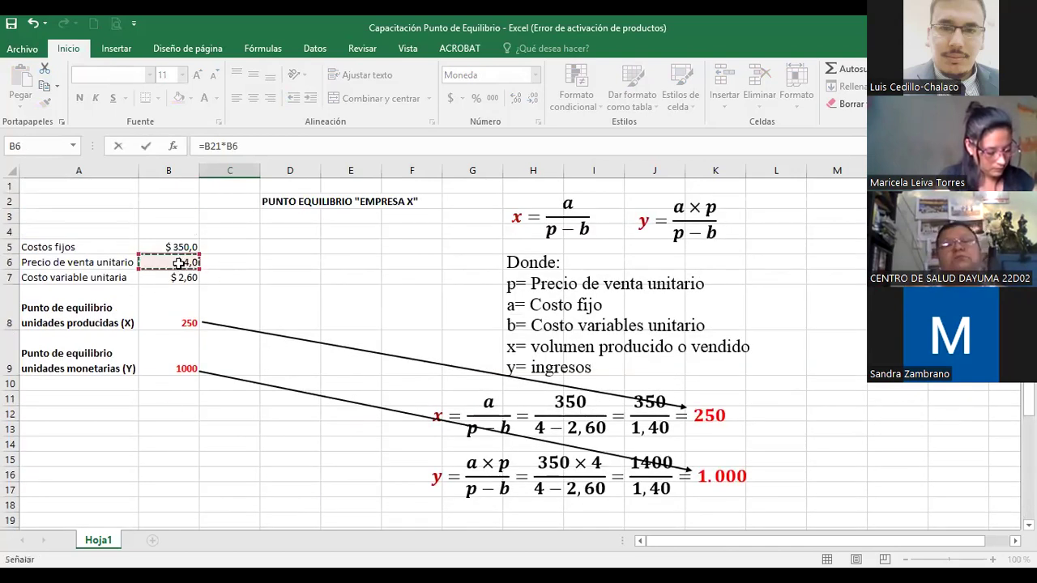
# Lock the unit price reference as $B$6 in the C21 formula and commit it.
pyautogui.scroll(-4, 178, 263)
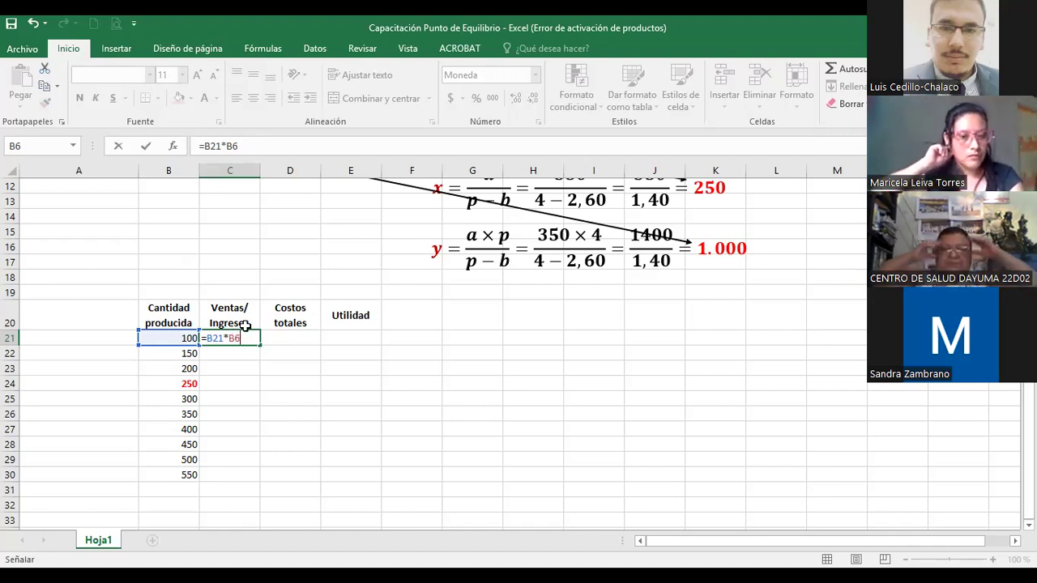
pyautogui.scroll(3, 243, 324)
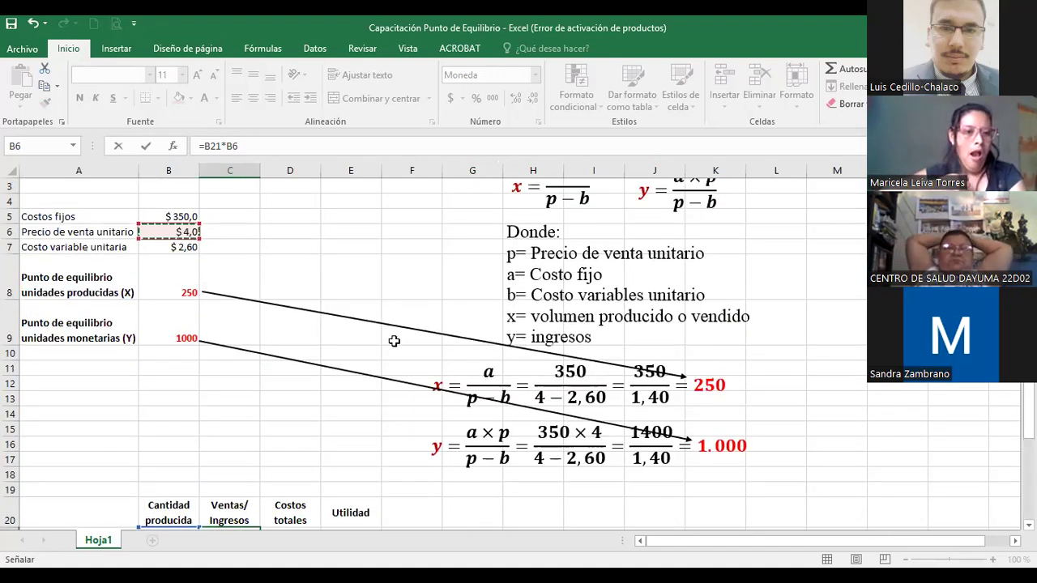
pyautogui.scroll(-5, 393, 341)
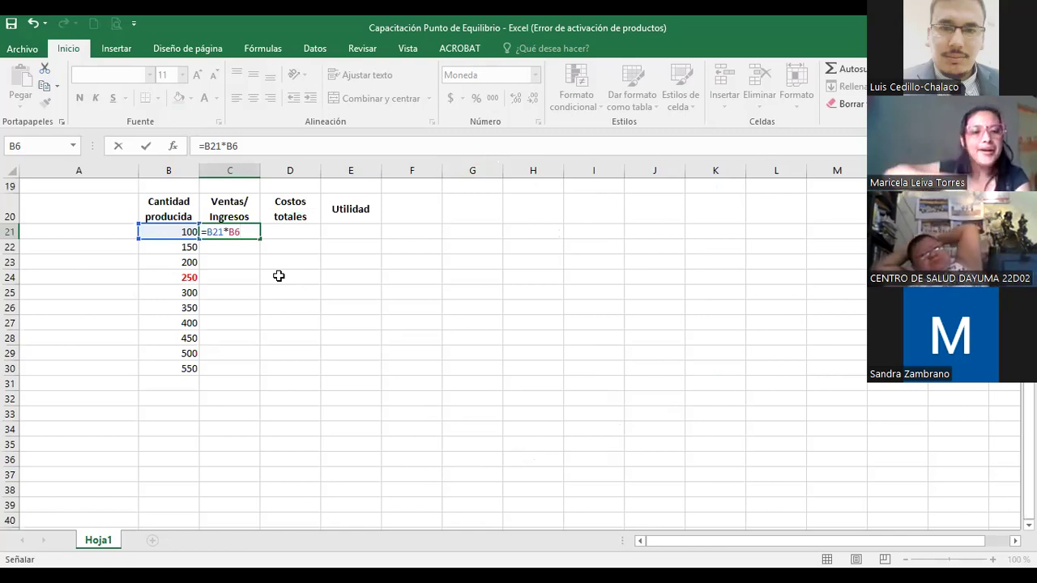
pyautogui.press('F4')
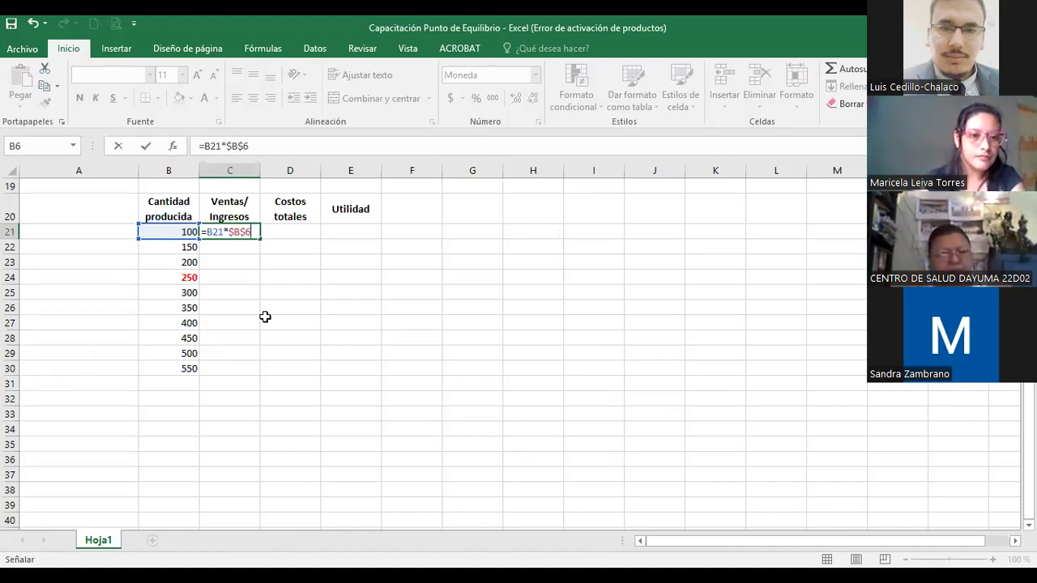
pyautogui.press('Return')
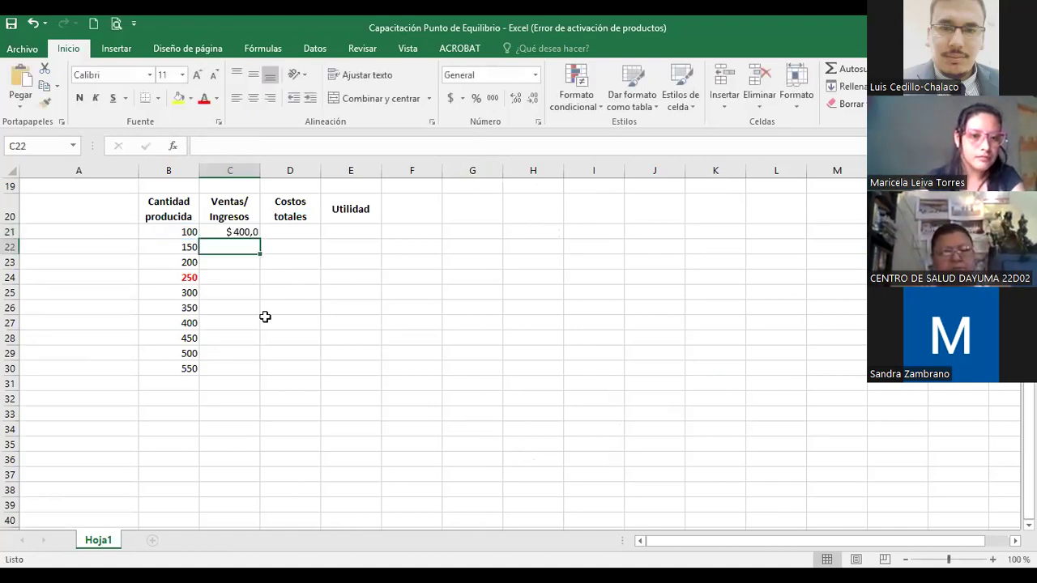
# Review the C21 sales formula against the unit sale price in A6:B6 and the next quantity in B22.
pyautogui.click(256, 233)
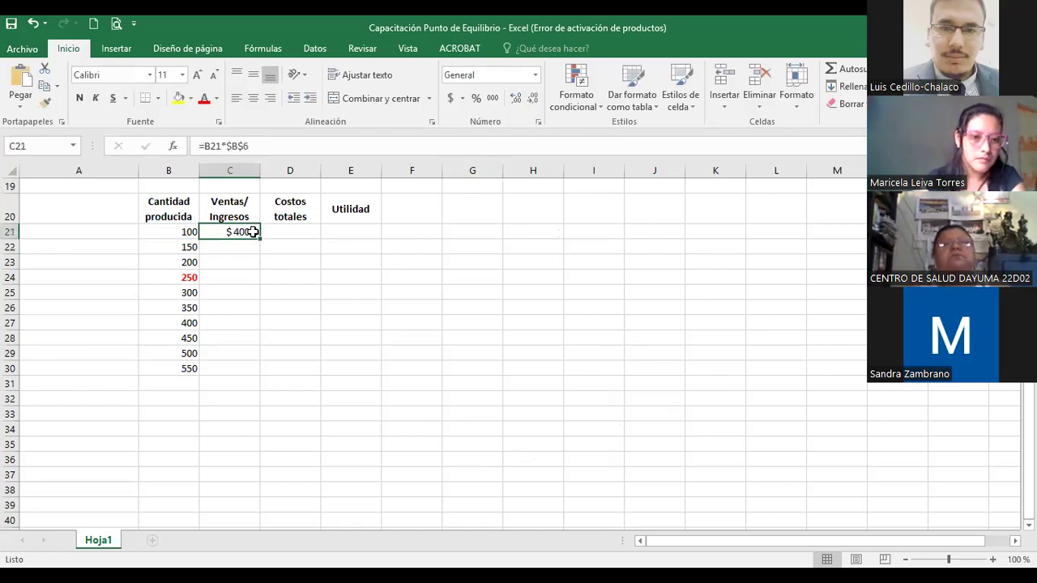
pyautogui.moveTo(259, 238); pyautogui.dragTo(237, 232)
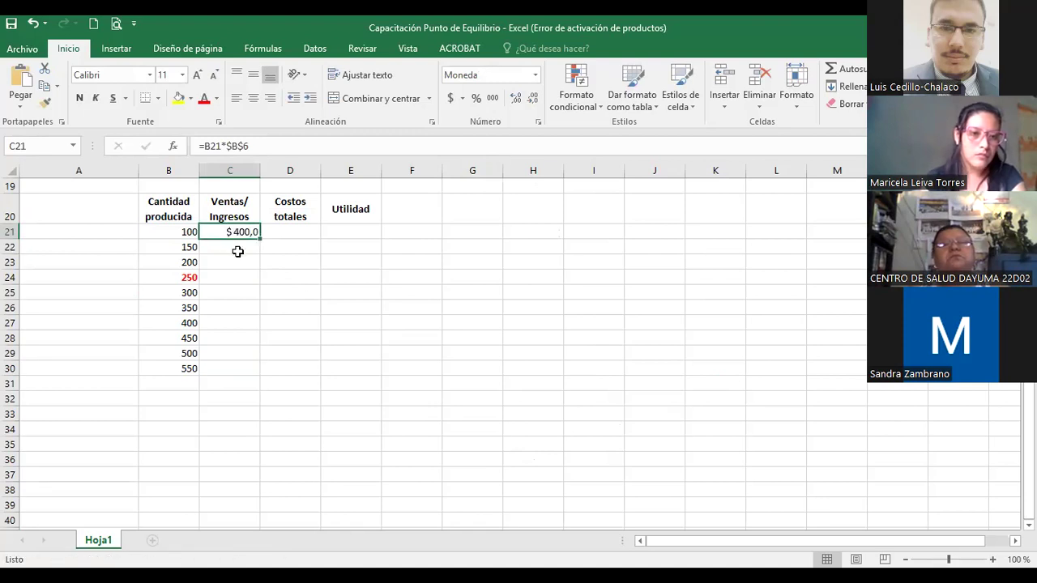
pyautogui.click(238, 252)
pyautogui.scroll(1, 238, 252)
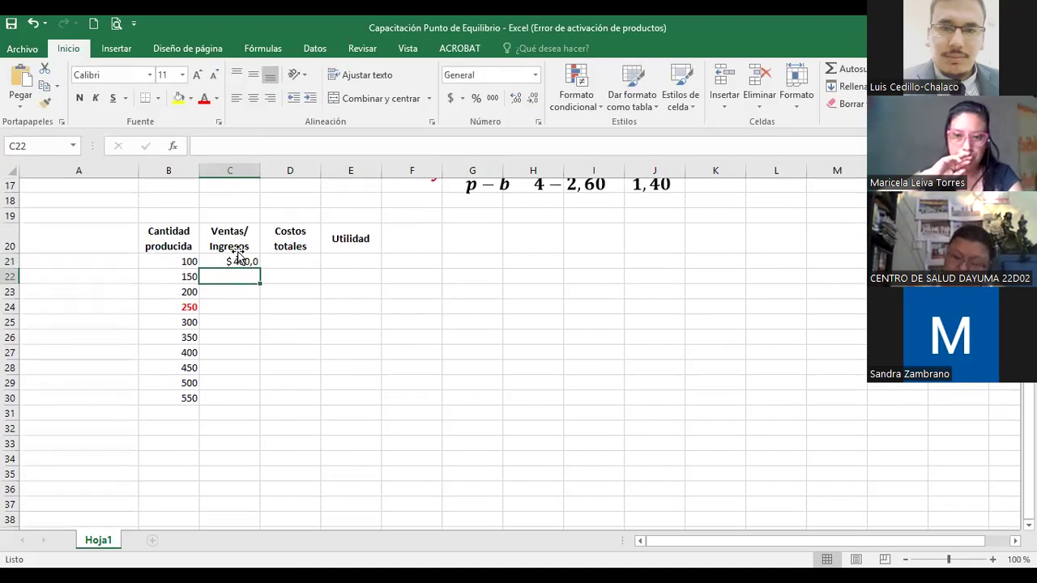
pyautogui.scroll(5, 132, 270)
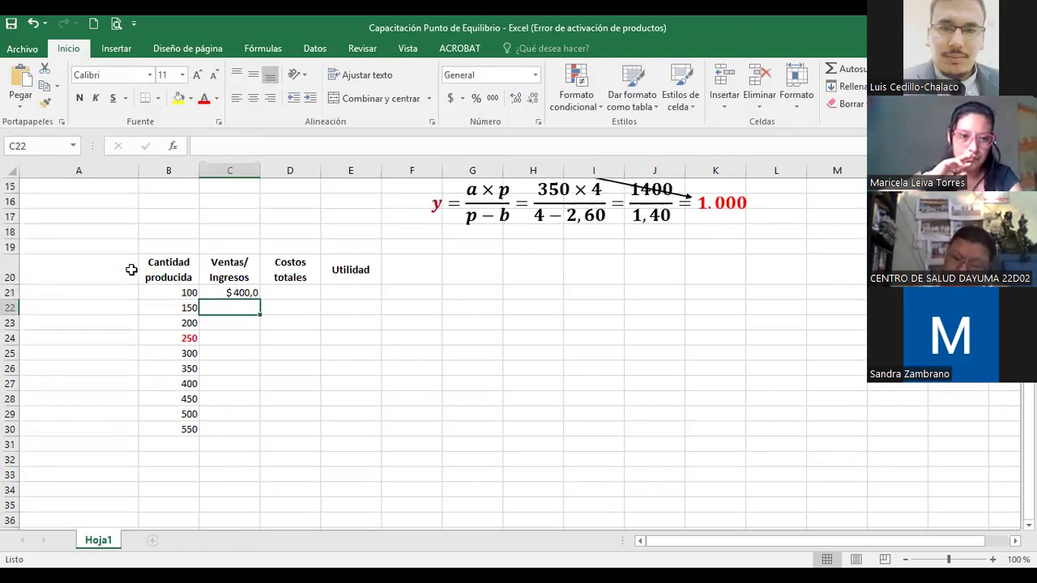
pyautogui.scroll(1, 151, 240)
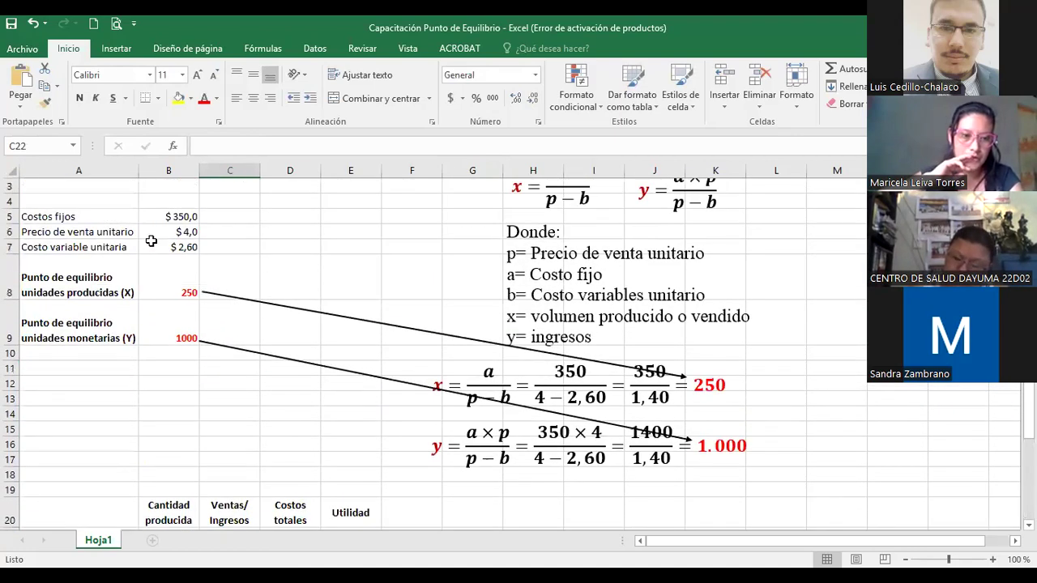
pyautogui.moveTo(104, 233); pyautogui.dragTo(188, 228)
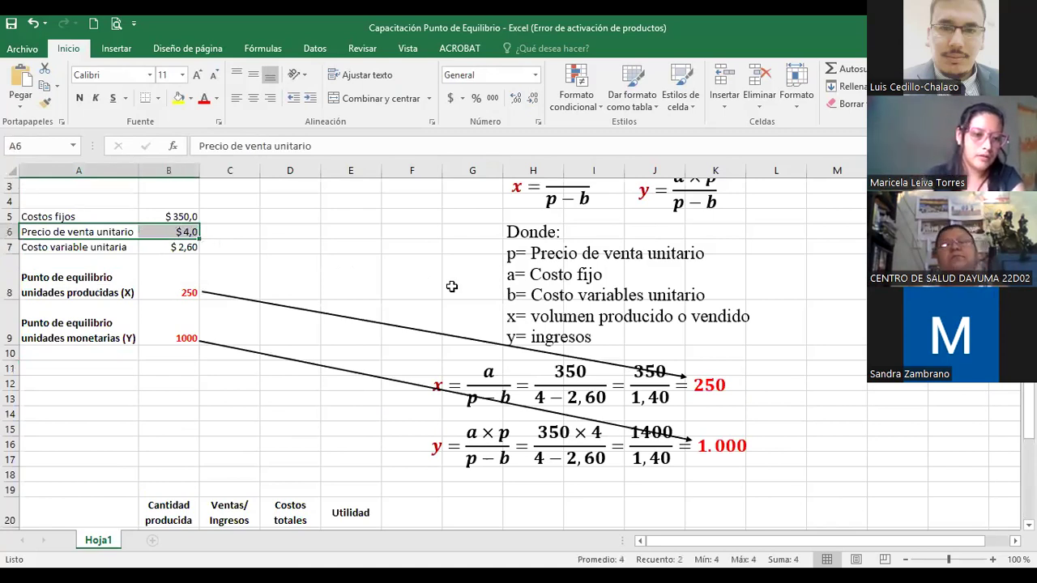
pyautogui.scroll(-4, 452, 286)
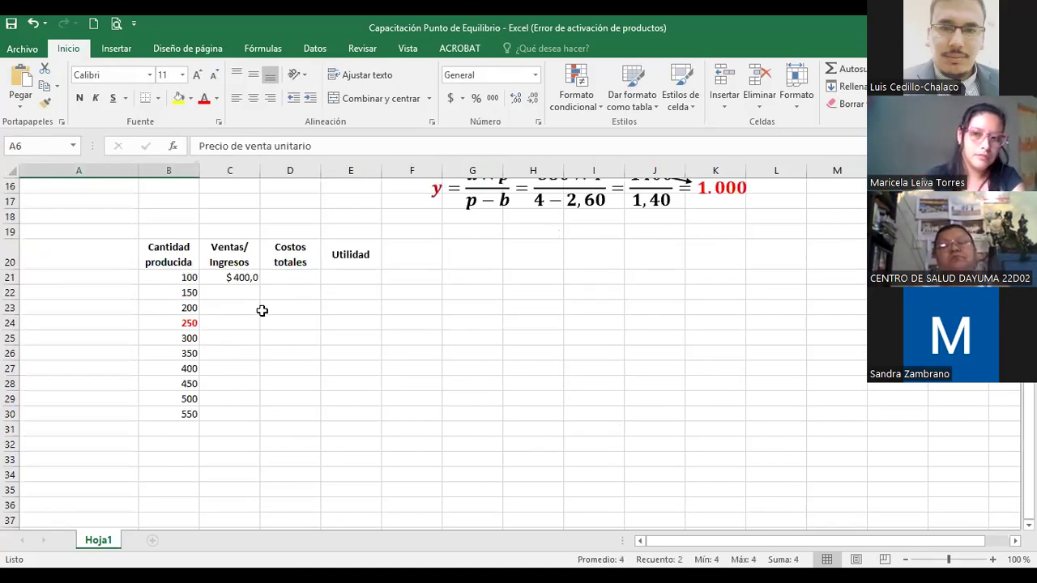
pyautogui.click(178, 293)
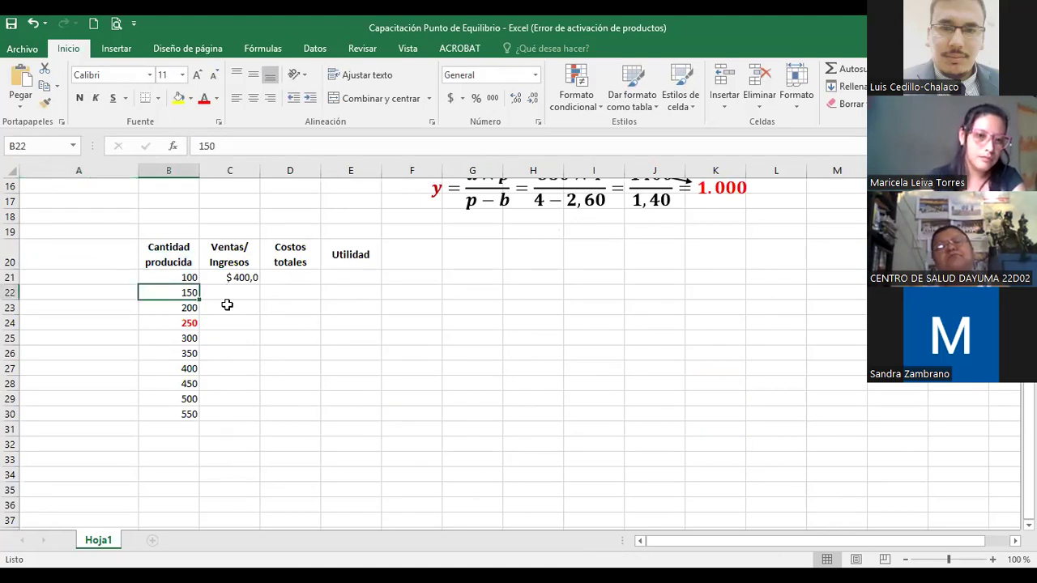
pyautogui.click(228, 294)
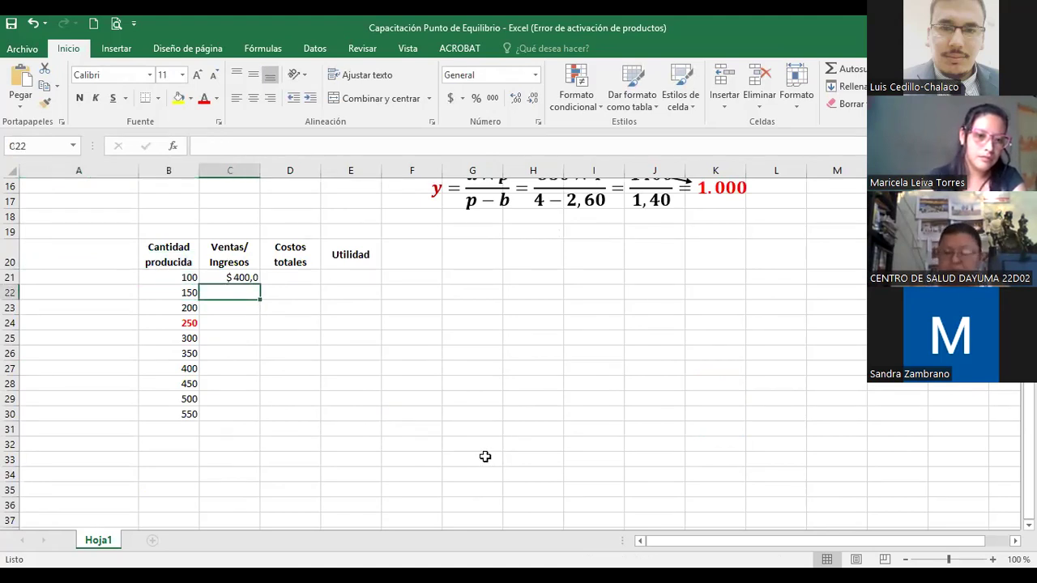
# Fill the sales formula from C21 down through C30 for all the produced quantities.
pyautogui.click(243, 278)
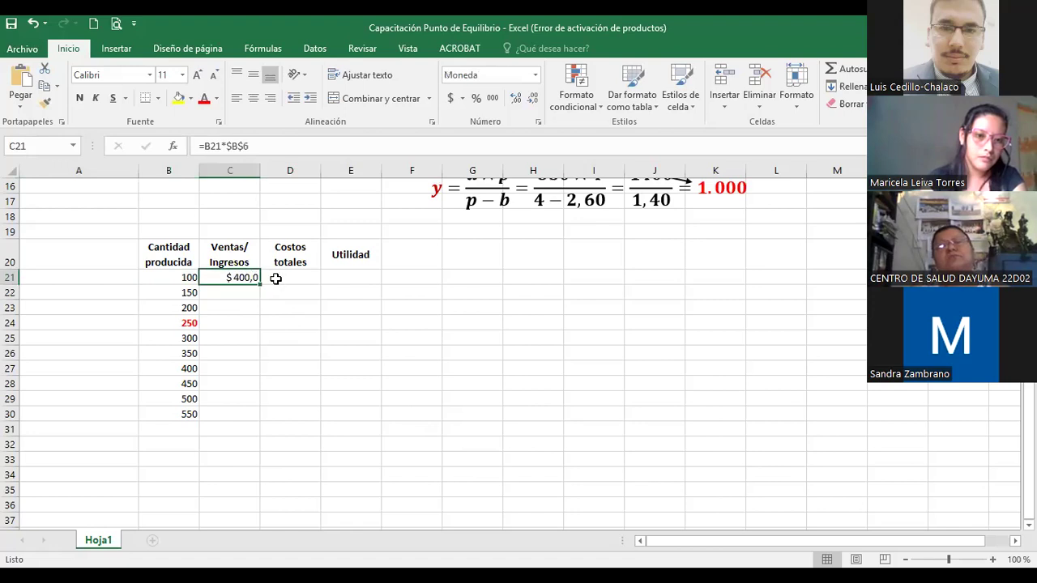
pyautogui.moveTo(260, 285); pyautogui.dragTo(259, 296)
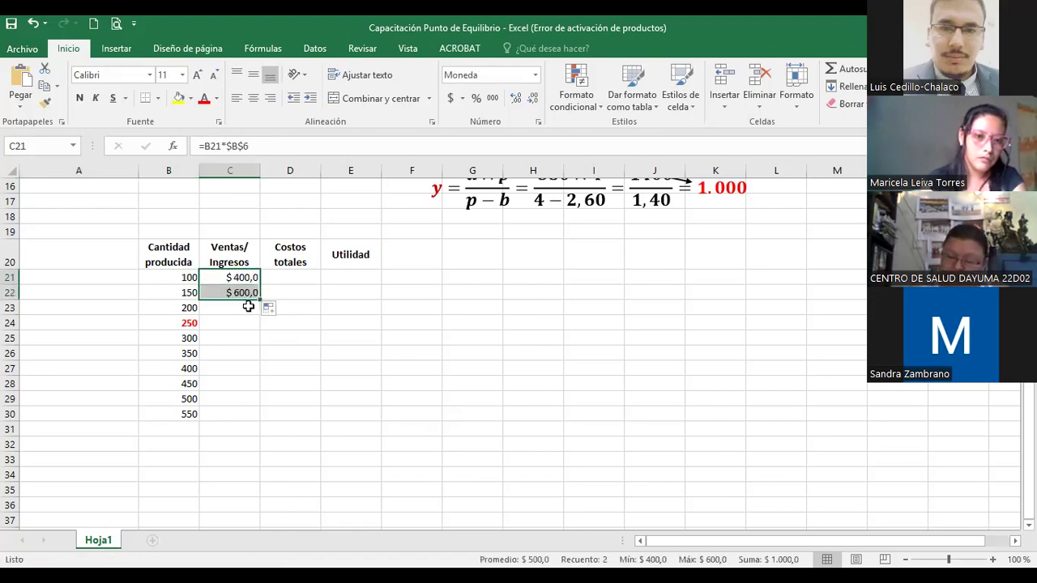
pyautogui.moveTo(261, 299); pyautogui.dragTo(257, 314)
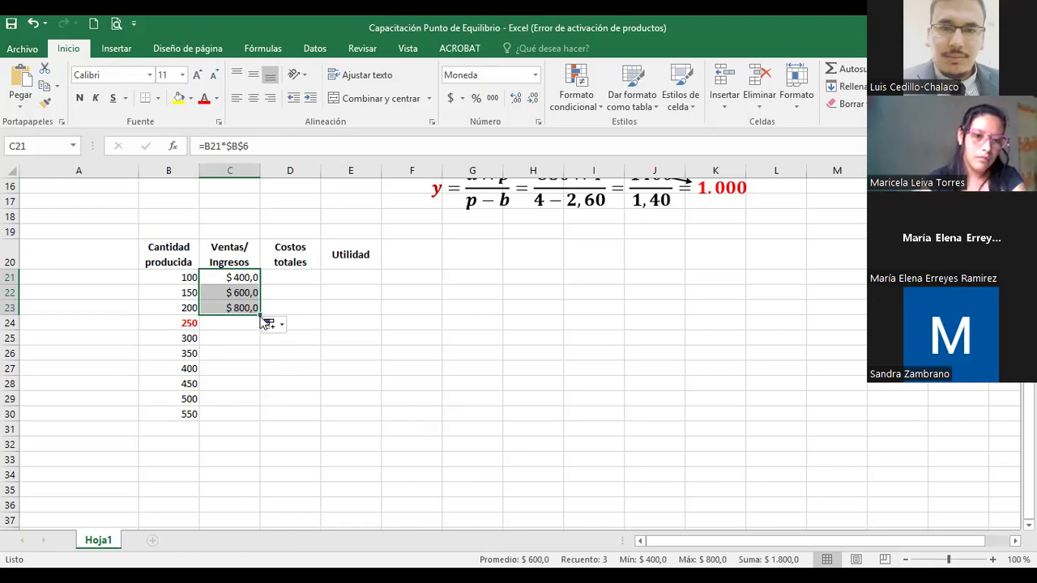
pyautogui.moveTo(259, 316); pyautogui.dragTo(260, 330)
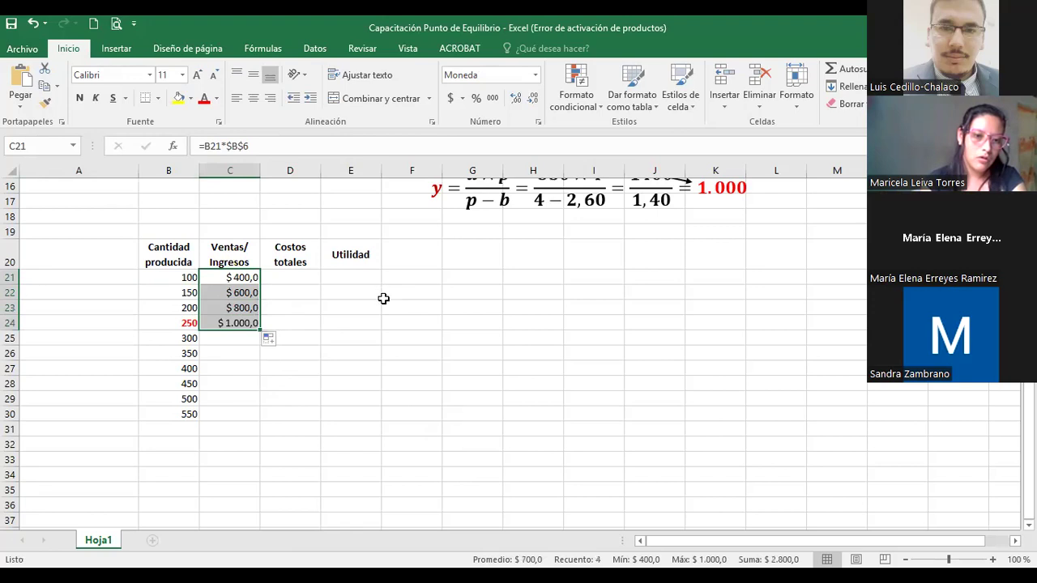
pyautogui.moveTo(261, 327); pyautogui.dragTo(257, 414)
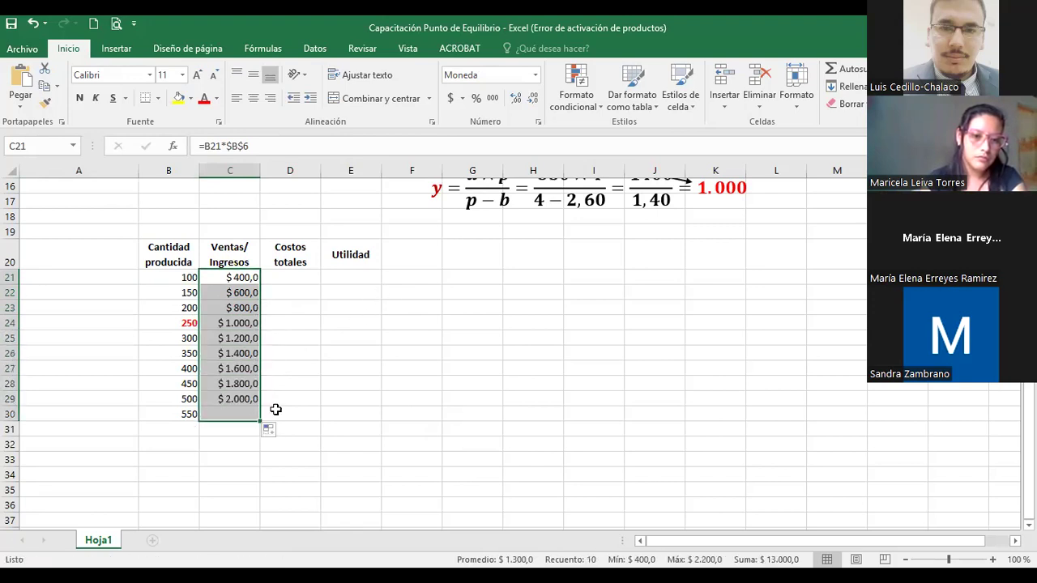
pyautogui.click(371, 349)
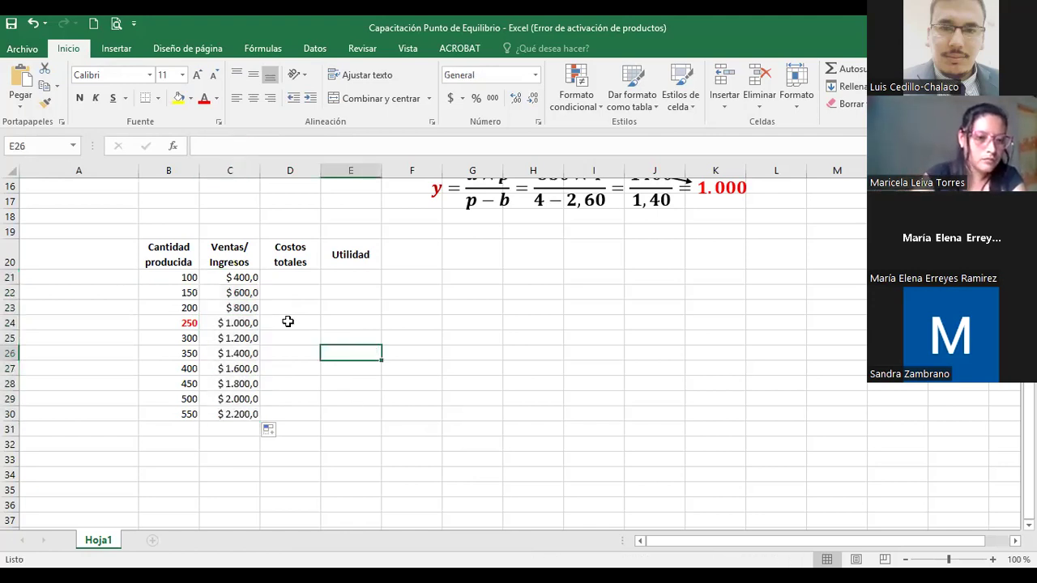
# Examine the produced quantities in B20:B30, the sales in C20:C30 and the unit sale price in B6.
pyautogui.click(187, 261)
pyautogui.moveTo(187, 262); pyautogui.dragTo(178, 407)
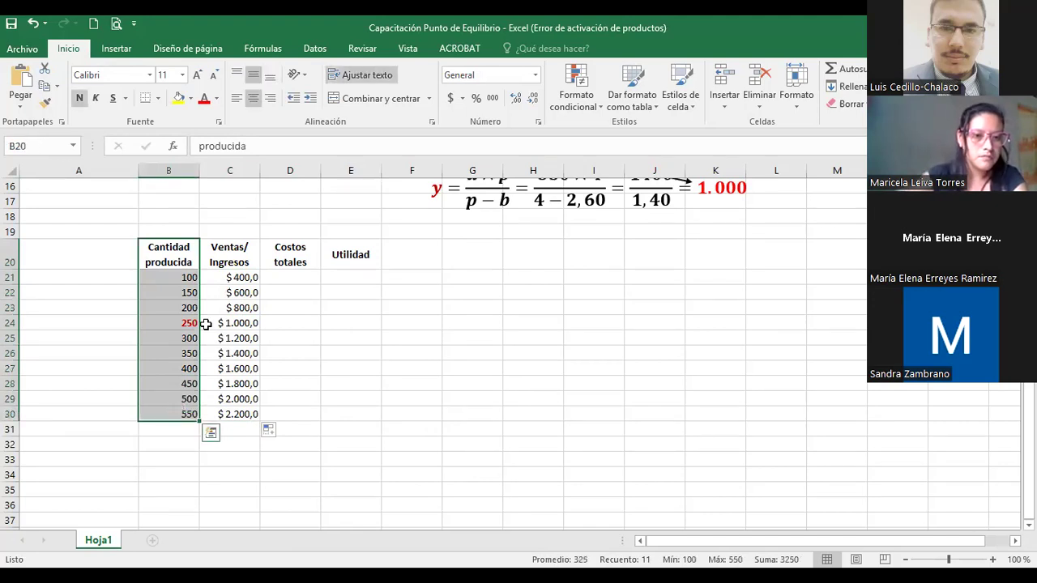
pyautogui.moveTo(229, 253); pyautogui.dragTo(233, 414)
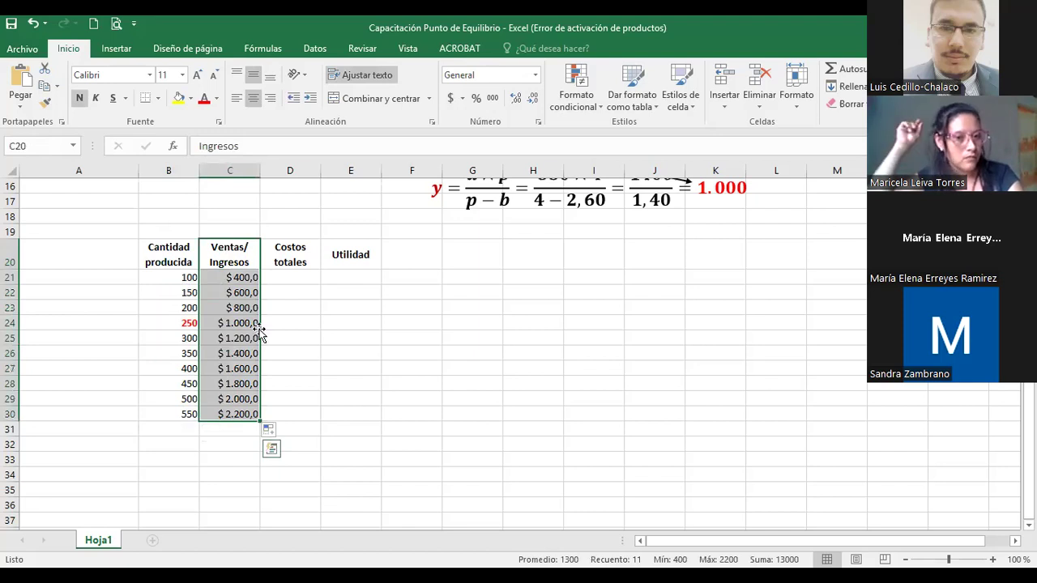
pyautogui.scroll(3, 189, 189)
pyautogui.click(189, 189)
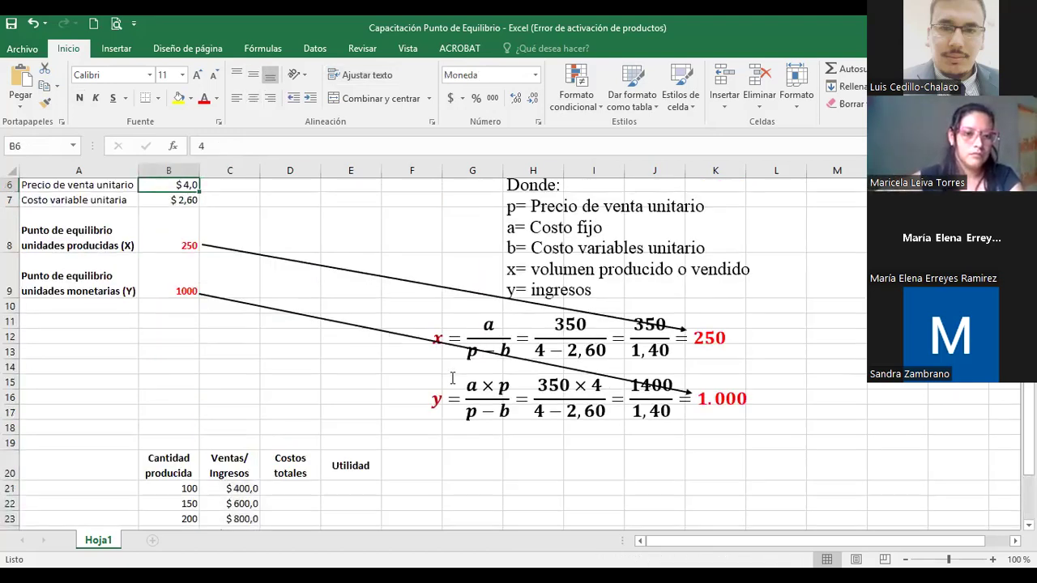
# Add a comment to the C20 sales header reading "Los ingresos se calculan multiplicando el precio del producto por la cantidad producida.".
pyautogui.scroll(-2, 452, 378)
pyautogui.click(240, 318)
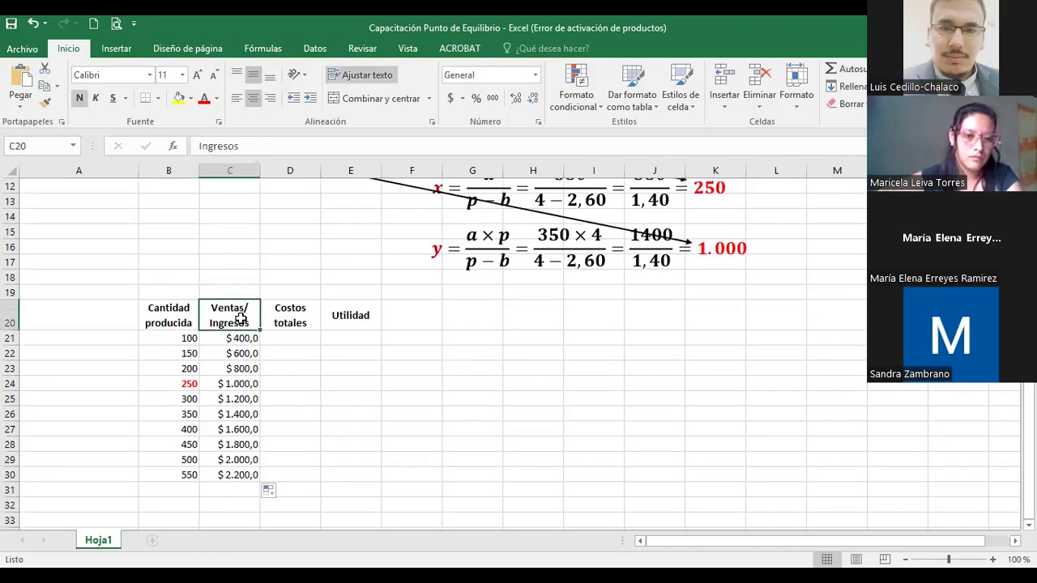
pyautogui.rightClick(242, 319)
pyautogui.click(298, 483)
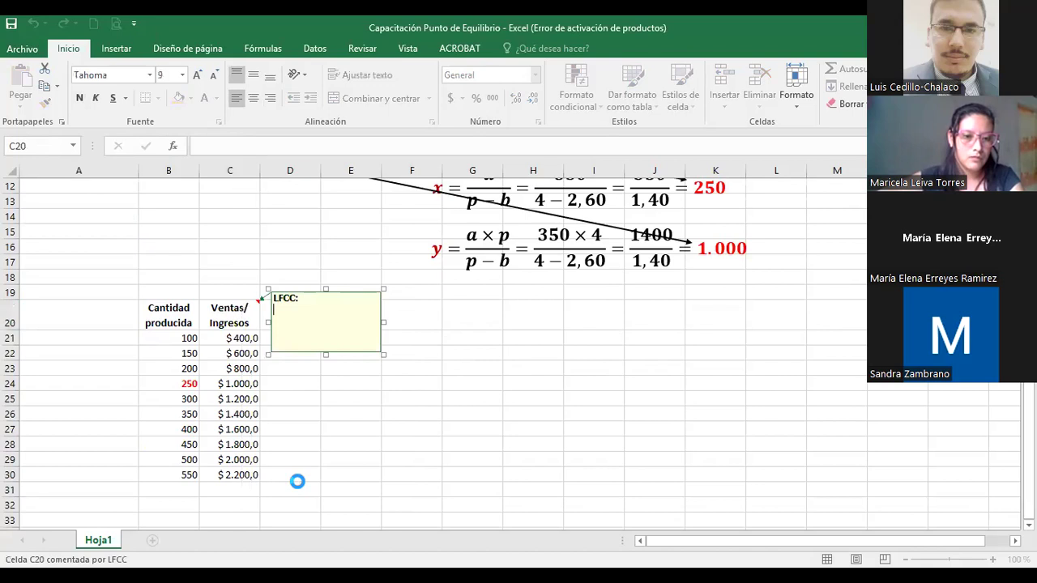
pyautogui.write('Los ingresos se c')
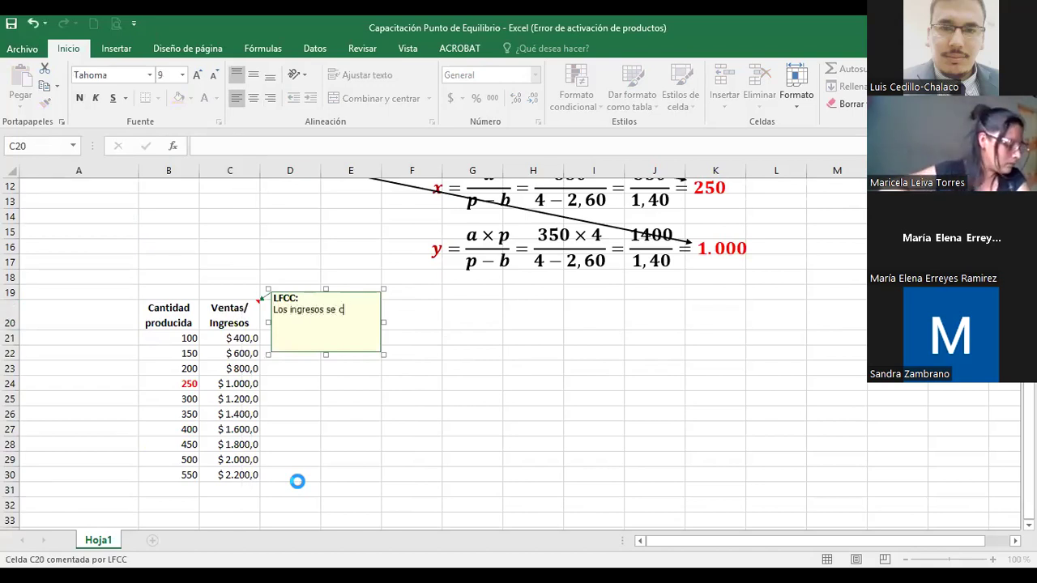
pyautogui.write('alculan mul')
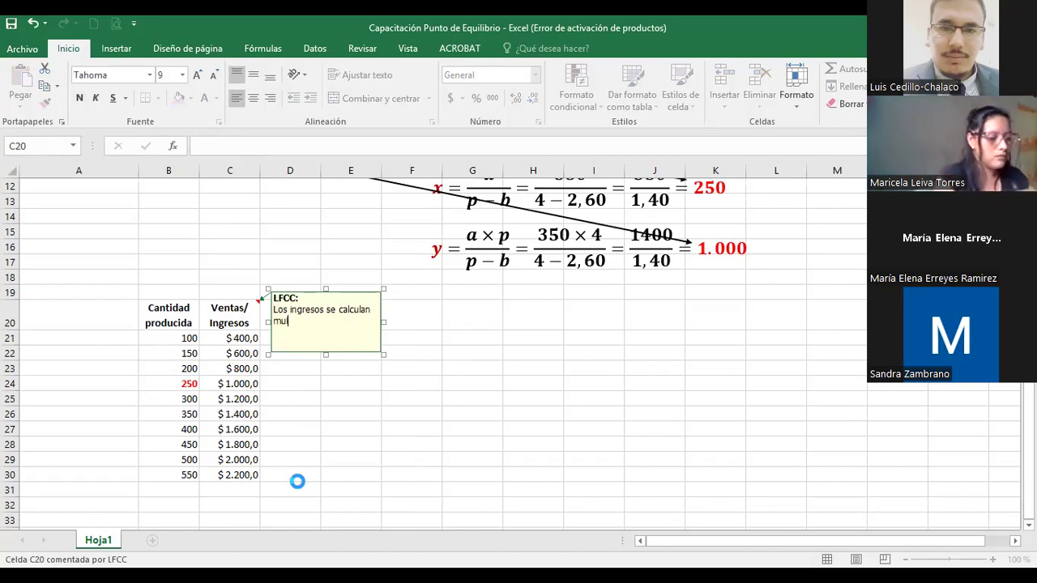
pyautogui.write('tiplicando ')
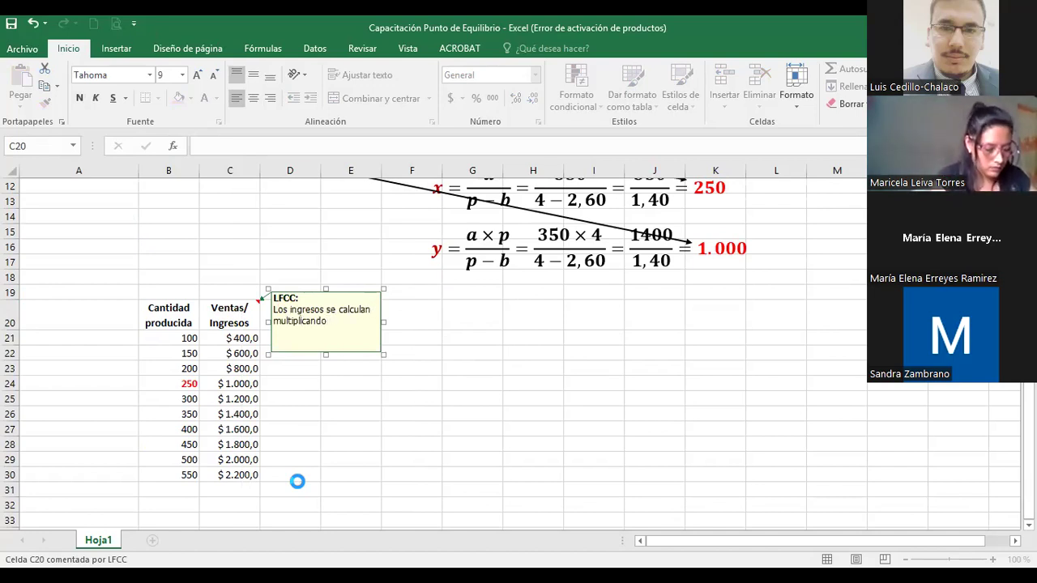
pyautogui.write('el prec')
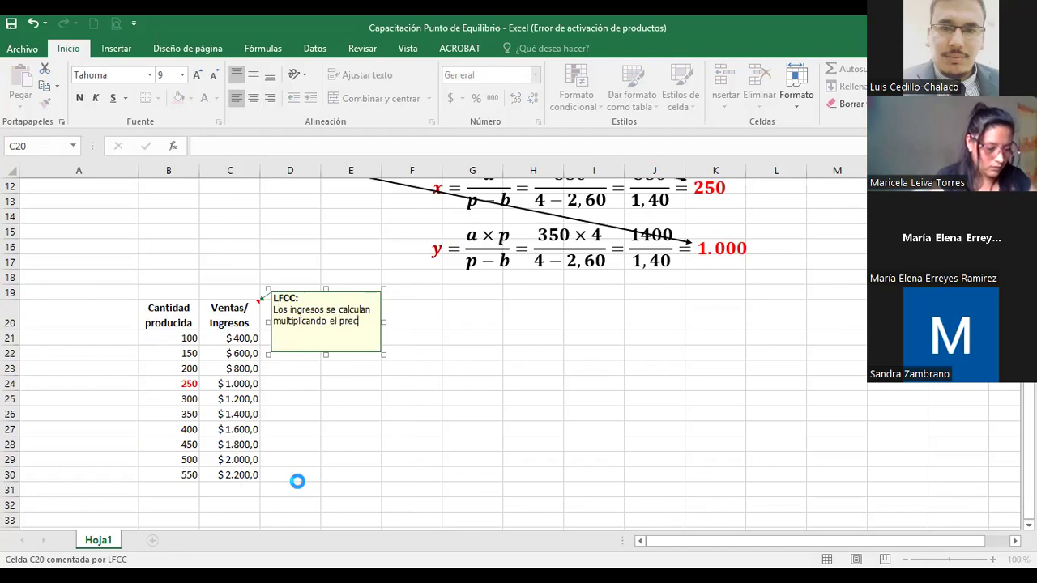
pyautogui.write('io del pro')
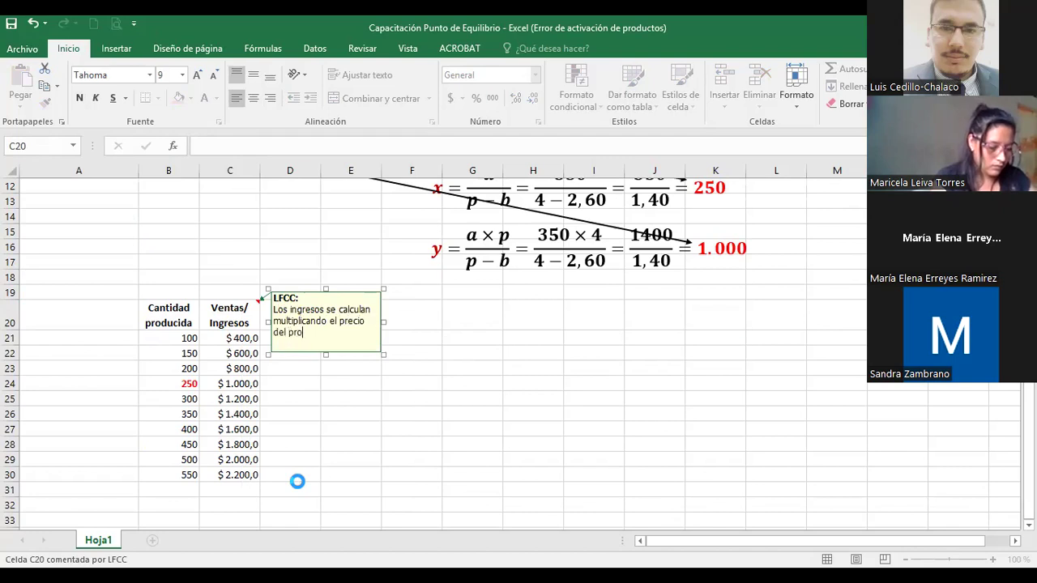
pyautogui.write('ducto por')
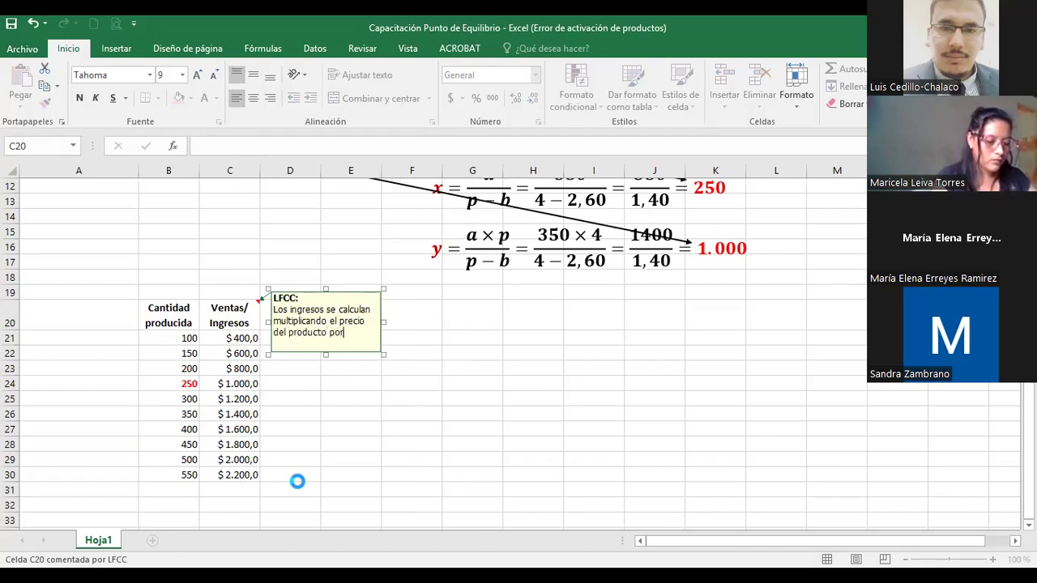
pyautogui.write(' la cantida')
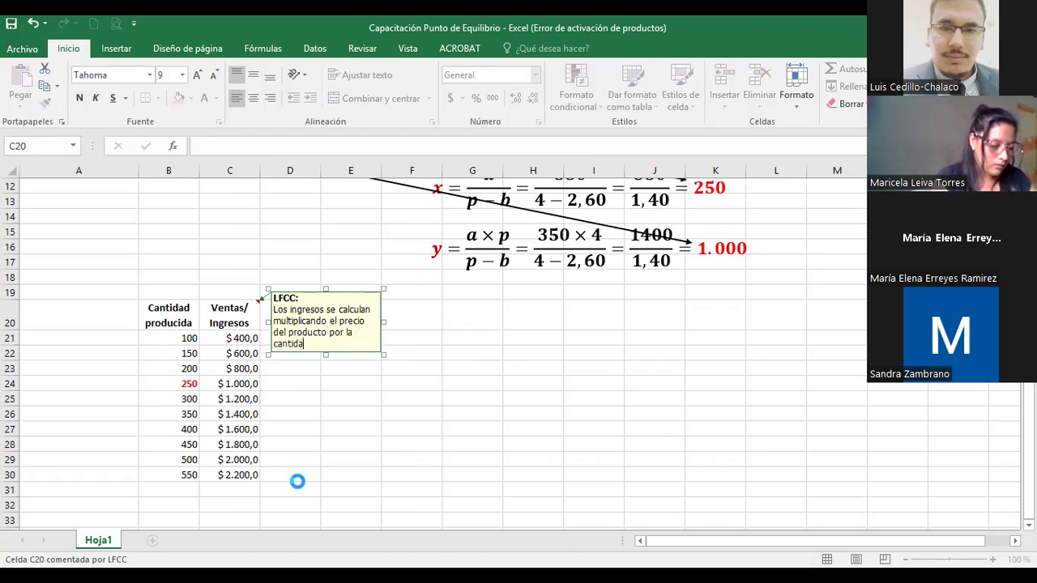
pyautogui.write('d vend')
pyautogui.press('BackSpace')
pyautogui.press('BackSpace')
pyautogui.press('BackSpace')
pyautogui.press('BackSpace')
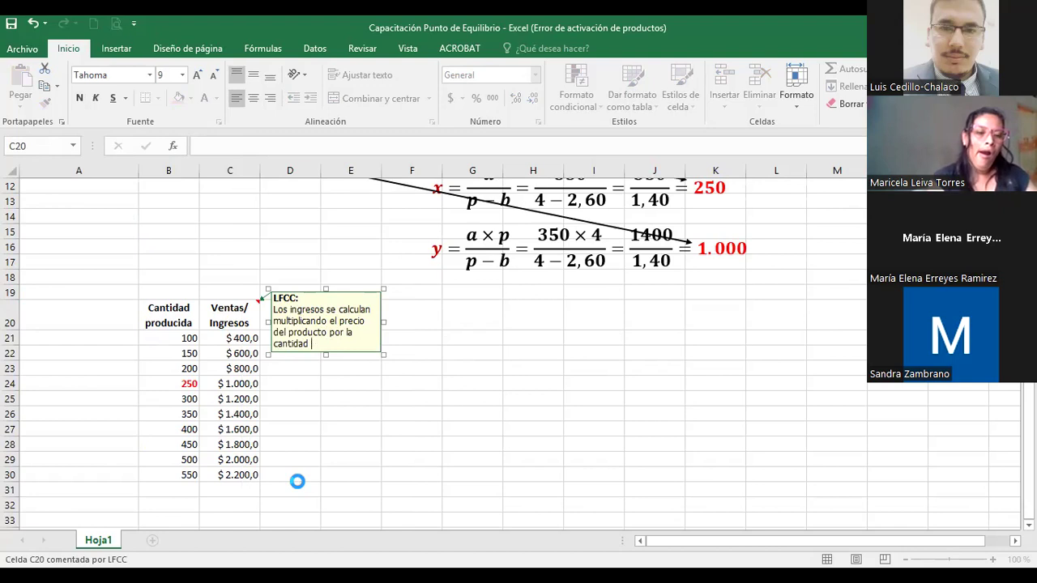
pyautogui.write('producida')
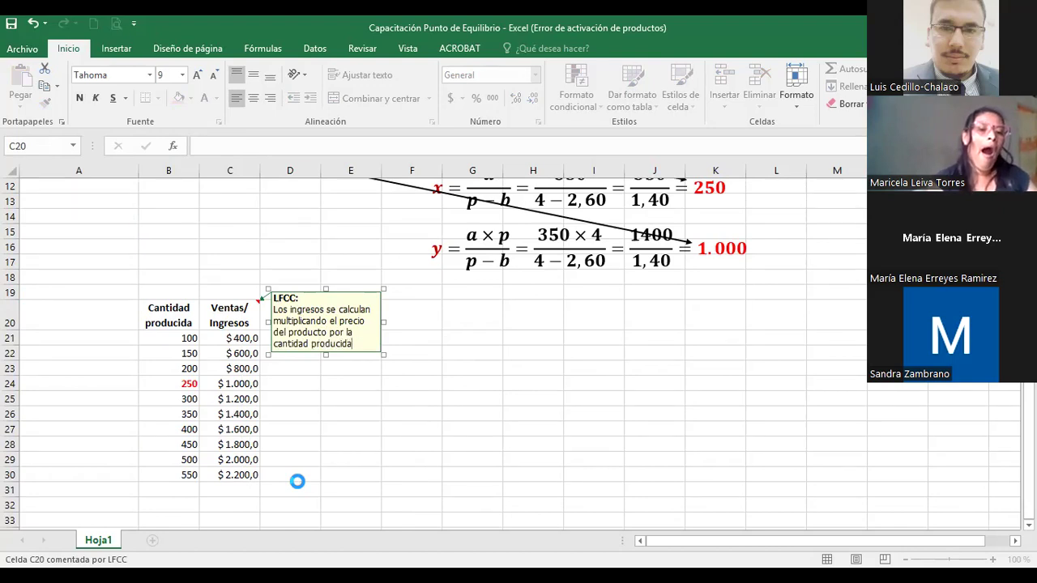
pyautogui.write('.')
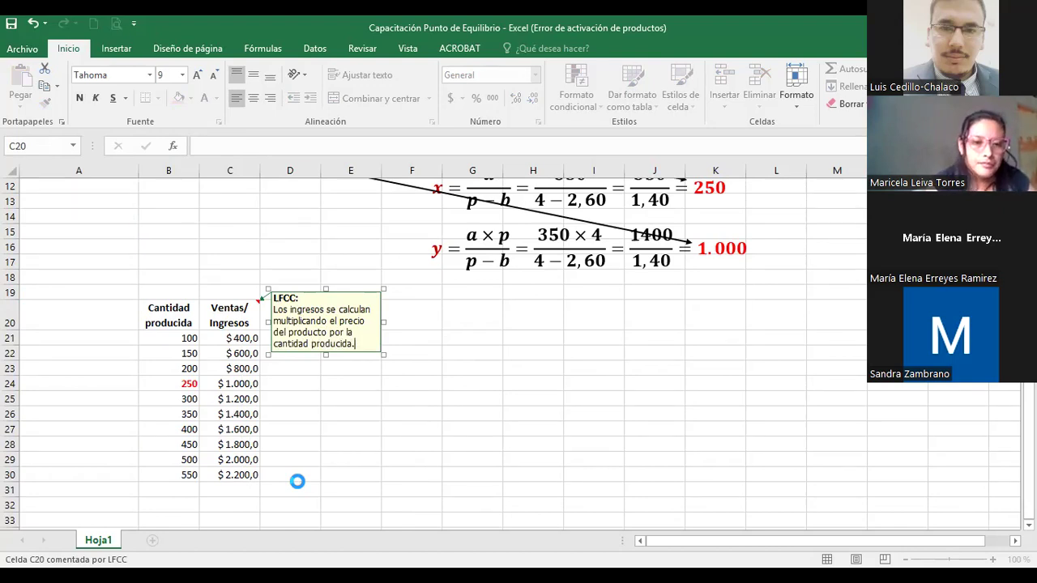
pyautogui.click(298, 481)
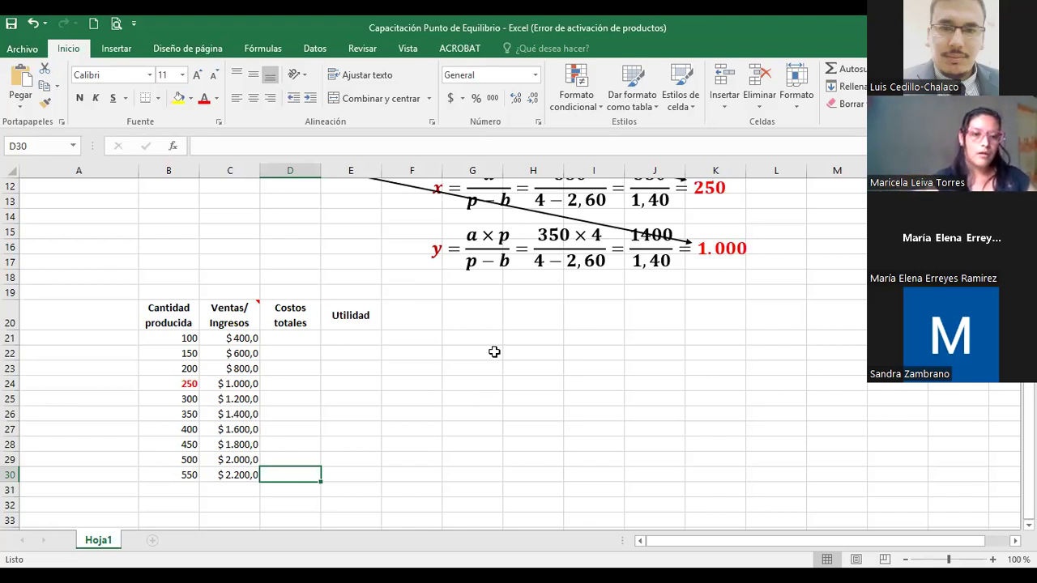
# Add a comment to the D20 total costs header reading "Los costos totales están compuestos de los costos fijos y los costos variables.".
pyautogui.click(300, 337)
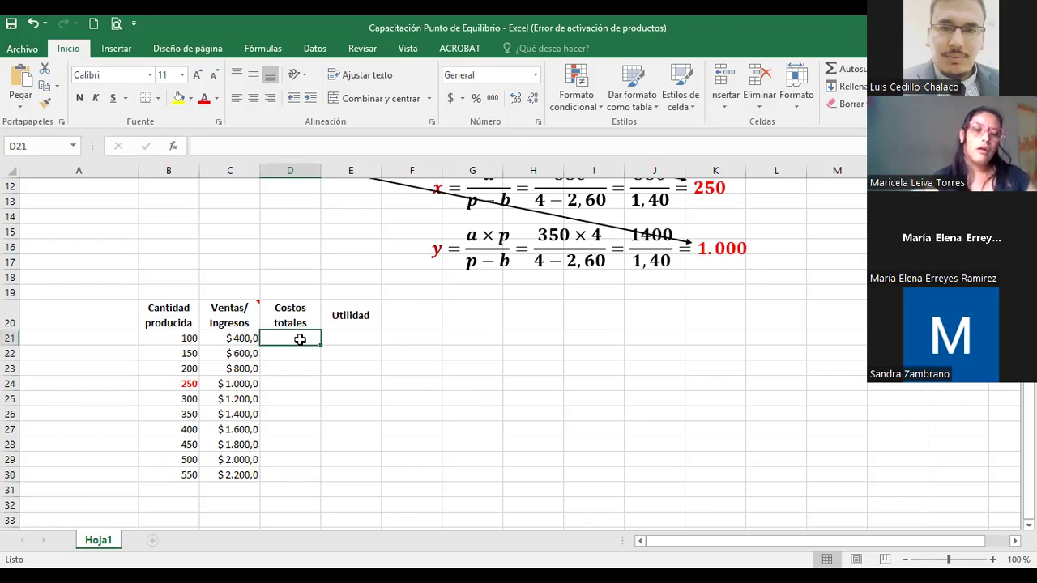
pyautogui.click(300, 322)
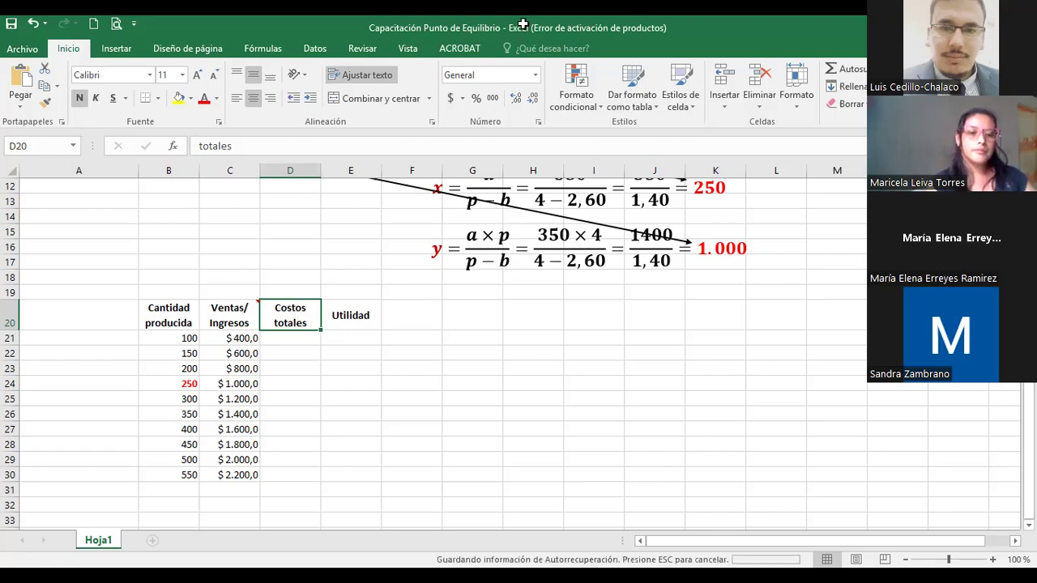
pyautogui.rightClick(301, 319)
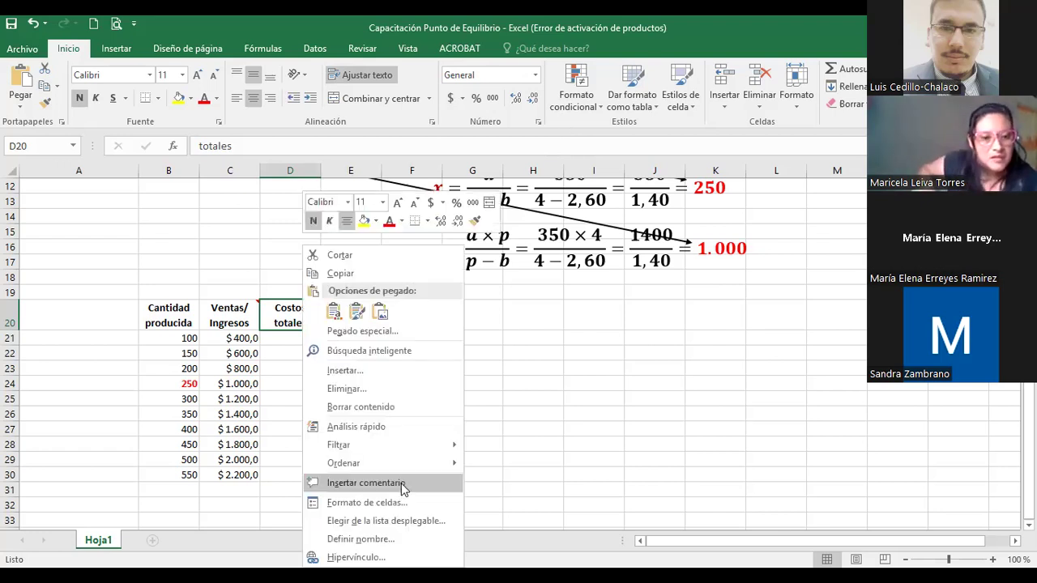
pyautogui.click(403, 483)
pyautogui.write('Los')
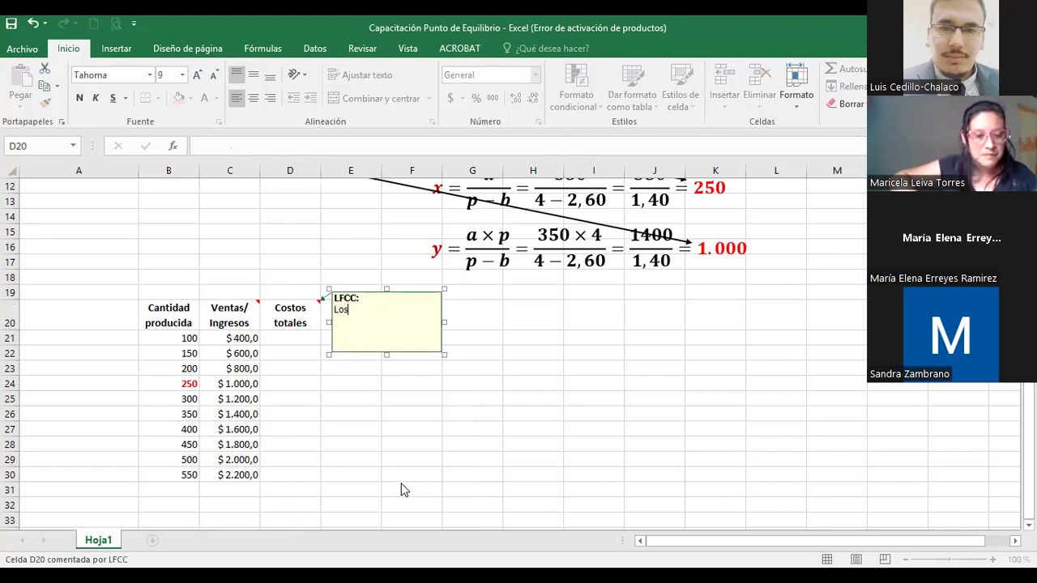
pyautogui.write(' costos total')
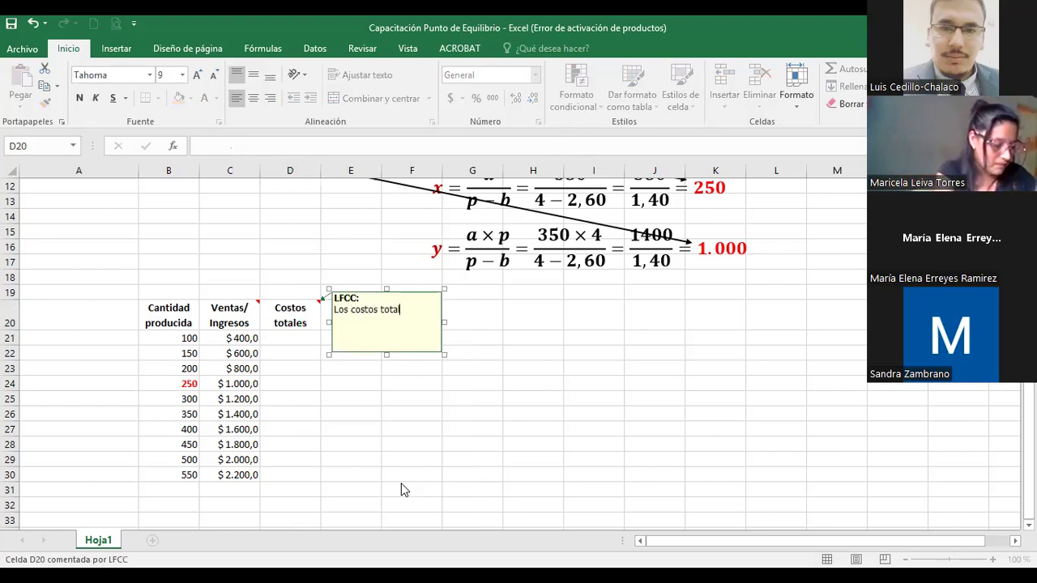
pyautogui.write('es est')
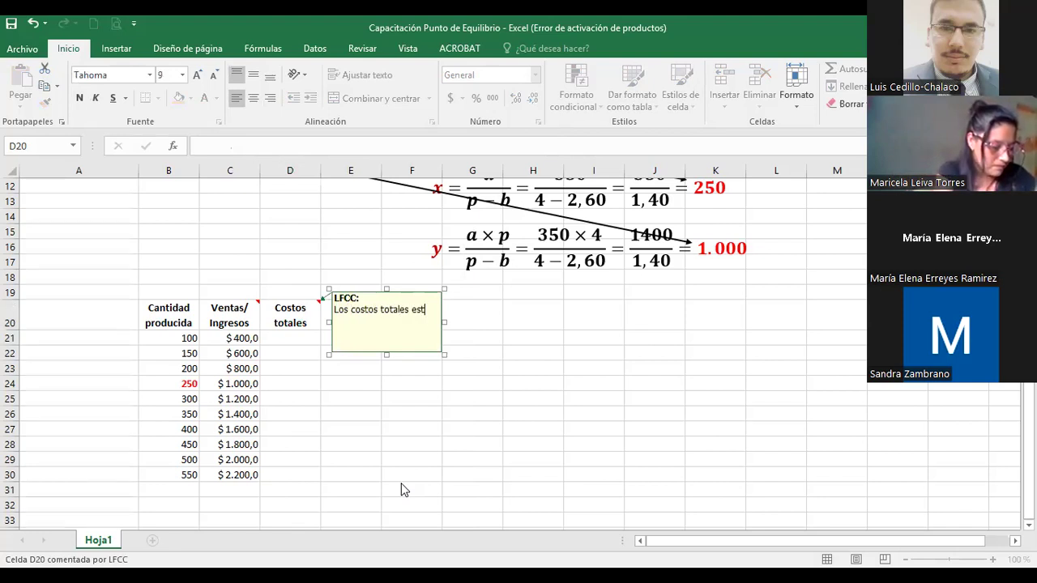
pyautogui.write('án compue')
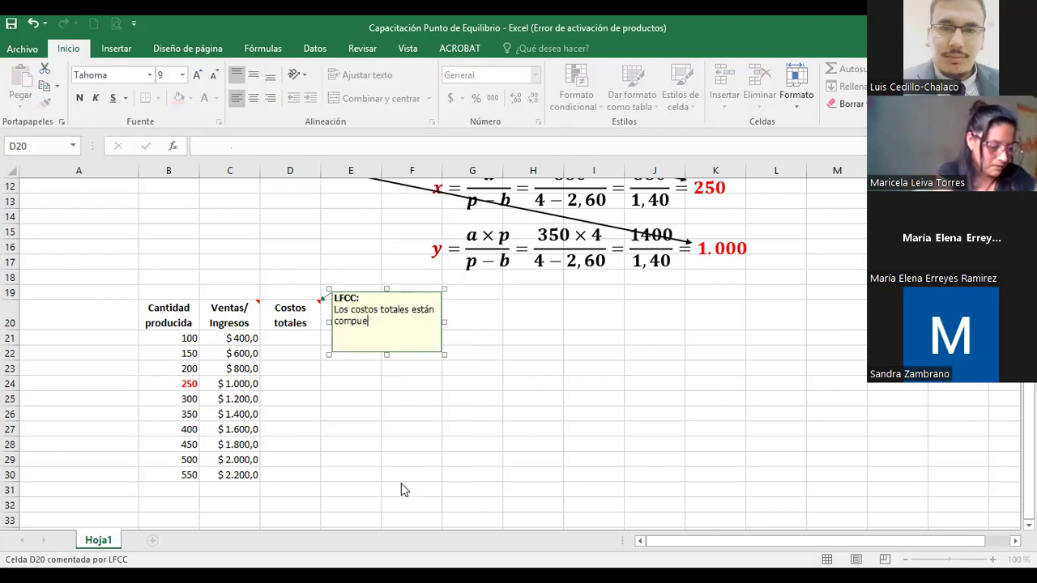
pyautogui.write('stos de los cos')
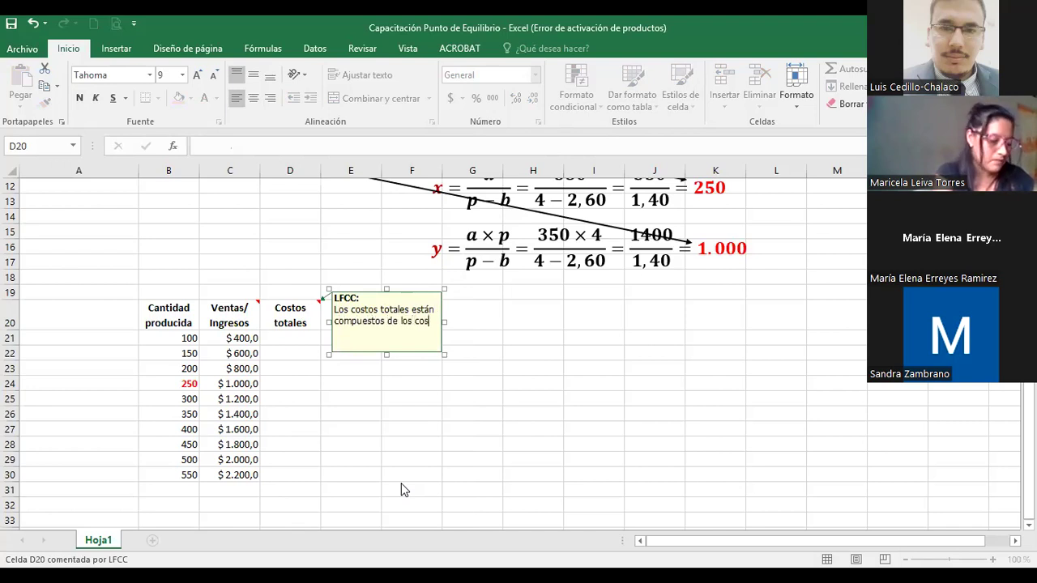
pyautogui.write('tos fijos y')
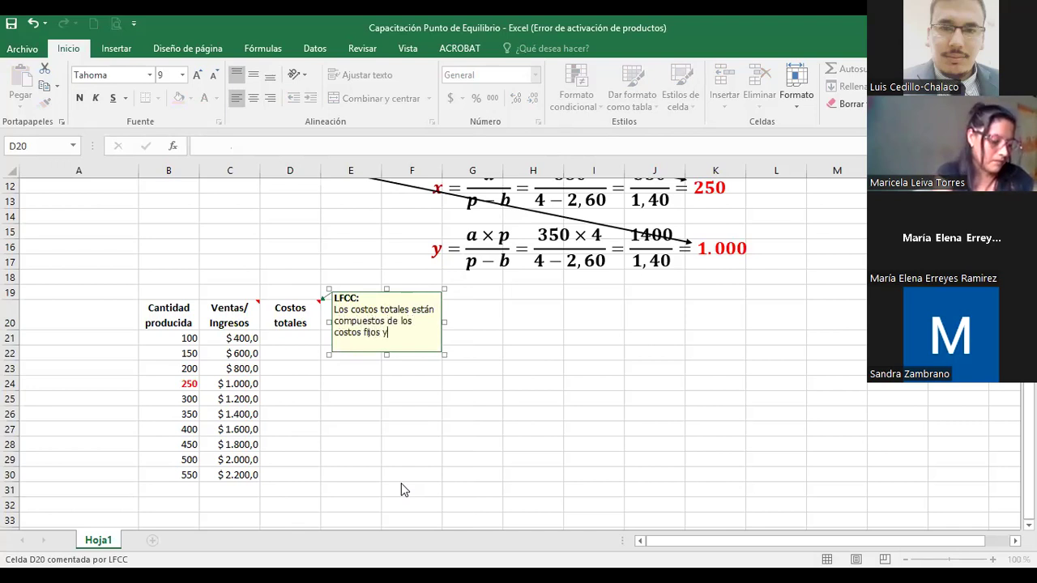
pyautogui.write(' los costos va')
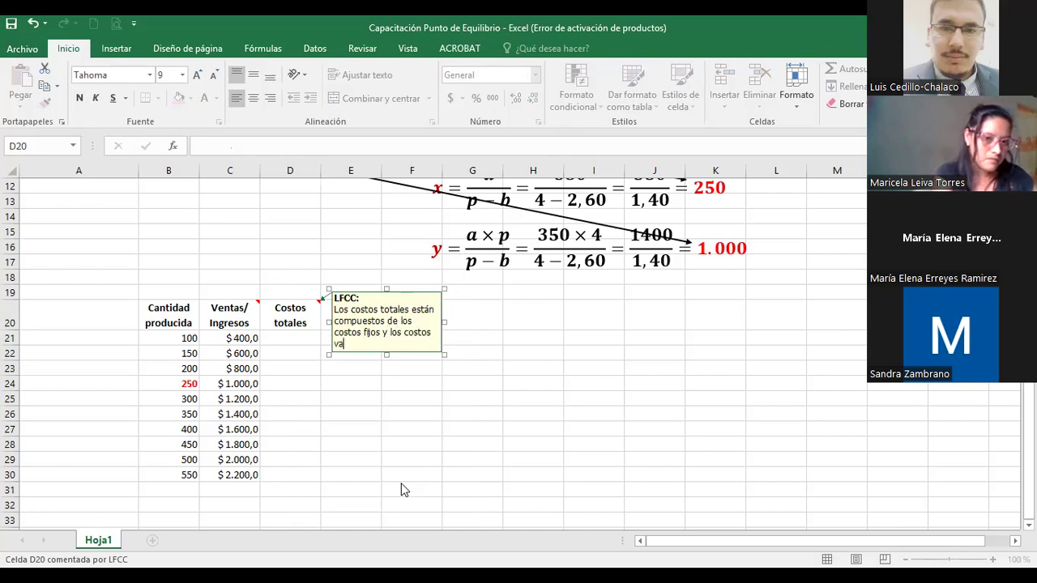
pyautogui.write('riables')
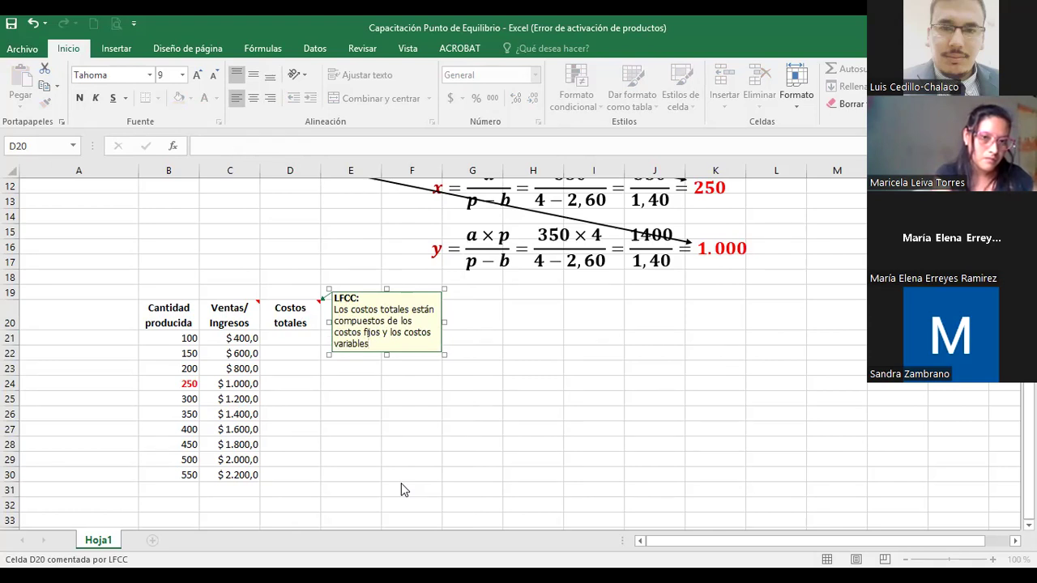
pyautogui.write('.')
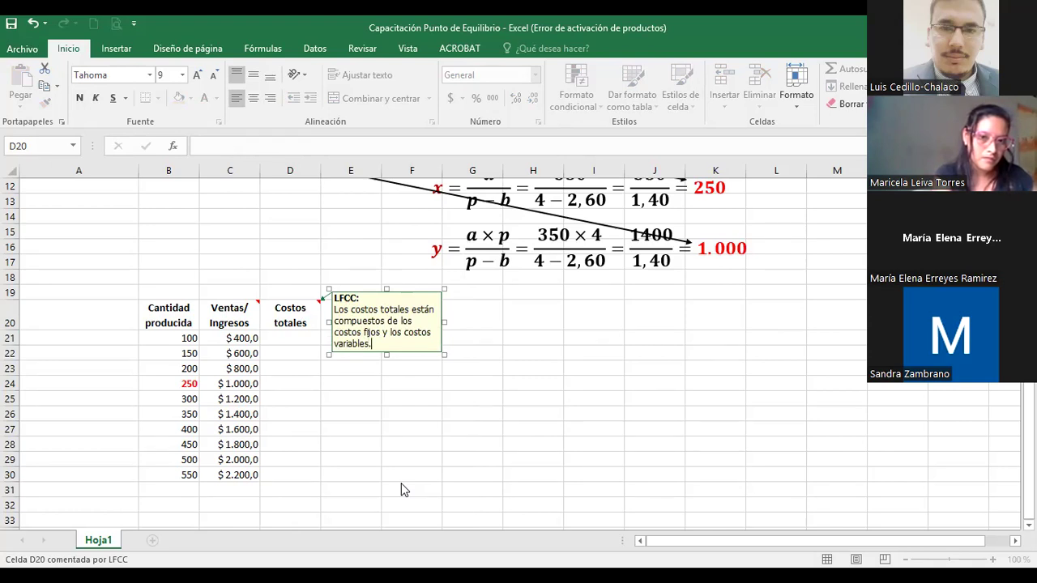
pyautogui.click(286, 339)
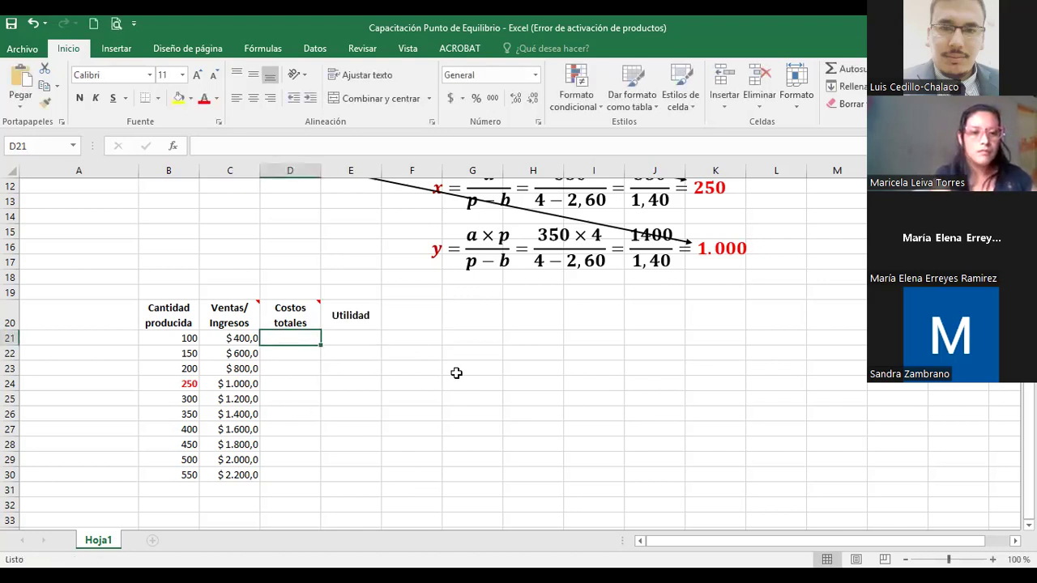
# Try building the total costs formula in D21 as =B5+B7*B21 from the fixed cost, unit variable cost and produced quantity.
pyautogui.click(318, 347)
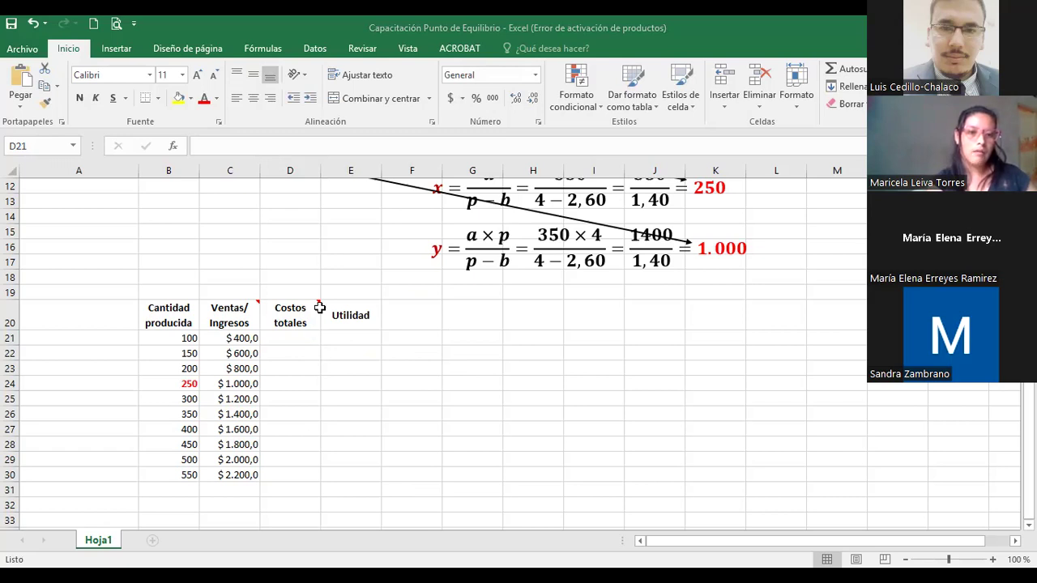
pyautogui.scroll(4, 320, 308)
pyautogui.scroll(-1, 319, 305)
pyautogui.scroll(1, 250, 289)
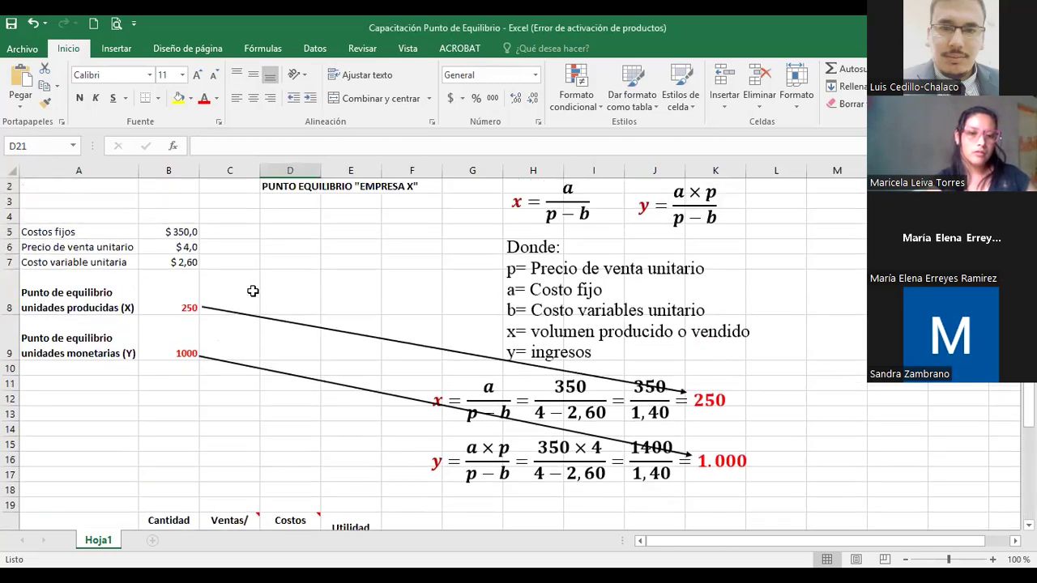
pyautogui.scroll(-4, 218, 268)
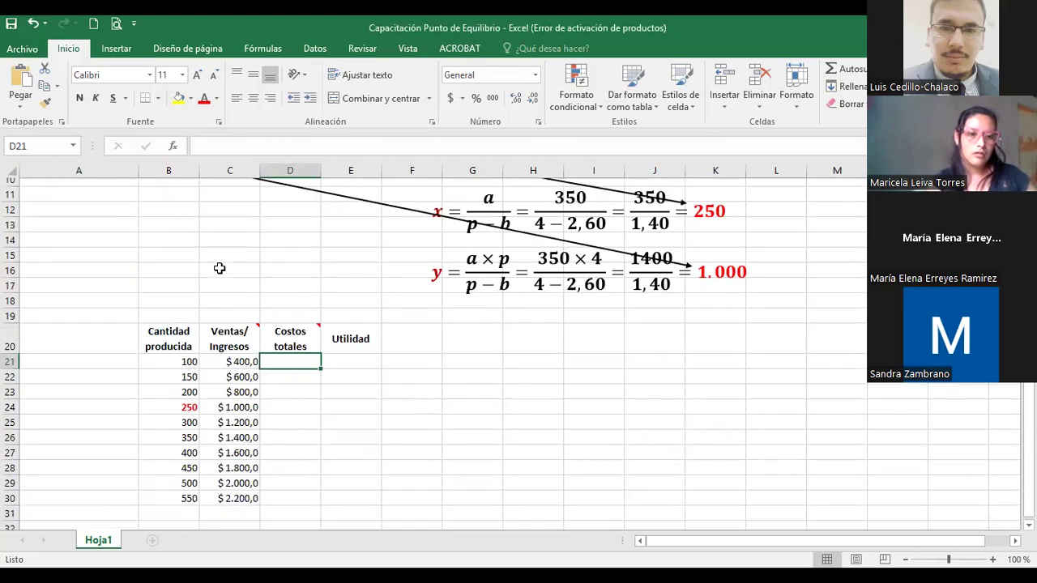
pyautogui.write('=')
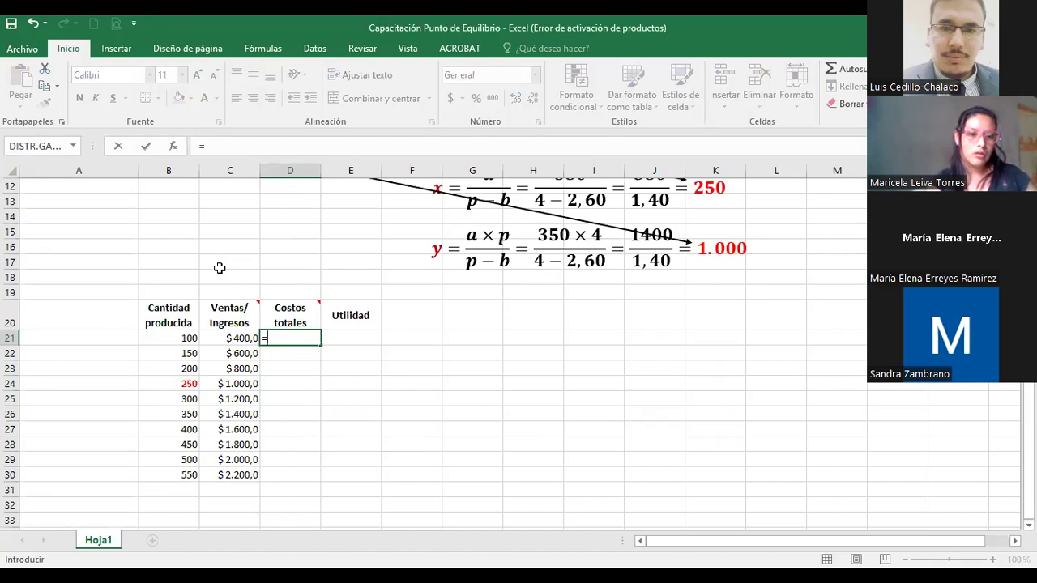
pyautogui.scroll(4, 218, 268)
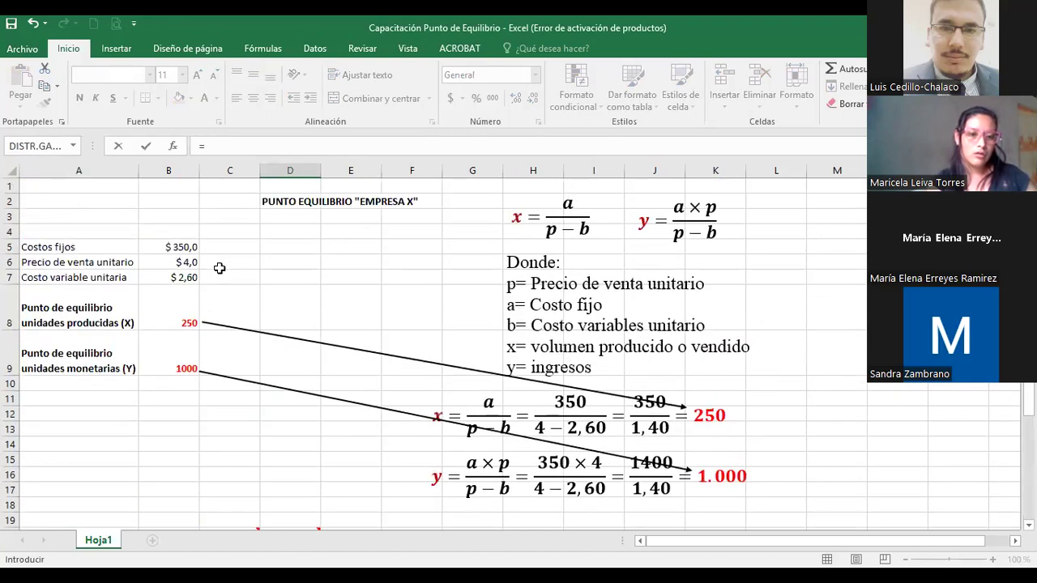
pyautogui.click(173, 248)
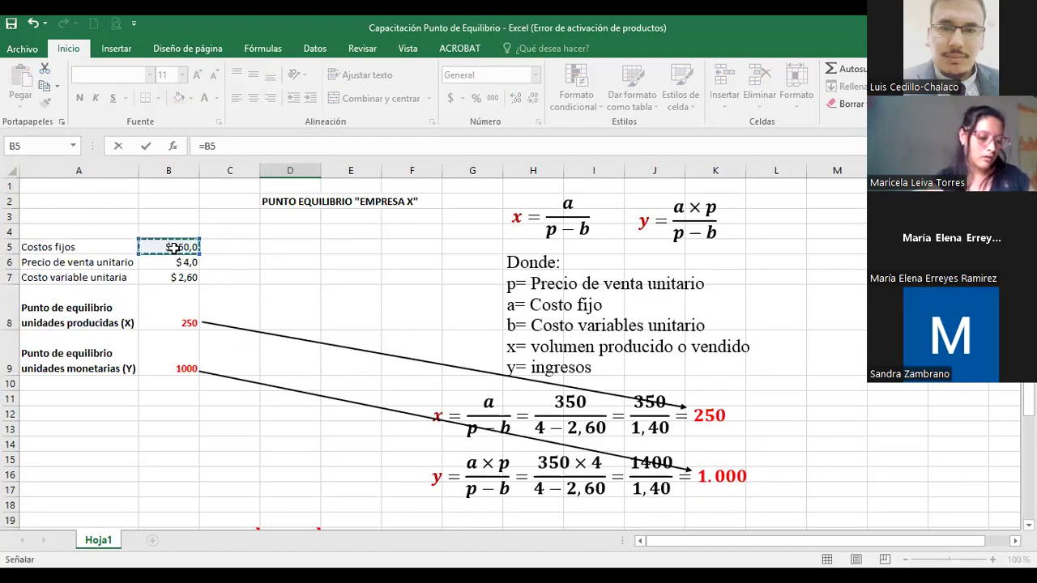
pyautogui.write('+')
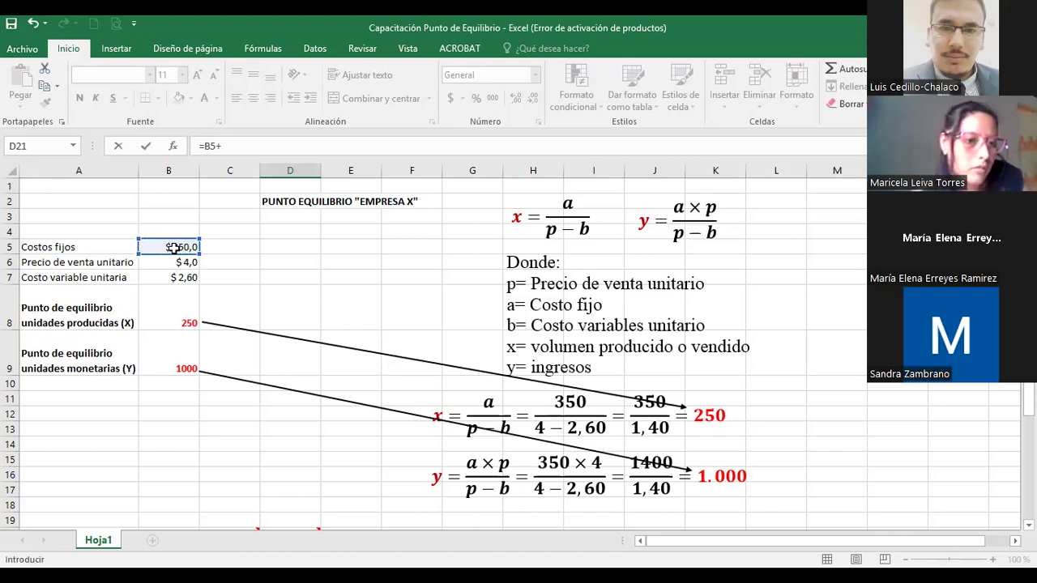
pyautogui.scroll(-3, 173, 248)
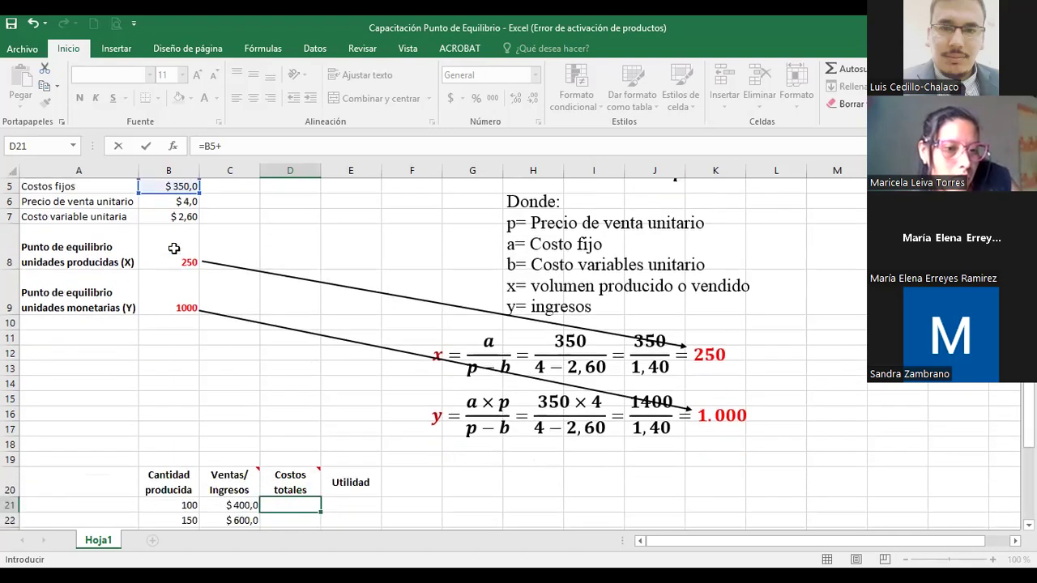
pyautogui.scroll(2, 174, 247)
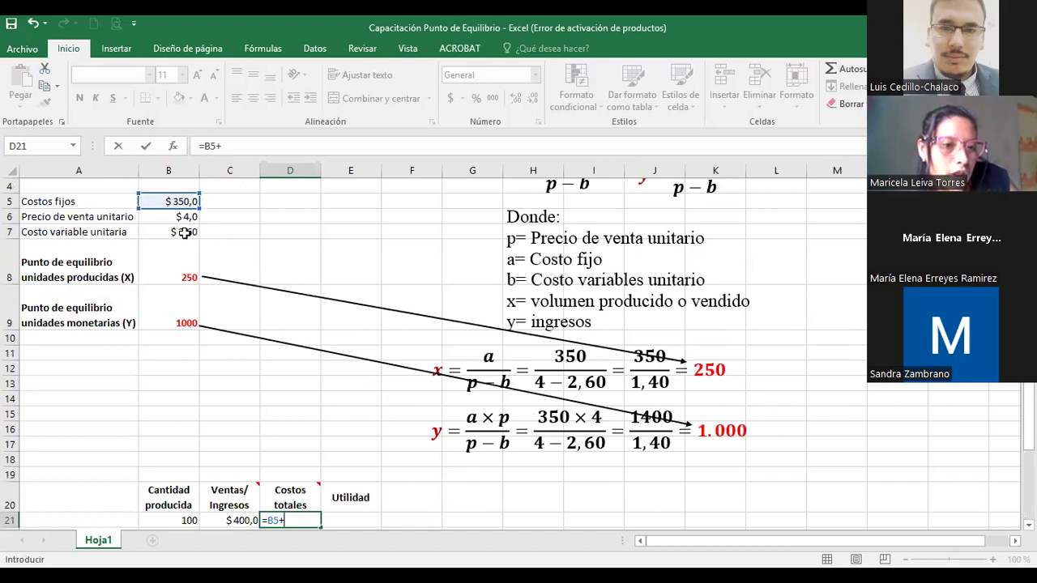
pyautogui.click(185, 233)
pyautogui.write('*')
pyautogui.scroll(-4, 185, 232)
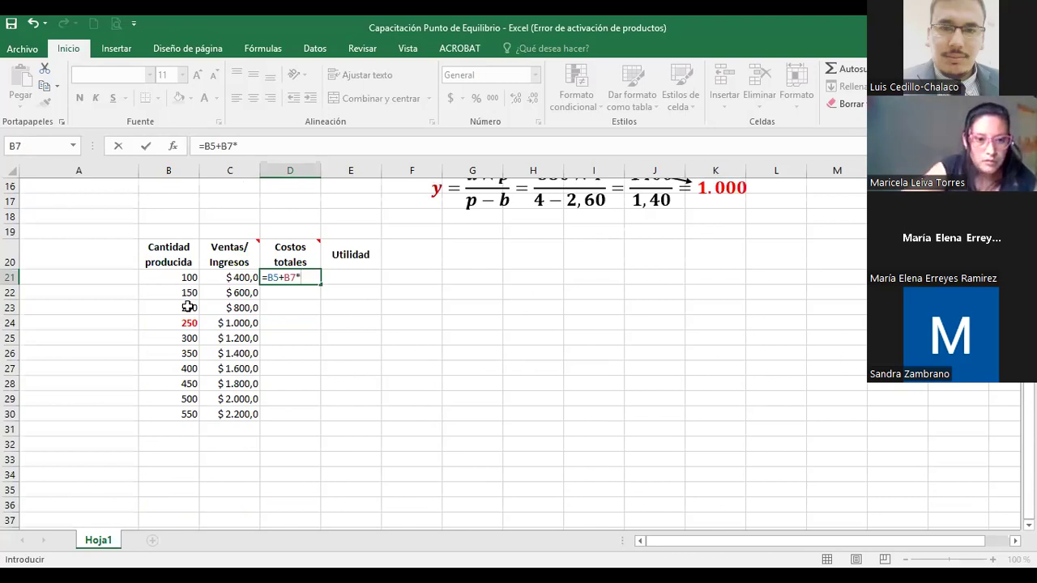
pyautogui.click(183, 277)
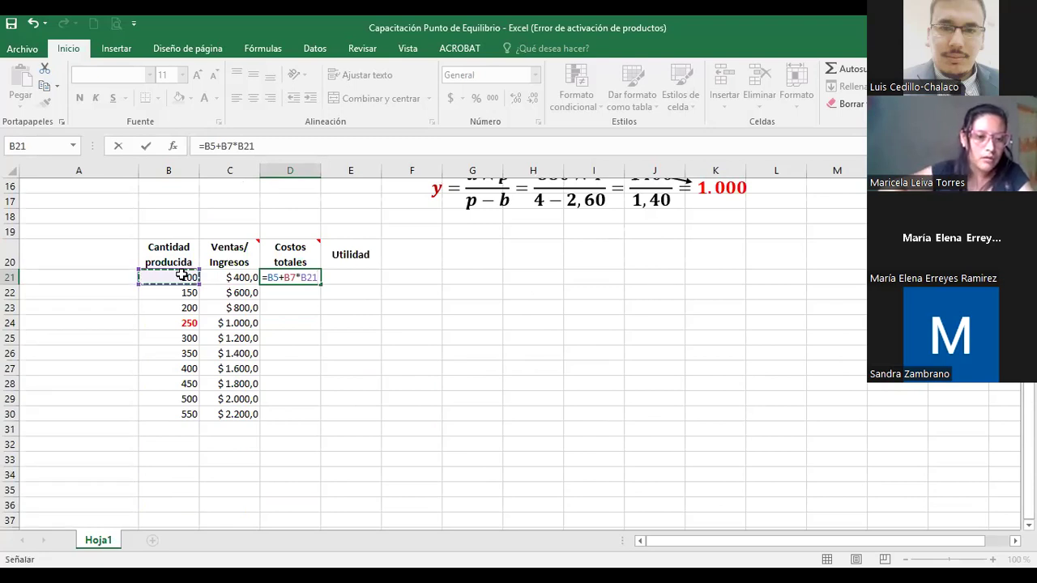
# Erase the cell references from the D21 formula, keeping only the equals sign.
pyautogui.press('BackSpace')
pyautogui.press('BackSpace')
pyautogui.press('BackSpace')
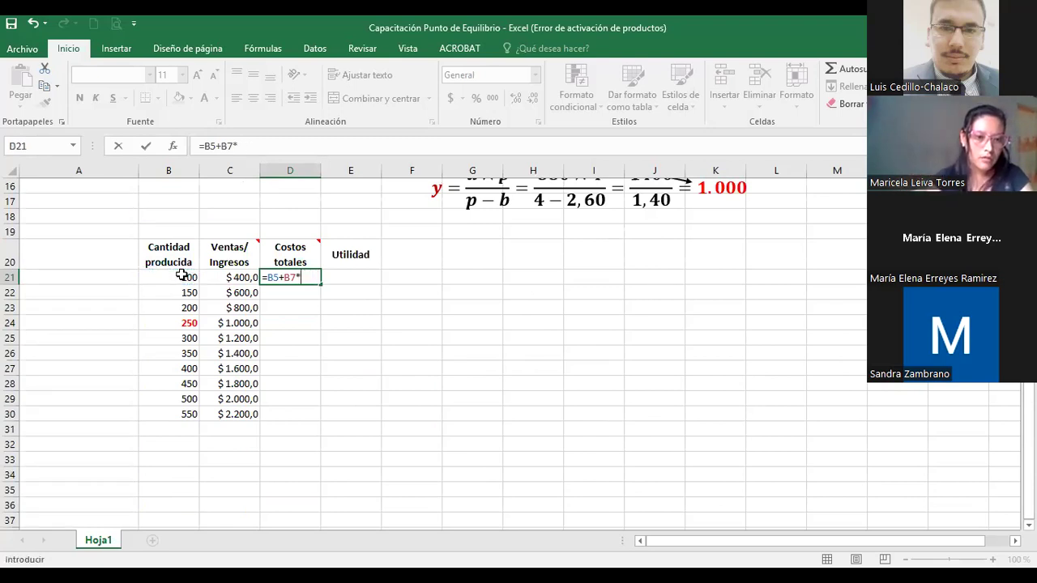
pyautogui.press('BackSpace')
pyautogui.press('BackSpace')
pyautogui.press('BackSpace')
pyautogui.press('BackSpace')
pyautogui.press('BackSpace')
pyautogui.press('BackSpace')
# Write the D21 total costs formula with literal values as =350+2,6*100.
pyautogui.scroll(2, 327, 315)
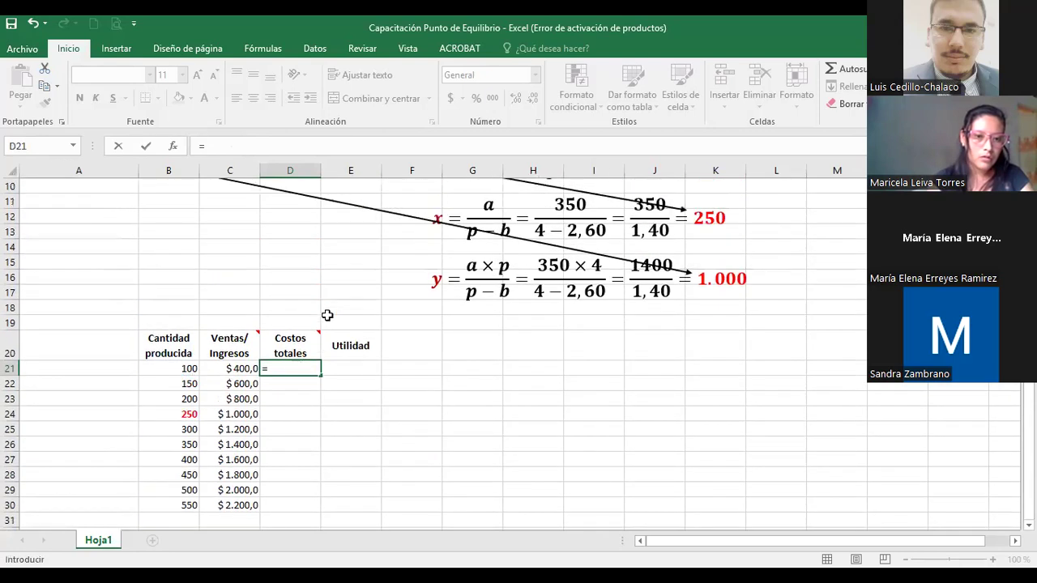
pyautogui.scroll(3, 327, 315)
pyautogui.scroll(-6, 327, 315)
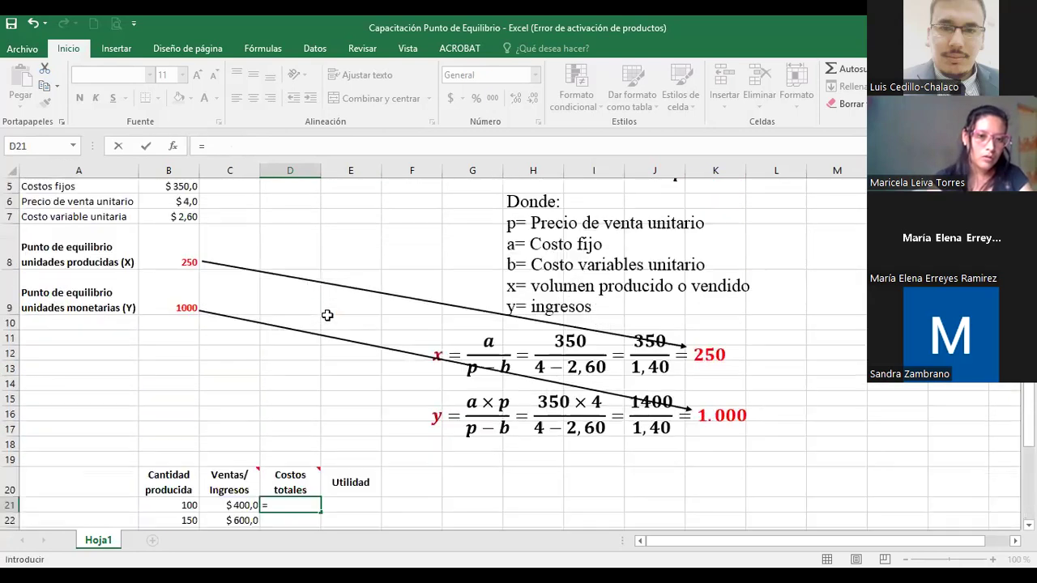
pyautogui.write('350')
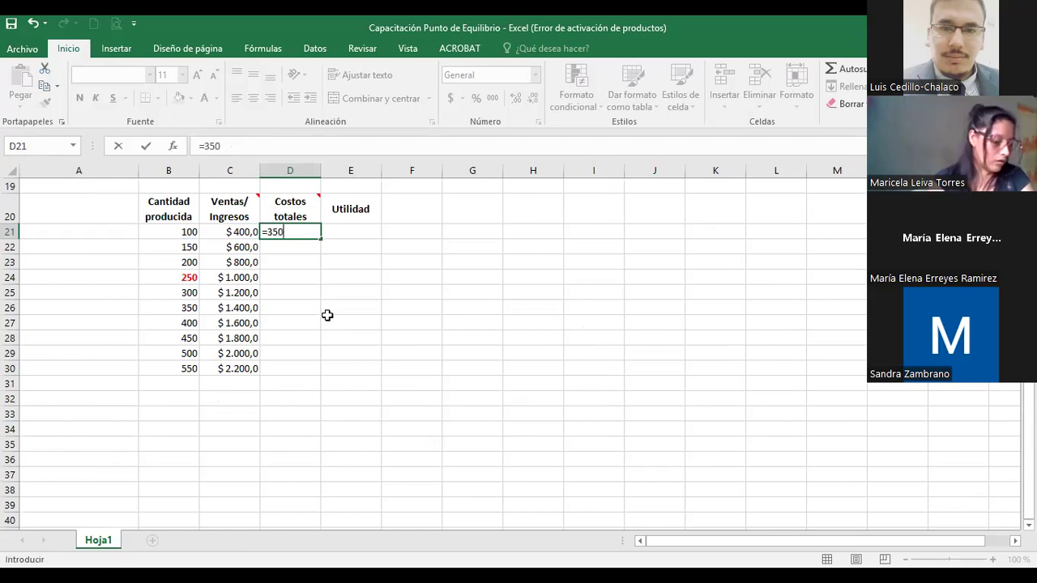
pyautogui.write('+')
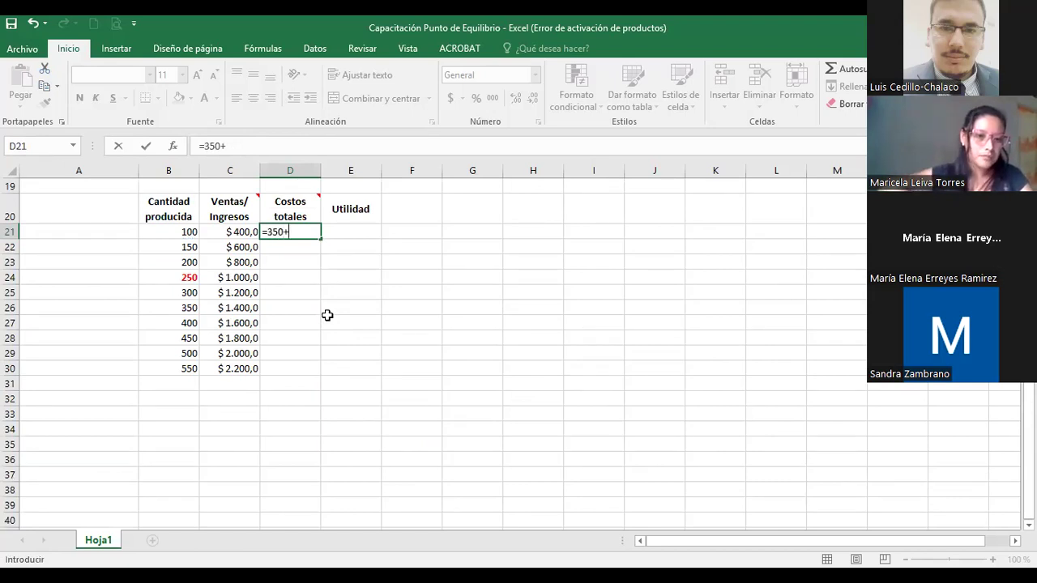
pyautogui.scroll(4, 327, 315)
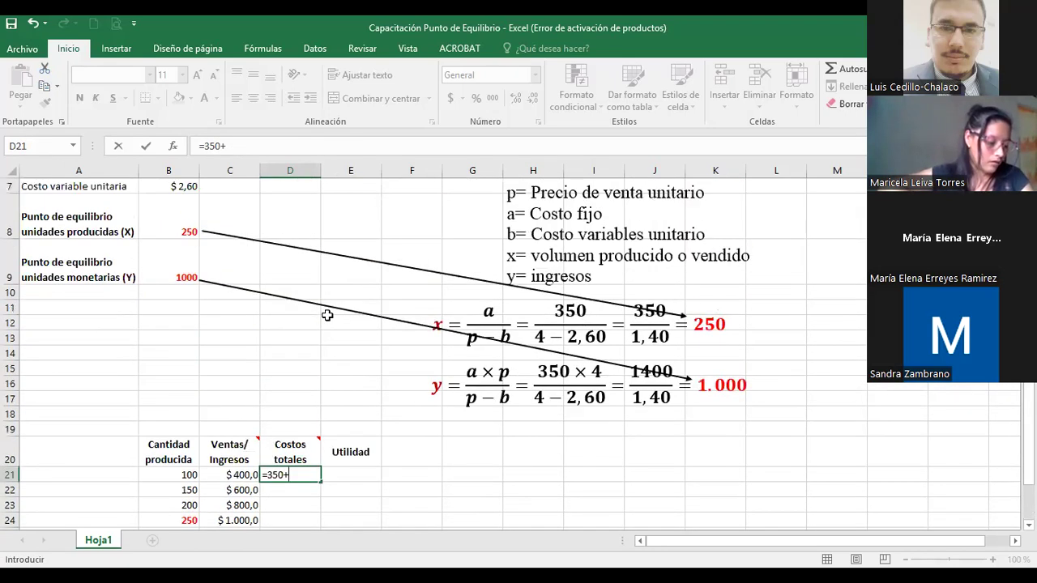
pyautogui.scroll(1, 327, 315)
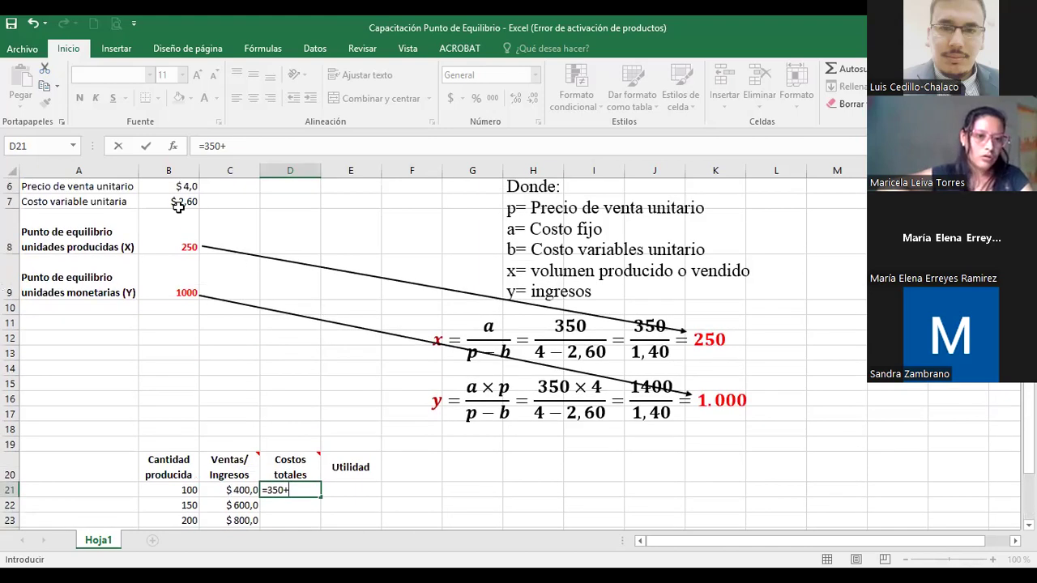
pyautogui.write('2,6*')
pyautogui.scroll(-2, 332, 381)
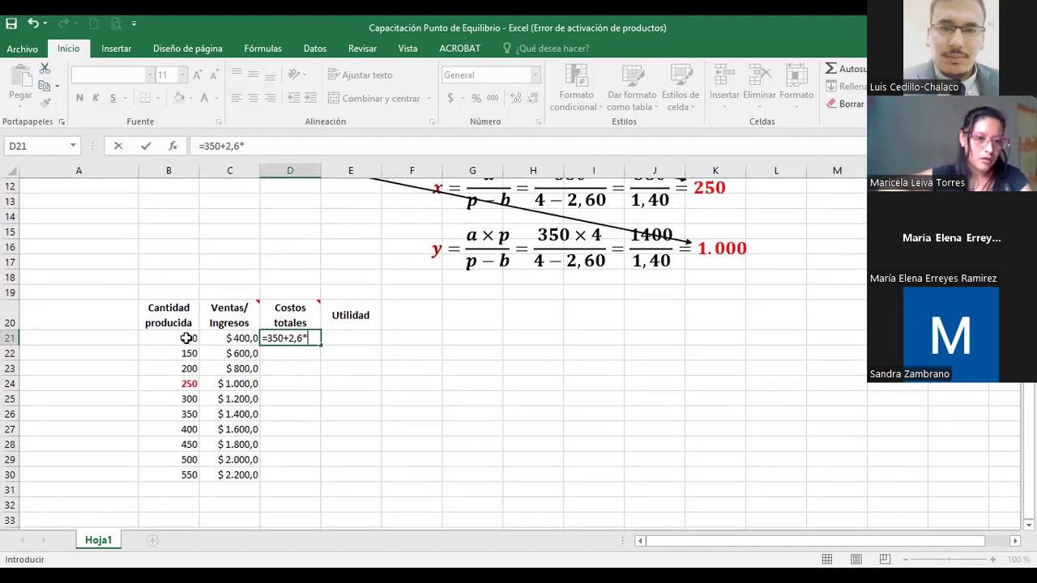
pyautogui.write('100')
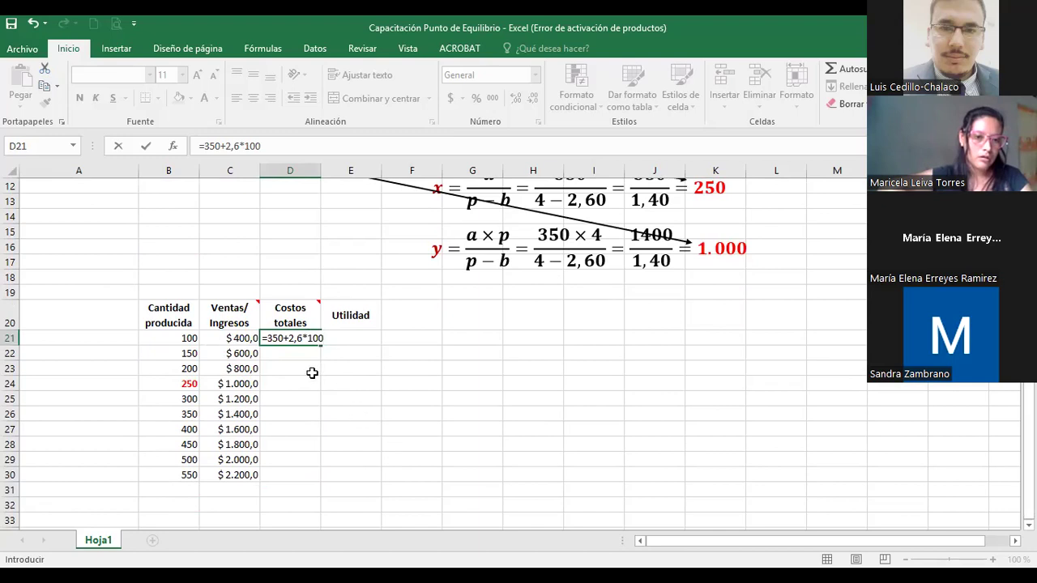
# Examine the variable cost term 2,6*100 against the unit variable cost in B7, and enter the formula in D21.
pyautogui.moveTo(290, 339); pyautogui.dragTo(333, 341)
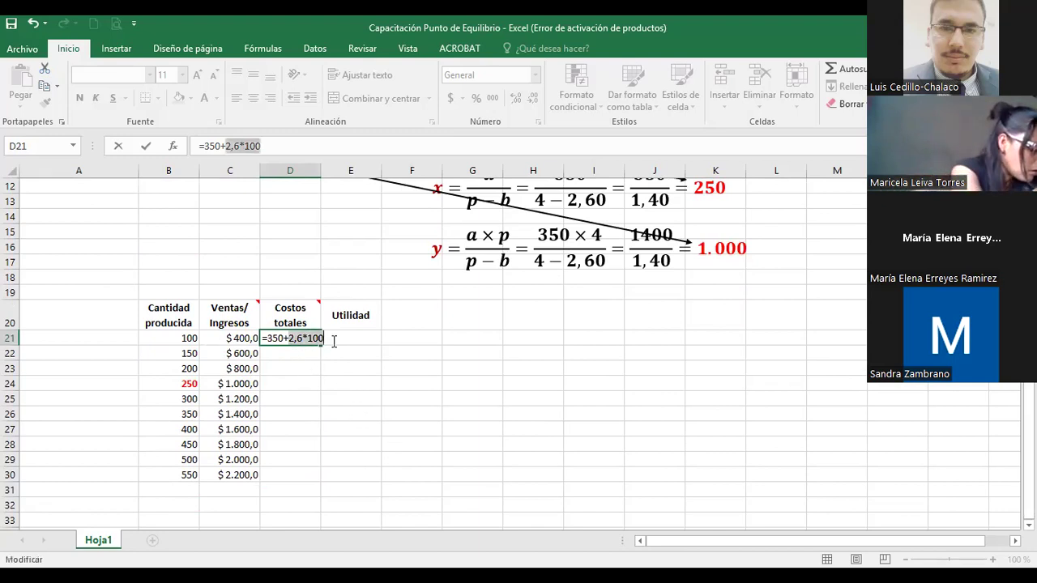
pyautogui.click(289, 339)
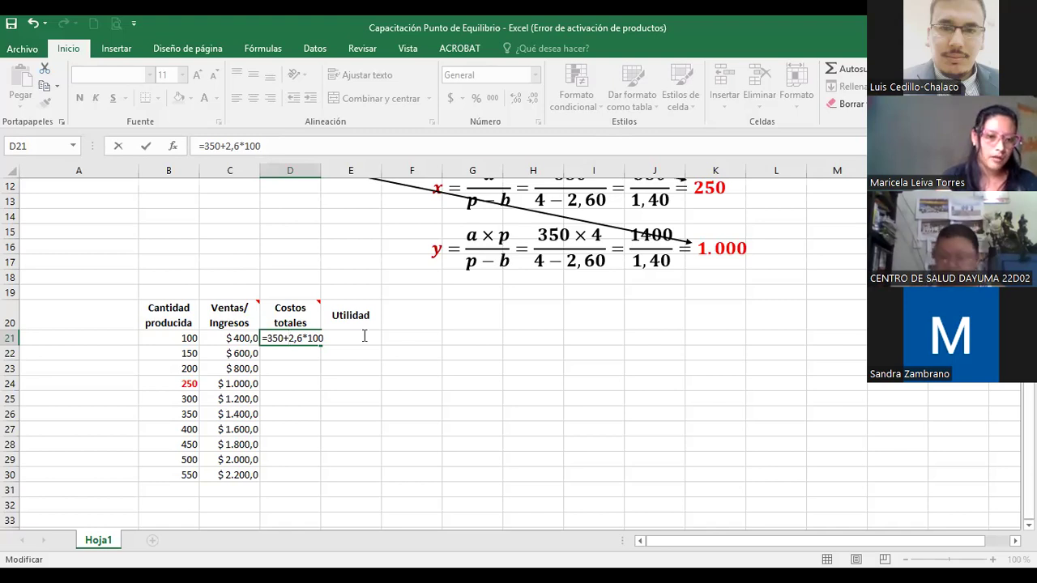
pyautogui.scroll(1, 364, 335)
pyautogui.scroll(-1, 365, 336)
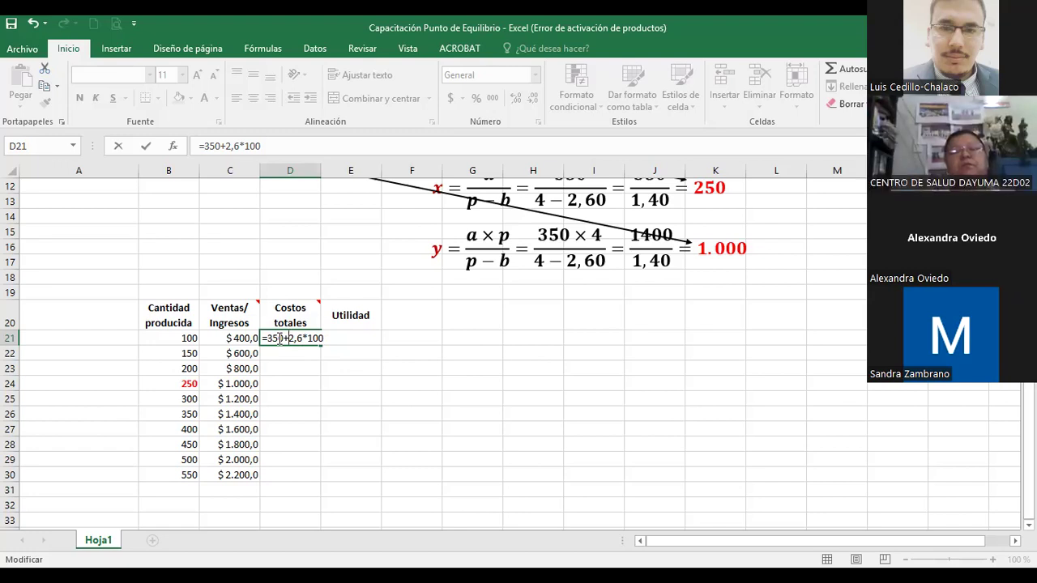
pyautogui.moveTo(283, 338); pyautogui.dragTo(323, 339)
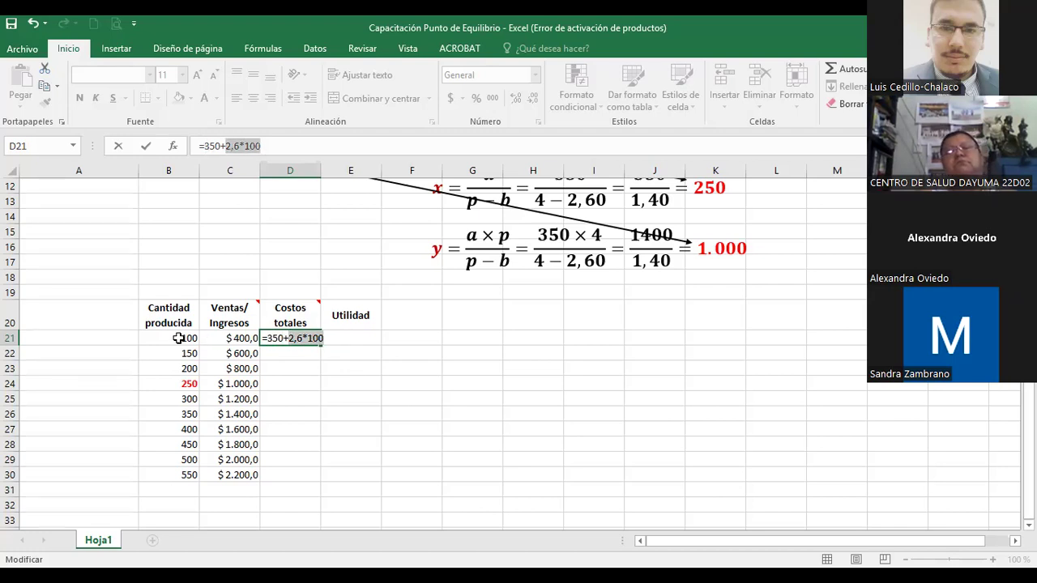
pyautogui.scroll(4, 177, 337)
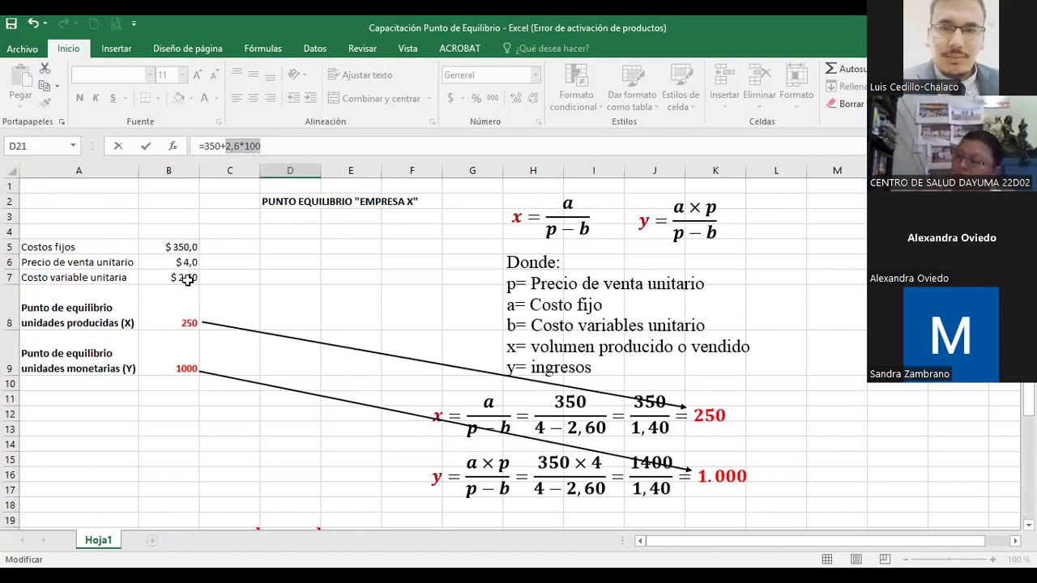
pyautogui.scroll(-1, 187, 278)
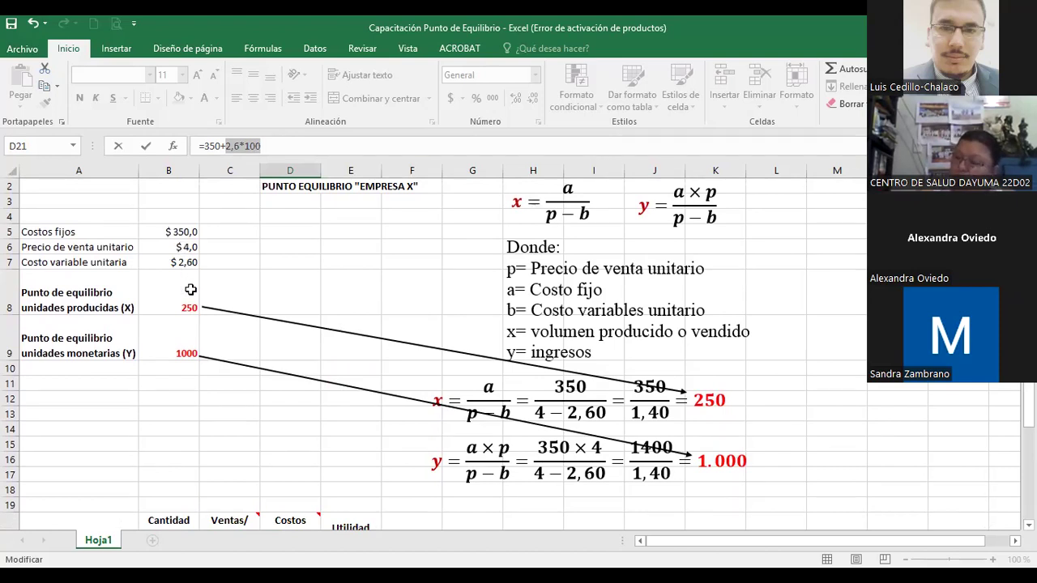
pyautogui.scroll(-5, 191, 290)
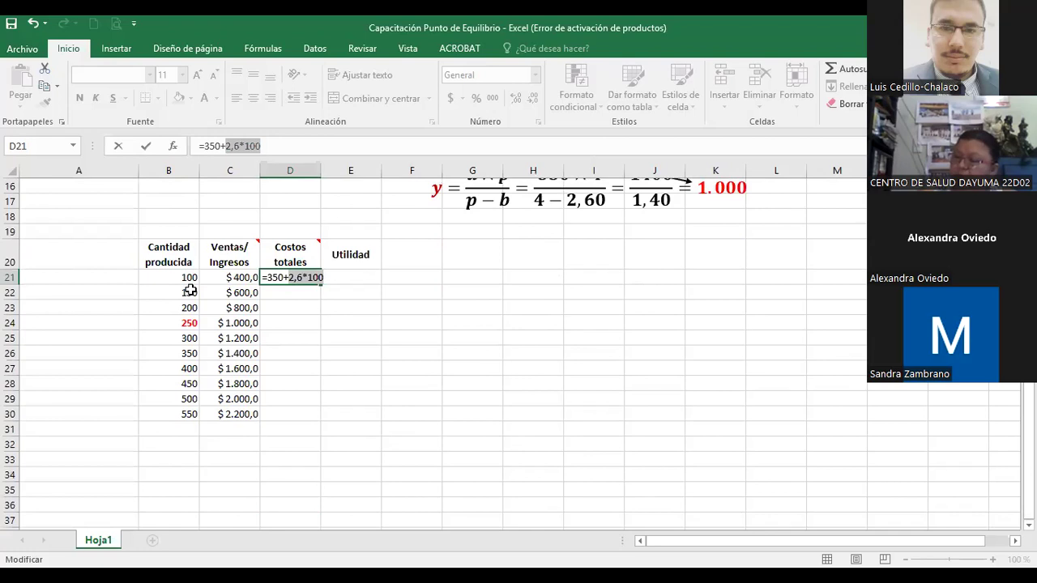
pyautogui.press('Return')
pyautogui.click(282, 277)
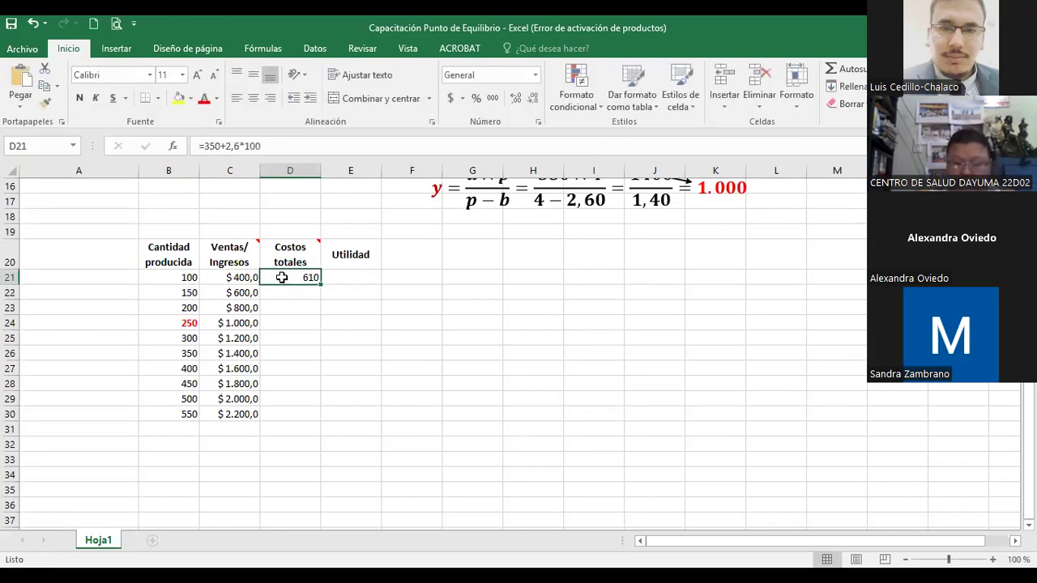
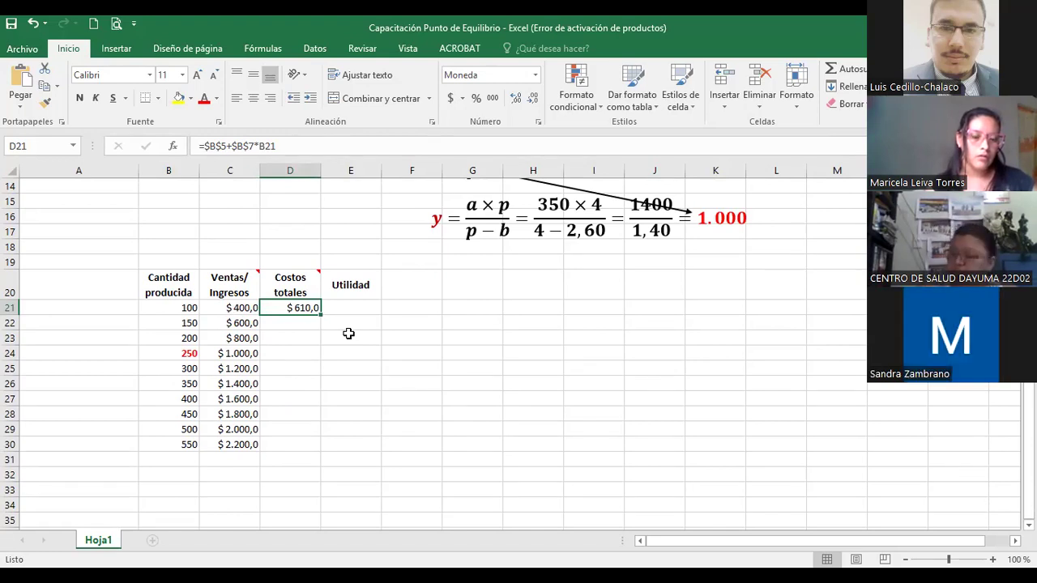
pyautogui.press('Right')
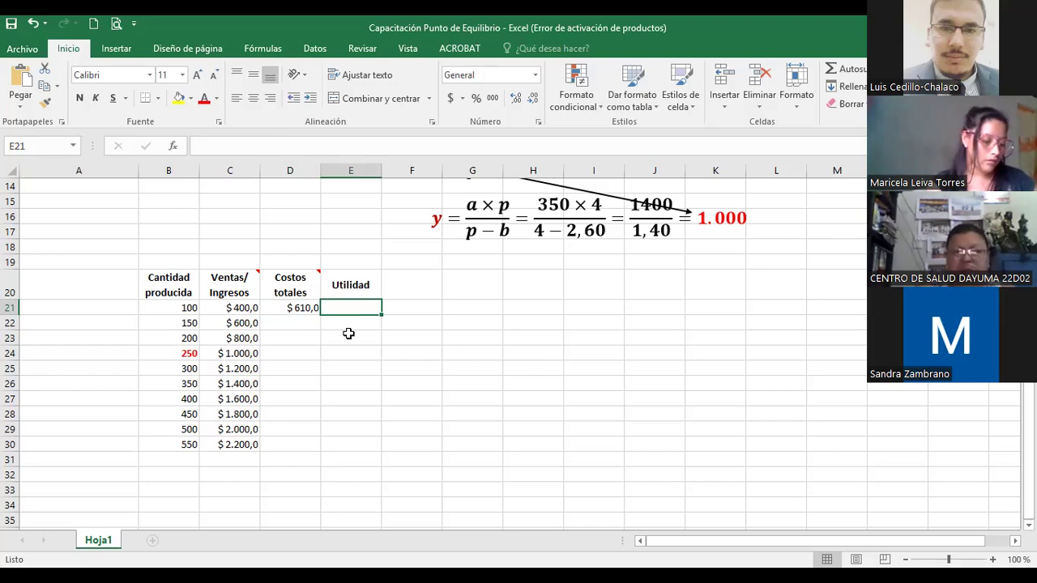
pyautogui.click(245, 284)
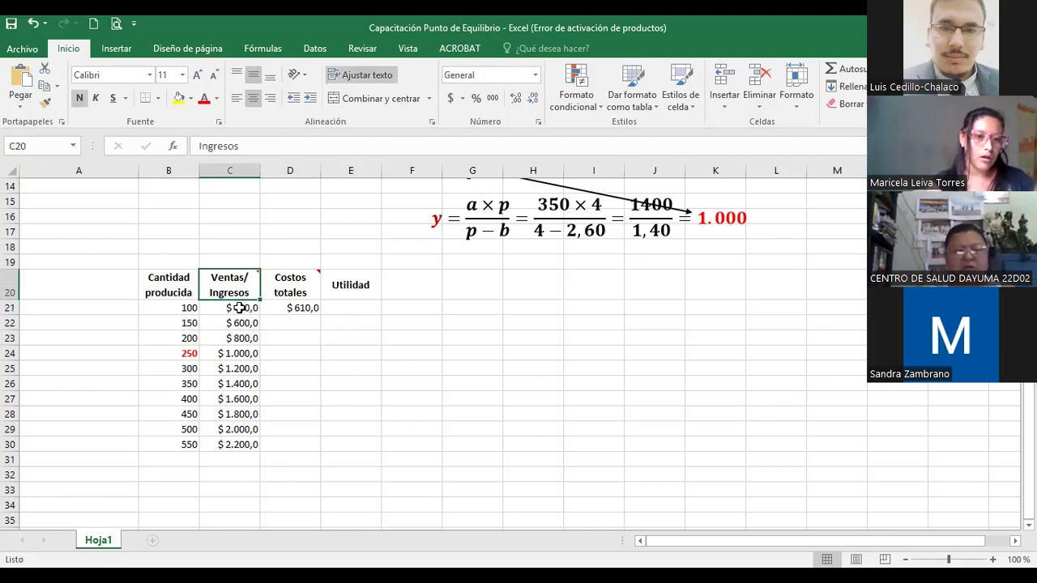
pyautogui.click(240, 308)
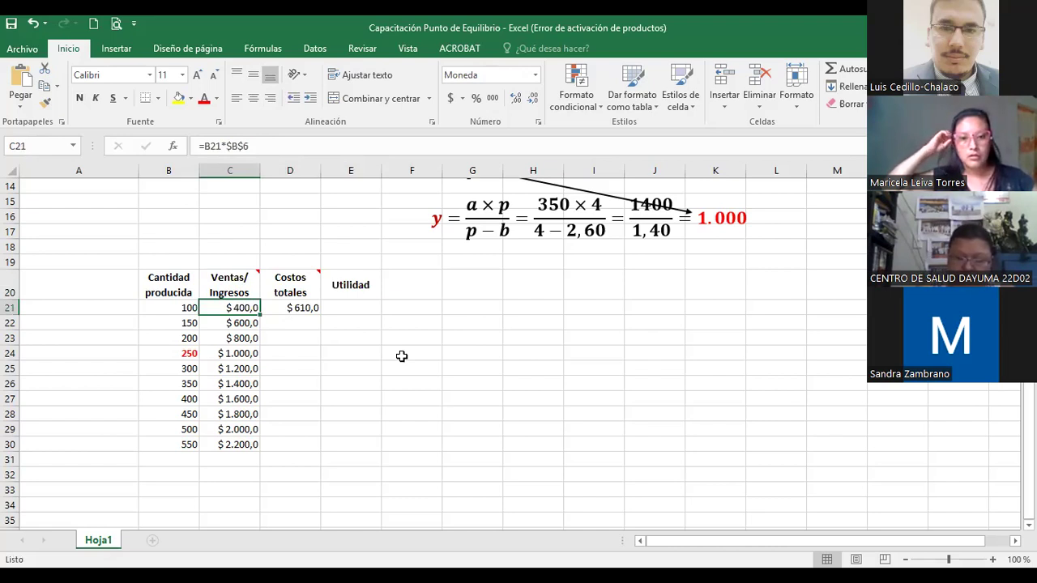
pyautogui.press('Right')
pyautogui.press('Right')
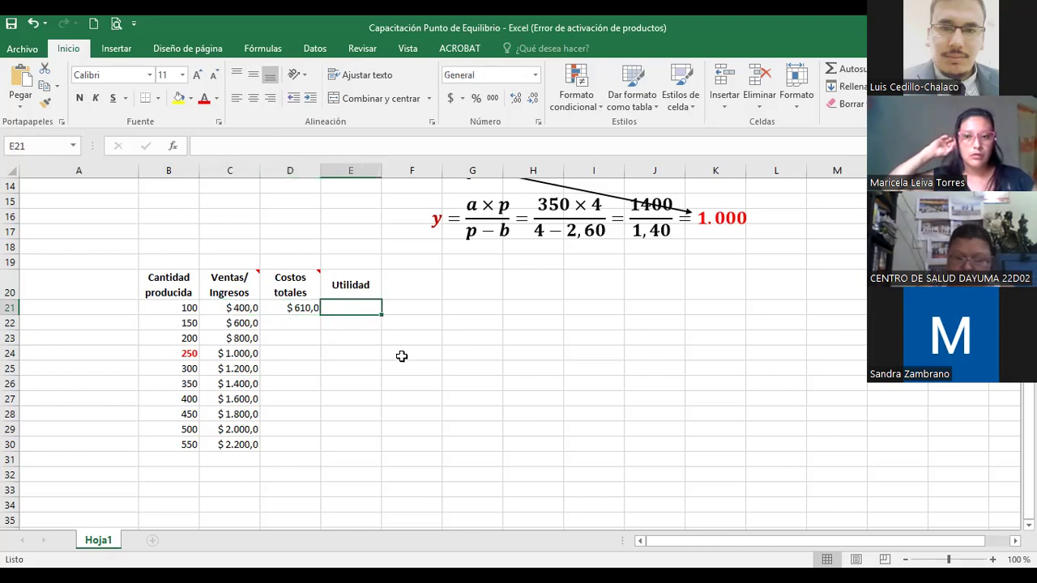
pyautogui.write('=')
pyautogui.press('Escape')
pyautogui.press('Down')
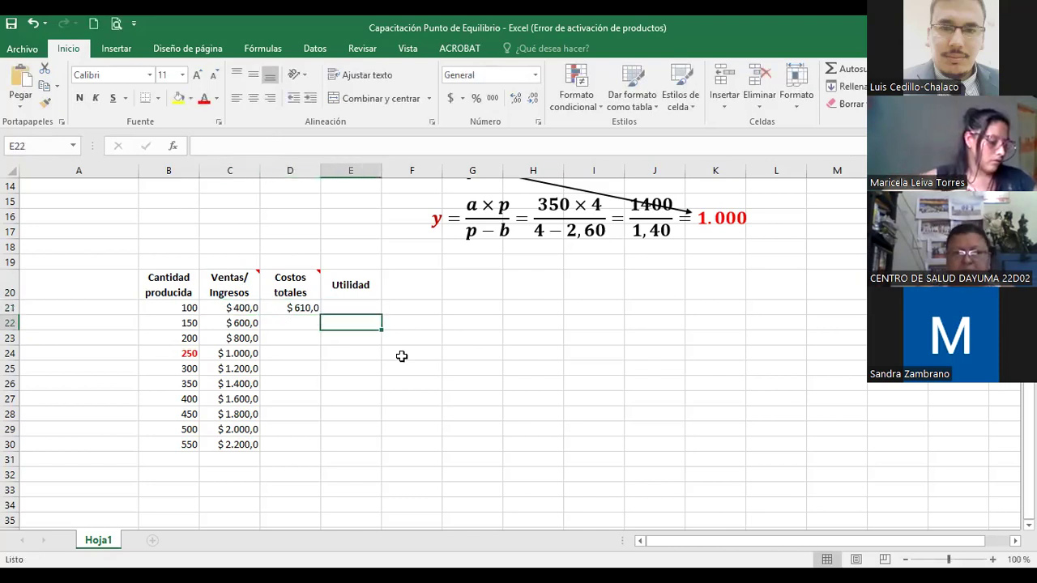
# Add a comment to the "Utilidad" header cell reading "Es la resta entre ingresos y costos totales.".
pyautogui.rightClick(357, 296)
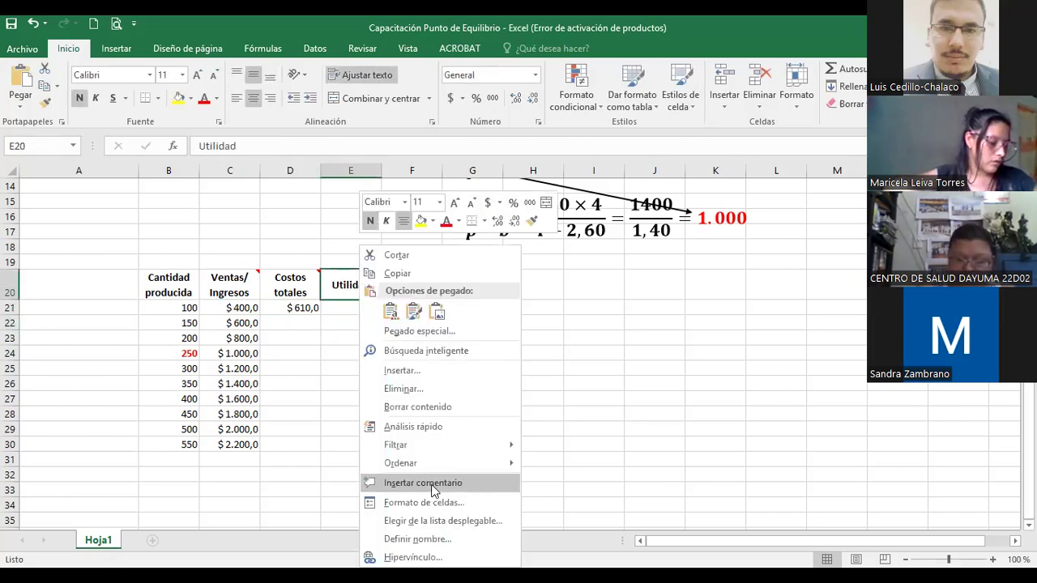
pyautogui.click(423, 483)
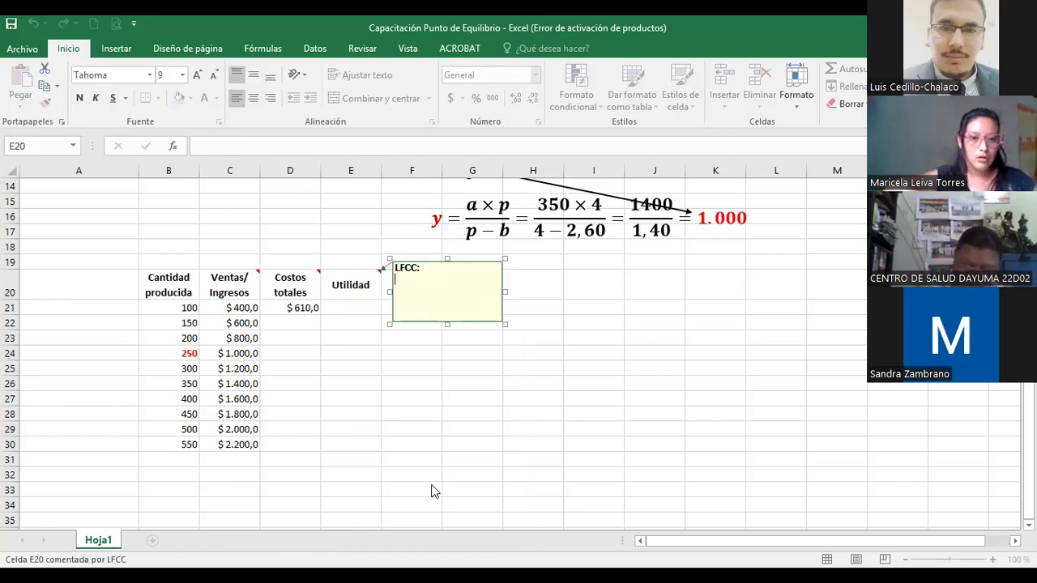
pyautogui.write('Es la re')
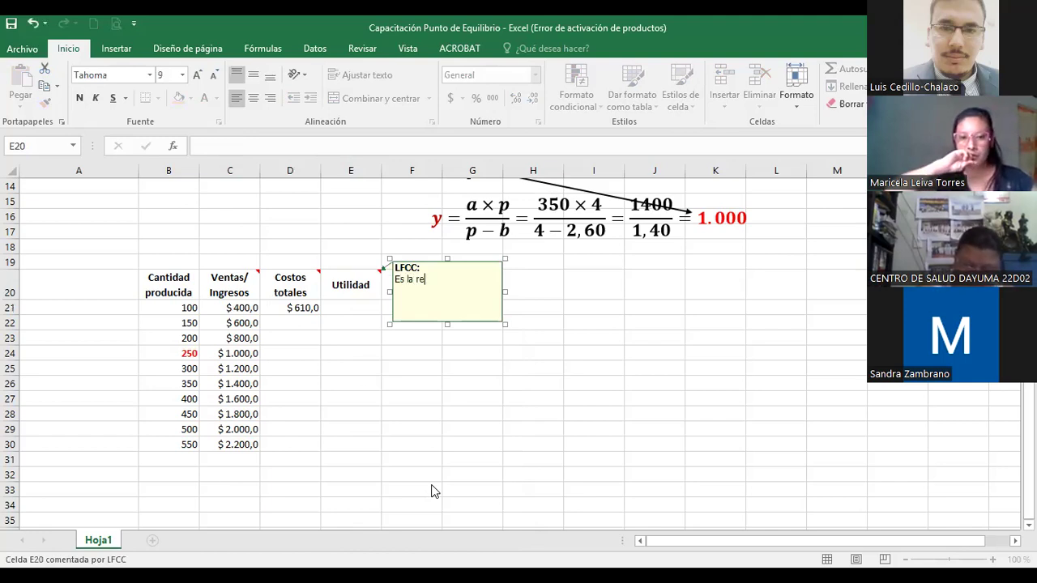
pyautogui.write('sta en')
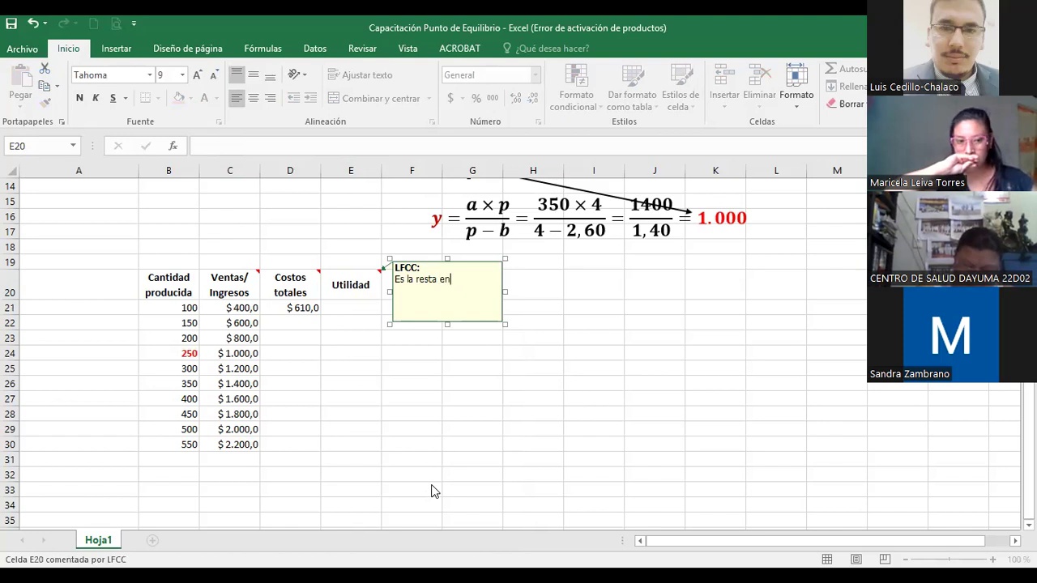
pyautogui.write('tre ingresos')
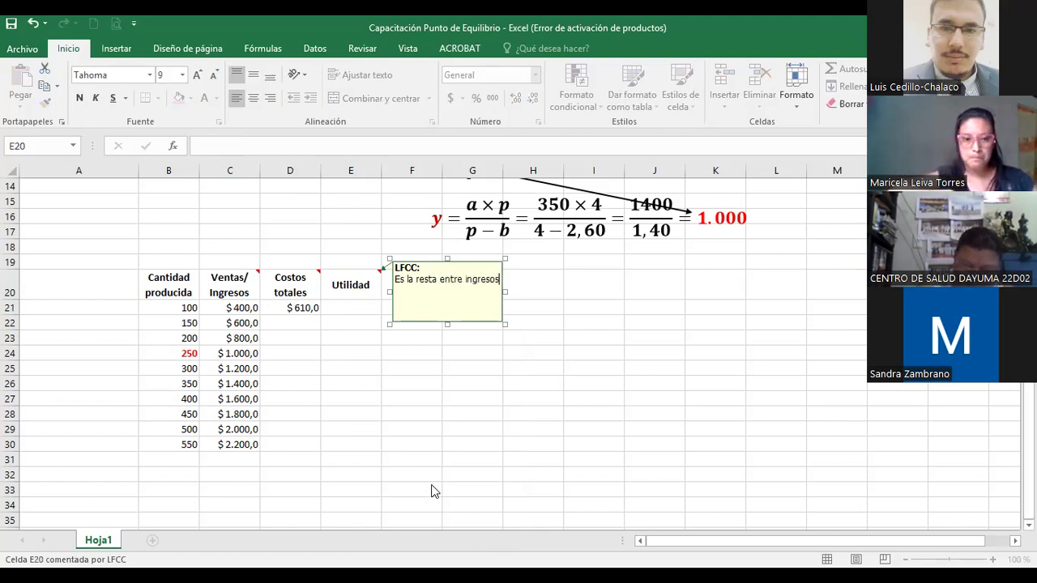
pyautogui.write(' y costos')
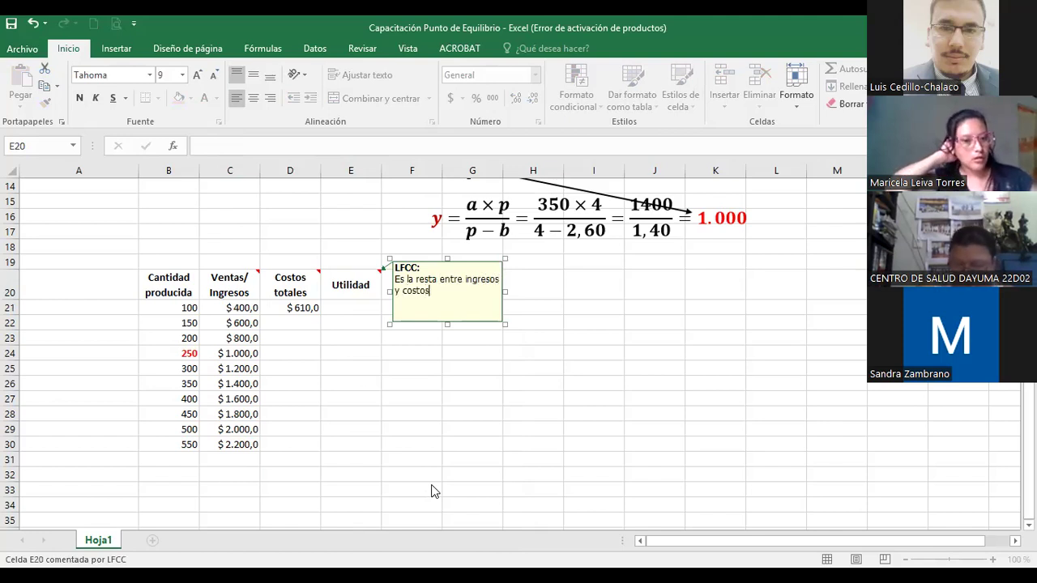
pyautogui.write(' totales.')
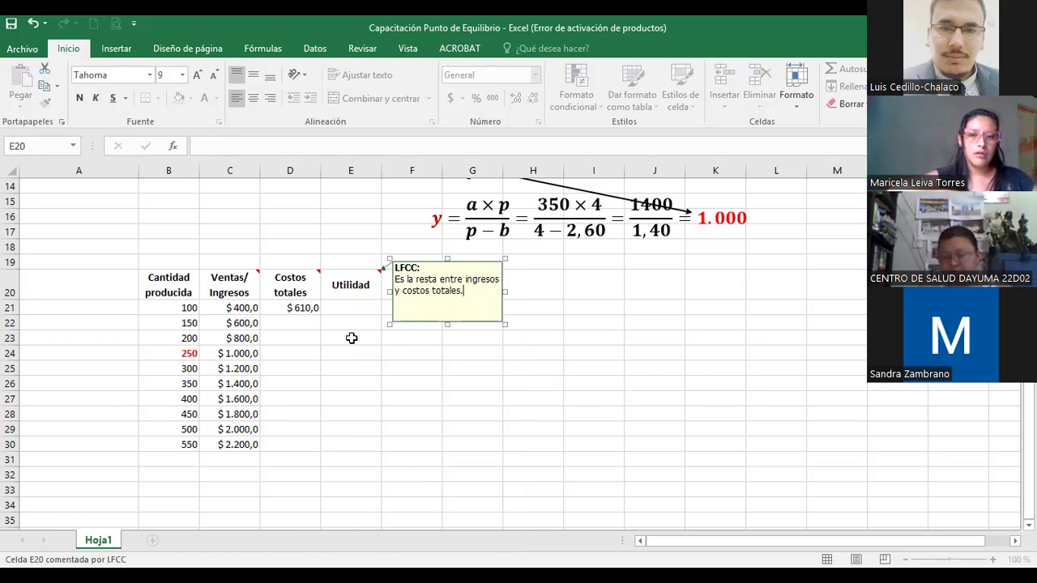
pyautogui.click(352, 308)
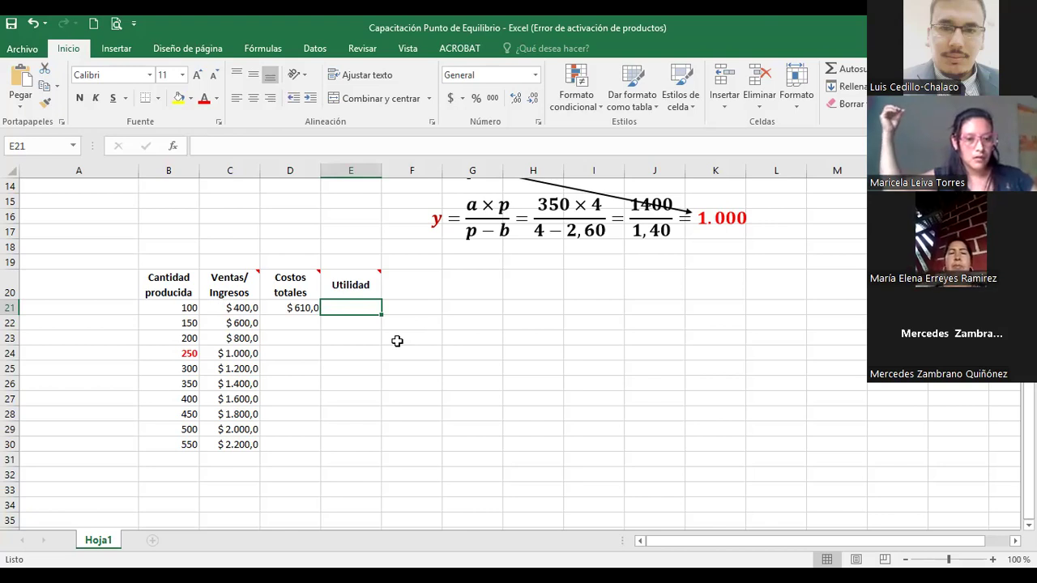
# Enter the profit formula =C21-D21 in E21, subtracting total costs from sales for the 100-unit row.
pyautogui.click(294, 313)
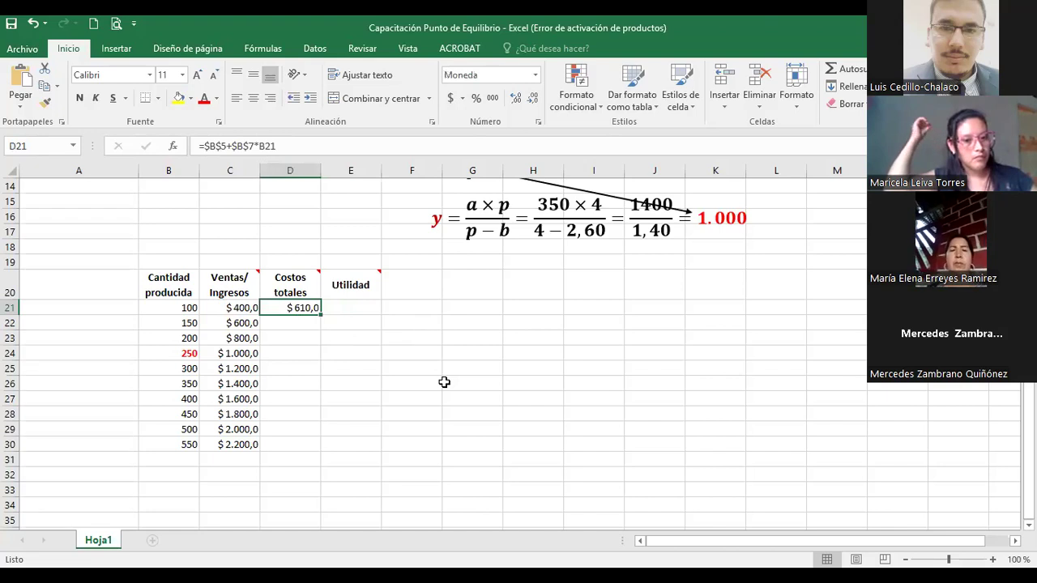
pyautogui.click(233, 305)
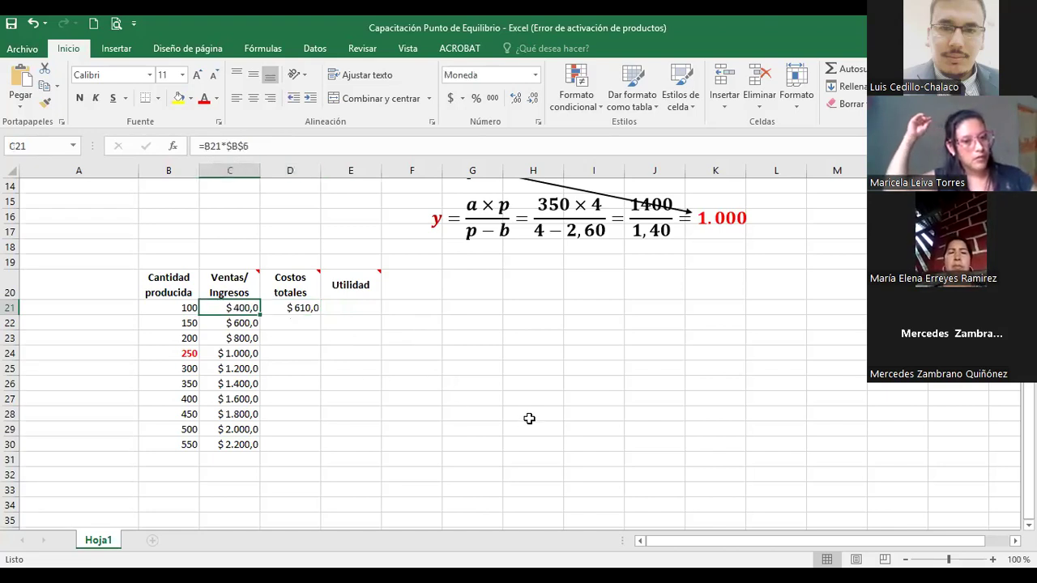
pyautogui.click(363, 308)
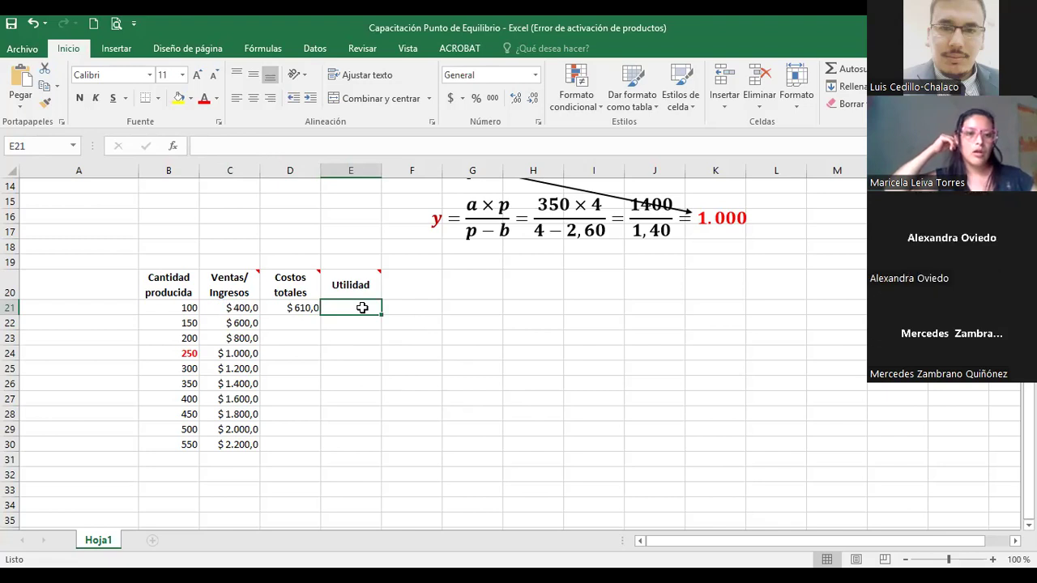
pyautogui.write('=')
pyautogui.press('Left')
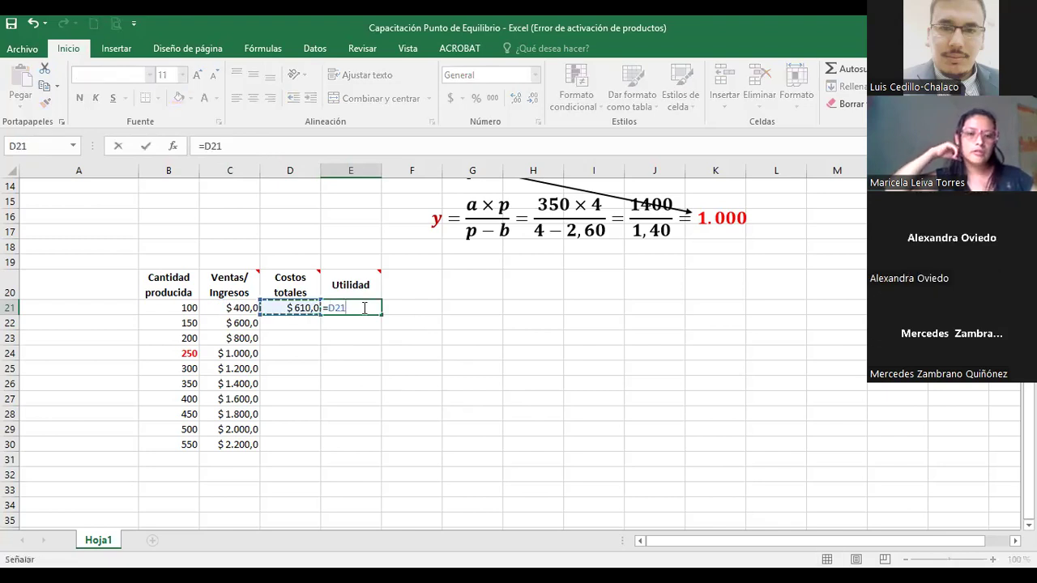
pyautogui.press('Left')
pyautogui.write('-')
pyautogui.press('Left')
pyautogui.press('Return')
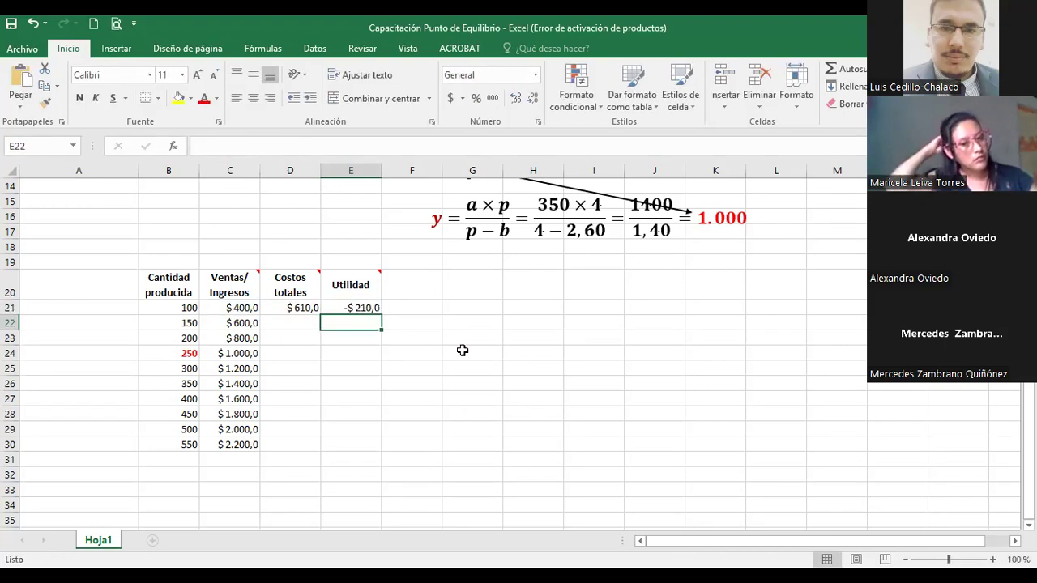
# Examine the quantity, sales, total costs and profit cells of the 100-unit row and their formulas.
pyautogui.click(373, 309)
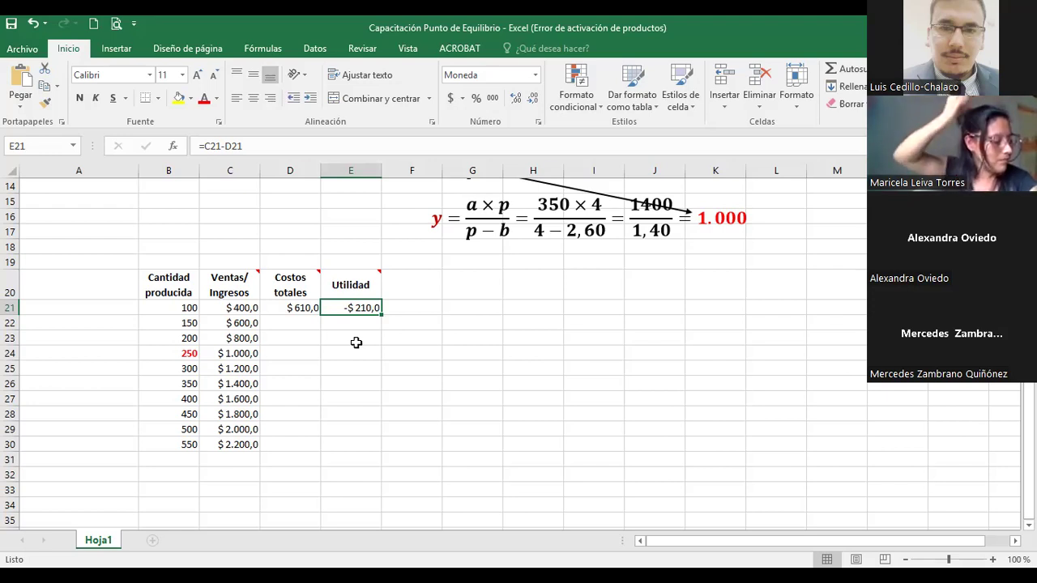
pyautogui.click(176, 308)
pyautogui.click(9, 308)
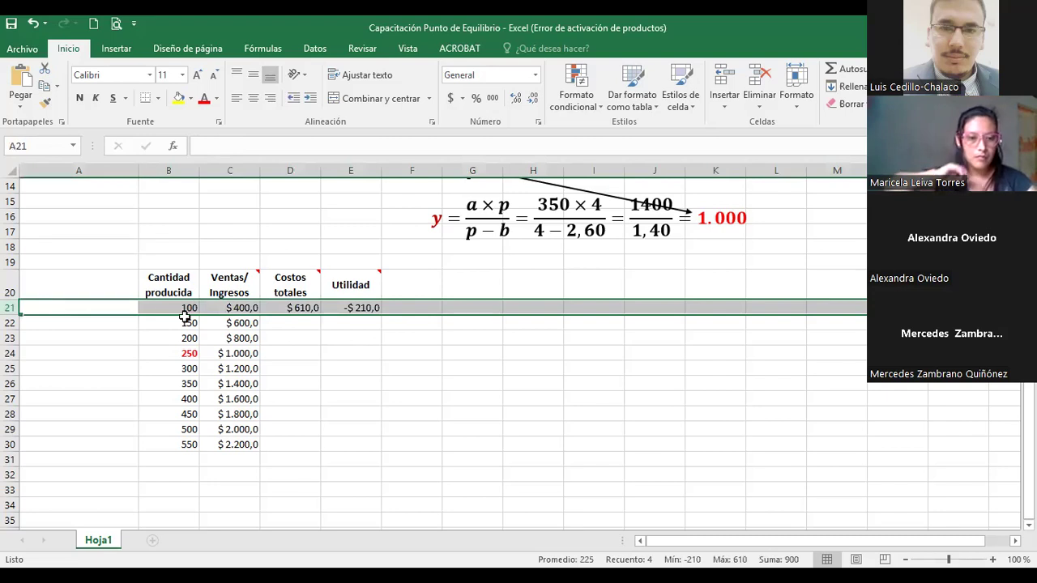
pyautogui.click(243, 309)
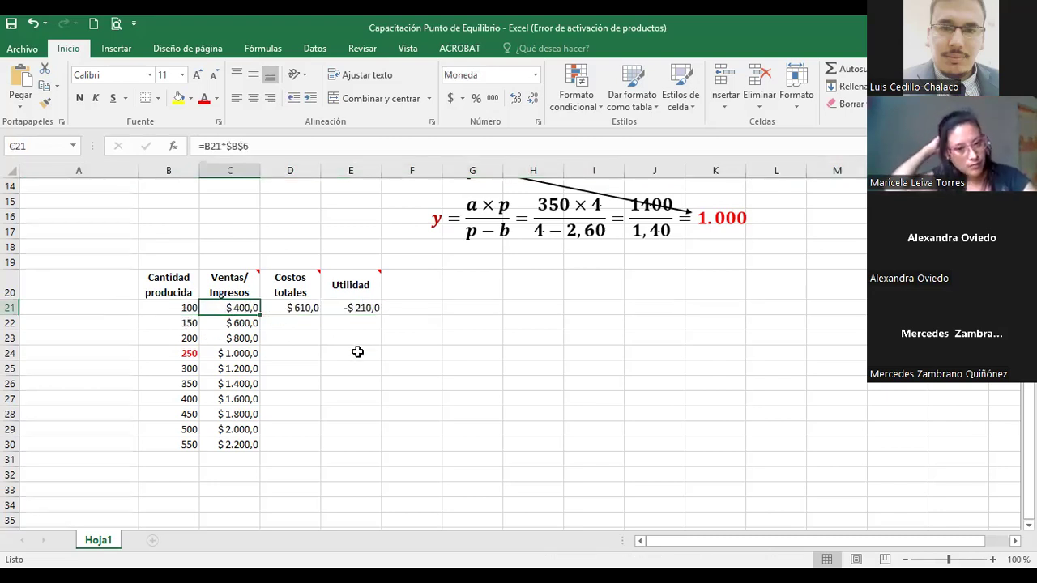
pyautogui.click(302, 308)
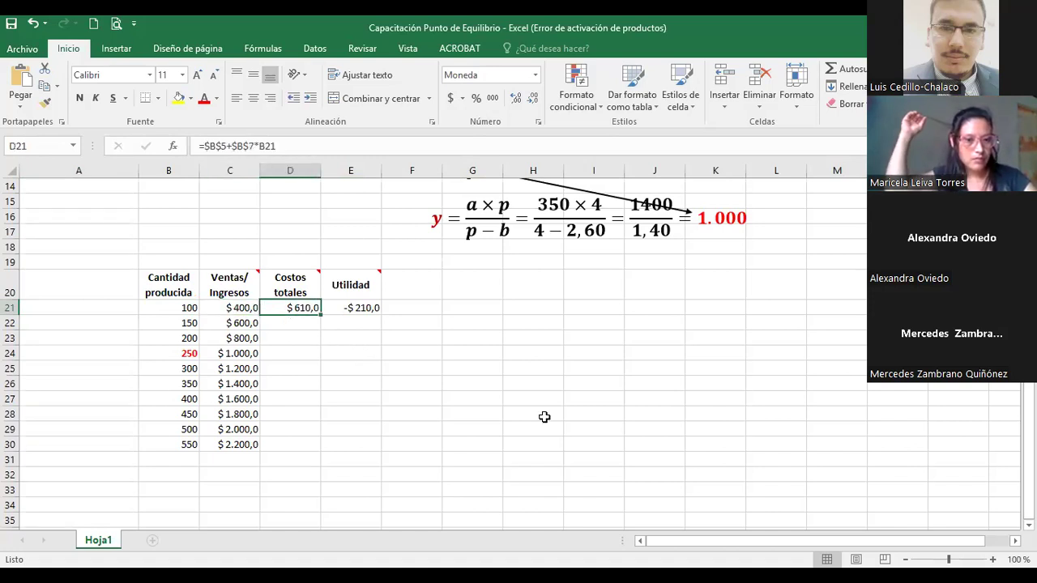
pyautogui.click(371, 310)
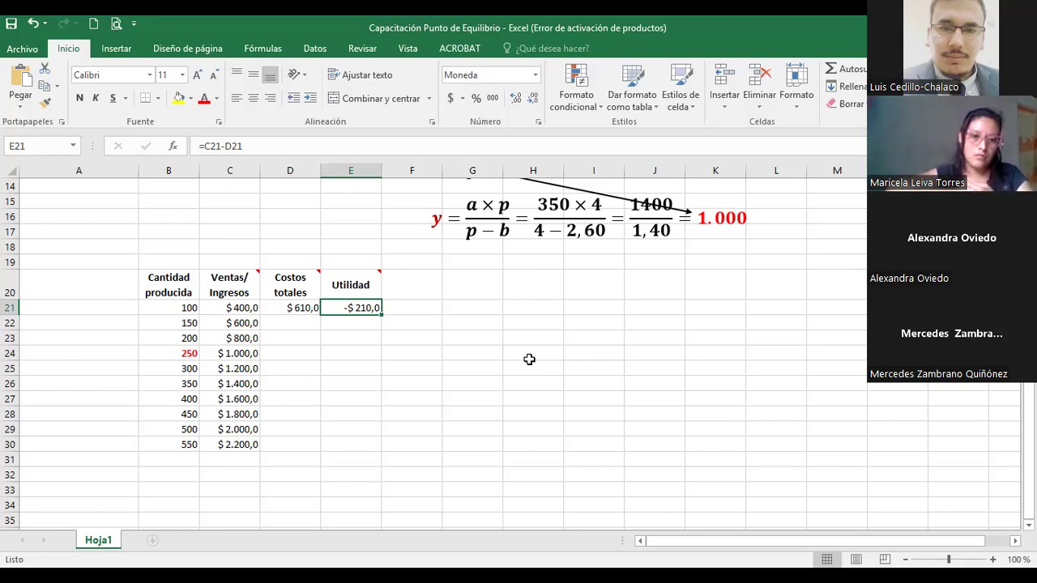
pyautogui.click(186, 310)
# Fill the total costs formula from D21 down through D30 for all the produced quantities.
pyautogui.click(296, 308)
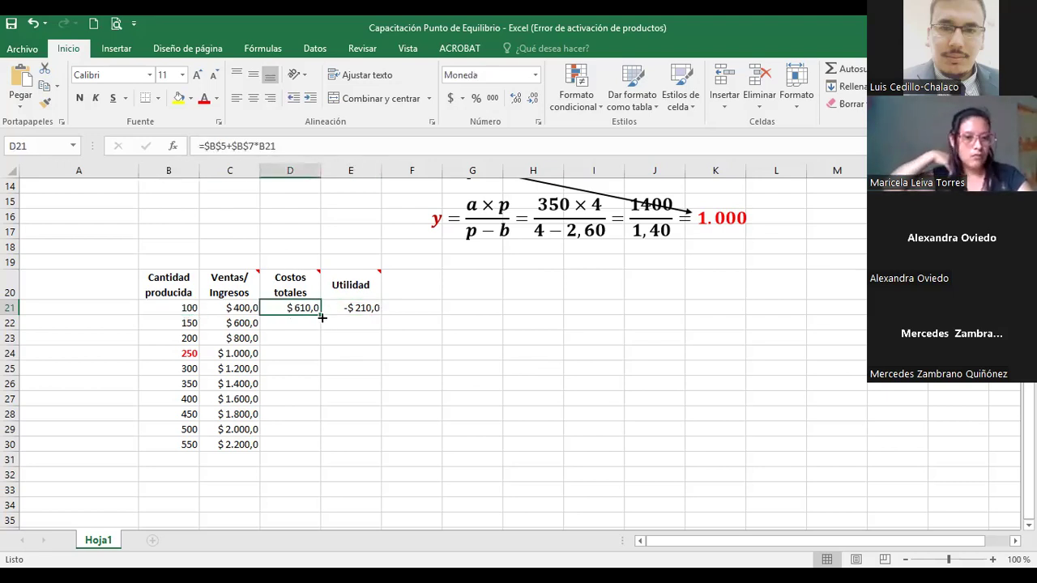
pyautogui.moveTo(321, 317); pyautogui.dragTo(320, 329)
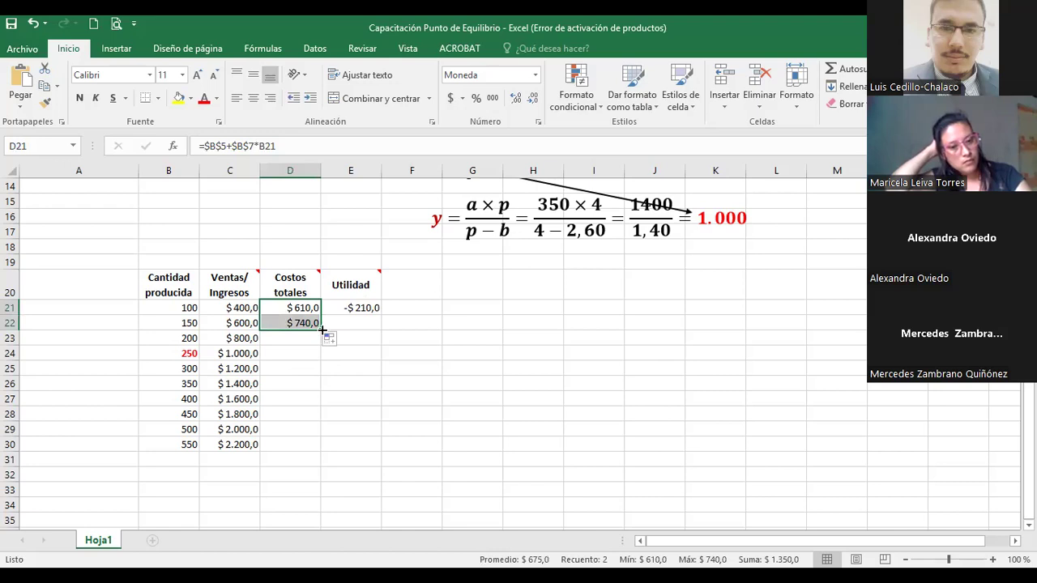
pyautogui.moveTo(316, 338); pyautogui.dragTo(319, 346)
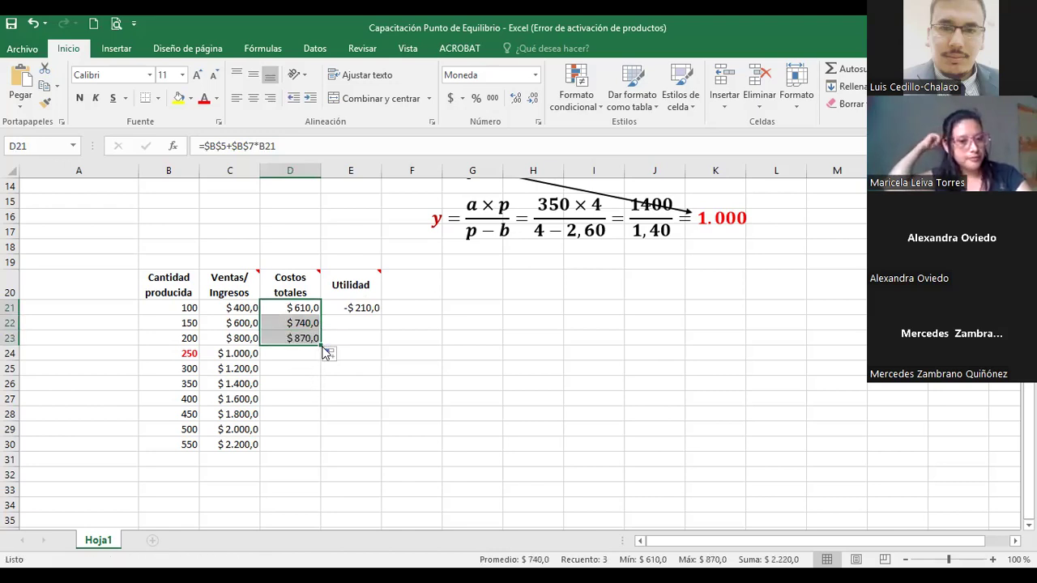
pyautogui.click(329, 355)
pyautogui.click(329, 354)
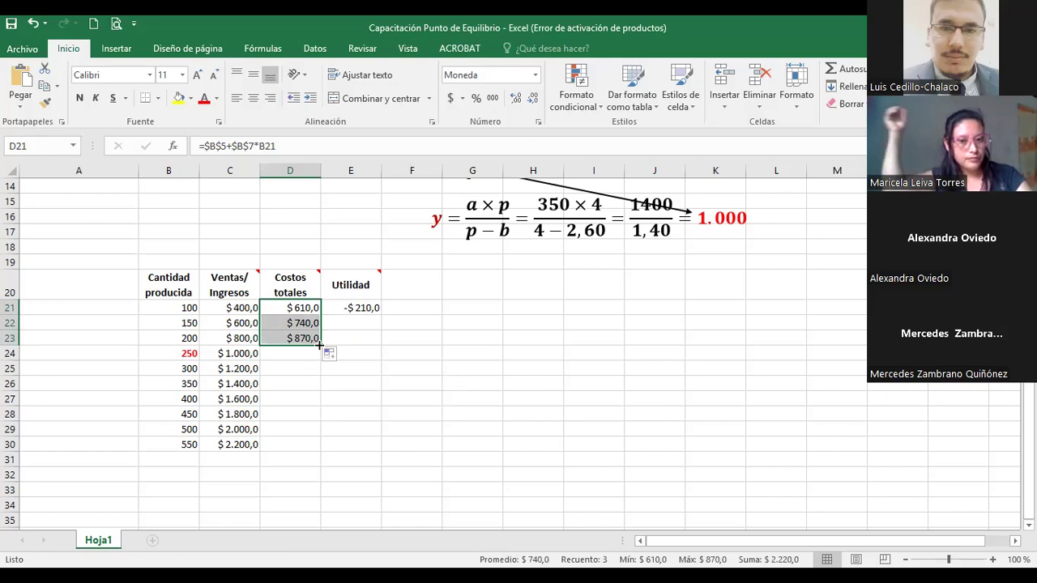
pyautogui.moveTo(322, 343); pyautogui.dragTo(305, 450)
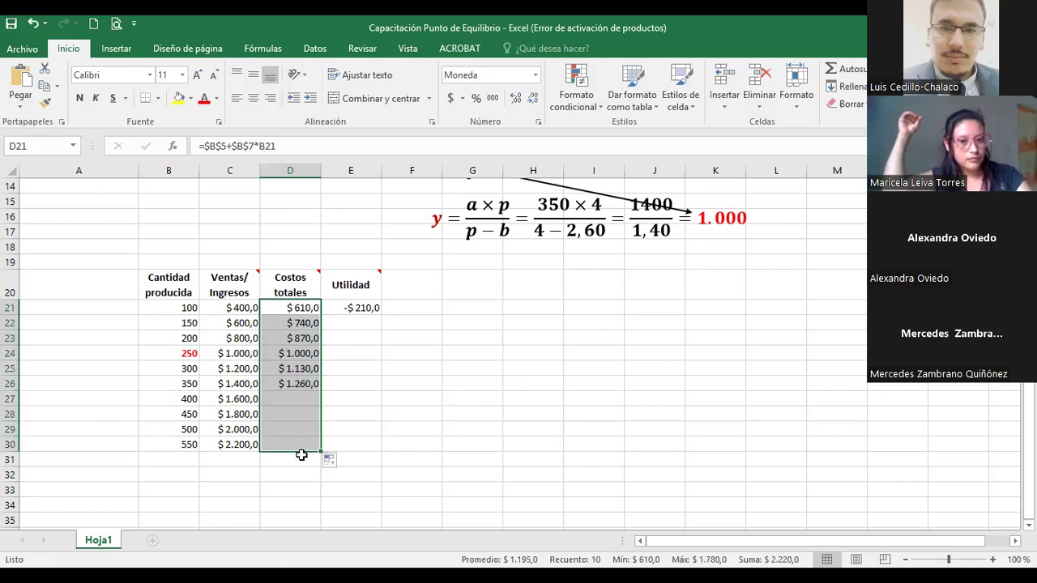
pyautogui.click(406, 414)
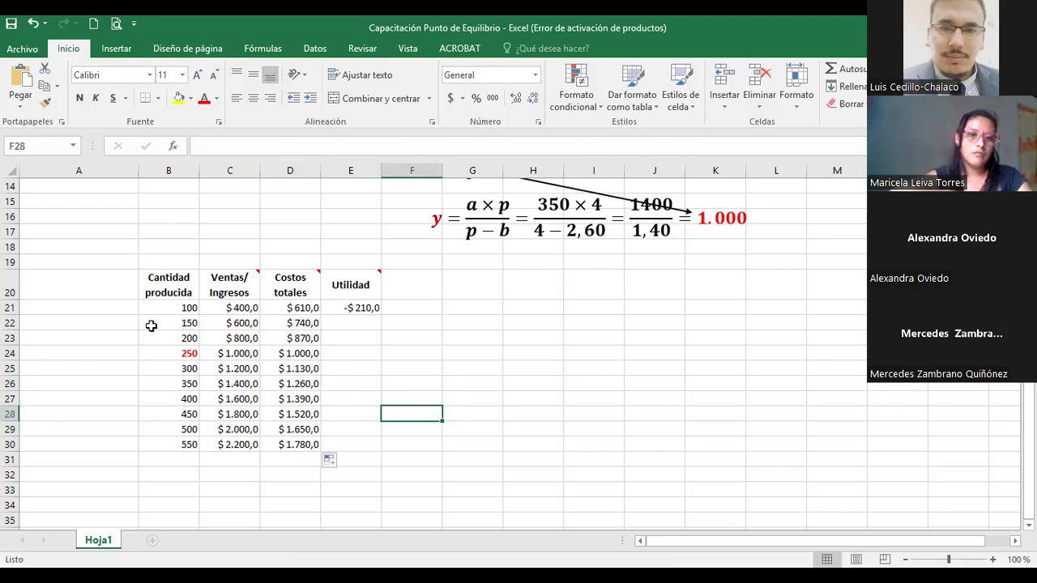
# Enter the profit formula =C22-D22 in E22 for the 150-unit row.
pyautogui.click(12, 308)
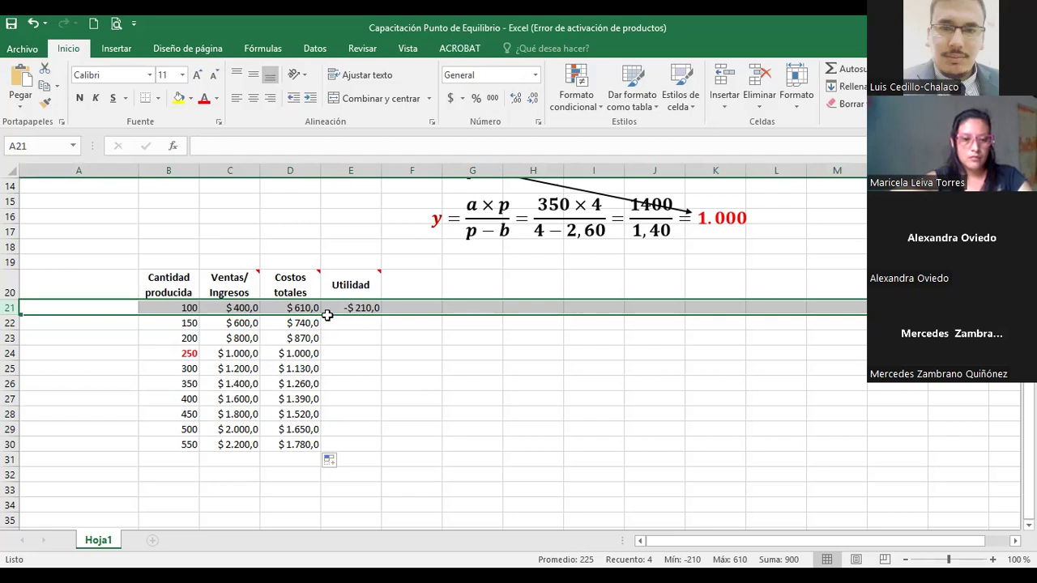
pyautogui.click(11, 322)
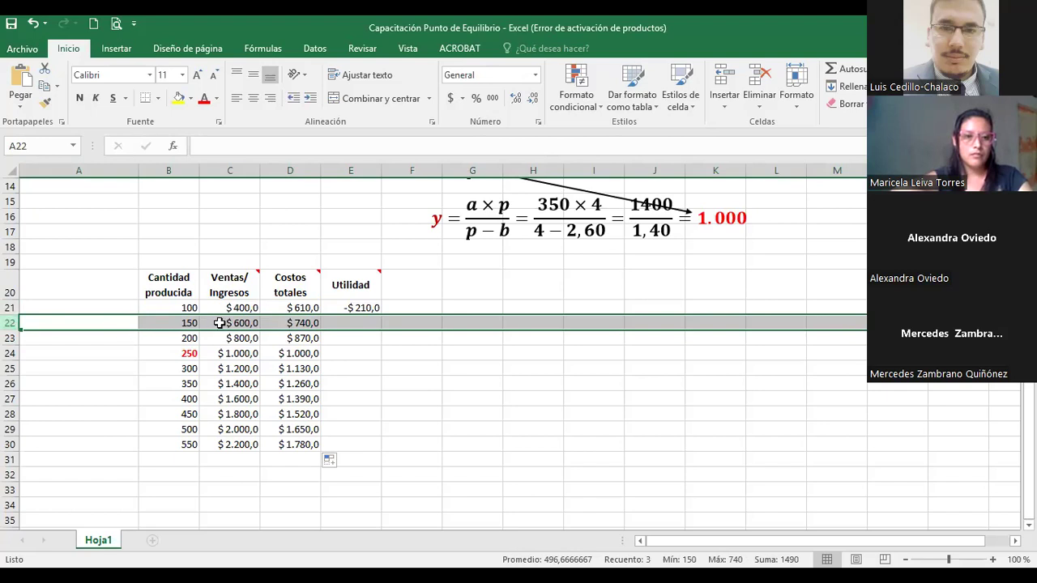
pyautogui.click(352, 323)
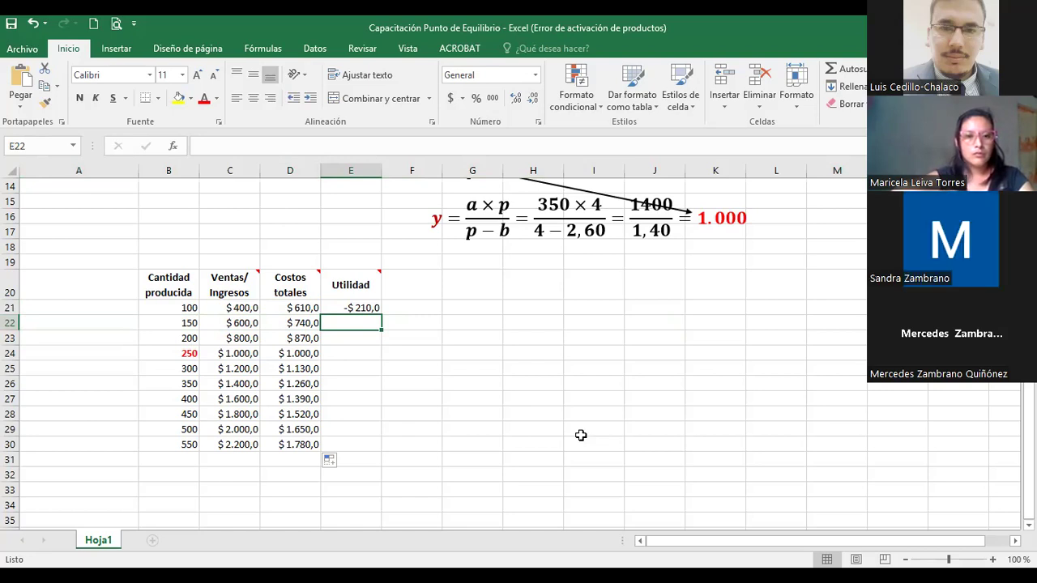
pyautogui.write('=')
pyautogui.press('Left')
pyautogui.press('Left')
pyautogui.write('-')
pyautogui.press('Left')
pyautogui.press('Return')
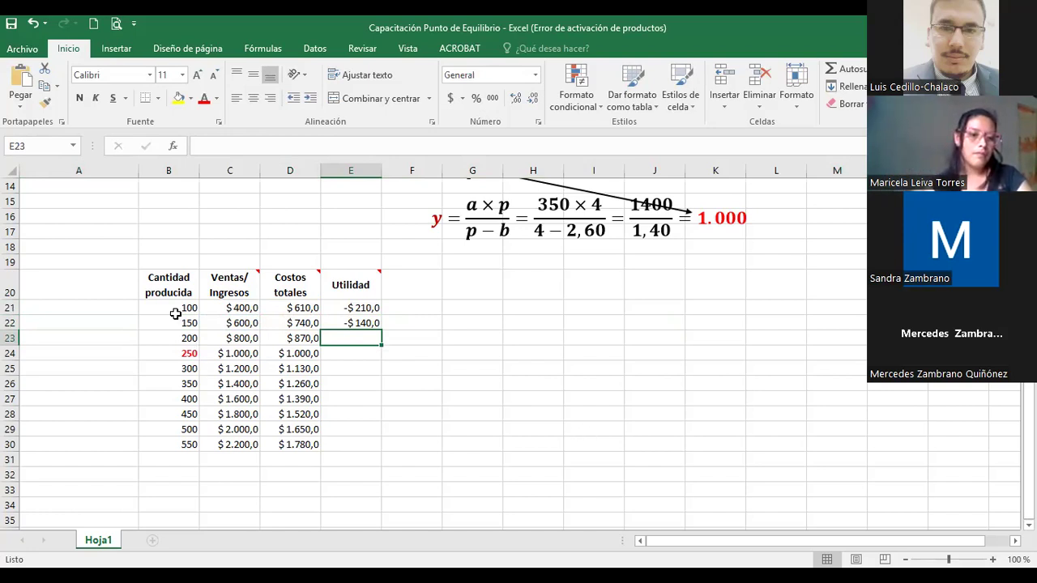
# Check the sales and total costs of the 200-unit row and fill the profit formula from E22 down to E23.
pyautogui.click(175, 339)
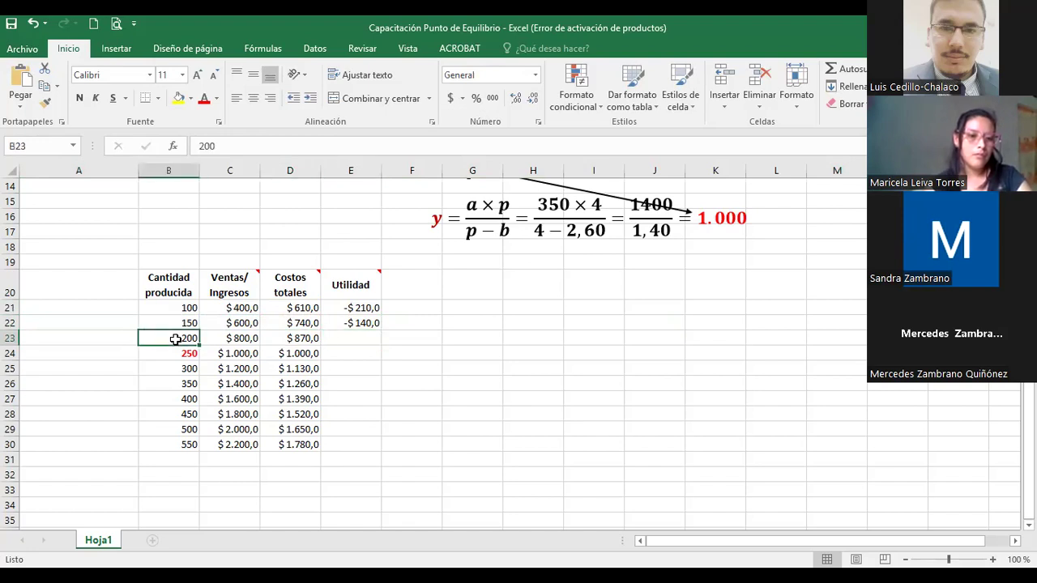
pyautogui.click(364, 323)
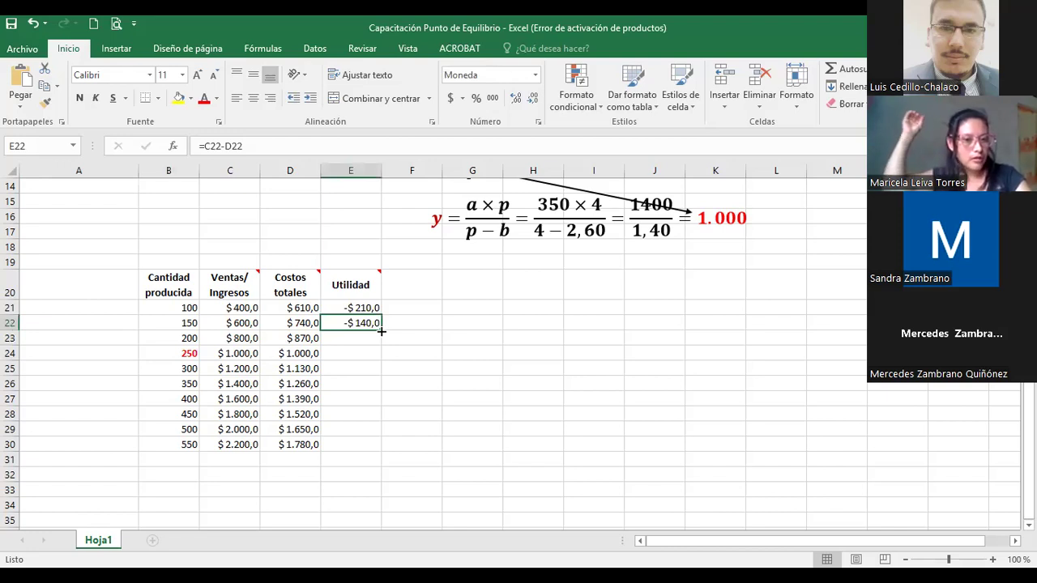
pyautogui.click(185, 338)
pyautogui.click(227, 338)
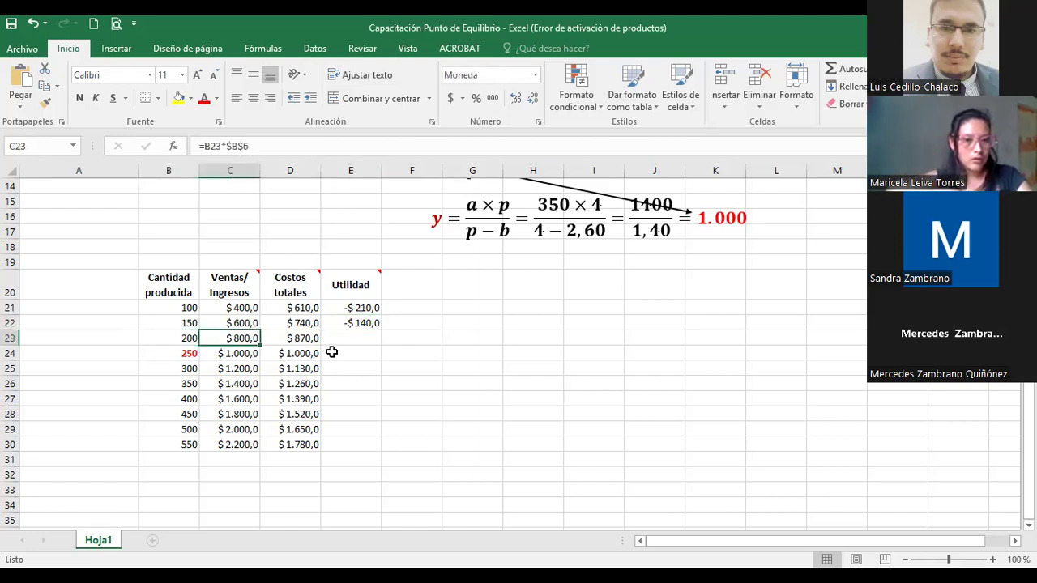
pyautogui.click(304, 336)
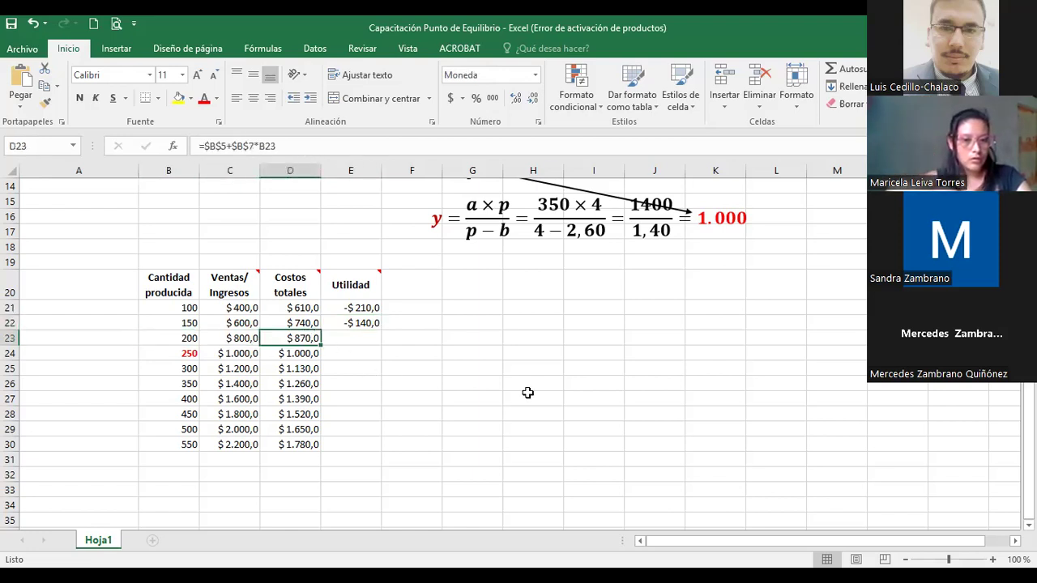
pyautogui.click(366, 324)
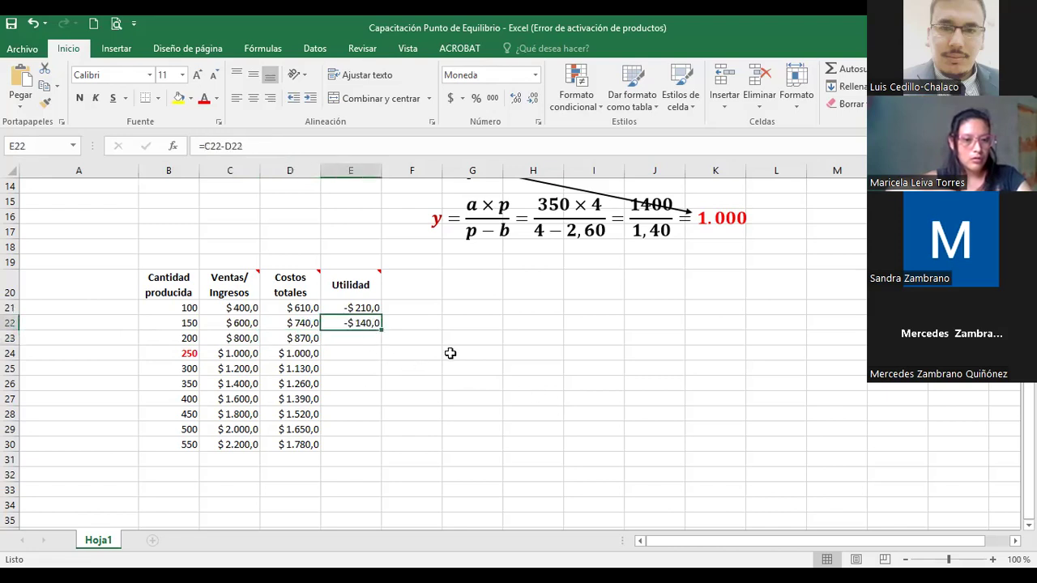
pyautogui.moveTo(381, 328); pyautogui.dragTo(378, 347)
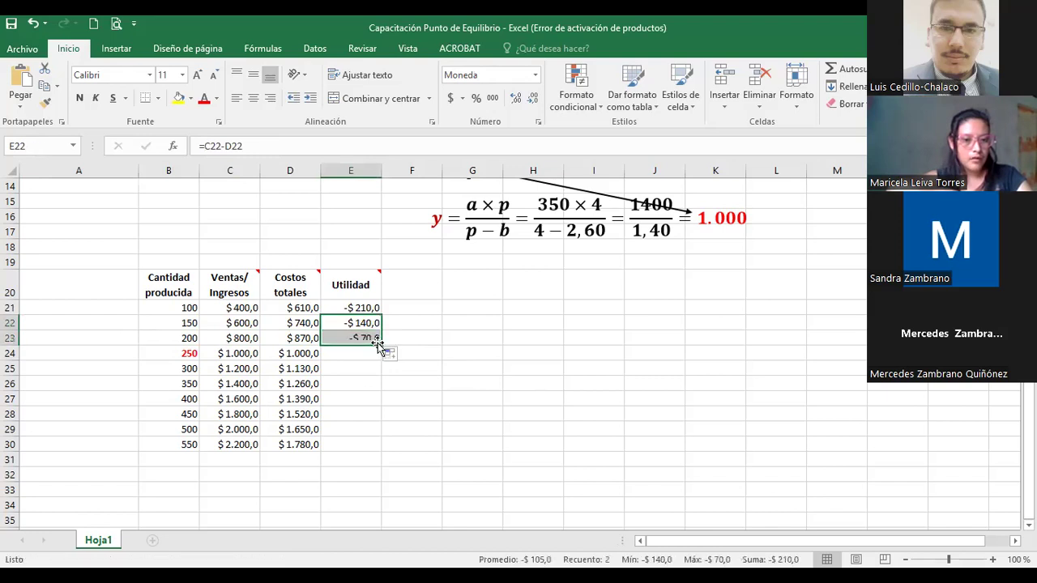
pyautogui.click(463, 349)
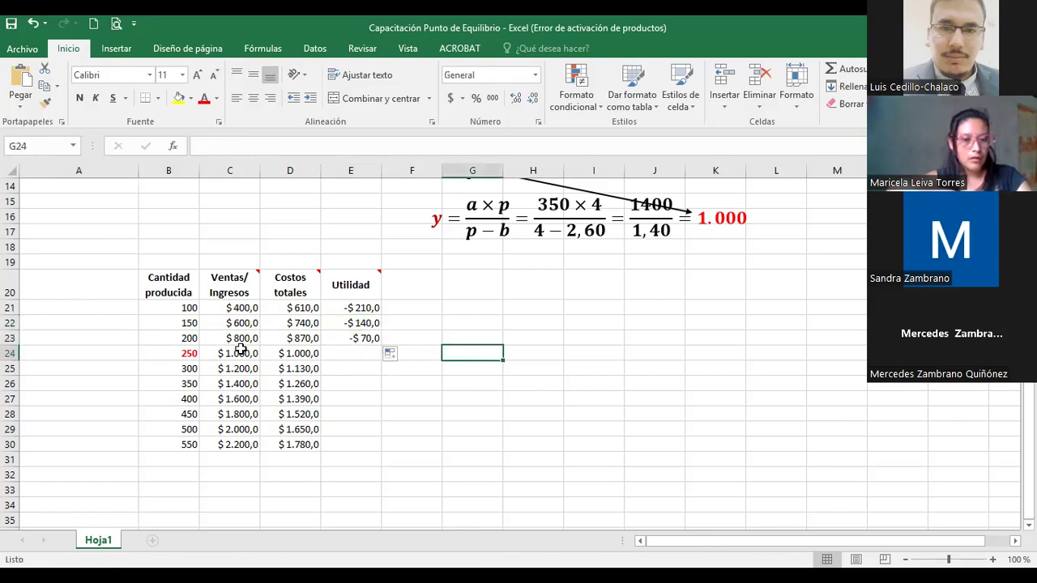
# Check the 250-unit row and fill the profit formula from E23 down to E24, clearing the extra results in E25:E30.
pyautogui.click(191, 355)
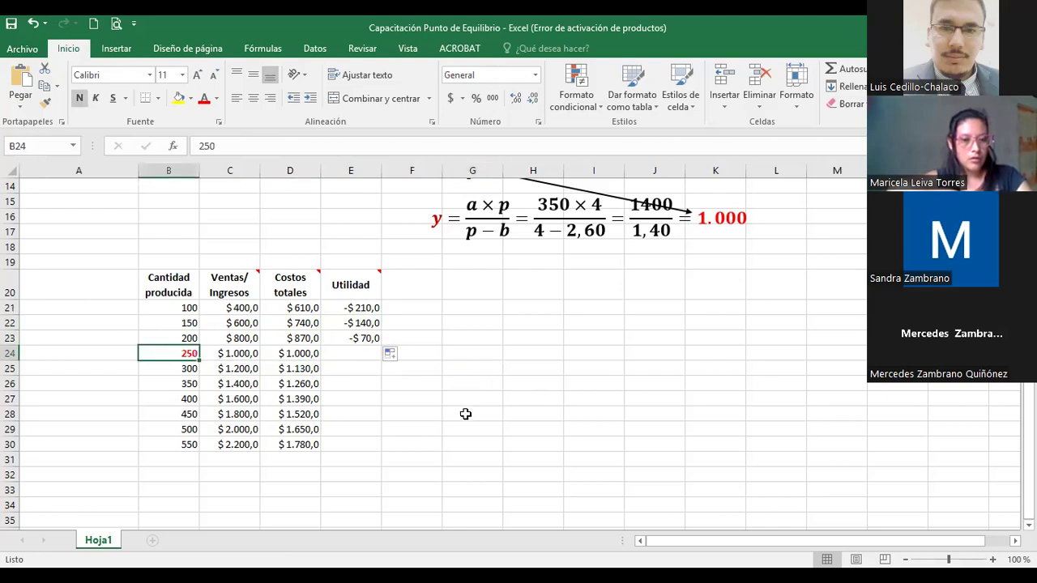
pyautogui.click(239, 354)
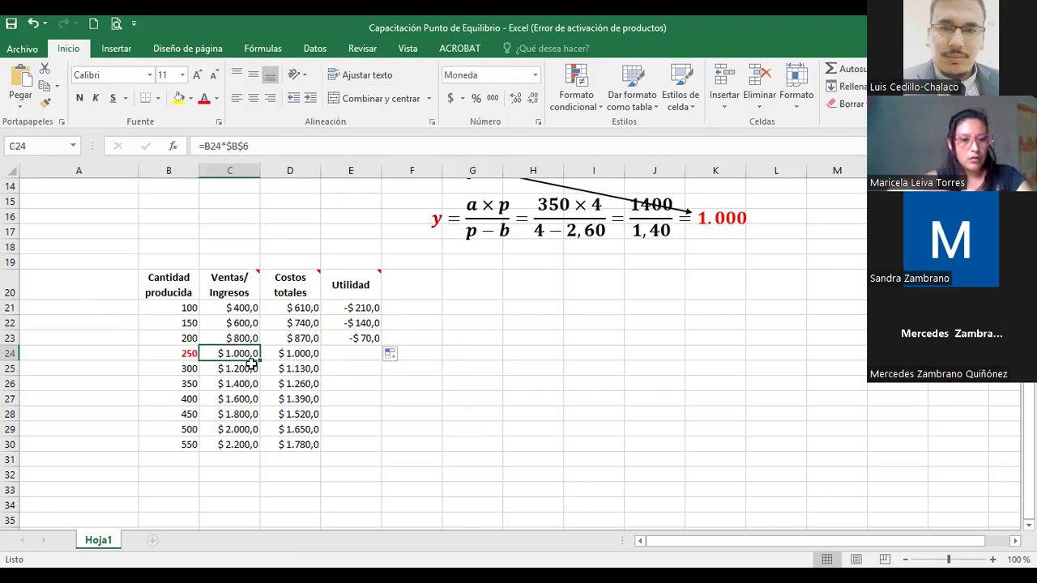
pyautogui.click(316, 354)
pyautogui.click(362, 338)
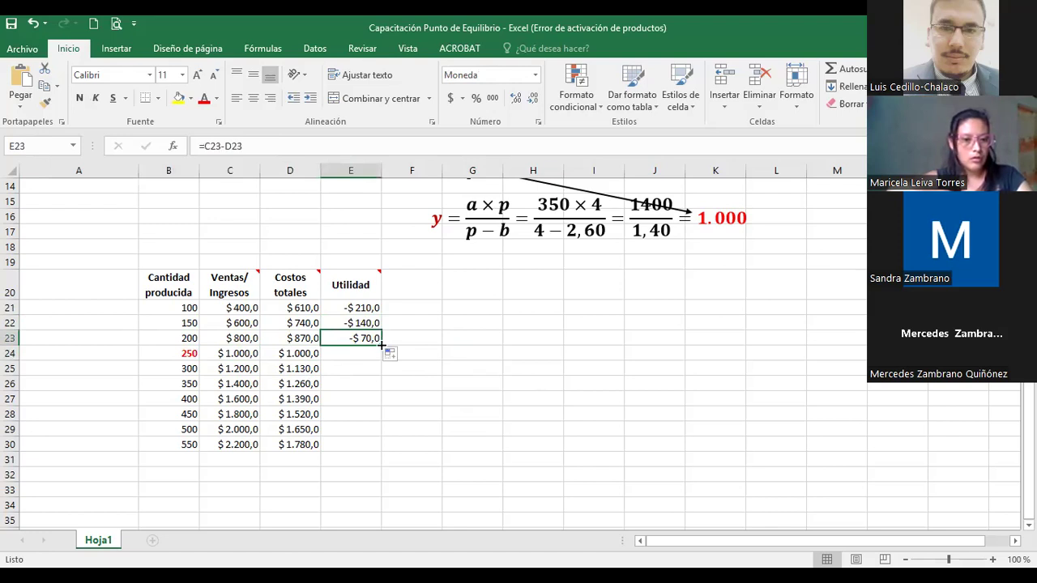
pyautogui.doubleClick(381, 342)
pyautogui.moveTo(366, 369); pyautogui.dragTo(355, 444)
pyautogui.press('Delete')
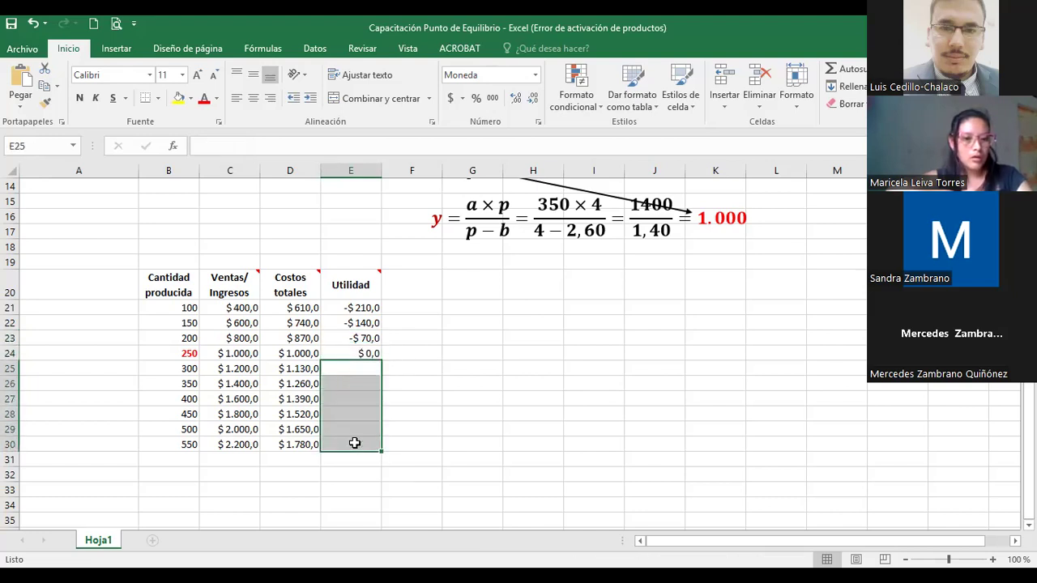
pyautogui.click(372, 357)
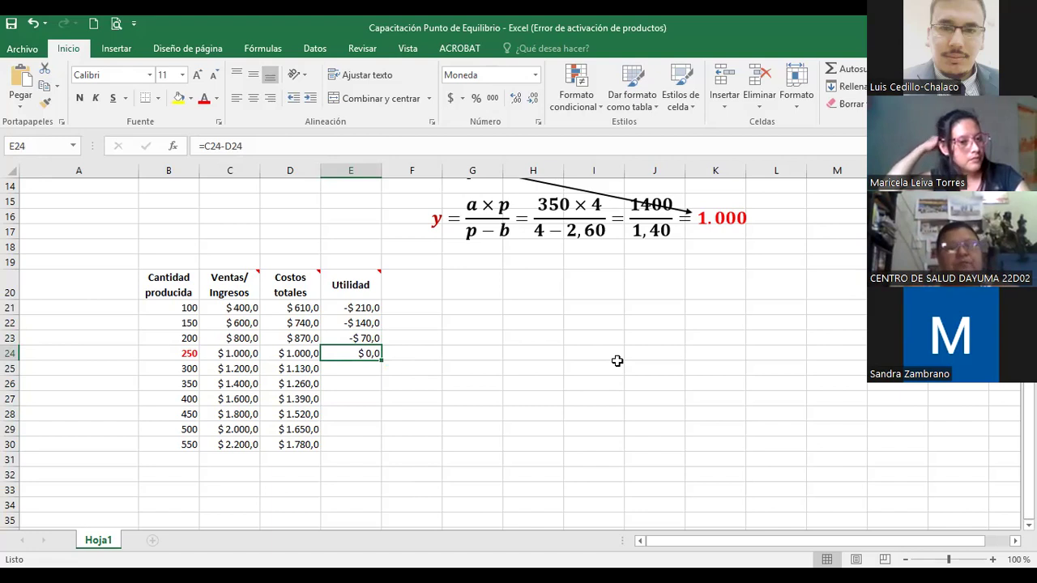
# Format the 250-unit sales value in C24 as bold red text.
pyautogui.click(243, 353)
pyautogui.click(202, 105)
pyautogui.click(80, 97)
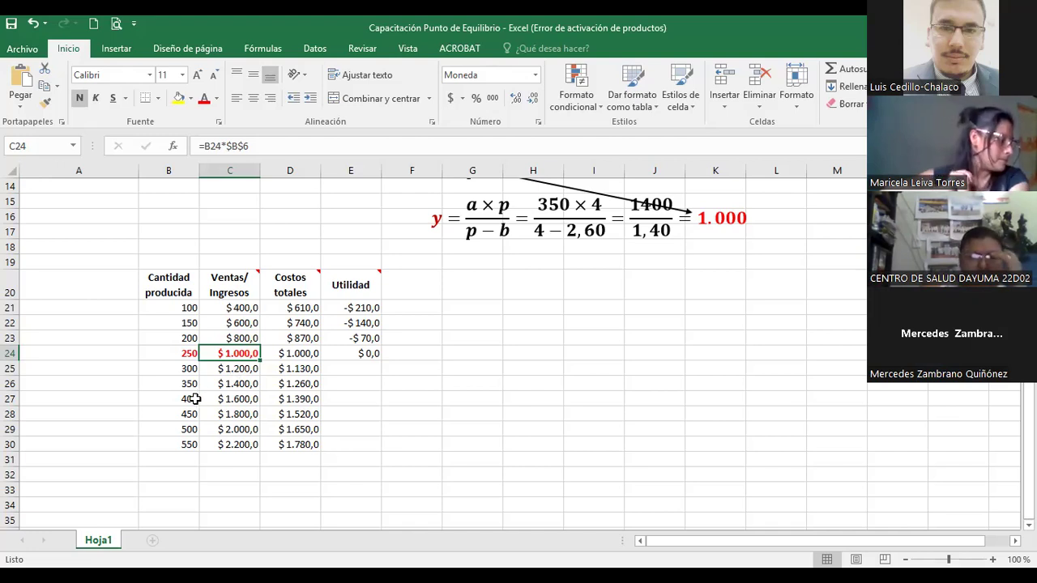
# Check the values of the 250- and 300-unit rows and fill the profit formula from E24 down to E25.
pyautogui.click(181, 358)
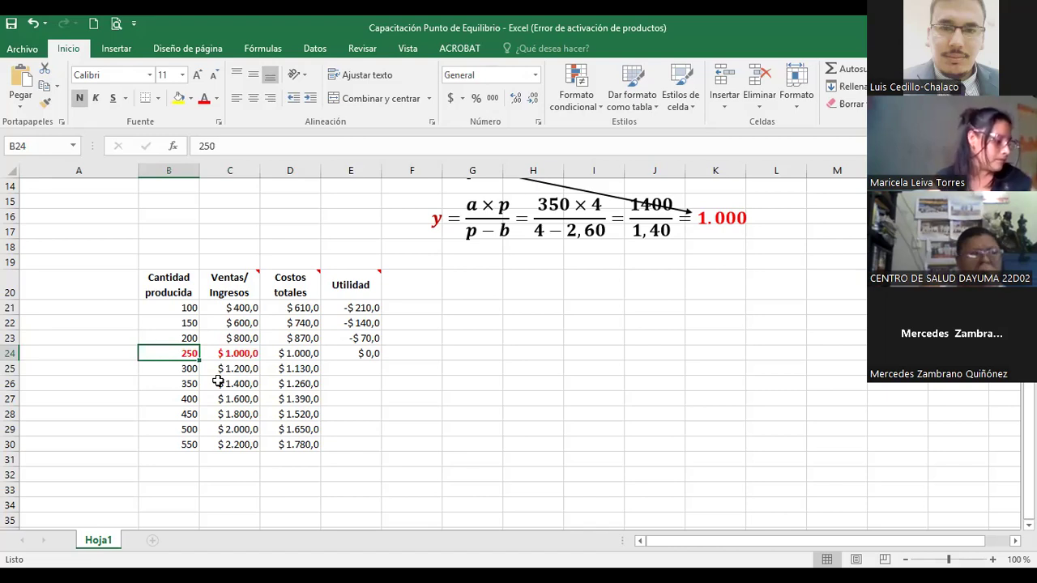
pyautogui.click(290, 355)
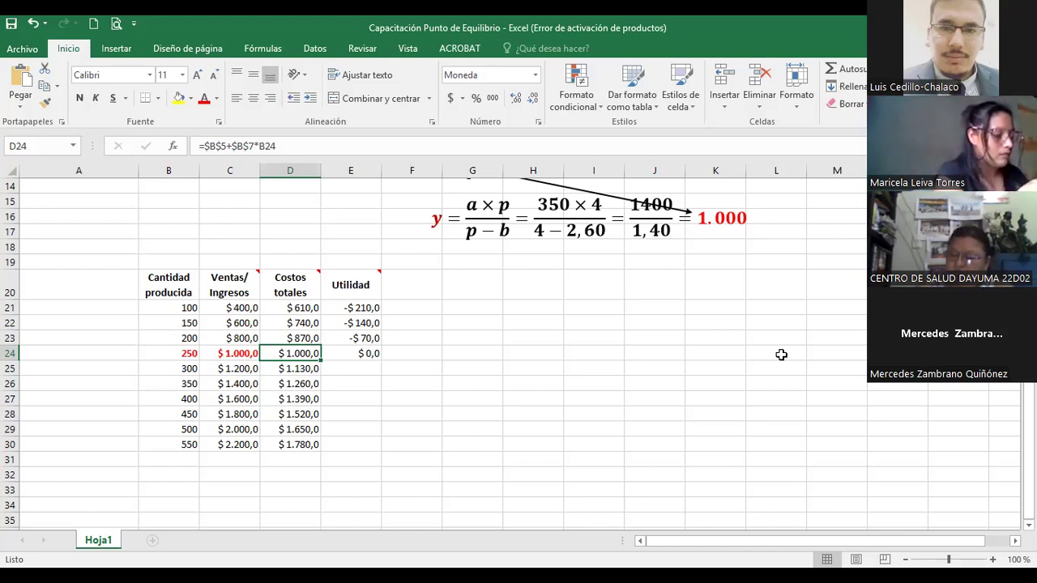
pyautogui.click(369, 351)
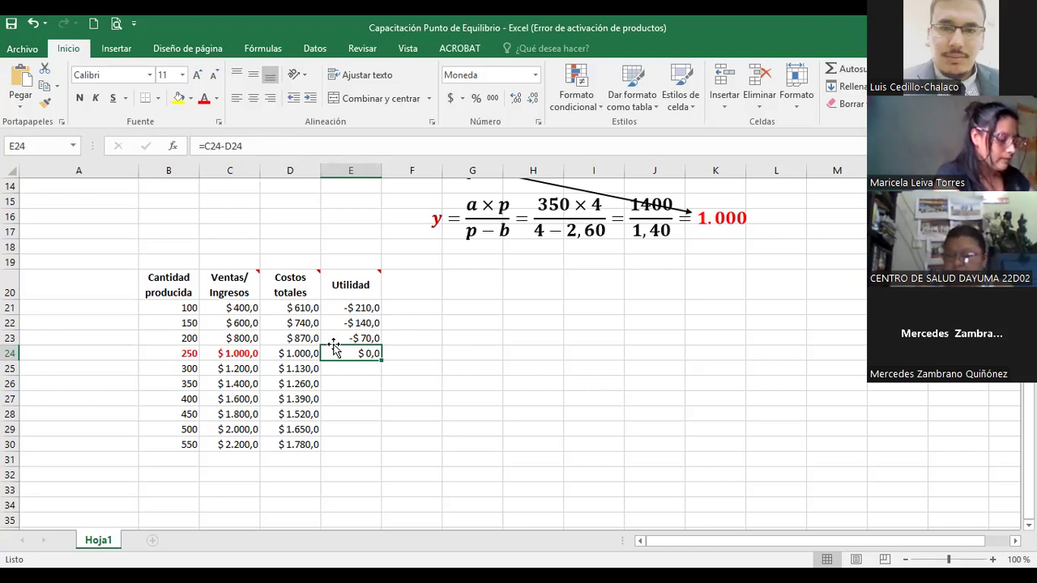
pyautogui.click(169, 368)
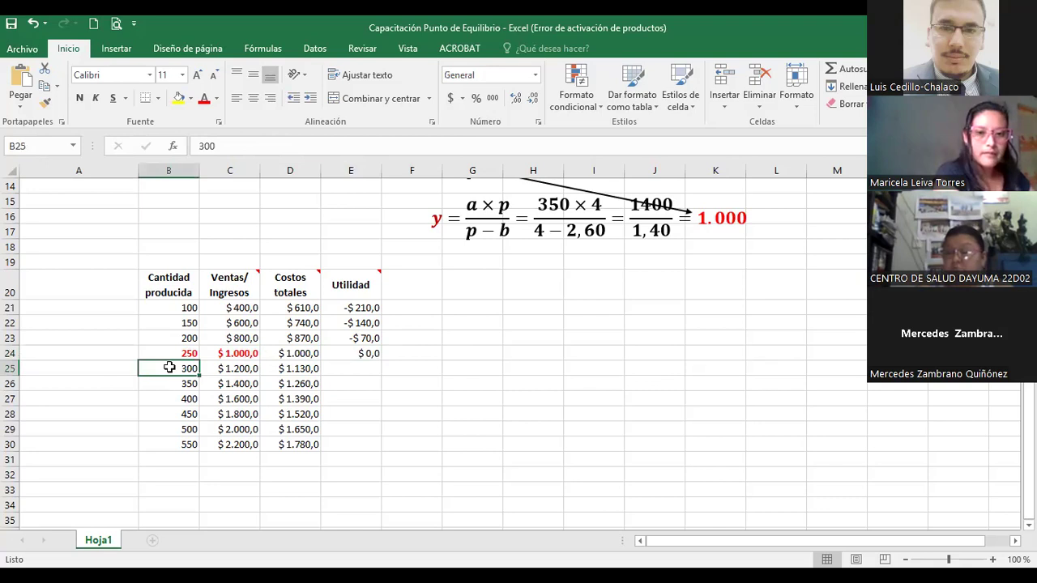
pyautogui.click(225, 372)
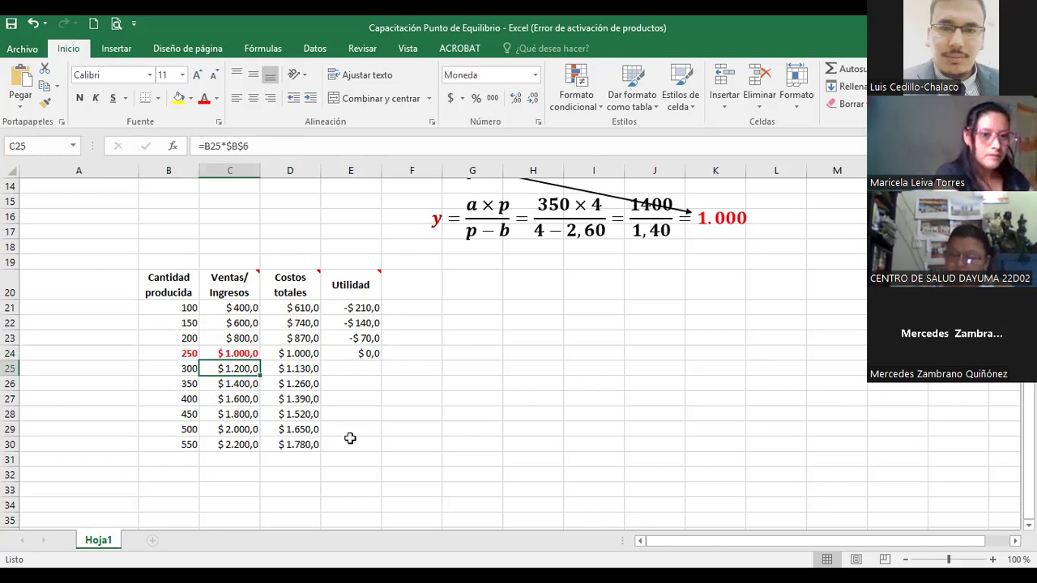
pyautogui.click(316, 373)
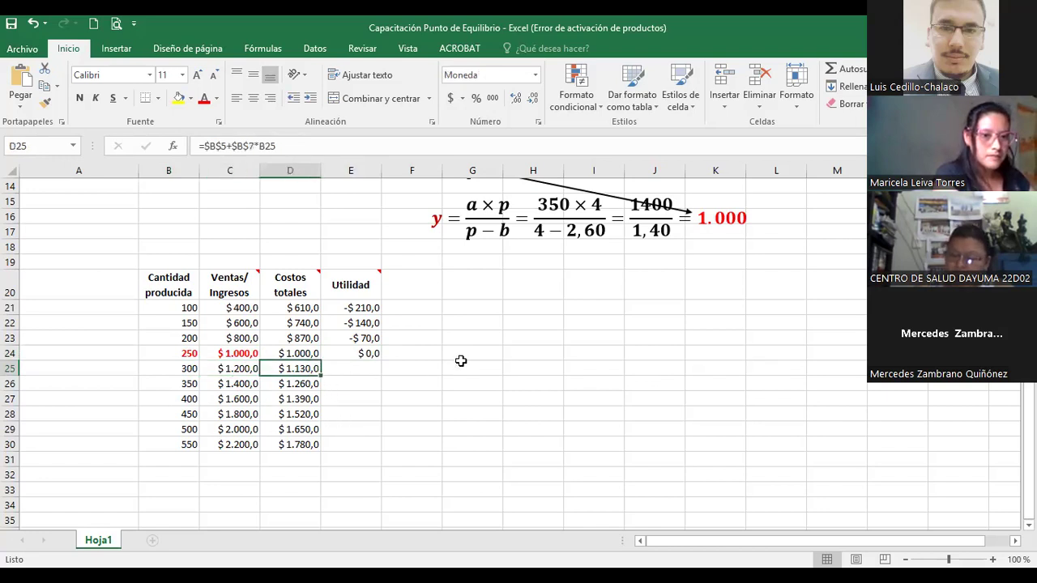
pyautogui.click(375, 354)
pyautogui.moveTo(381, 358); pyautogui.dragTo(380, 371)
pyautogui.click(435, 371)
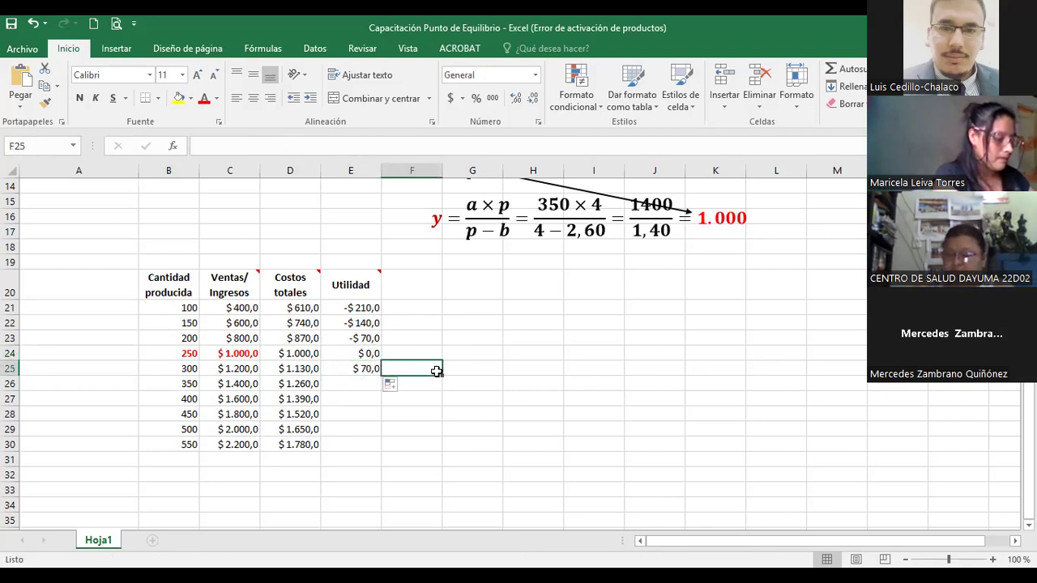
# Fill the profit formula from E25 down through E30 and check the 350-unit row.
pyautogui.click(329, 371)
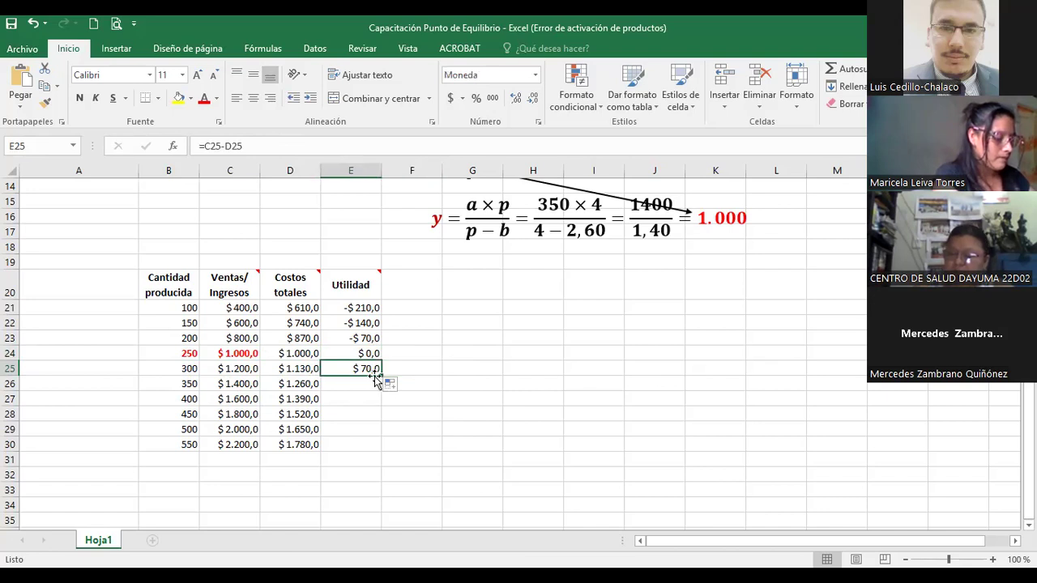
pyautogui.moveTo(380, 375); pyautogui.dragTo(368, 445)
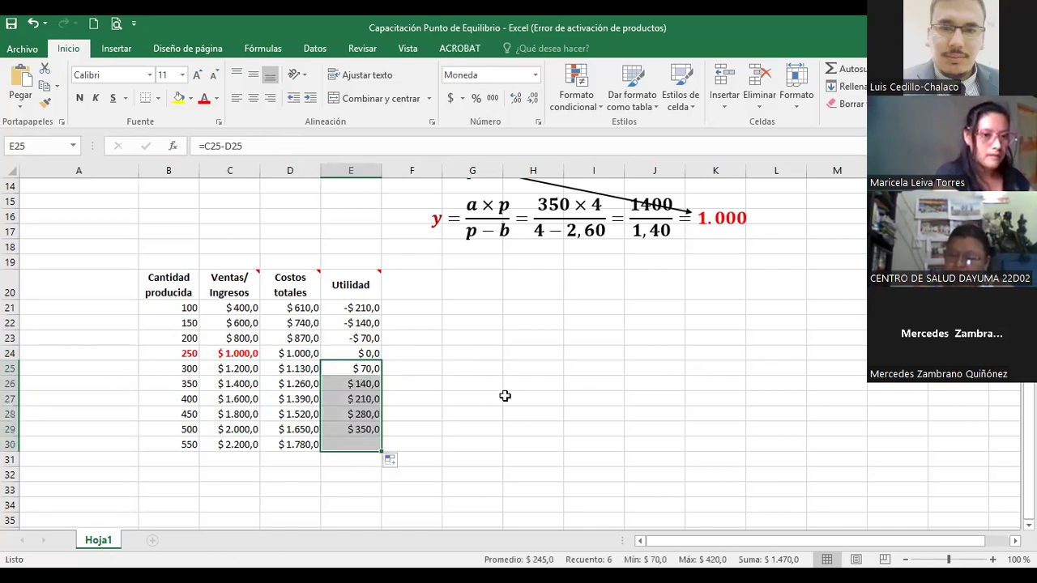
pyautogui.click(518, 393)
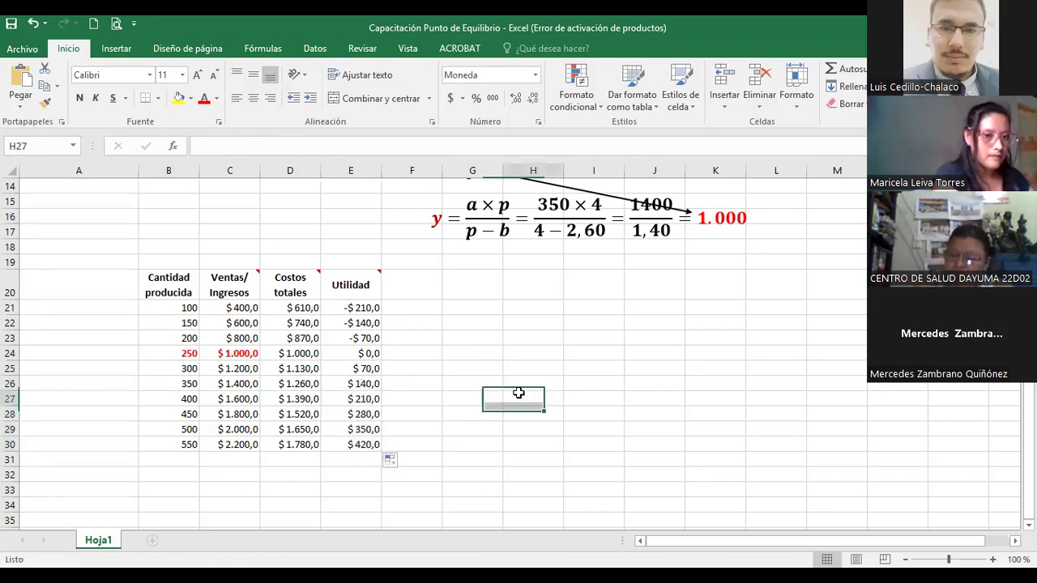
pyautogui.click(185, 386)
pyautogui.click(368, 386)
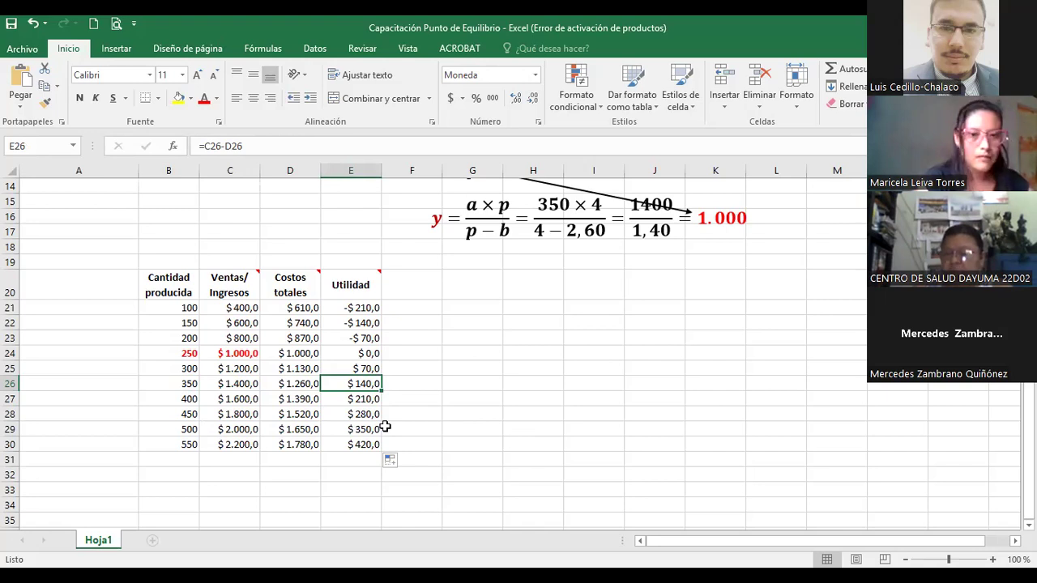
pyautogui.click(397, 308)
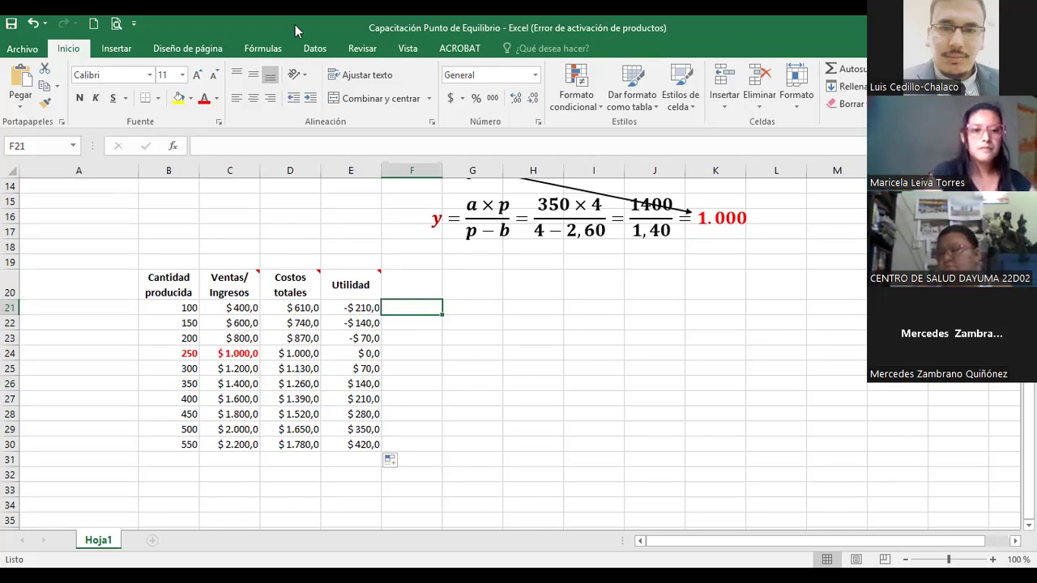
# Insert a scatter chart with smooth lines and markers from the quantity, sales and total costs data in B20:D30.
pyautogui.click(128, 51)
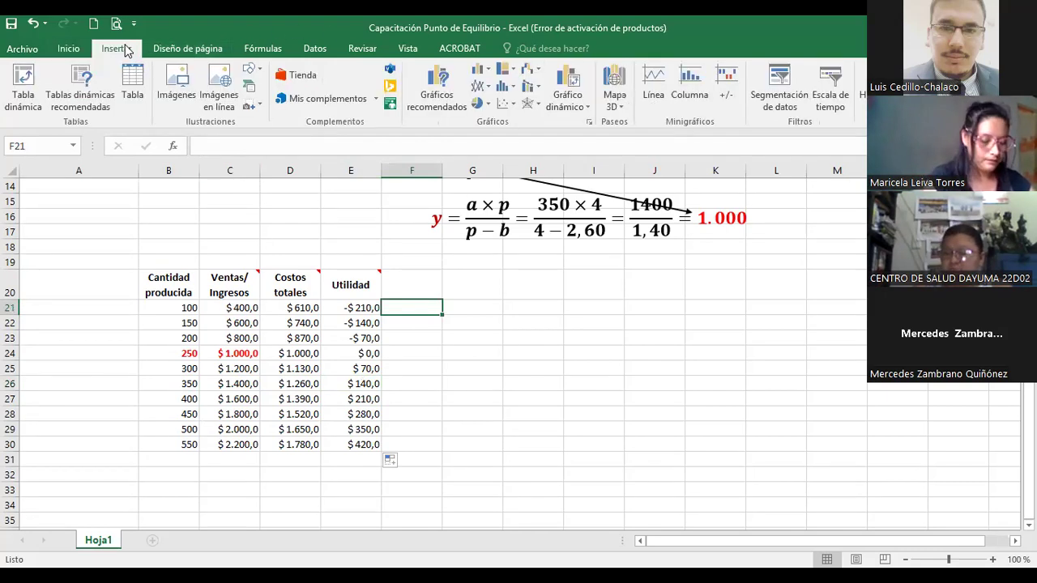
pyautogui.moveTo(172, 289); pyautogui.dragTo(288, 443)
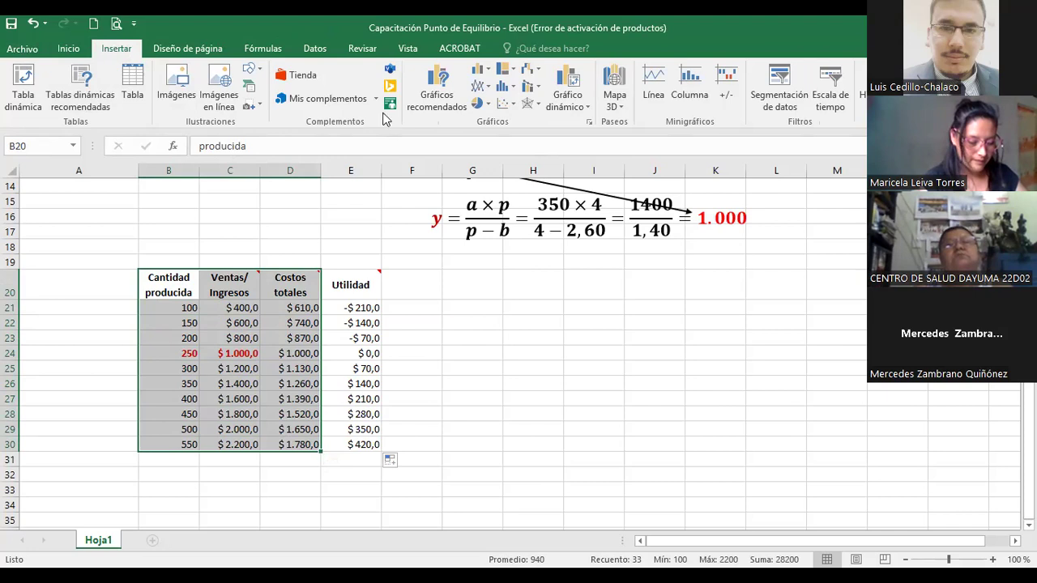
pyautogui.press('ctrl')
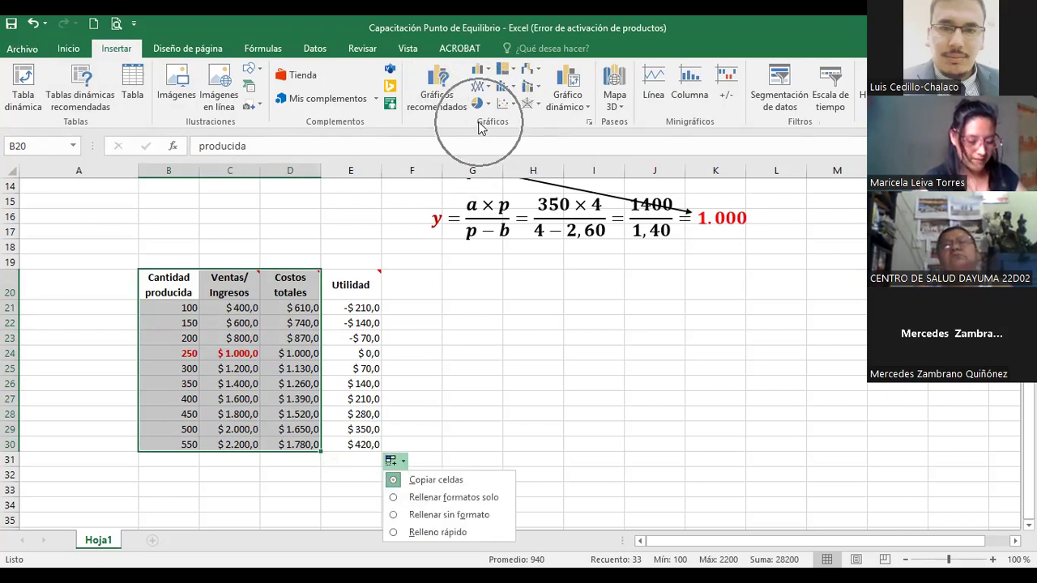
pyautogui.press('ctrl')
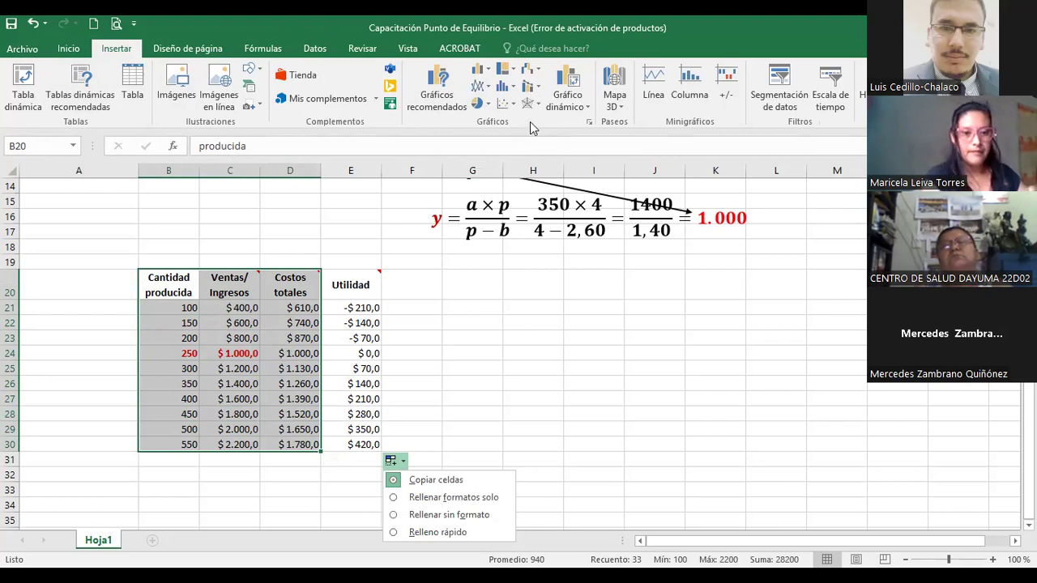
pyautogui.press('ctrl')
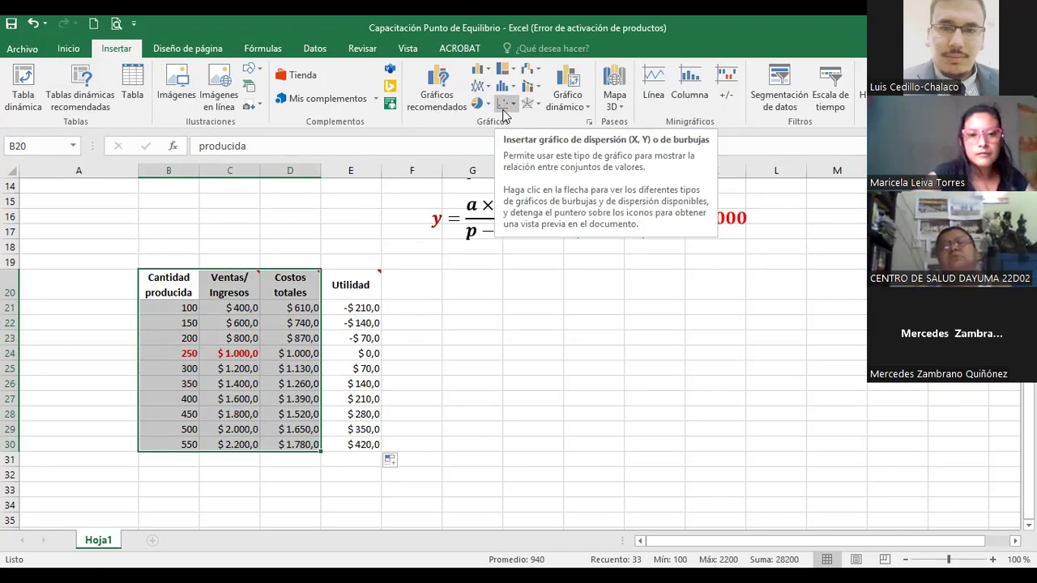
pyautogui.click(504, 113)
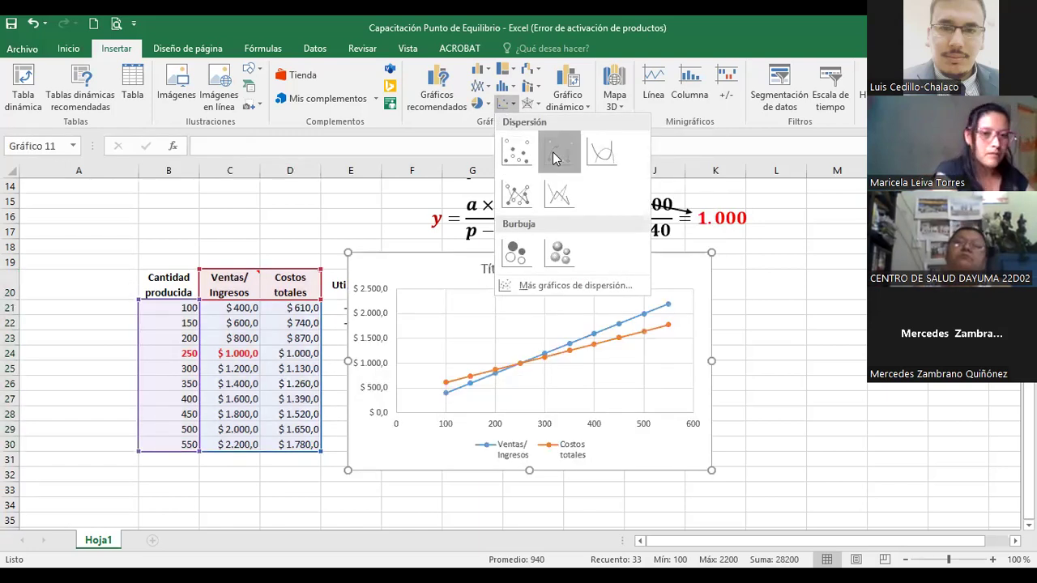
pyautogui.click(553, 152)
# Move the chart clear of the profit column and enlarge it to span about F18 to L35.
pyautogui.moveTo(625, 268); pyautogui.dragTo(671, 264)
pyautogui.moveTo(761, 463); pyautogui.dragTo(807, 539)
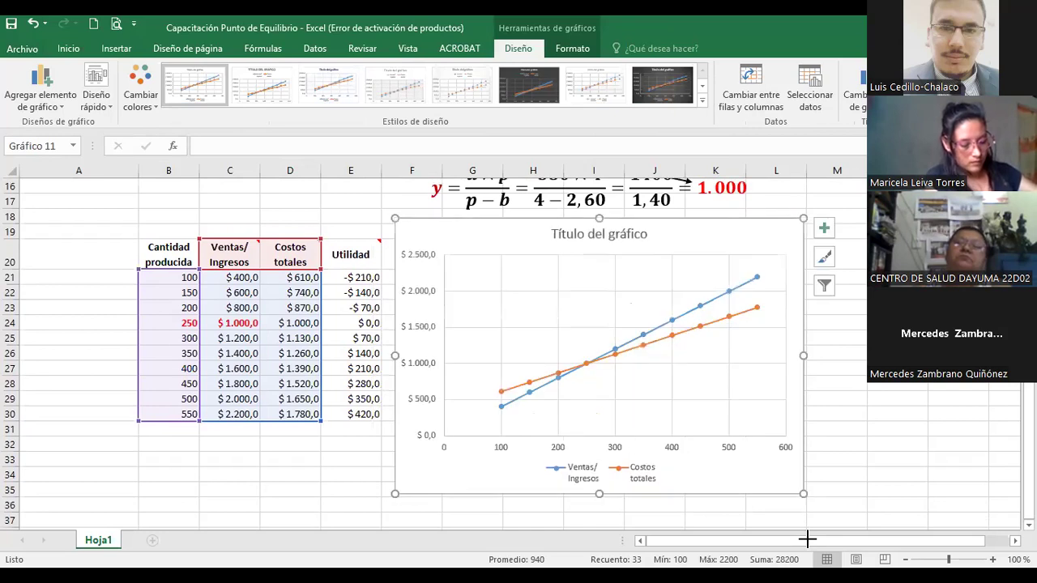
pyautogui.click(849, 357)
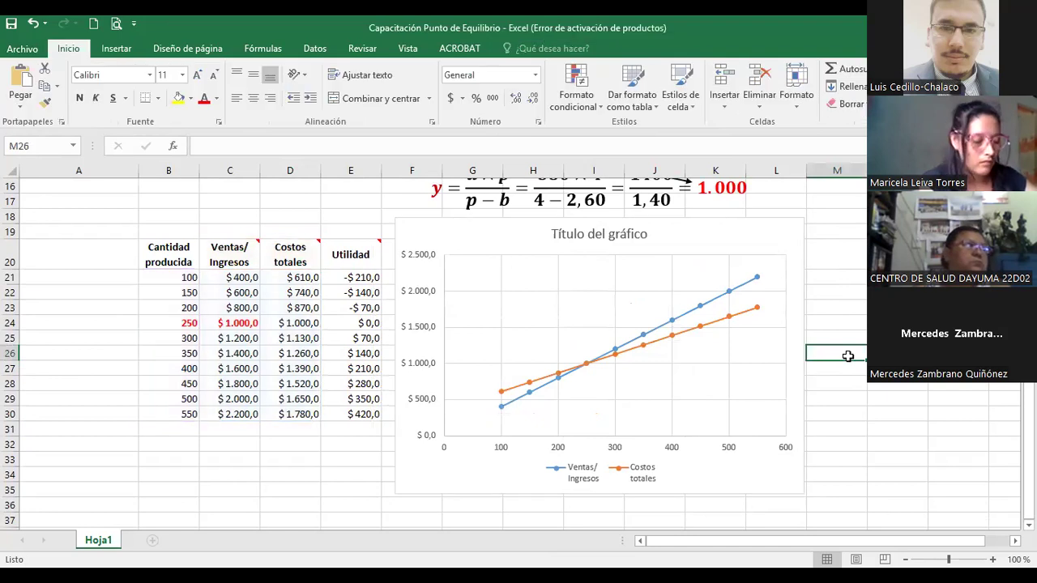
# Change the chart title to "Punto de equilibrio" and make it bold.
pyautogui.click(558, 234)
pyautogui.tripleClick(612, 234)
pyautogui.write('Pu')
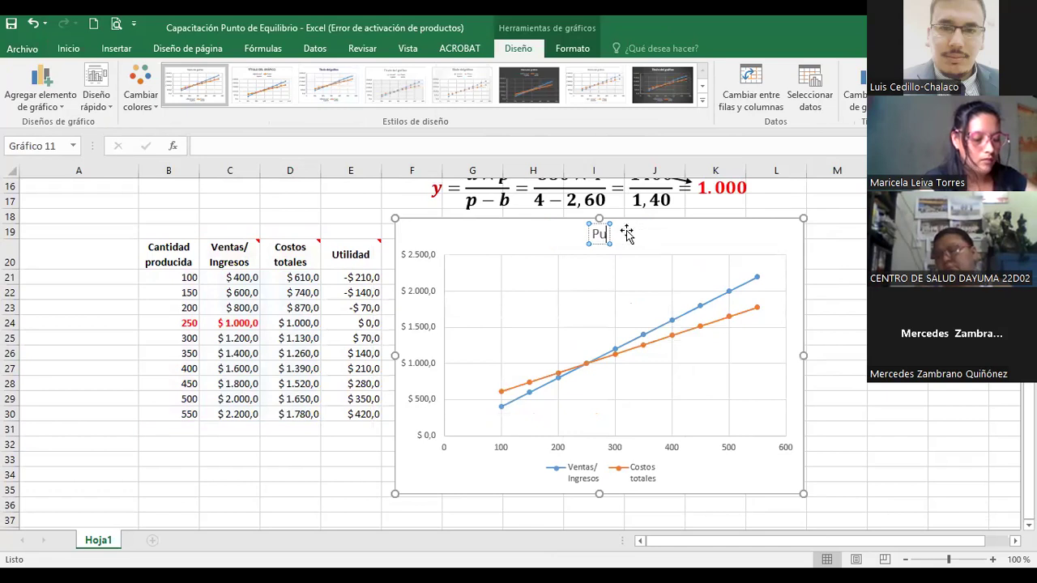
pyautogui.write('nto de equilibrio')
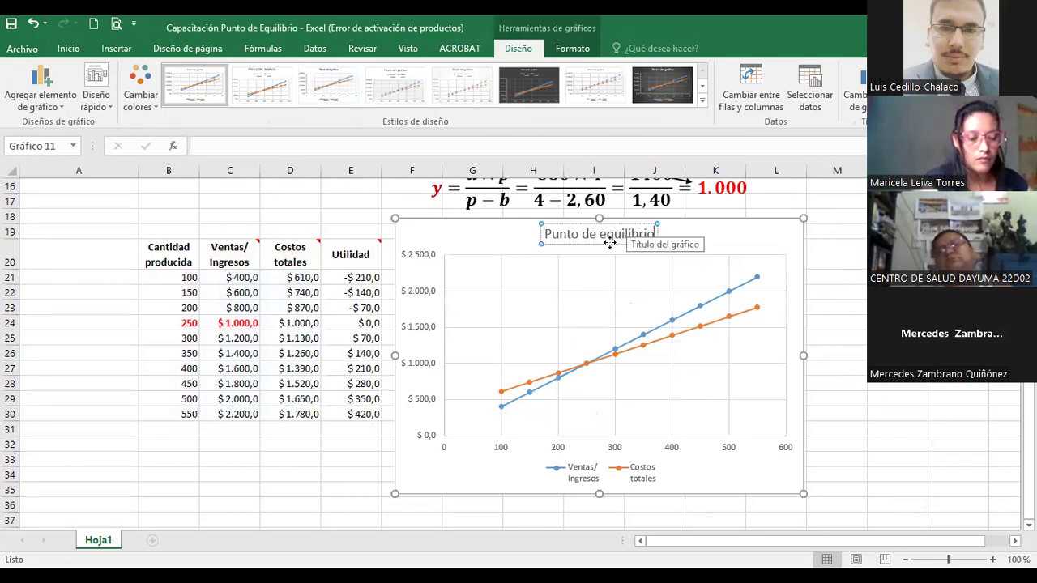
pyautogui.click(611, 244)
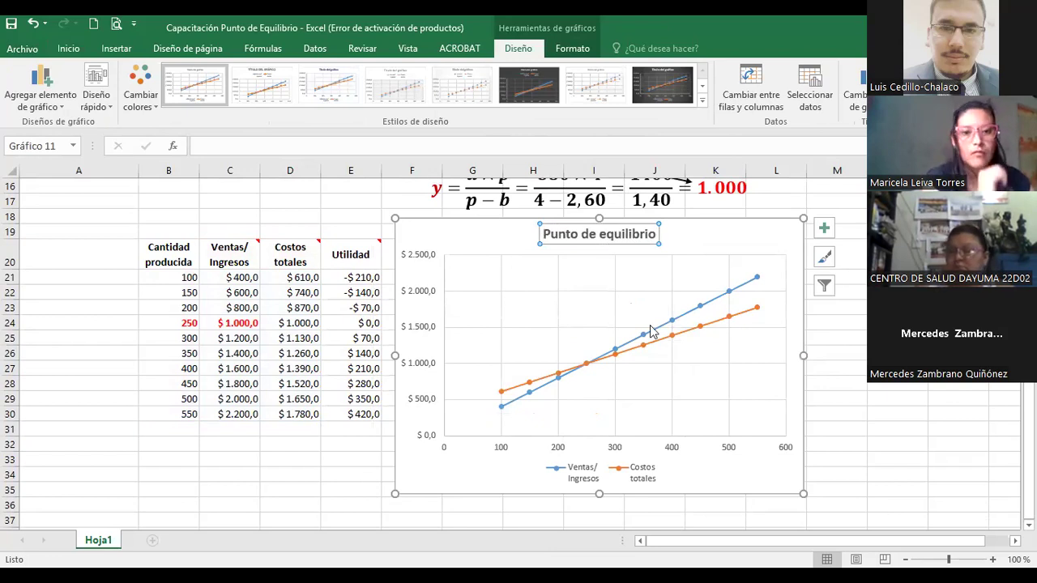
pyautogui.click(720, 232)
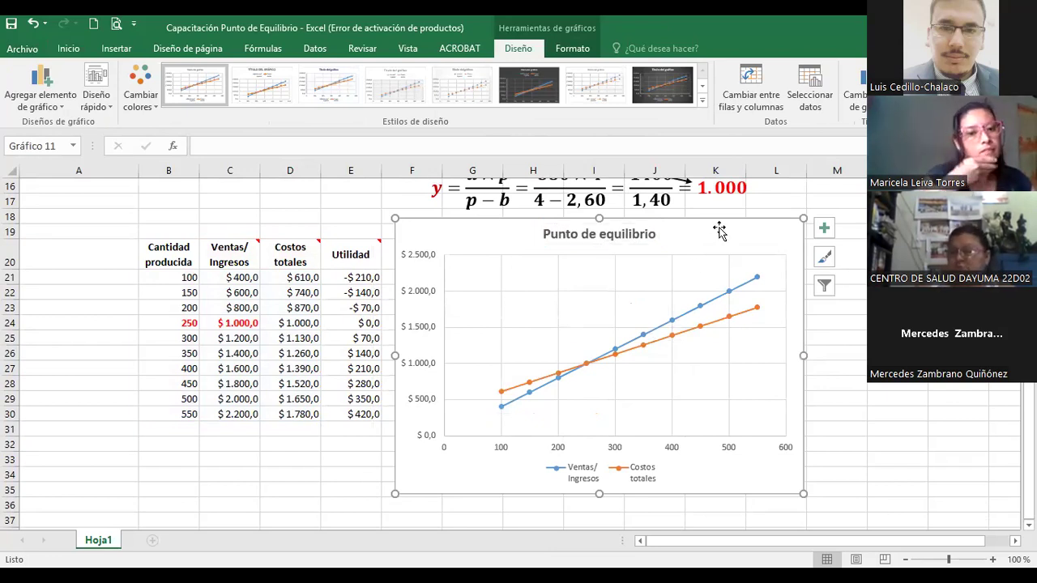
pyautogui.click(309, 456)
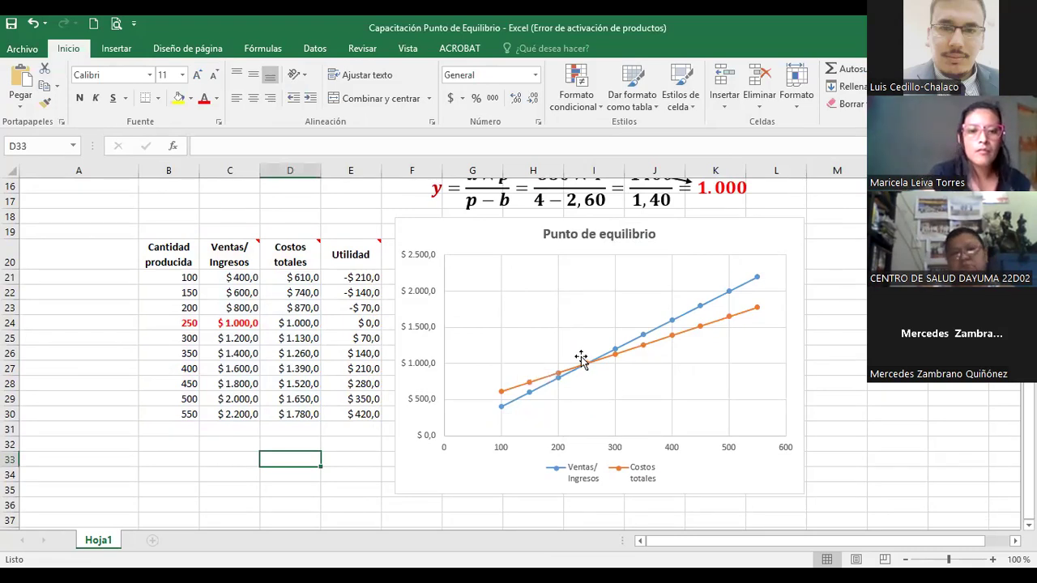
# Draw a rectangle on the chart with its upper right corner at the intersection of the sales and total costs lines.
pyautogui.moveTo(587, 367)
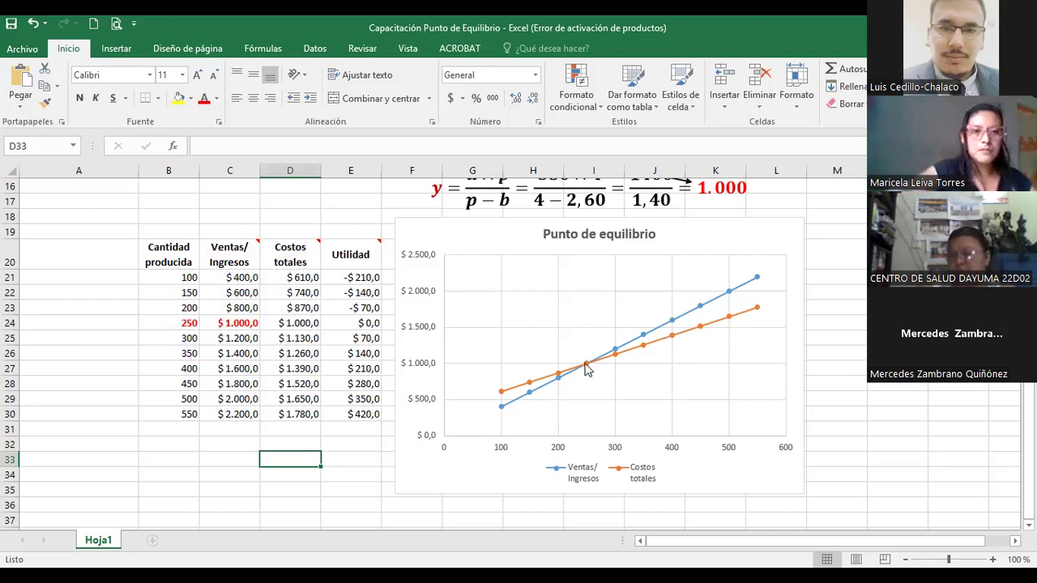
pyautogui.click(116, 49)
pyautogui.click(249, 69)
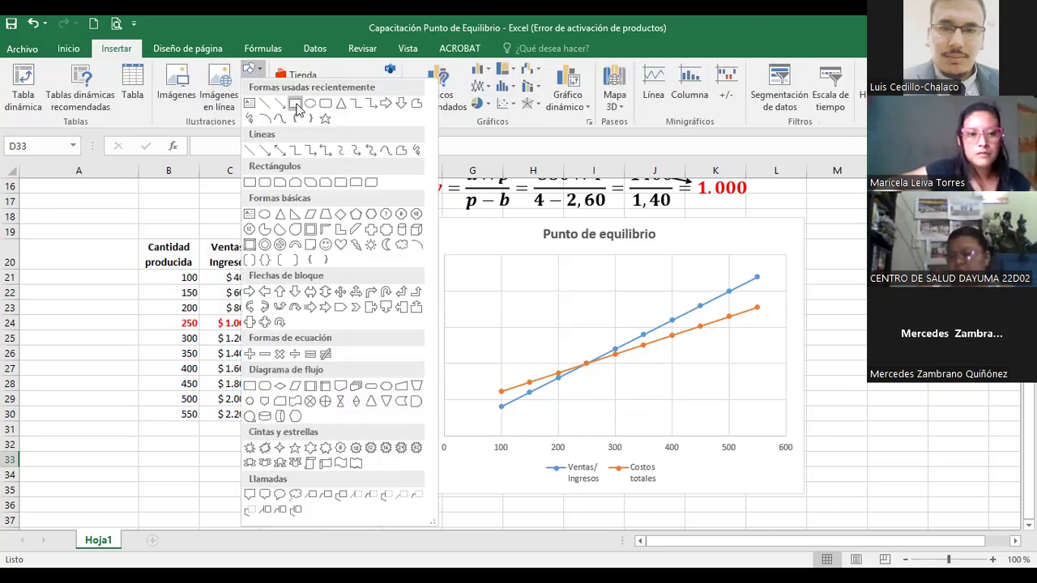
pyautogui.click(295, 104)
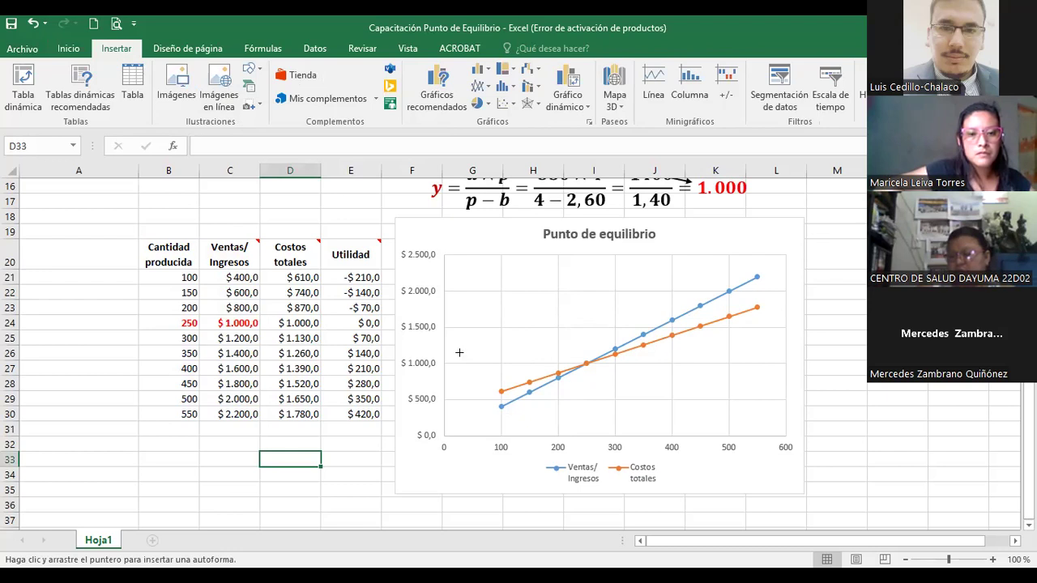
pyautogui.moveTo(461, 363)
pyautogui.mouseDown()
pyautogui.moveTo(589, 405)
pyautogui.moveTo(588, 423)
pyautogui.mouseUp()
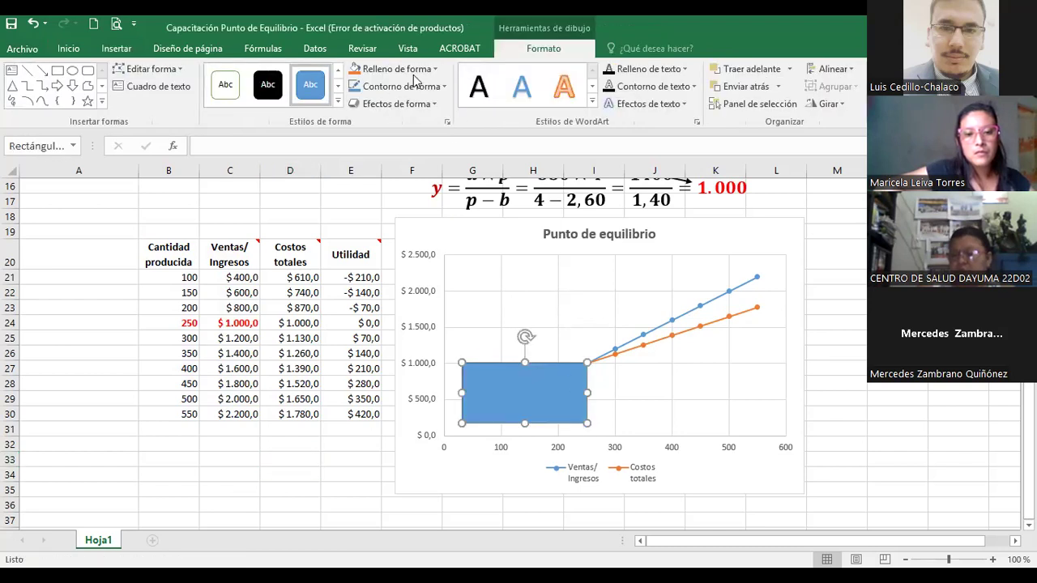
# Remove the rectangle's fill and set its outline weight to 2¼ pt.
pyautogui.click(398, 68)
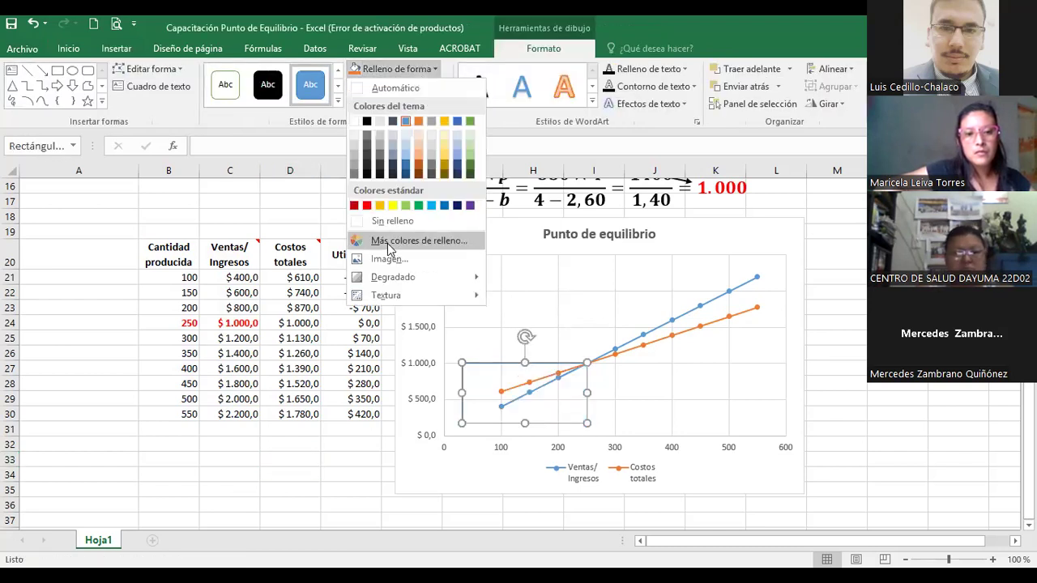
pyautogui.click(388, 223)
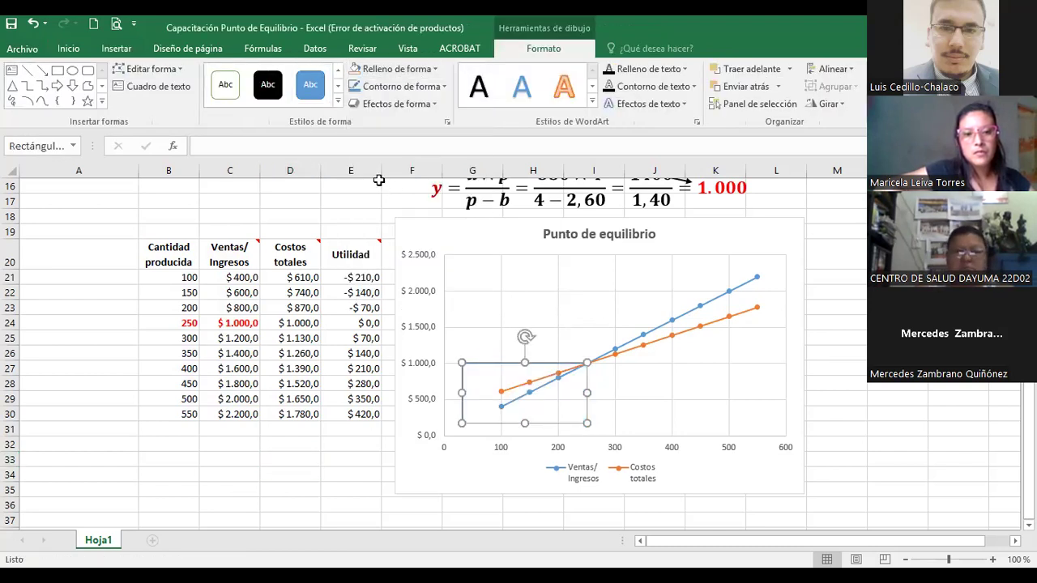
pyautogui.click(443, 88)
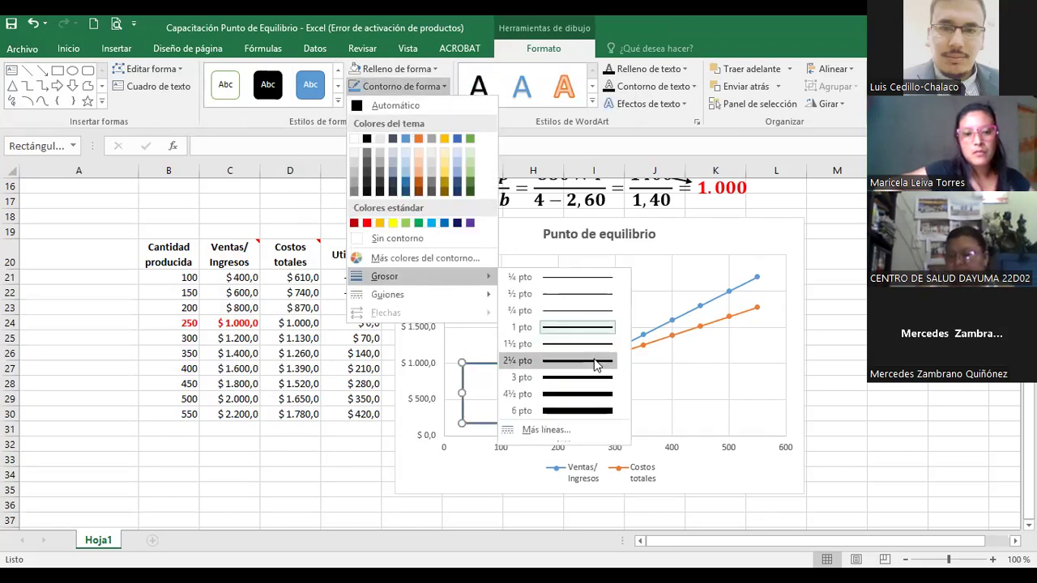
pyautogui.click(597, 360)
pyautogui.click(821, 351)
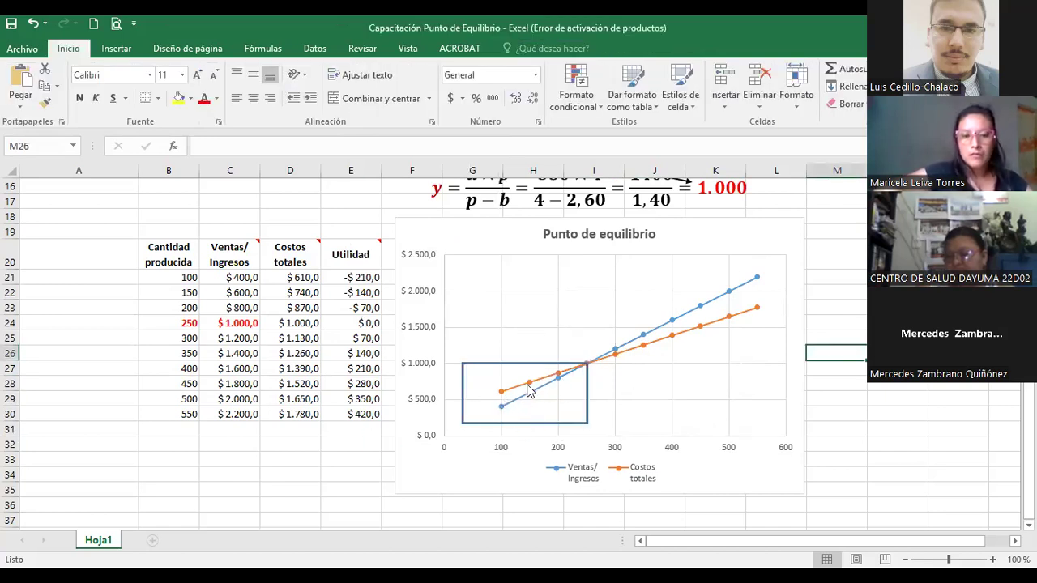
pyautogui.moveTo(528, 390)
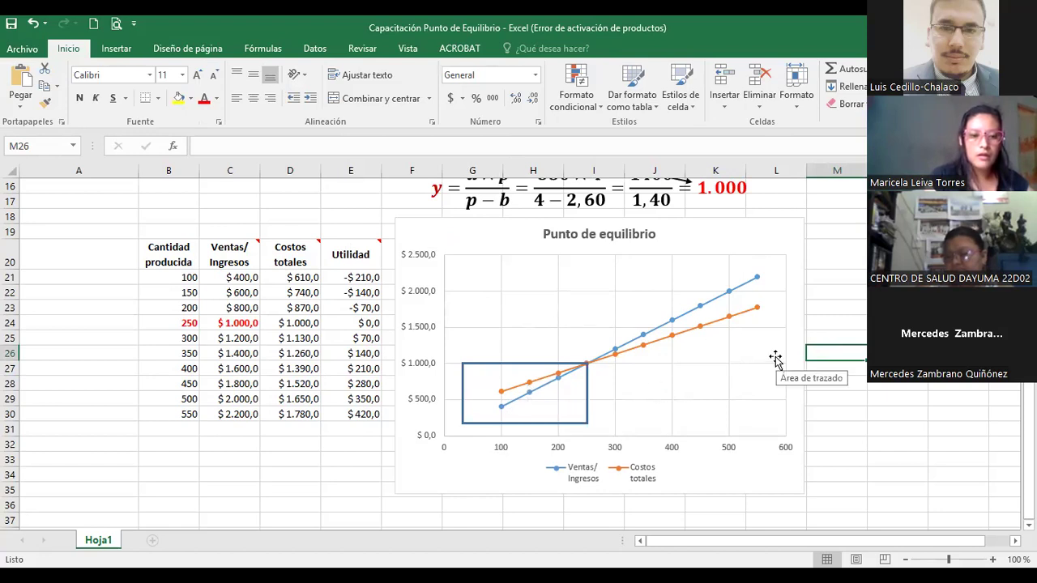
# Move the rectangle off the plotted lines, over the costs and profit columns, to uncover the intersection.
pyautogui.click(586, 385)
pyautogui.moveTo(584, 387); pyautogui.dragTo(583, 384)
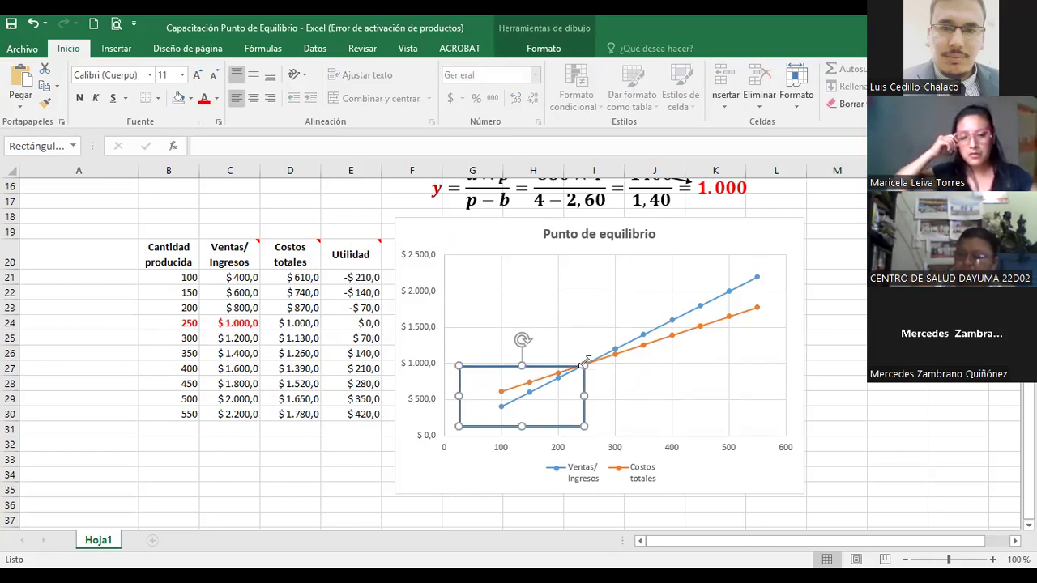
pyautogui.moveTo(549, 380); pyautogui.dragTo(381, 341)
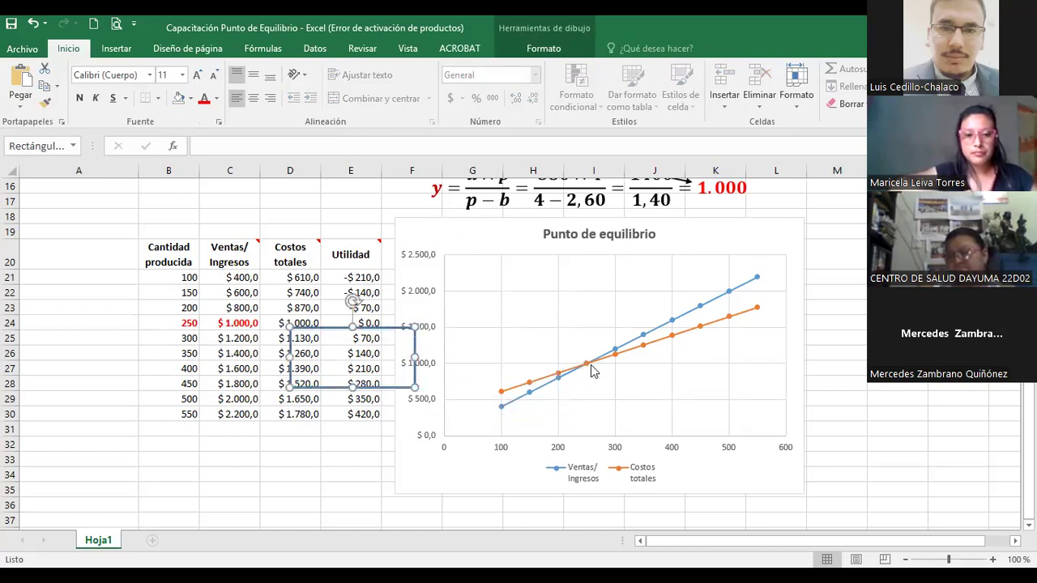
pyautogui.moveTo(589, 369)
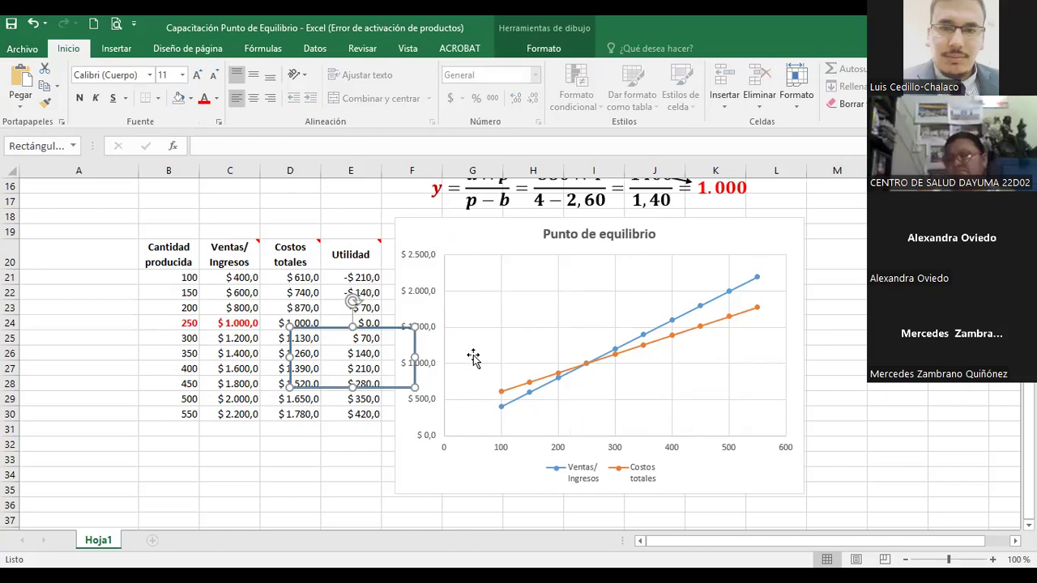
# Examine the table rows up to the 250-unit break-even quantity, selecting B21:E24 and the quantities B21:B24.
pyautogui.click(239, 328)
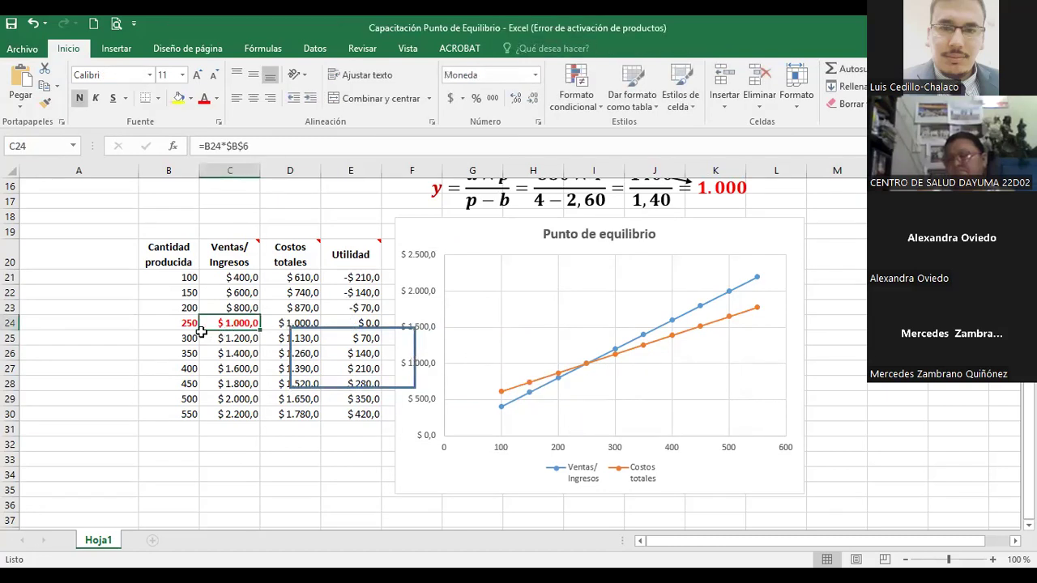
pyautogui.click(184, 324)
pyautogui.moveTo(185, 324); pyautogui.dragTo(345, 278)
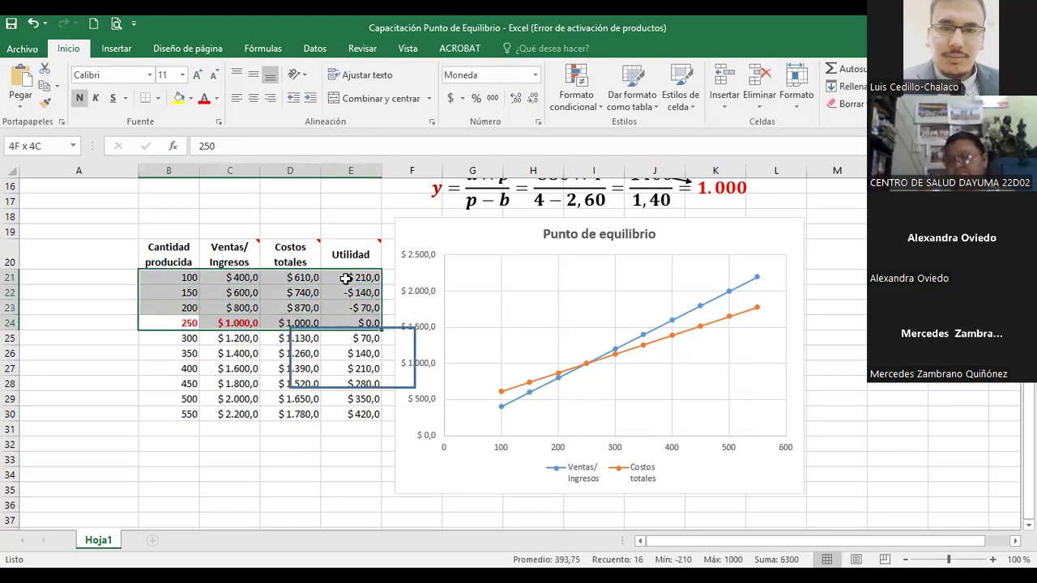
pyautogui.moveTo(346, 278); pyautogui.dragTo(346, 278)
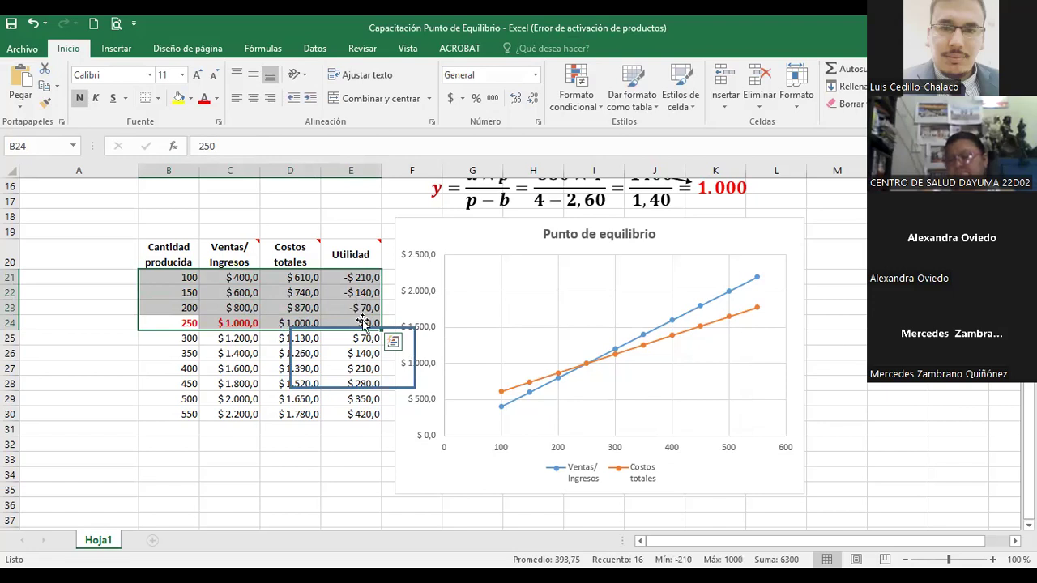
pyautogui.click(192, 324)
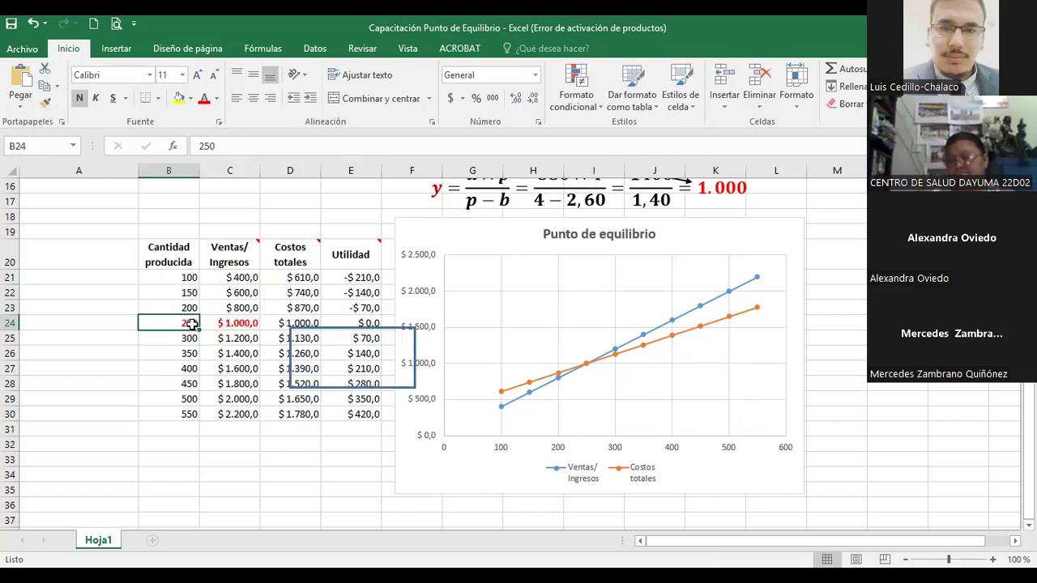
pyautogui.moveTo(192, 324); pyautogui.dragTo(192, 278)
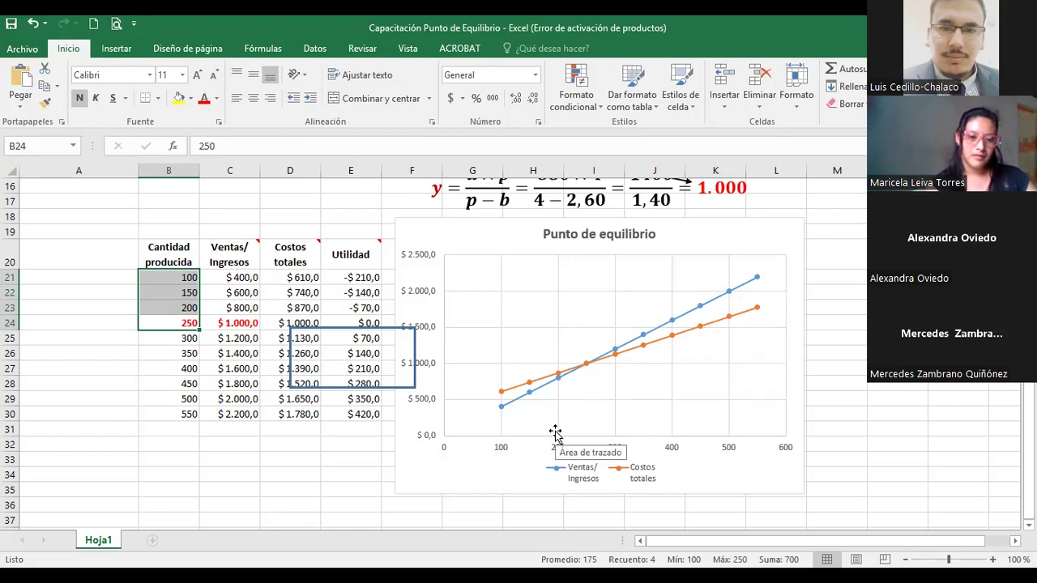
# Shift the rectangle down clear of row 24 and fill the break-even row B24:E24 with yellow.
pyautogui.moveTo(357, 328); pyautogui.dragTo(362, 359)
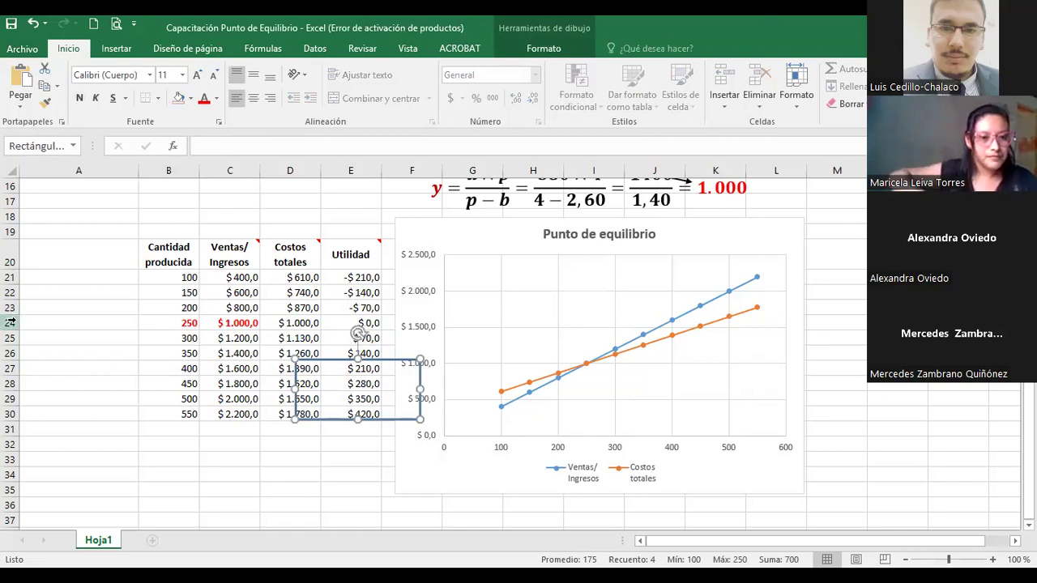
pyautogui.moveTo(162, 323); pyautogui.dragTo(358, 323)
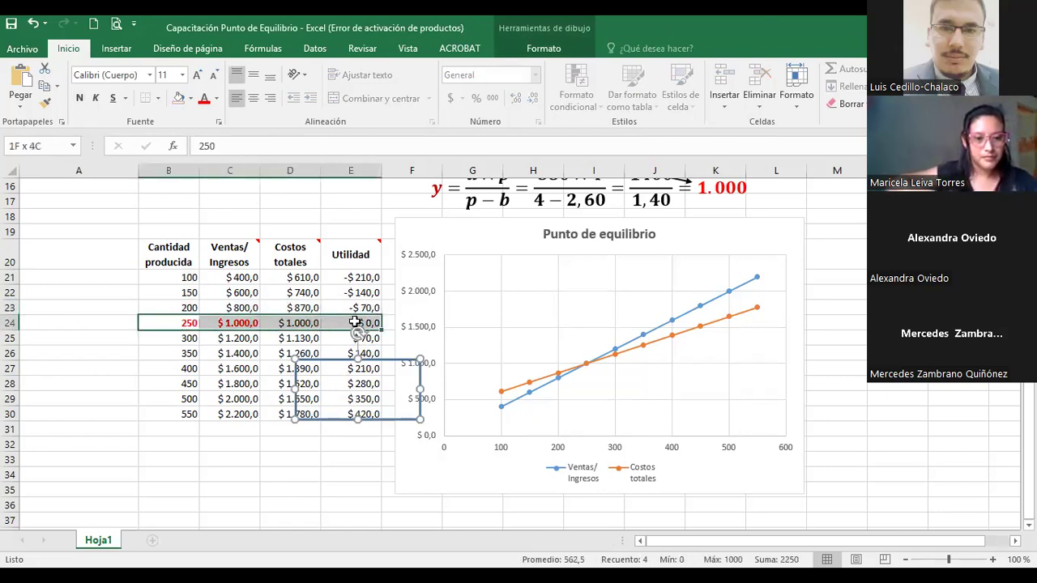
pyautogui.click(178, 101)
pyautogui.click(129, 324)
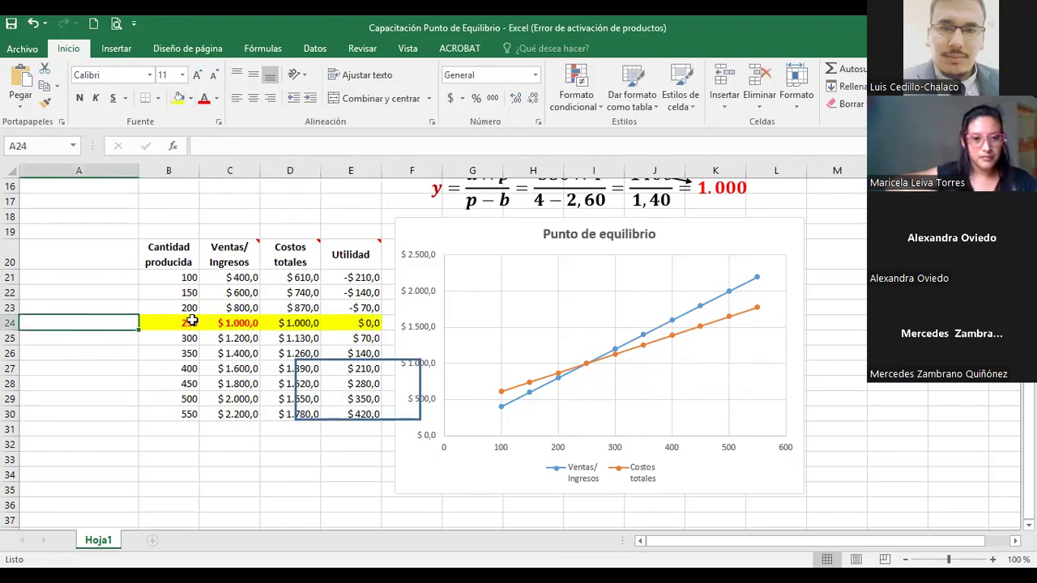
# Review the quantities in B21:B24 and move the rectangle onto the chart with its upper right corner at the lines' intersection.
pyautogui.moveTo(190, 323); pyautogui.dragTo(170, 311)
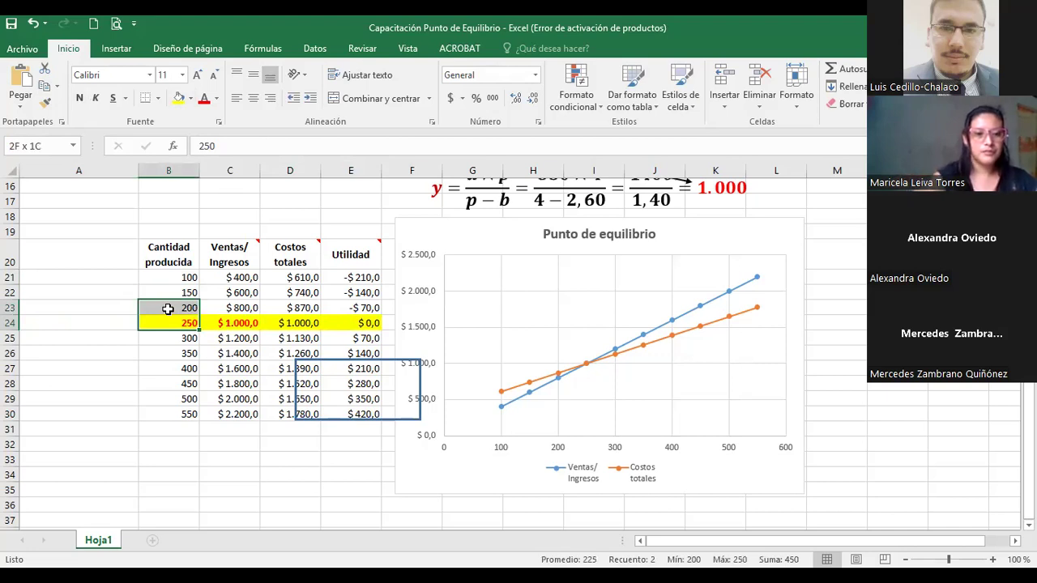
pyautogui.moveTo(168, 309); pyautogui.dragTo(172, 281)
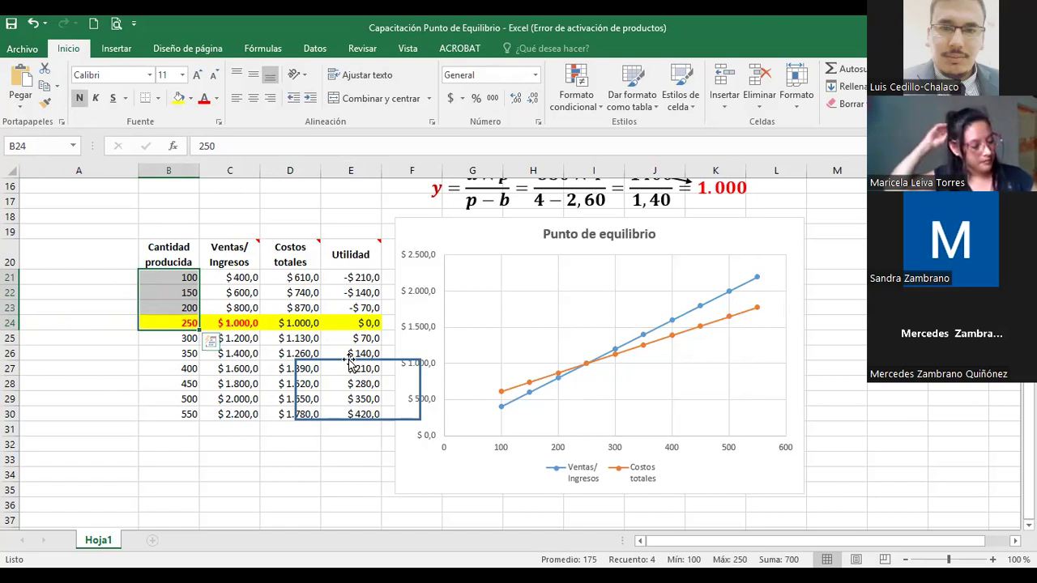
pyautogui.moveTo(404, 359)
pyautogui.mouseDown()
pyautogui.moveTo(537, 364)
pyautogui.moveTo(514, 367)
pyautogui.mouseUp()
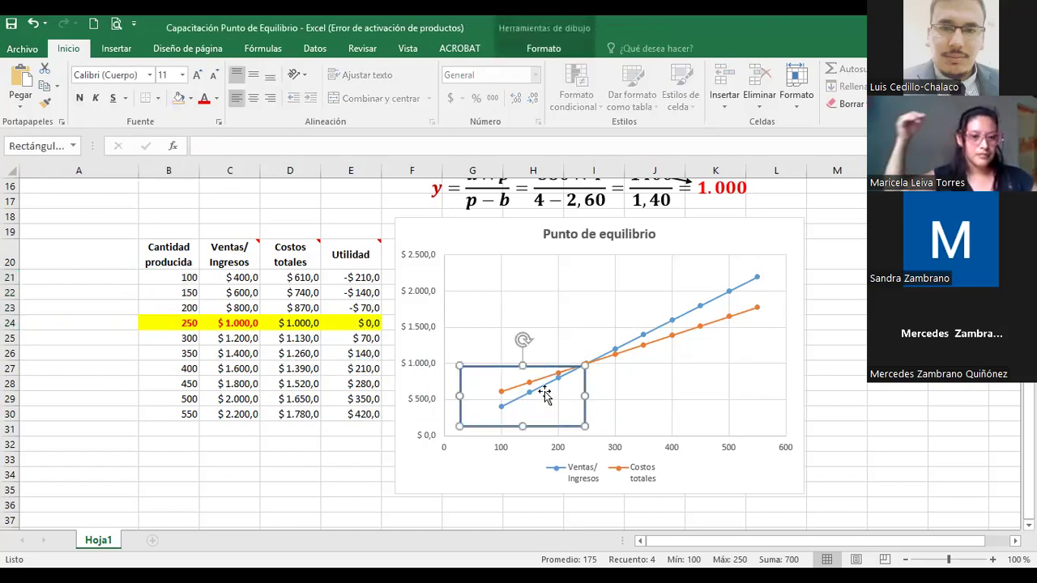
# Apply outside borders to the loss rows B21:E23.
pyautogui.moveTo(183, 275)
pyautogui.mouseDown()
pyautogui.moveTo(186, 322)
pyautogui.moveTo(320, 295)
pyautogui.moveTo(380, 313)
pyautogui.mouseUp()
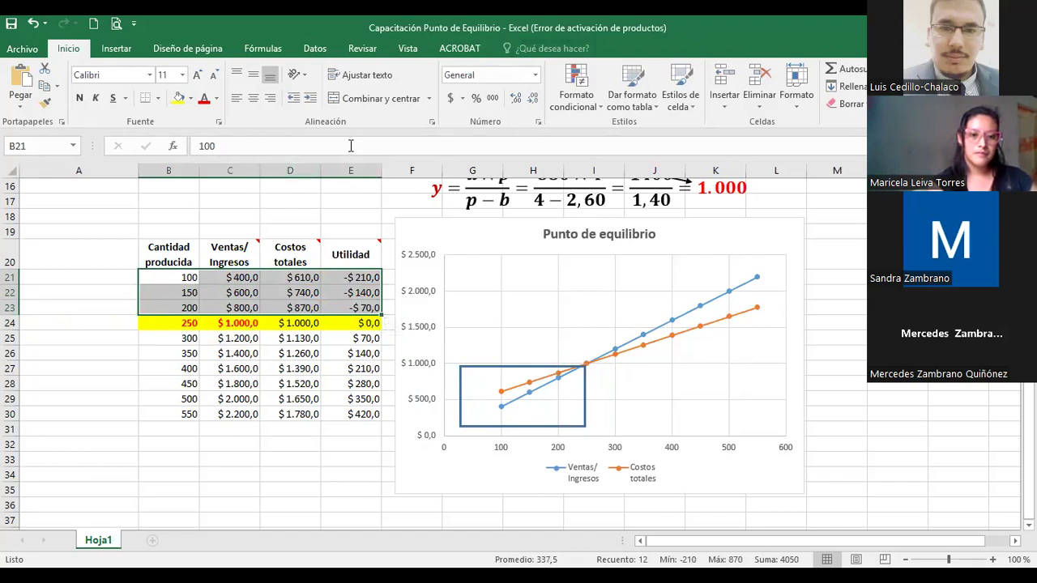
pyautogui.click(159, 99)
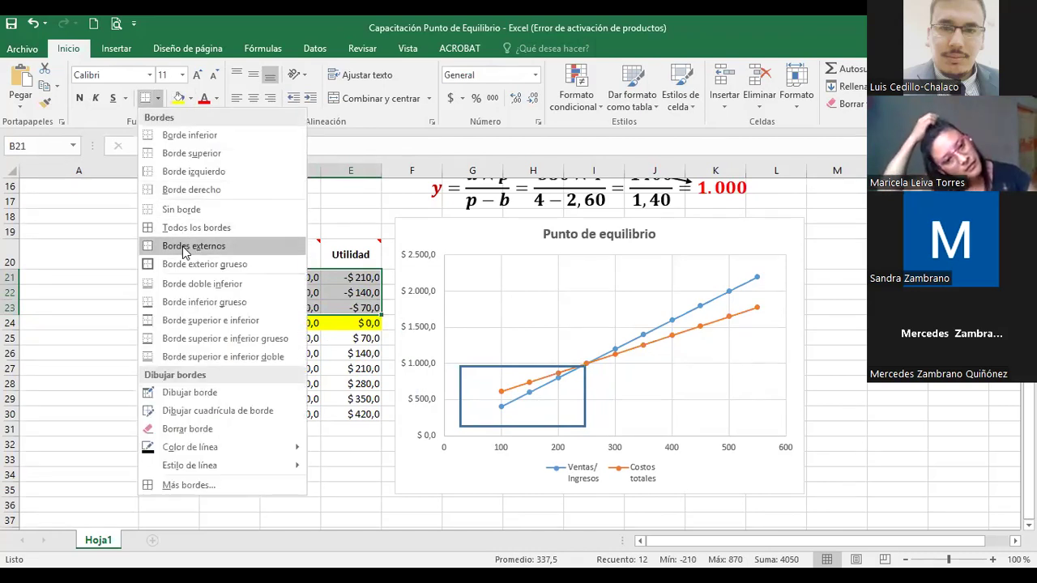
pyautogui.click(184, 246)
pyautogui.click(229, 323)
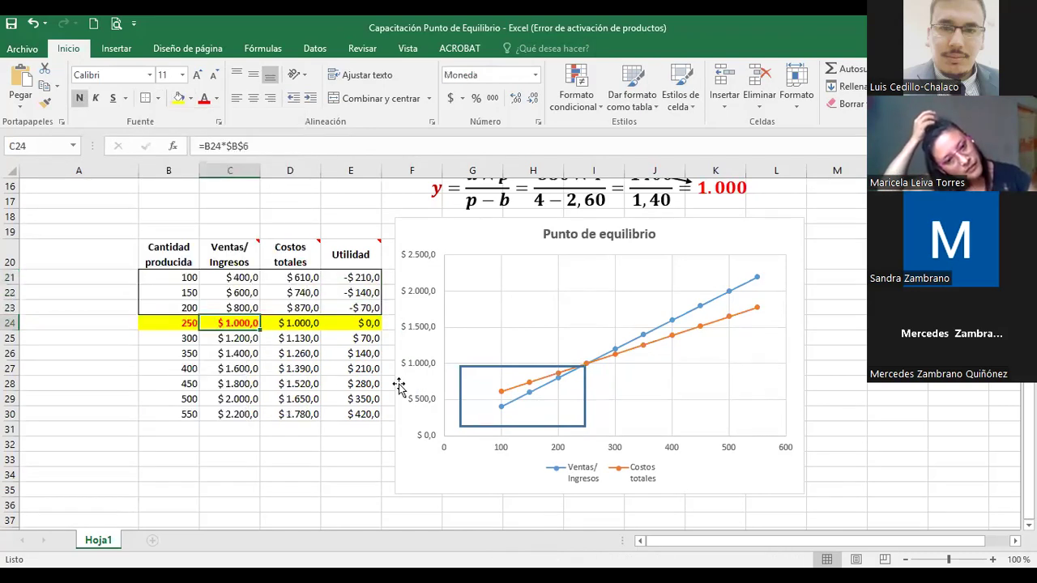
# Copy the rectangle and enlarge the copy to frame the profit zone from the intersection to about 550 units and $2.500.
pyautogui.click(516, 370)
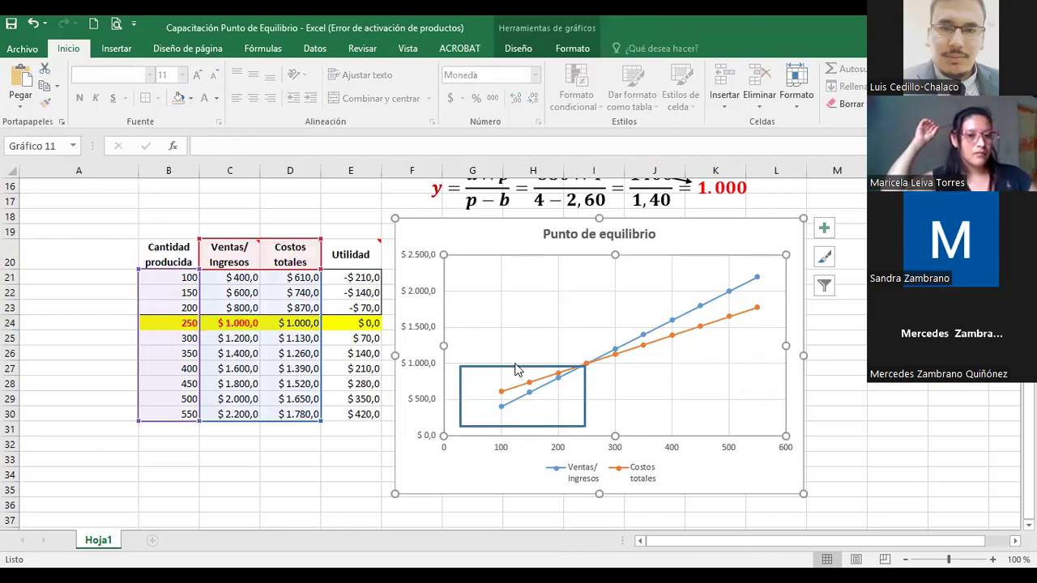
pyautogui.click(516, 371)
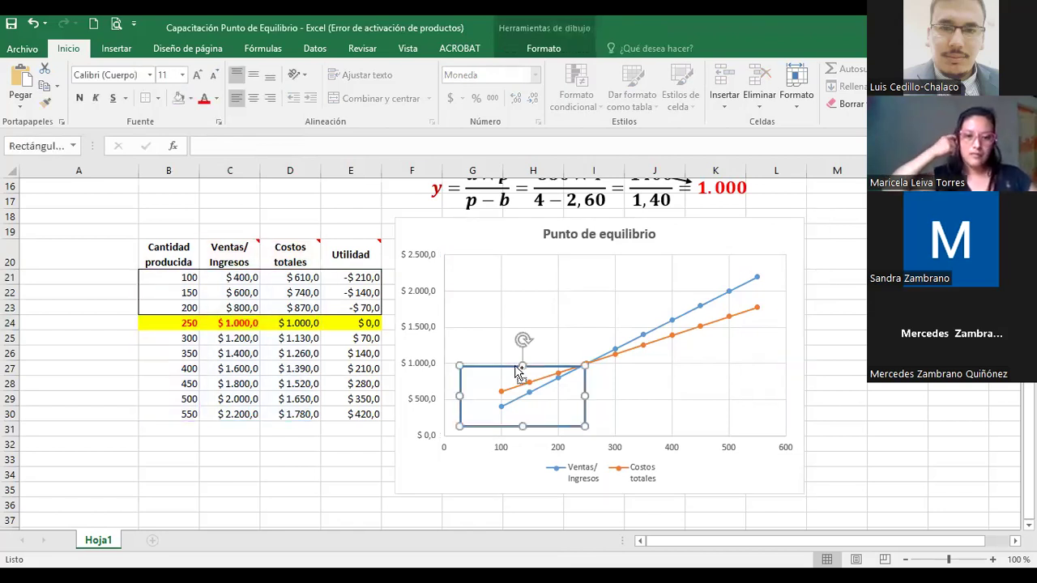
pyautogui.moveTo(516, 369); pyautogui.dragTo(632, 300)
pyautogui.moveTo(712, 299); pyautogui.dragTo(757, 258)
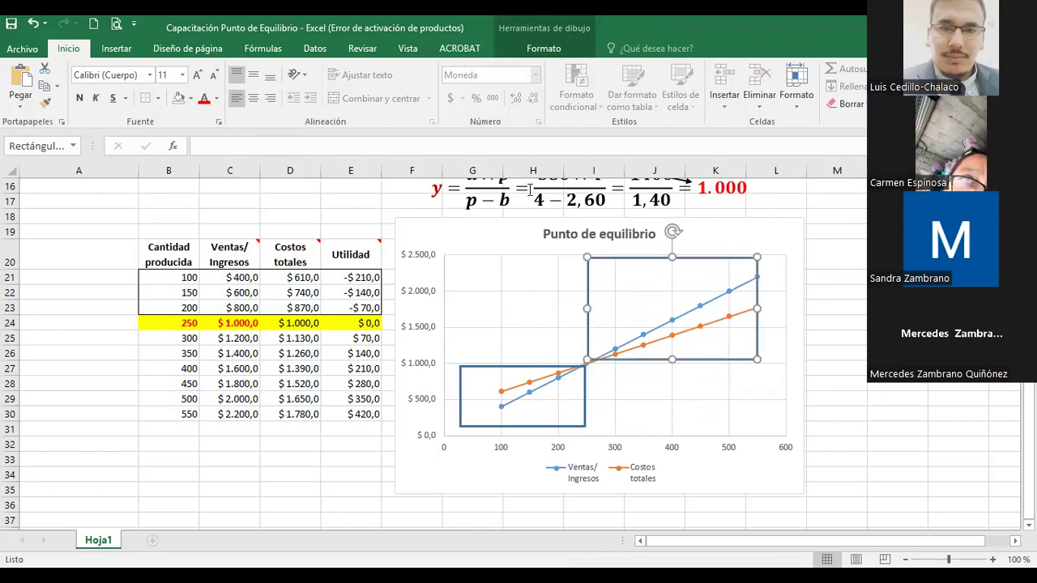
# Give the profit-zone rectangle on the chart a dashed outline.
pyautogui.click(543, 50)
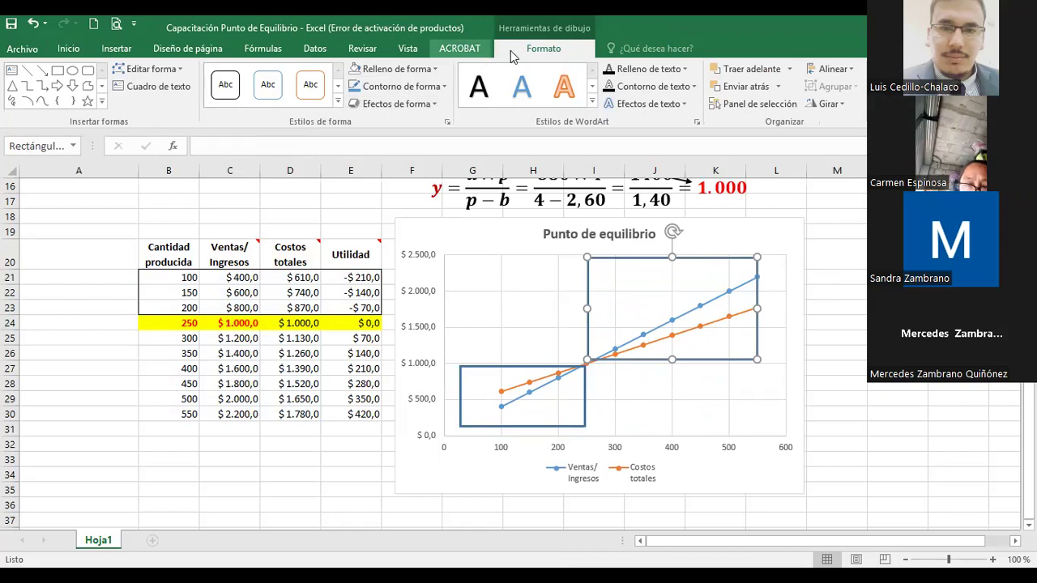
pyautogui.click(430, 87)
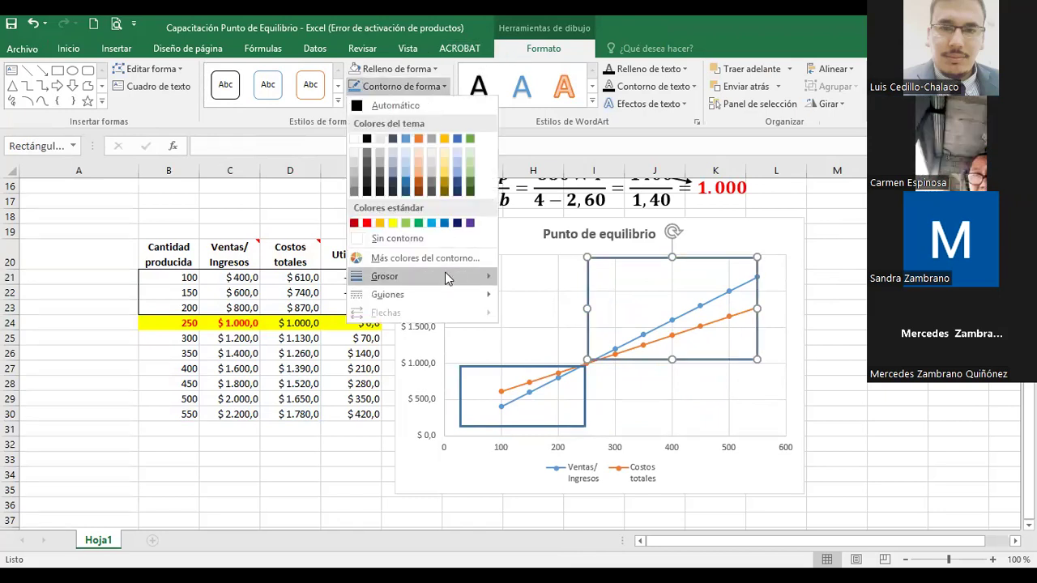
pyautogui.moveTo(454, 295)
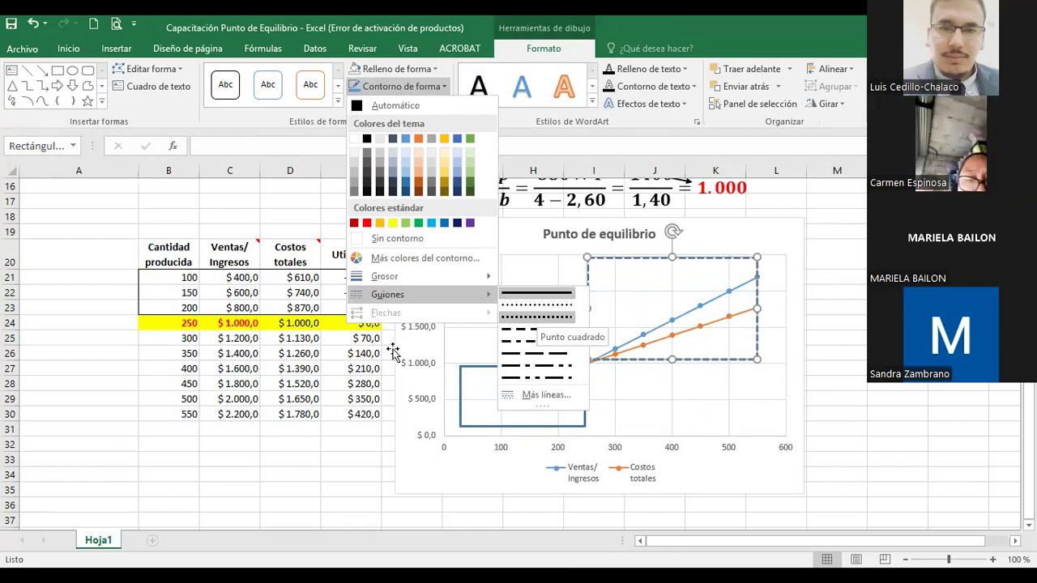
pyautogui.click(537, 316)
pyautogui.click(357, 357)
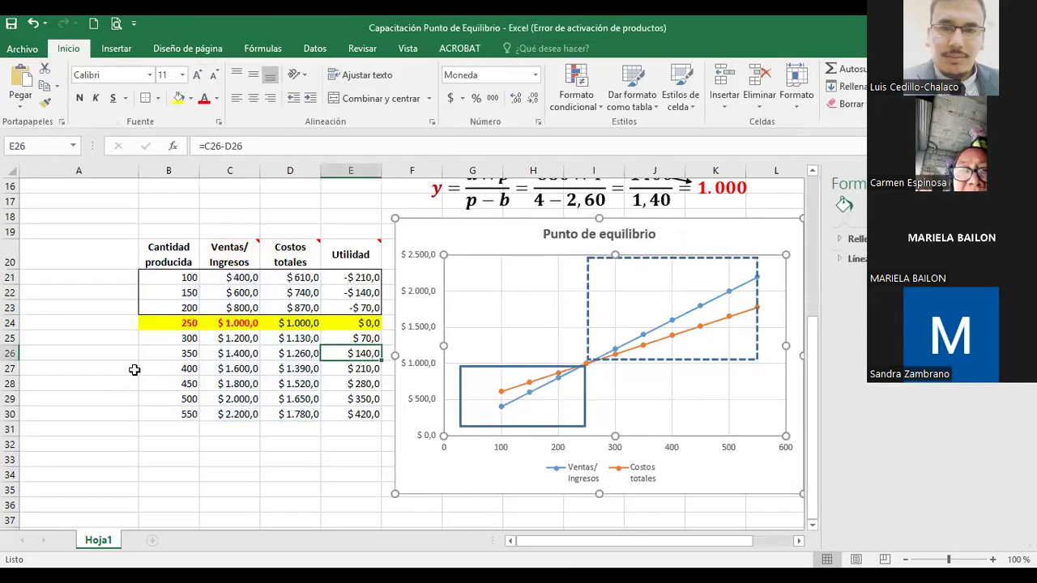
# Draw a thick dashed border around the profit rows B25:E30.
pyautogui.moveTo(174, 340); pyautogui.dragTo(368, 409)
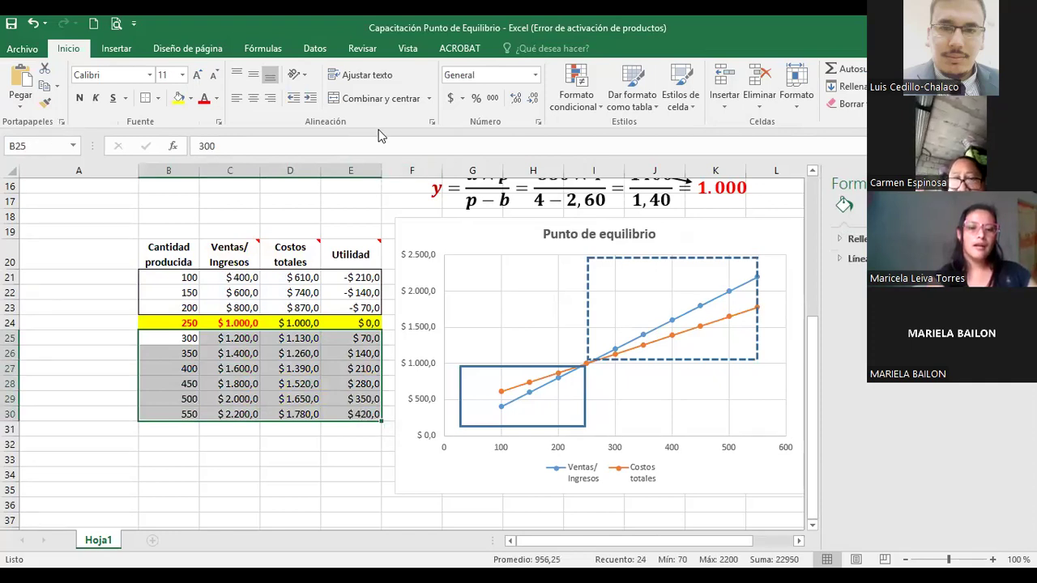
pyautogui.click(159, 99)
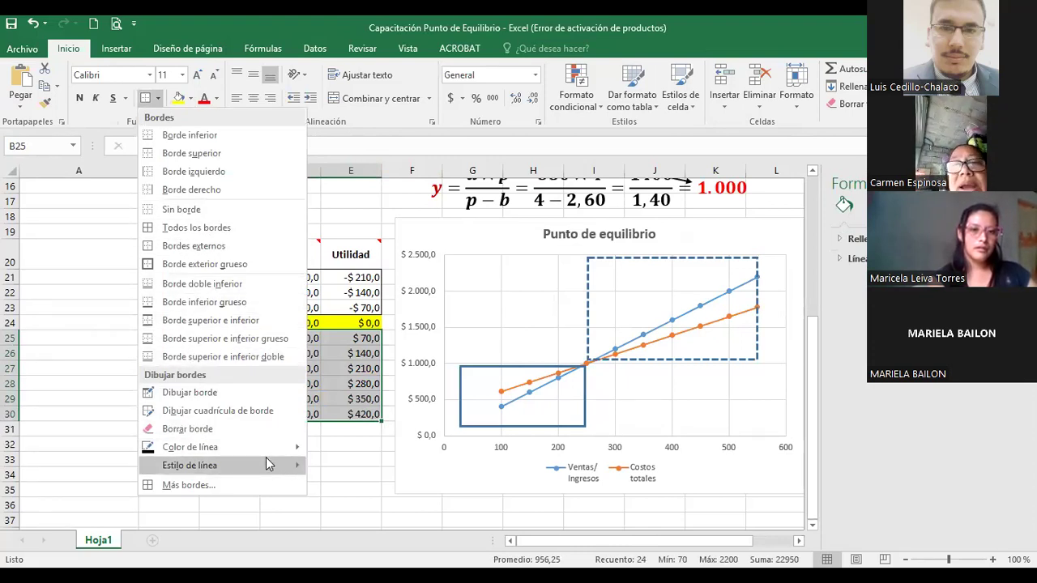
pyautogui.moveTo(265, 459)
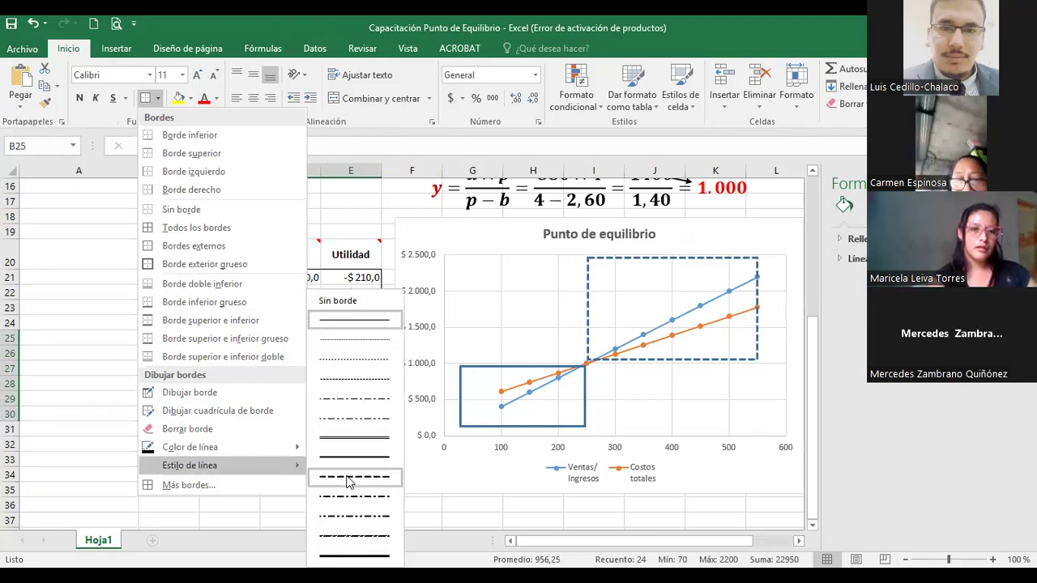
pyautogui.click(347, 480)
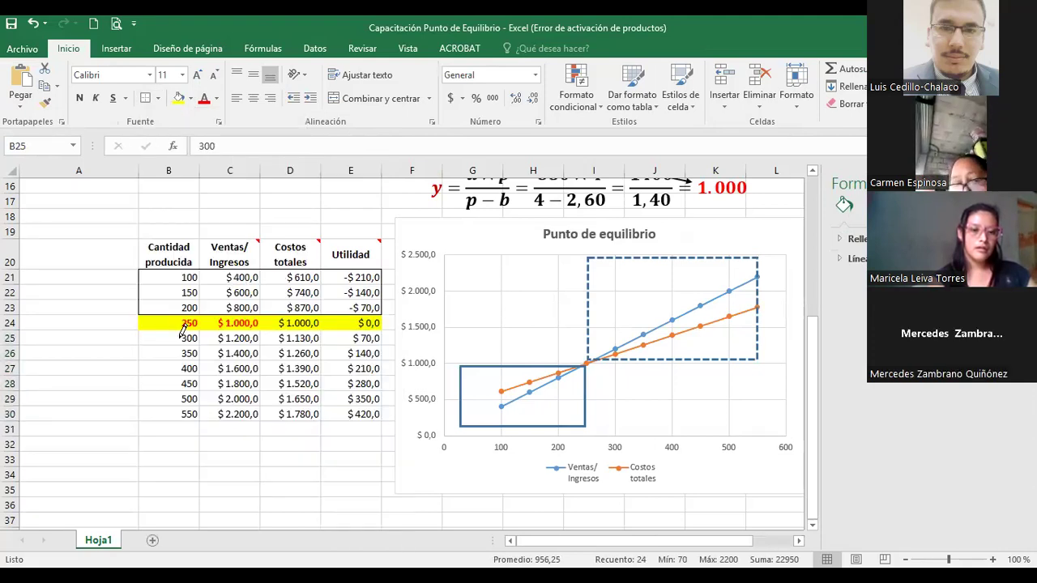
pyautogui.moveTo(148, 327); pyautogui.dragTo(350, 405)
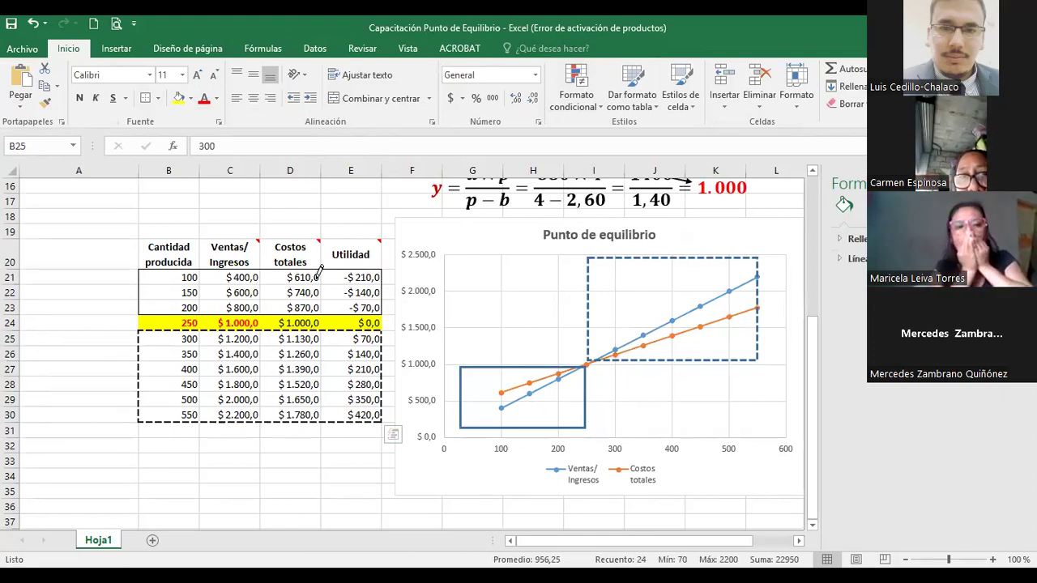
pyautogui.moveTo(322, 254)
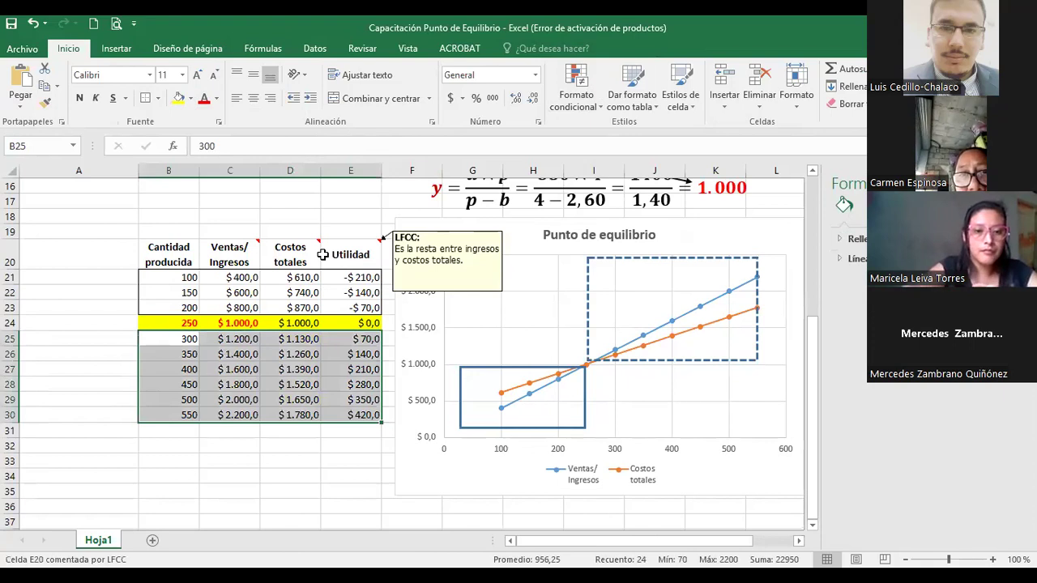
# Compare the loss rows, the break-even row and the profit rows of the table with the framed zones on the chart.
pyautogui.hotkey('ctrl', 'c')
pyautogui.click(350, 212)
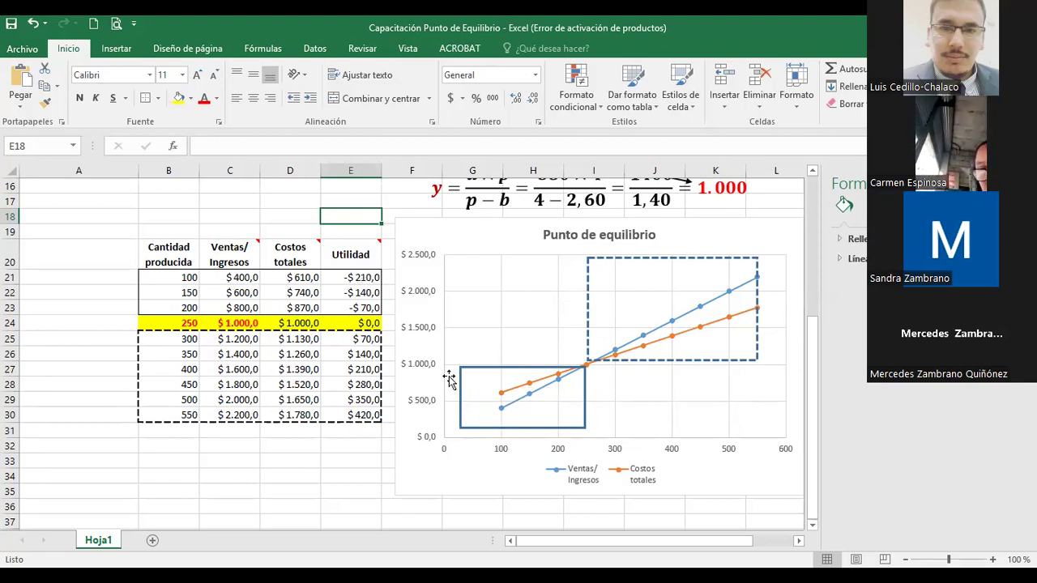
pyautogui.moveTo(361, 278); pyautogui.dragTo(361, 300)
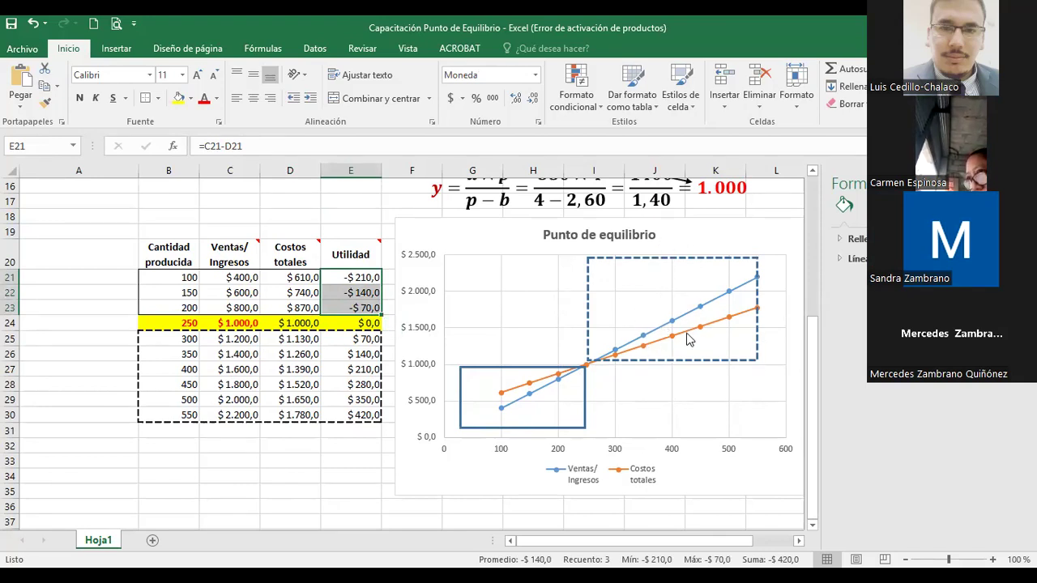
pyautogui.moveTo(687, 339)
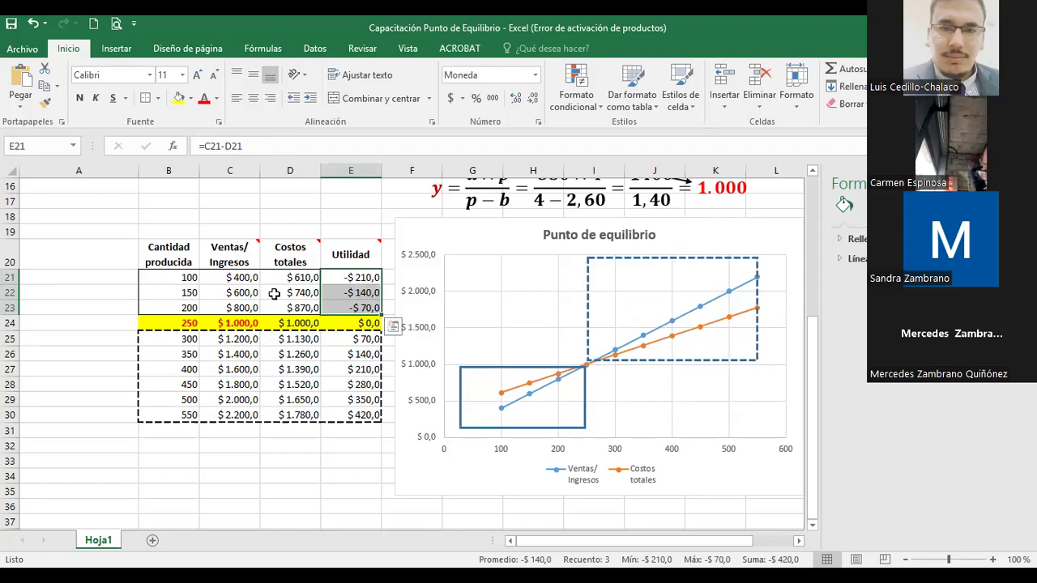
pyautogui.click(183, 325)
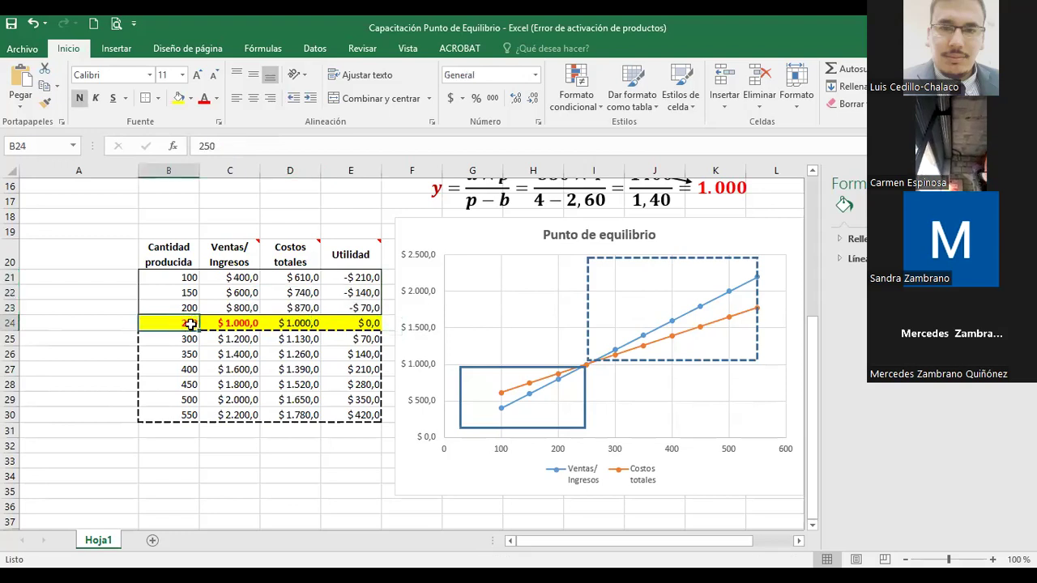
pyautogui.moveTo(190, 324); pyautogui.dragTo(194, 397)
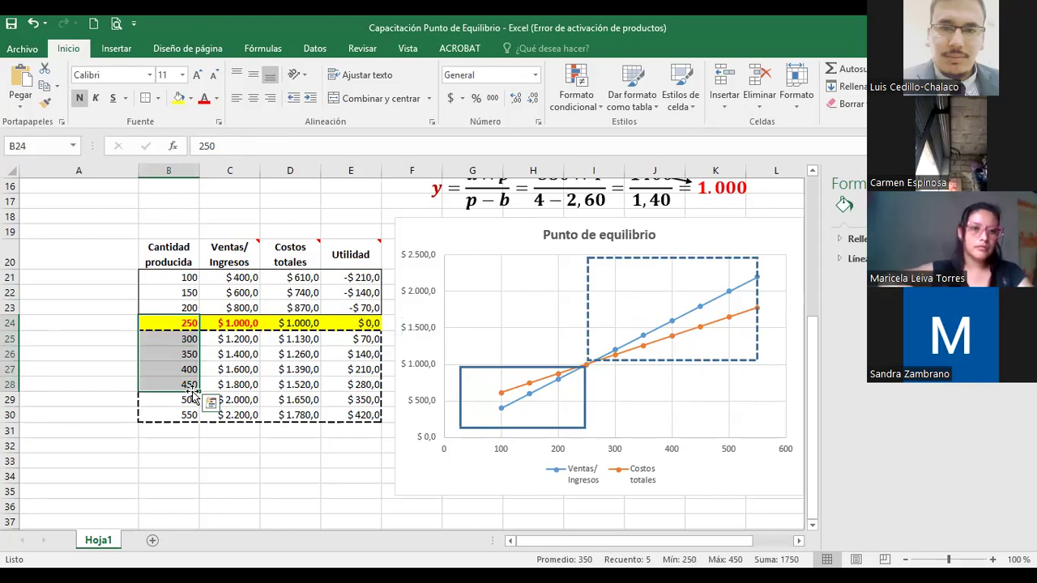
pyautogui.moveTo(170, 321); pyautogui.dragTo(366, 277)
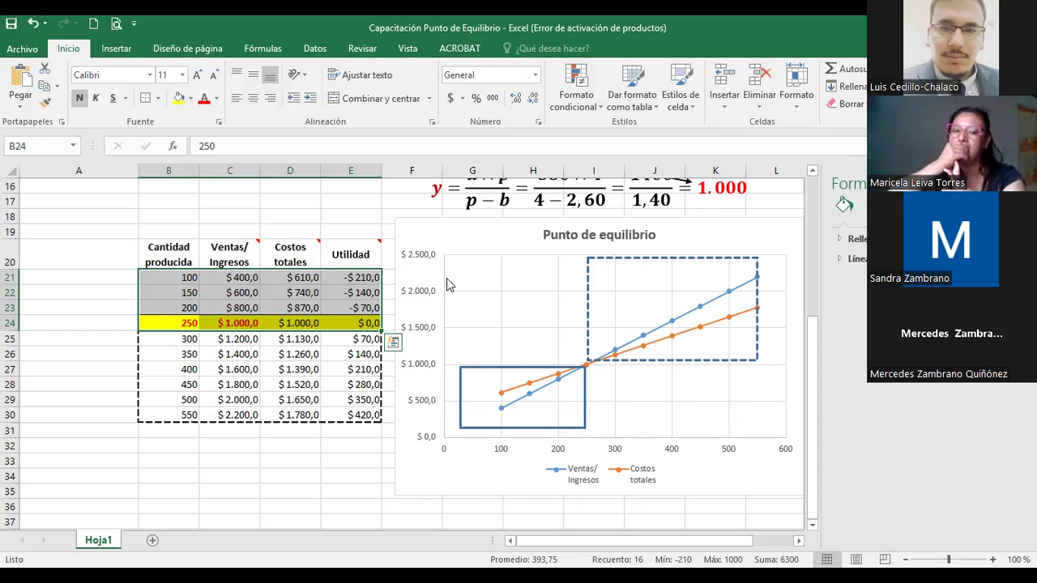
# Review the fixed cost, unit sale price and unit variable cost in B5:B7, and return to the table and chart.
pyautogui.click(97, 251)
pyautogui.scroll(1, 98, 249)
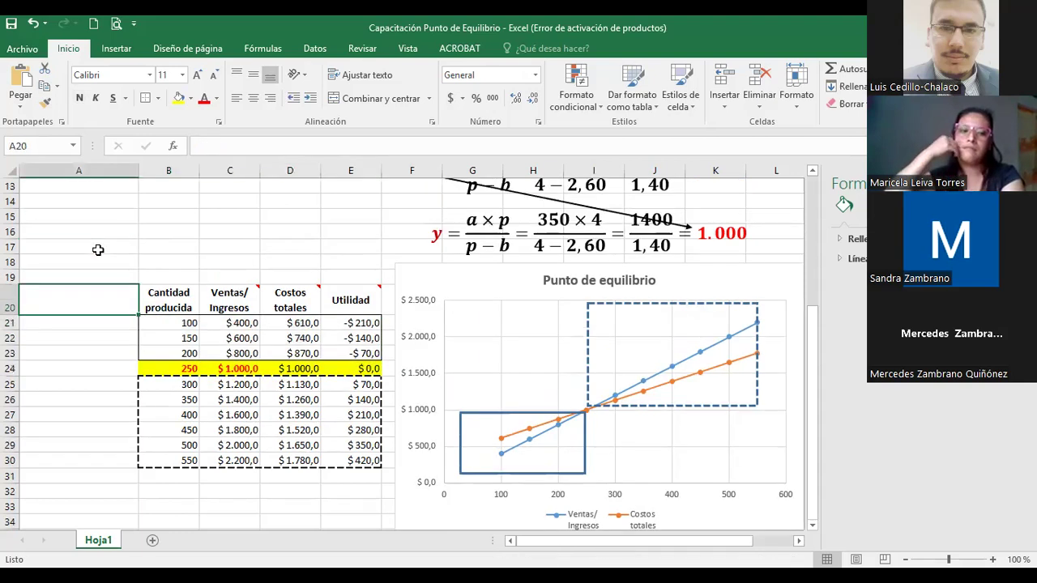
pyautogui.scroll(4, 97, 250)
pyautogui.moveTo(177, 246); pyautogui.dragTo(177, 278)
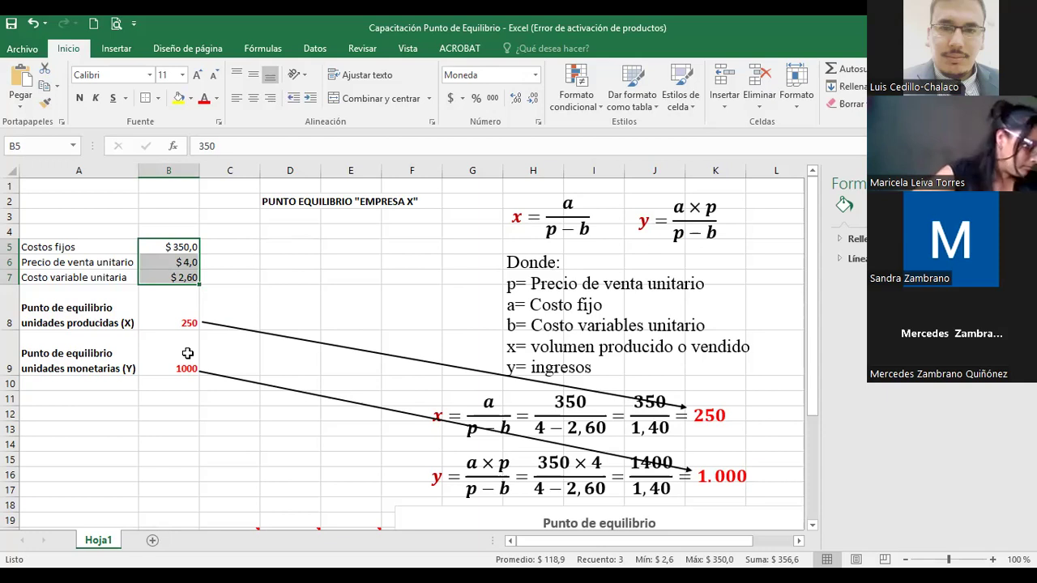
pyautogui.scroll(-5, 187, 353)
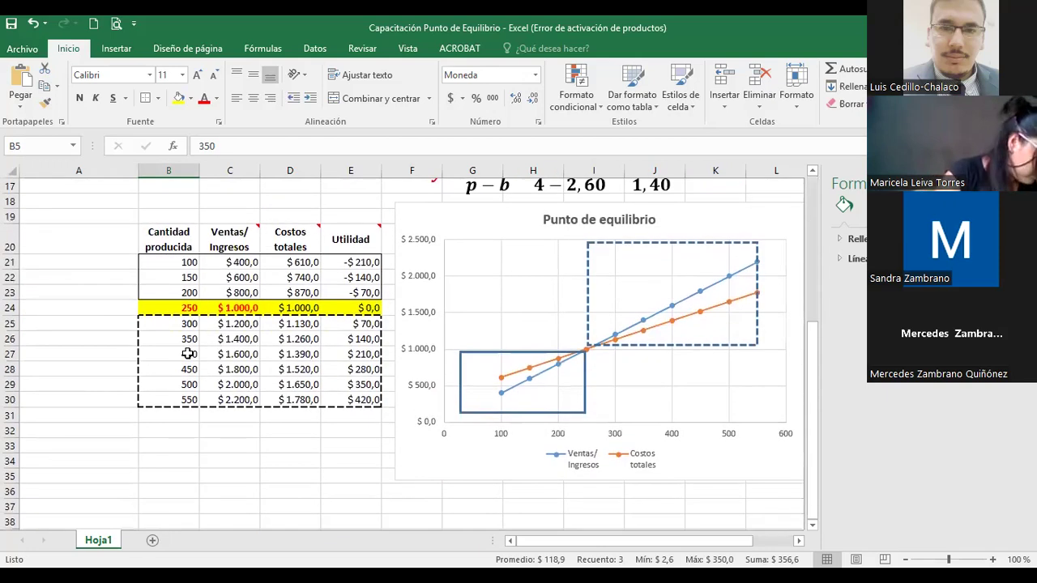